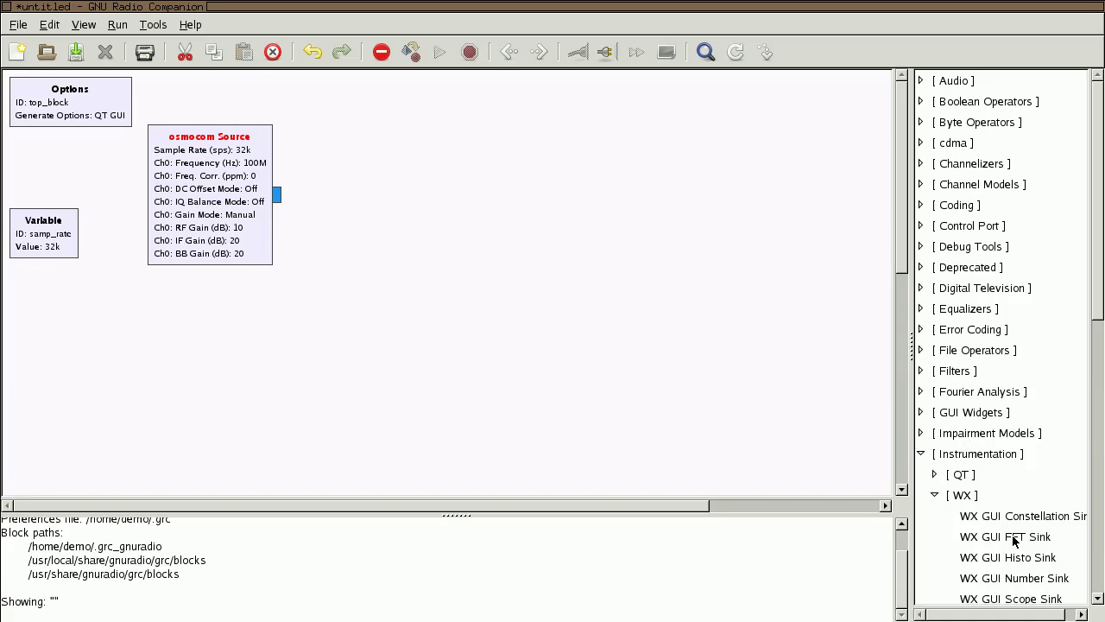
Add a QT GUI Frequency Sink from the QT instrumentation blocks beside the osmocom Source
{"action": "left_click", "coordinate": [935, 480]}
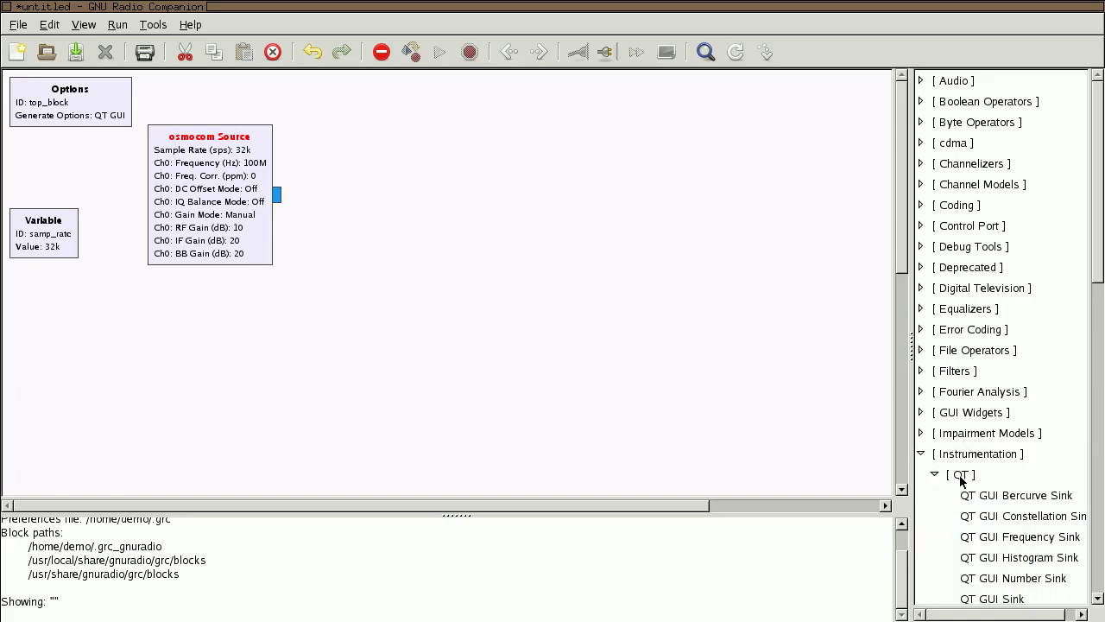
{"action": "scroll", "coordinate": [964, 484], "scroll_direction": "down", "scroll_amount": 3}
{"action": "left_click_drag", "start_coordinate": [1031, 414], "coordinate": [429, 140]}
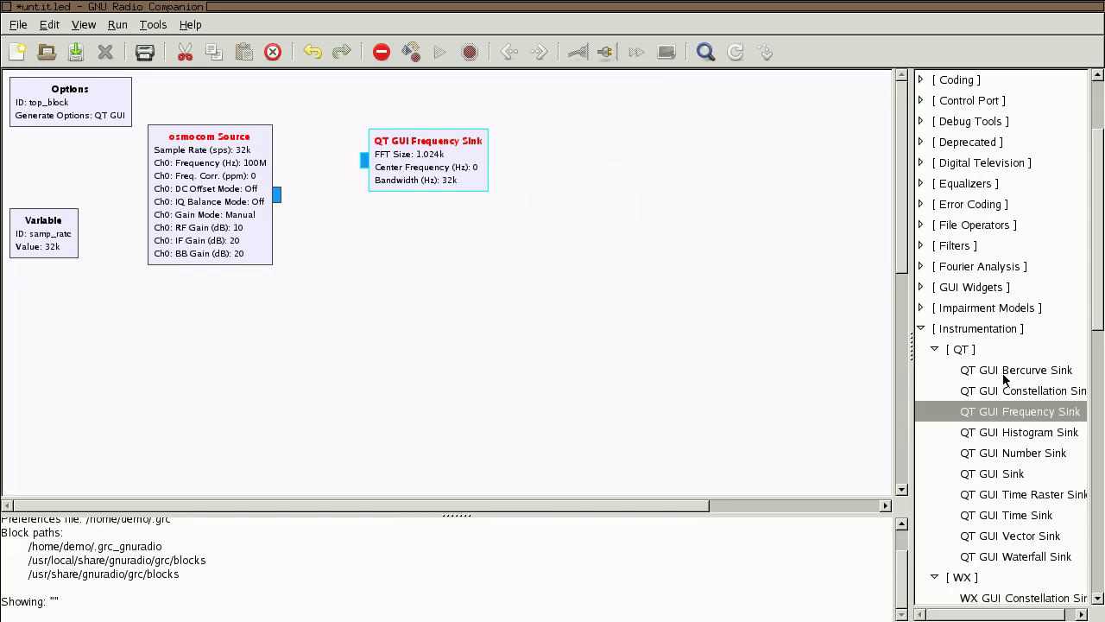
{"action": "scroll", "coordinate": [1006, 385], "scroll_direction": "down", "scroll_amount": 3}
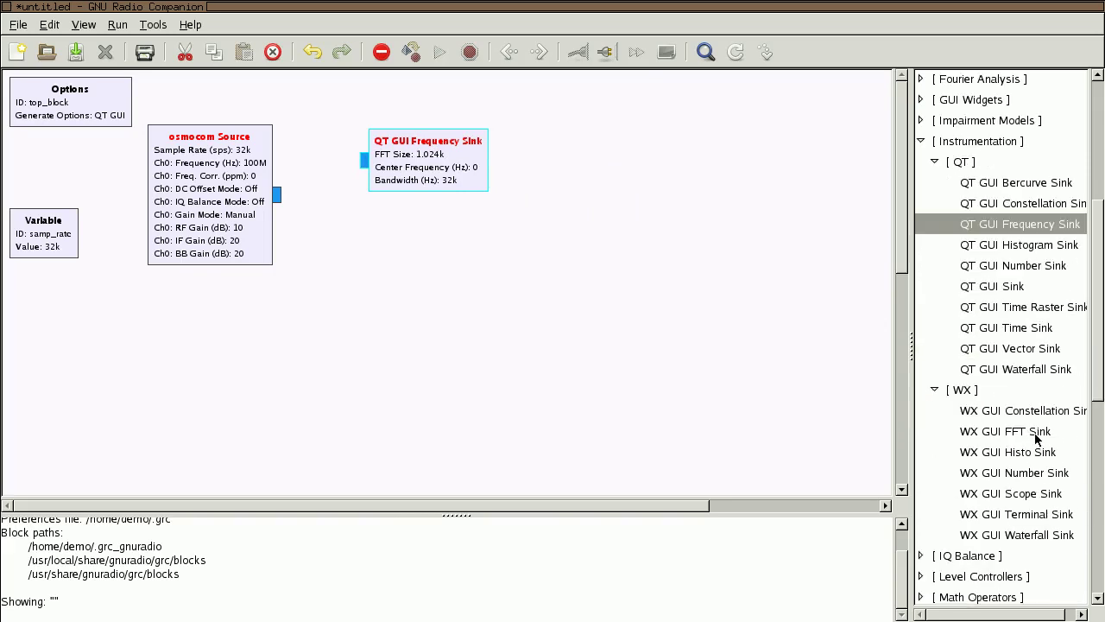
{"action": "left_click", "coordinate": [1038, 432]}
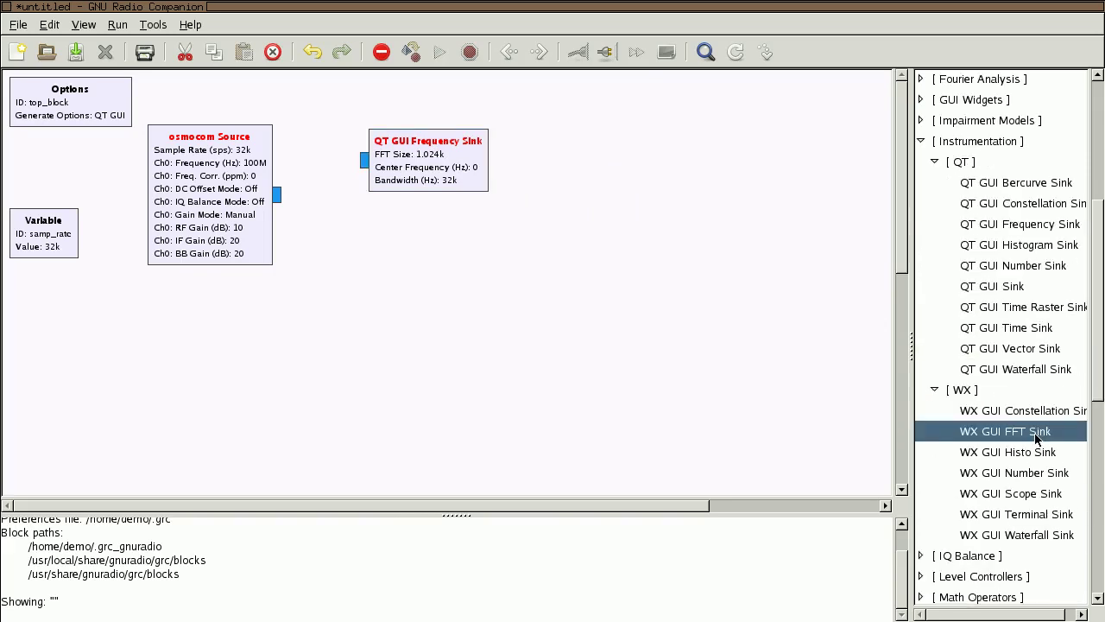
{"action": "left_click", "coordinate": [968, 164]}
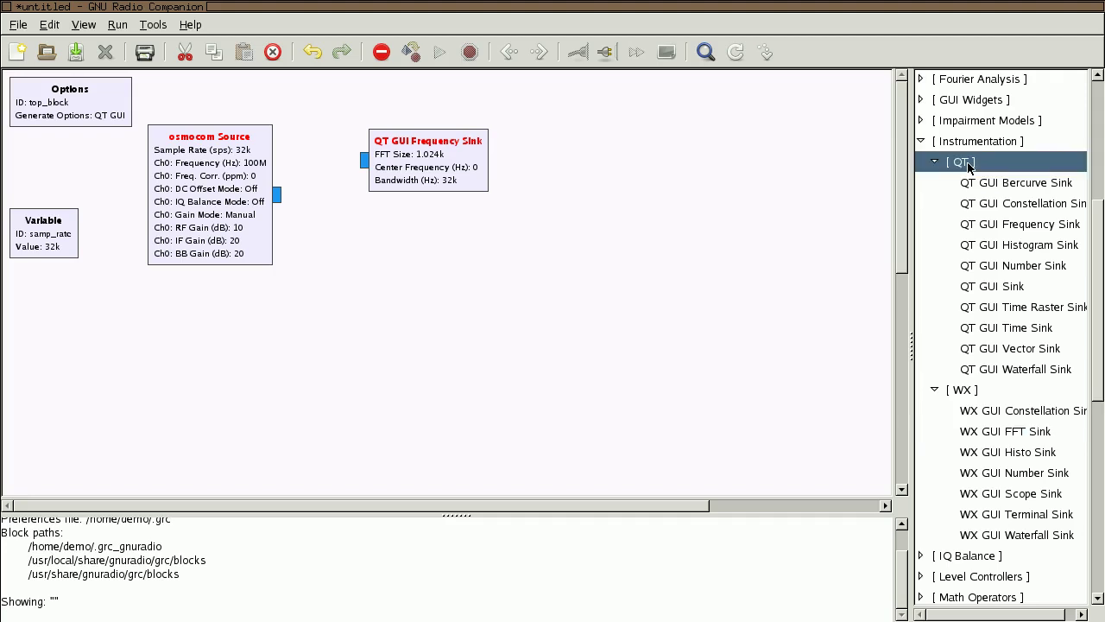
{"action": "left_click", "coordinate": [973, 392]}
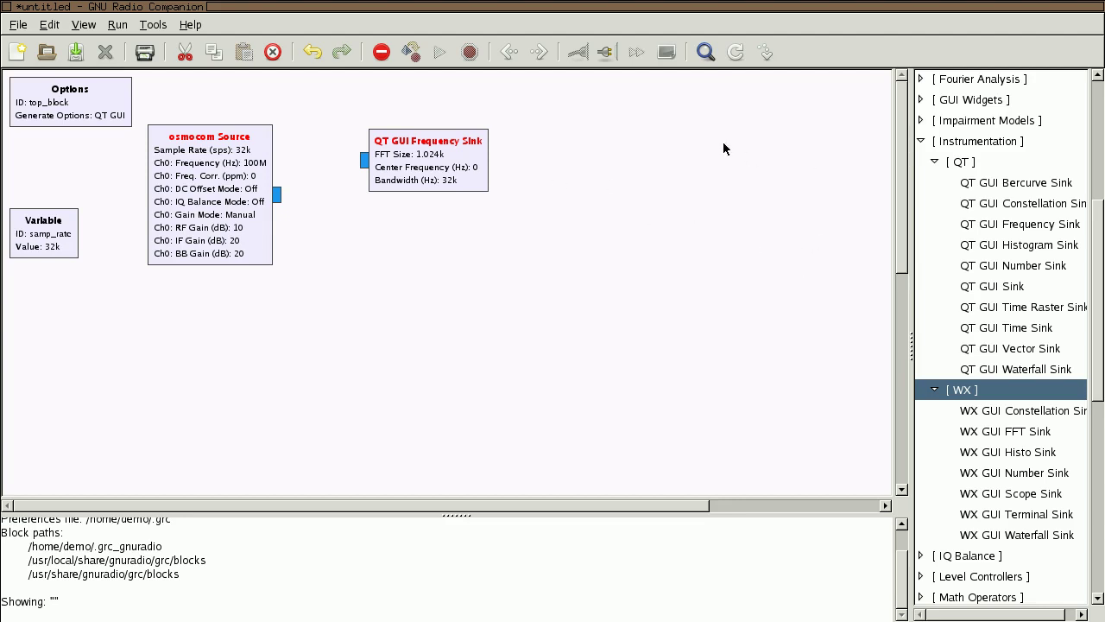
Connect the osmocom Source output to the QT GUI Frequency Sink input and reposition the sink
{"action": "left_click_drag", "start_coordinate": [411, 168], "coordinate": [397, 167]}
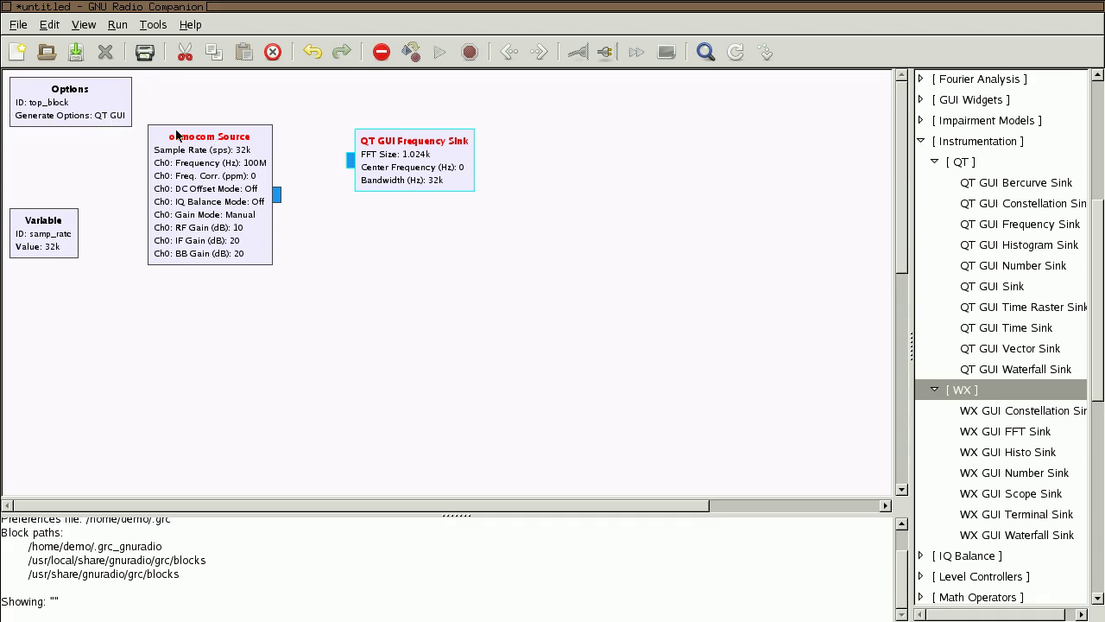
{"action": "left_click", "coordinate": [283, 194]}
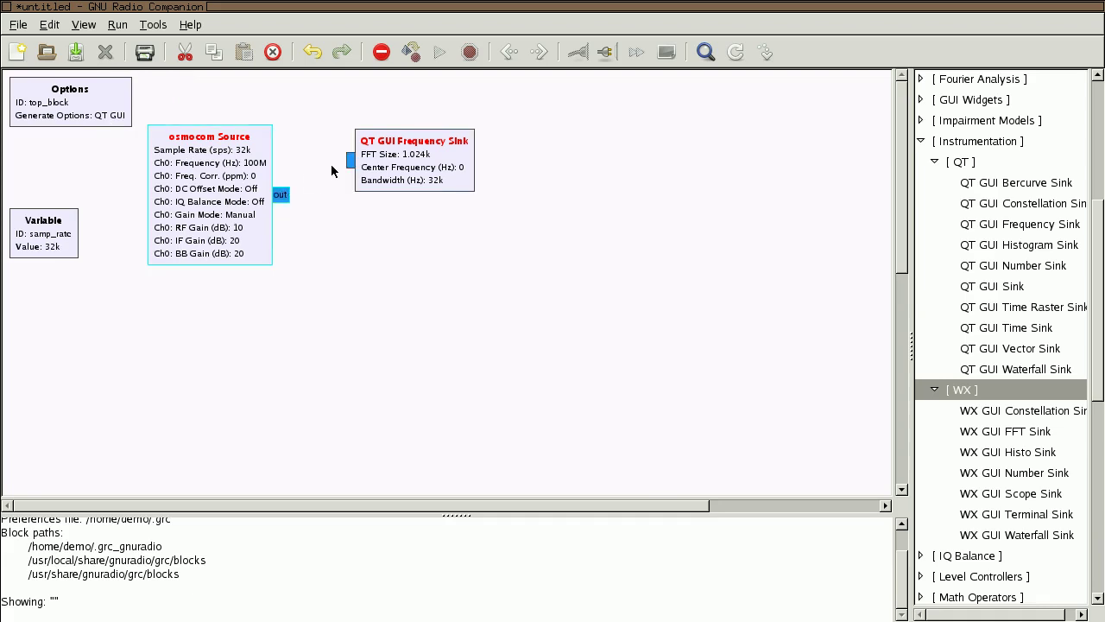
{"action": "left_click", "coordinate": [348, 162]}
{"action": "mouse_move", "coordinate": [408, 180]}
{"action": "left_mouse_down"}
{"action": "mouse_move", "coordinate": [389, 180]}
{"action": "mouse_move", "coordinate": [414, 164]}
{"action": "left_mouse_up"}
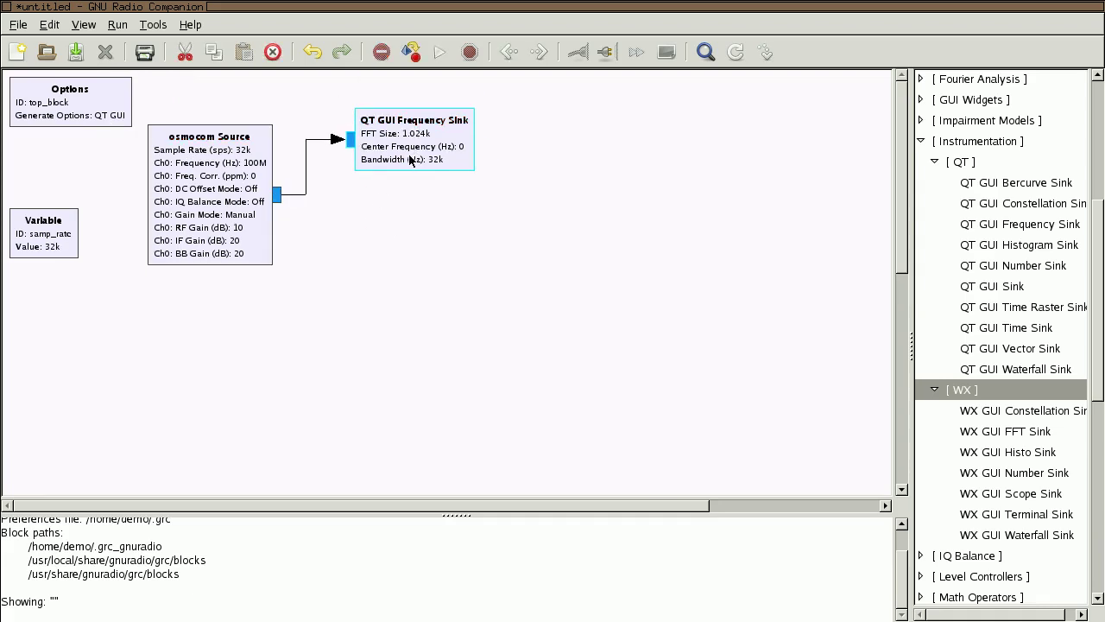
Add a WX GUI FFT Sink below the QT GUI Frequency Sink and connect the osmocom Source output to it
{"action": "left_click", "coordinate": [1012, 437]}
{"action": "left_click_drag", "start_coordinate": [1012, 439], "coordinate": [397, 205]}
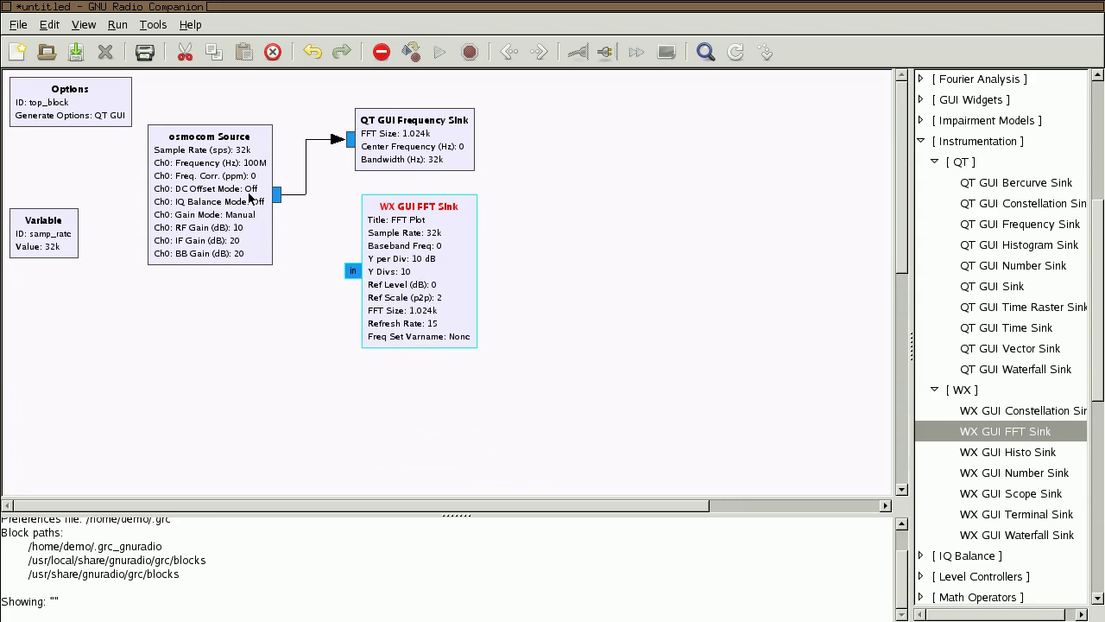
{"action": "left_click", "coordinate": [277, 194]}
{"action": "left_click", "coordinate": [352, 271]}
{"action": "left_click_drag", "start_coordinate": [466, 284], "coordinate": [478, 271]}
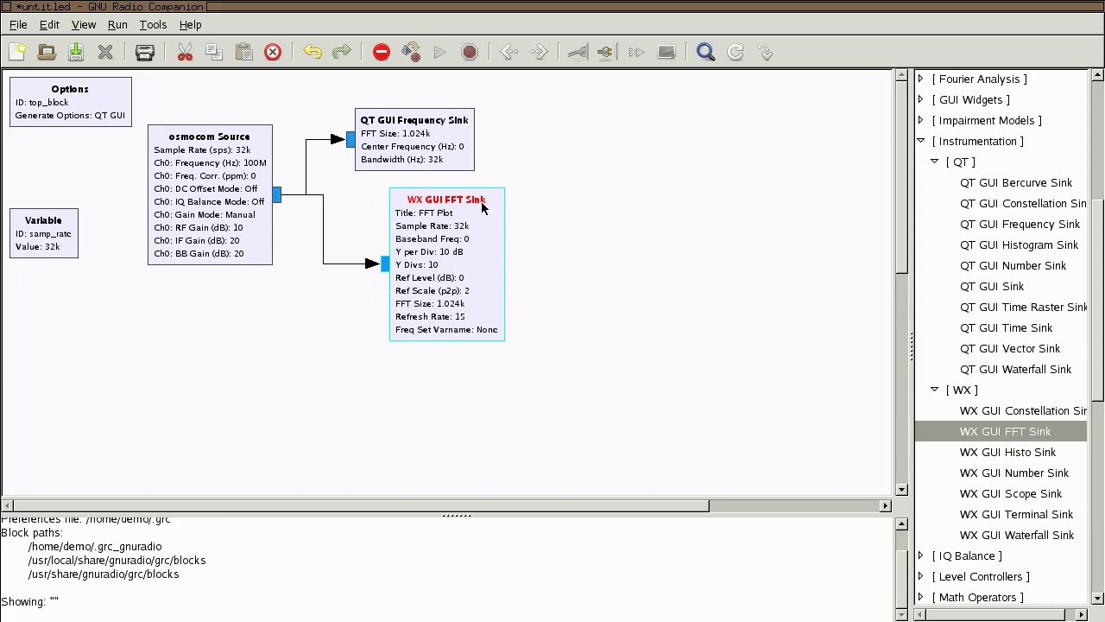
Disable the QT GUI Frequency Sink and adjust the positions of both sinks in the flowgraph
{"action": "left_click", "coordinate": [432, 163]}
{"action": "key", "text": "d"}
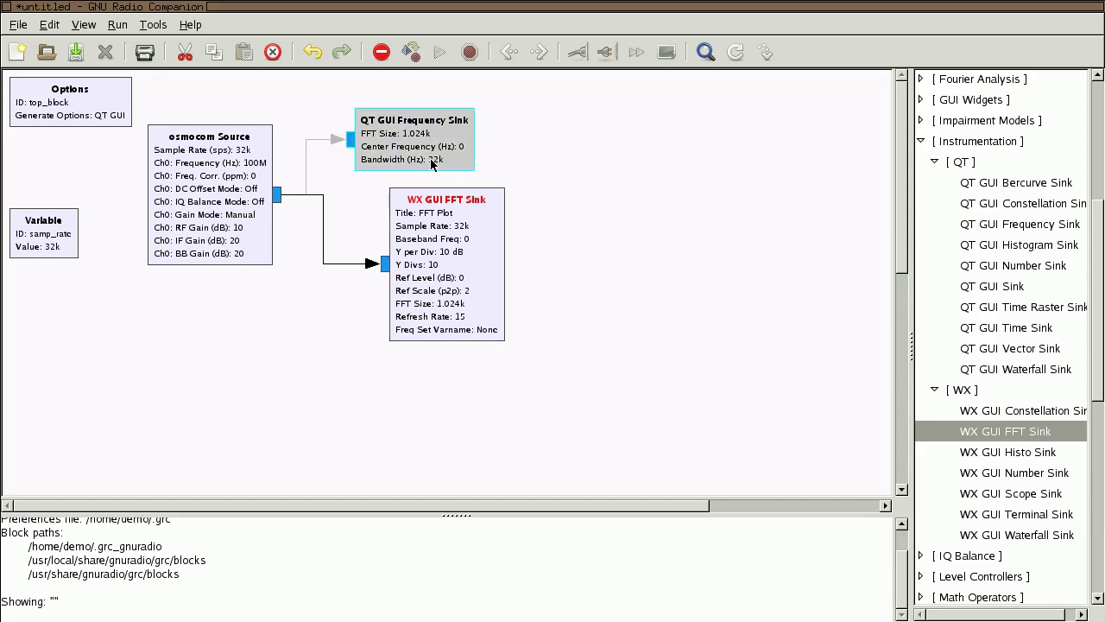
{"action": "mouse_move", "coordinate": [458, 252]}
{"action": "left_mouse_down"}
{"action": "mouse_move", "coordinate": [423, 262]}
{"action": "mouse_move", "coordinate": [471, 248]}
{"action": "mouse_move", "coordinate": [443, 218]}
{"action": "mouse_move", "coordinate": [444, 261]}
{"action": "left_mouse_up"}
{"action": "left_click_drag", "start_coordinate": [413, 119], "coordinate": [427, 113]}
{"action": "left_click_drag", "start_coordinate": [444, 254], "coordinate": [462, 237]}
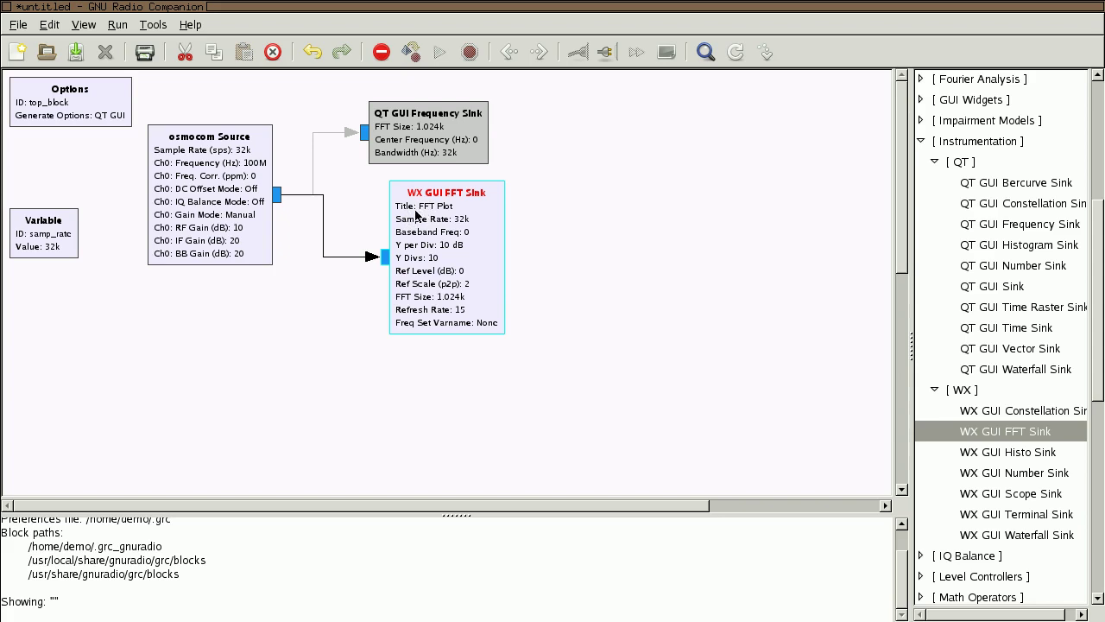
Set Generate Options of the Options block to WX GUI
{"action": "left_click", "coordinate": [108, 89]}
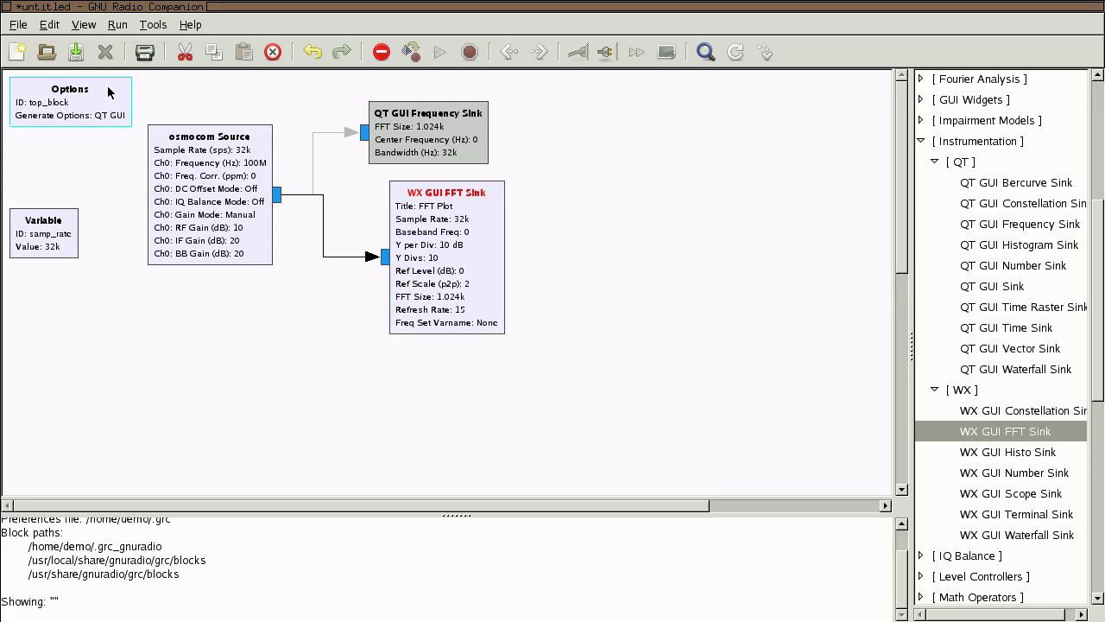
{"action": "right_click", "coordinate": [107, 86]}
{"action": "left_click", "coordinate": [195, 294]}
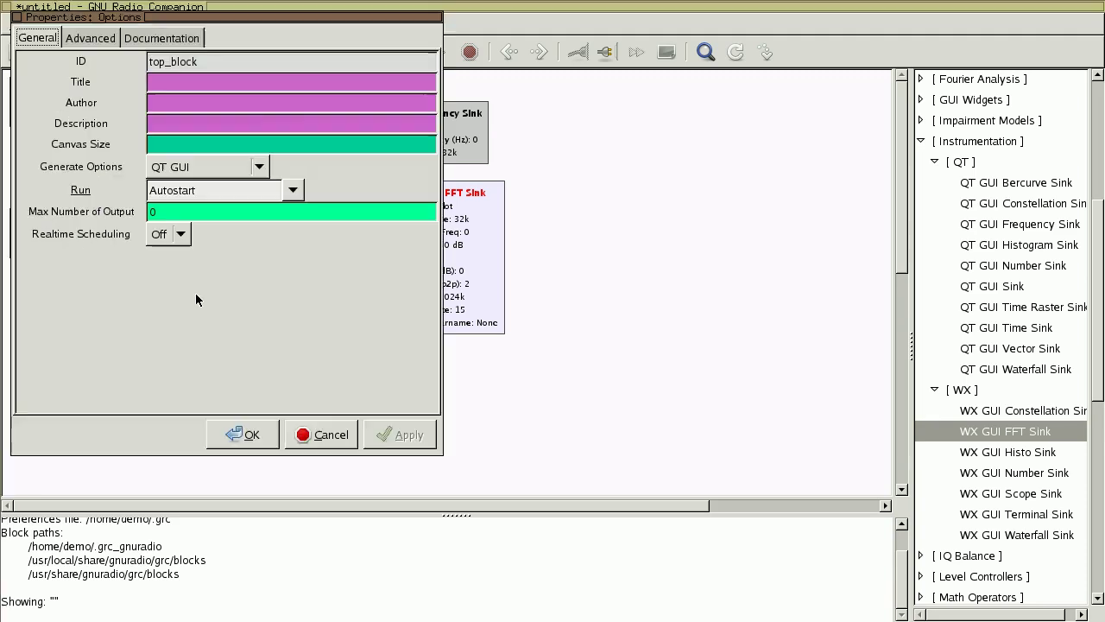
{"action": "left_click", "coordinate": [173, 168]}
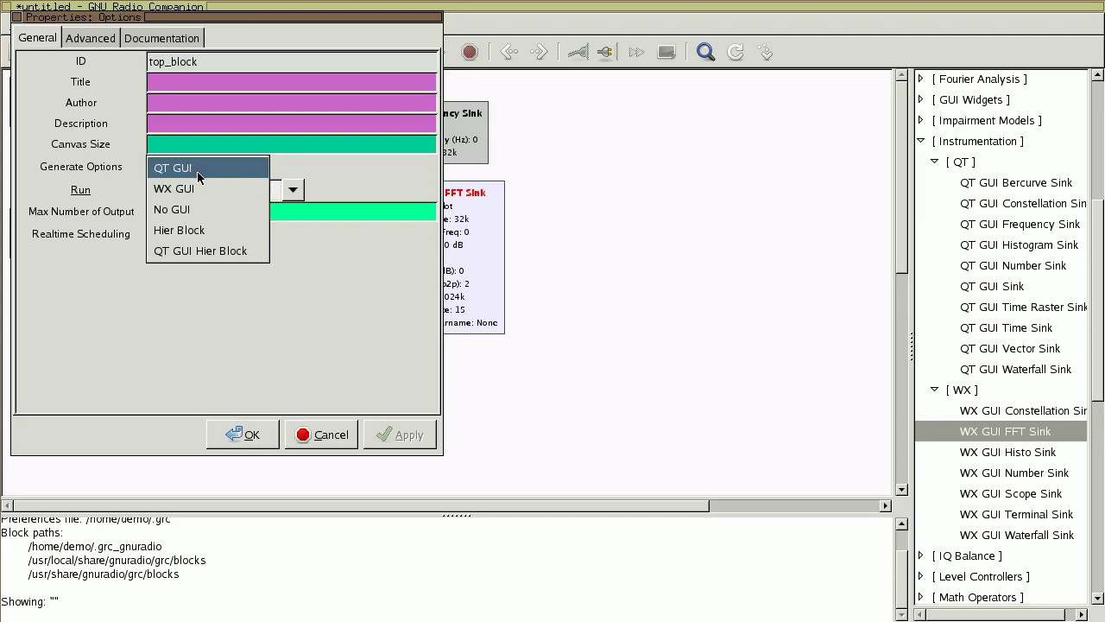
{"action": "left_click", "coordinate": [197, 188]}
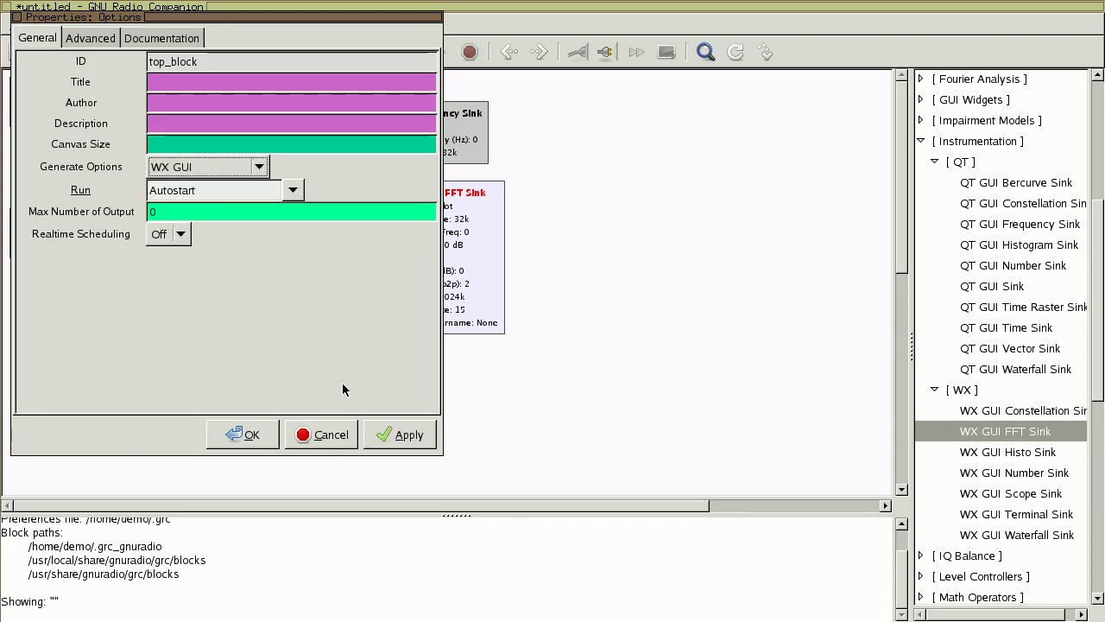
{"action": "left_click", "coordinate": [235, 432]}
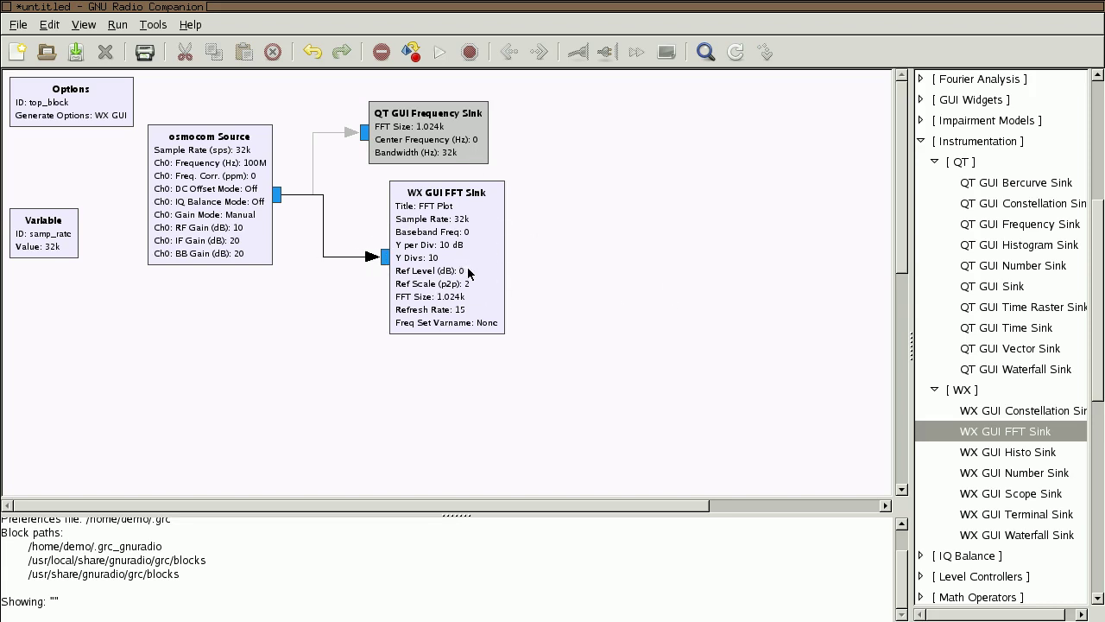
Re-enable the QT GUI Frequency Sink and delete the WX GUI FFT Sink from the flowgraph
{"action": "left_click", "coordinate": [469, 113]}
{"action": "key", "text": "e"}
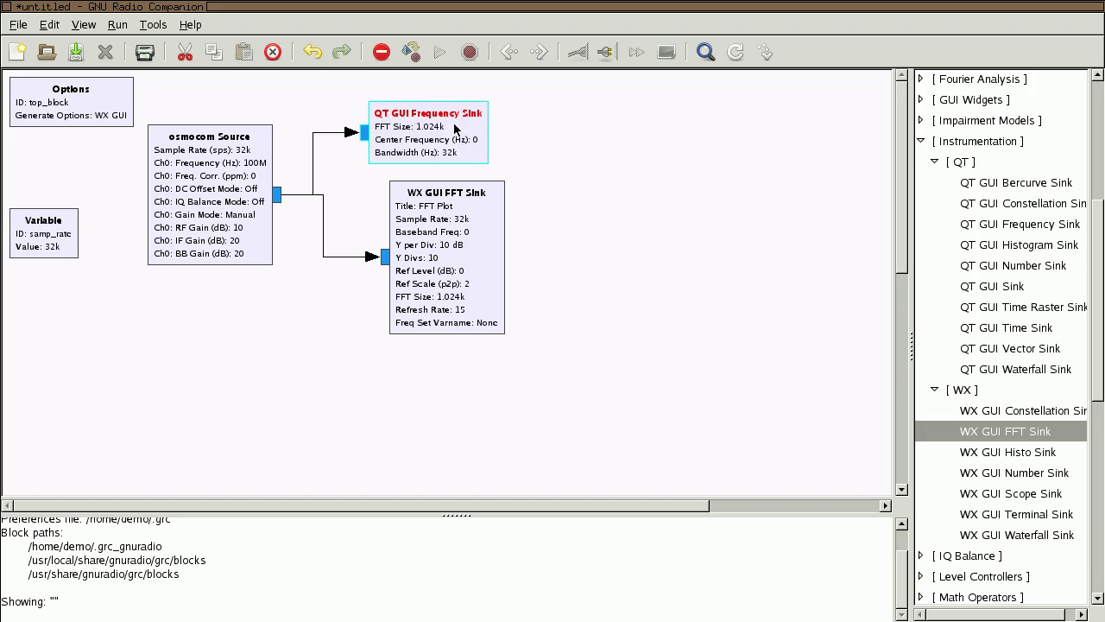
{"action": "left_click", "coordinate": [464, 252]}
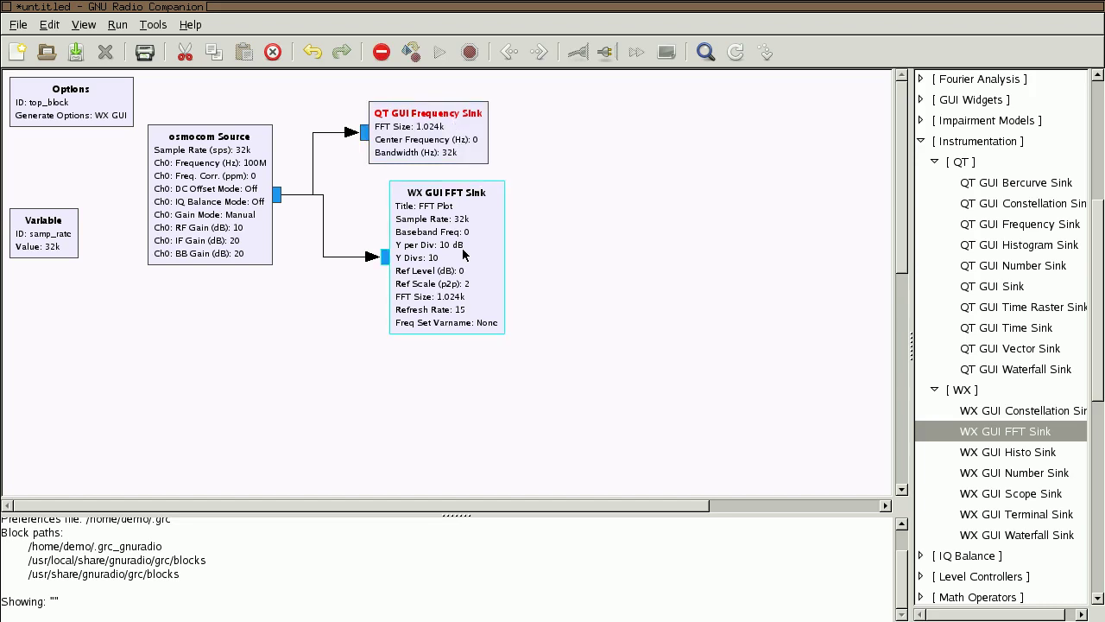
{"action": "right_click", "coordinate": [463, 251]}
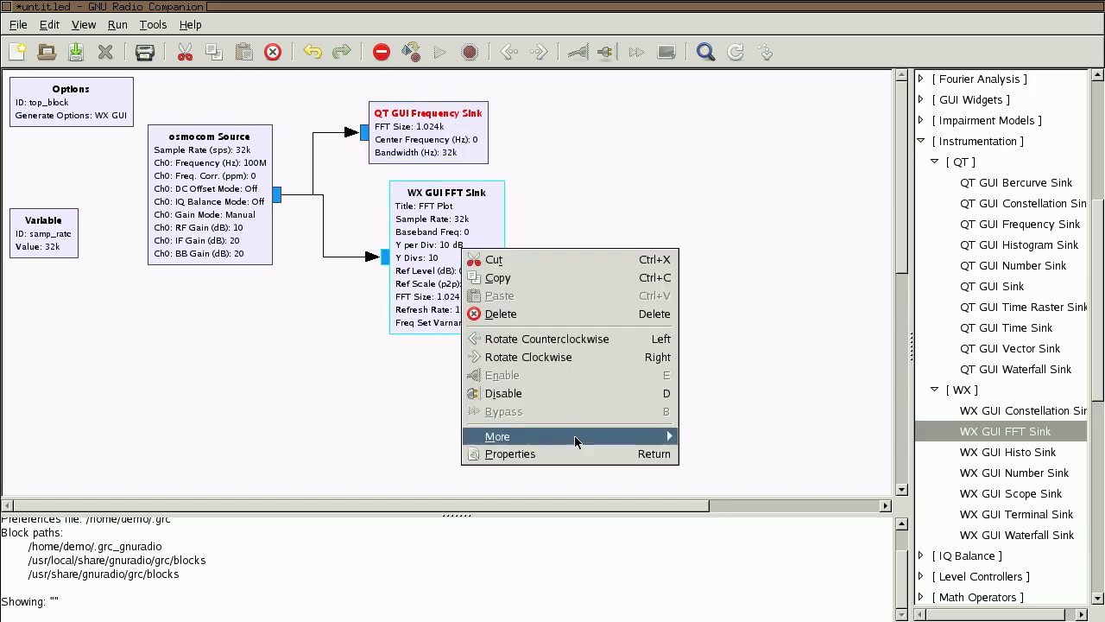
{"action": "left_click", "coordinate": [630, 313]}
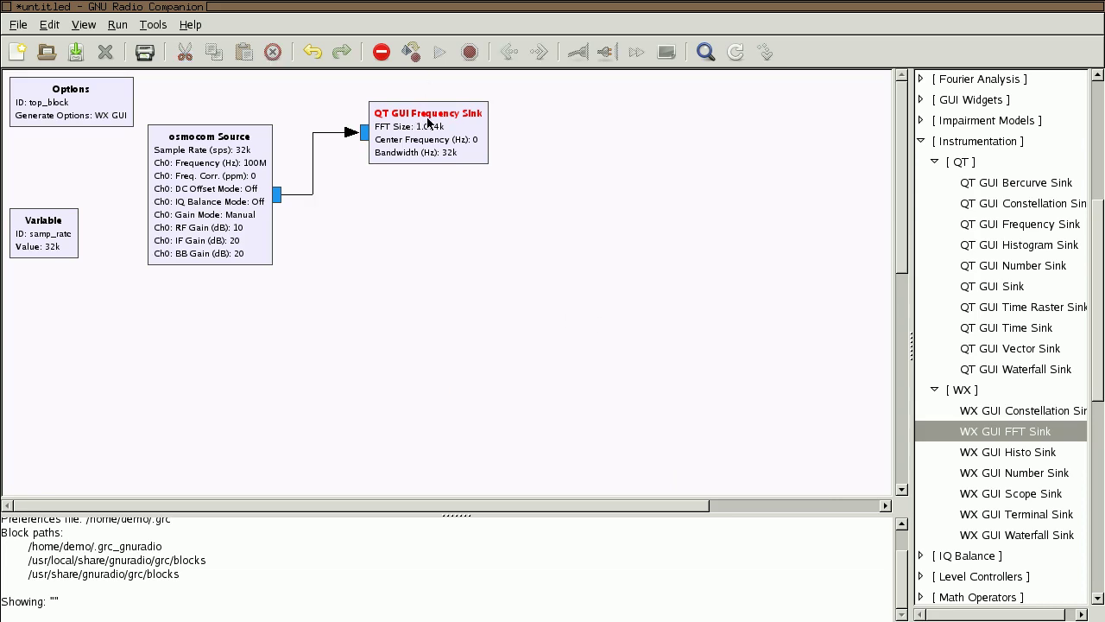
Set Generate Options of the Options block back to QT GUI
{"action": "right_click", "coordinate": [128, 91]}
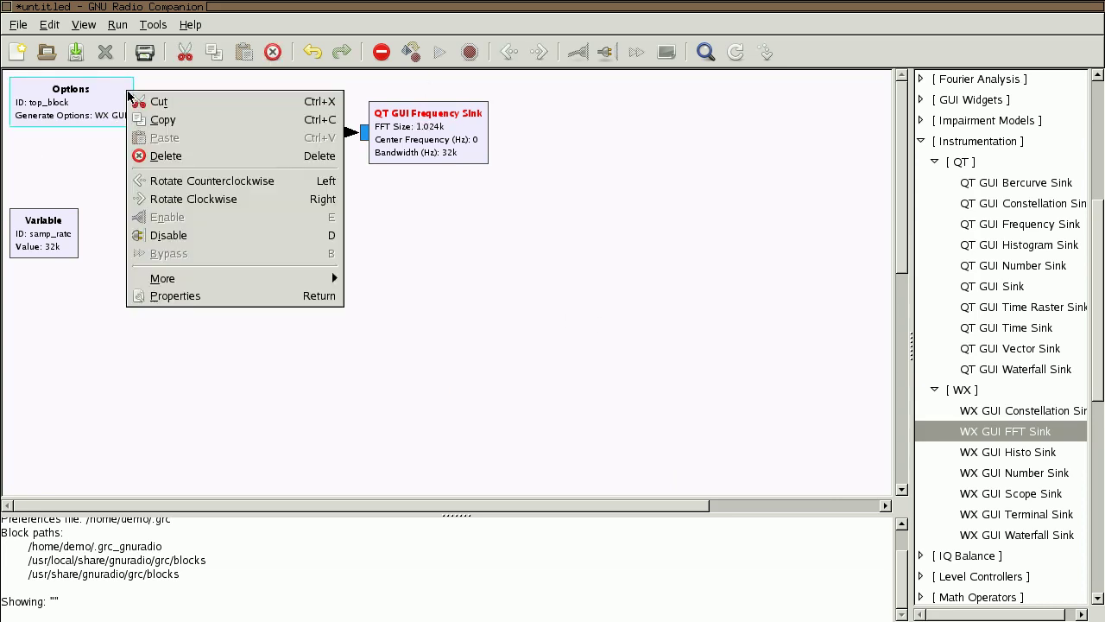
{"action": "left_click", "coordinate": [238, 299]}
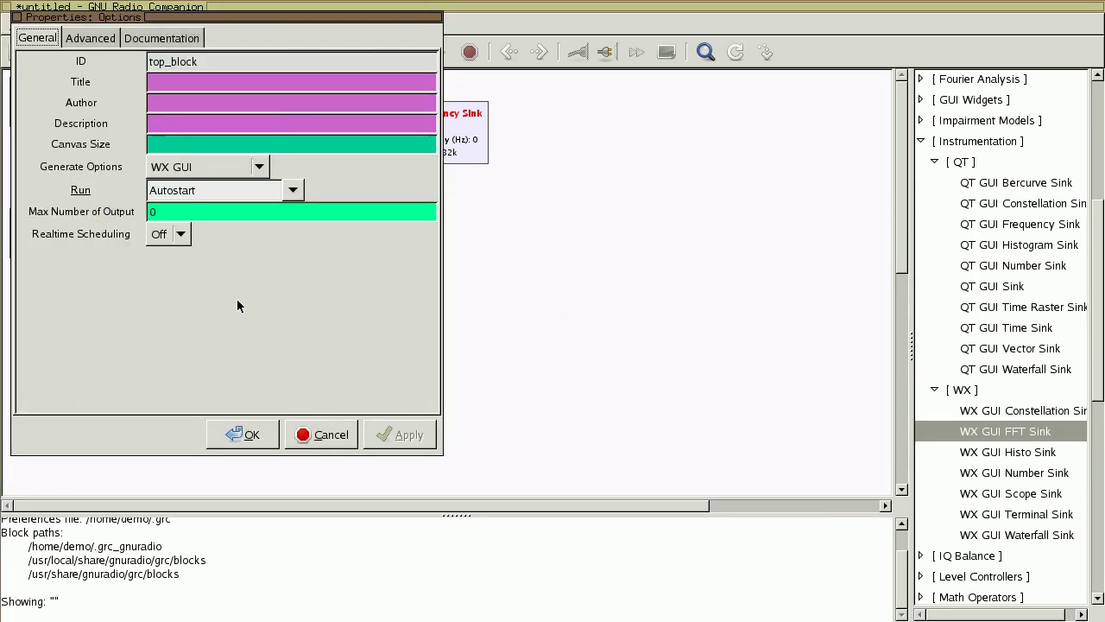
{"action": "left_click", "coordinate": [231, 171]}
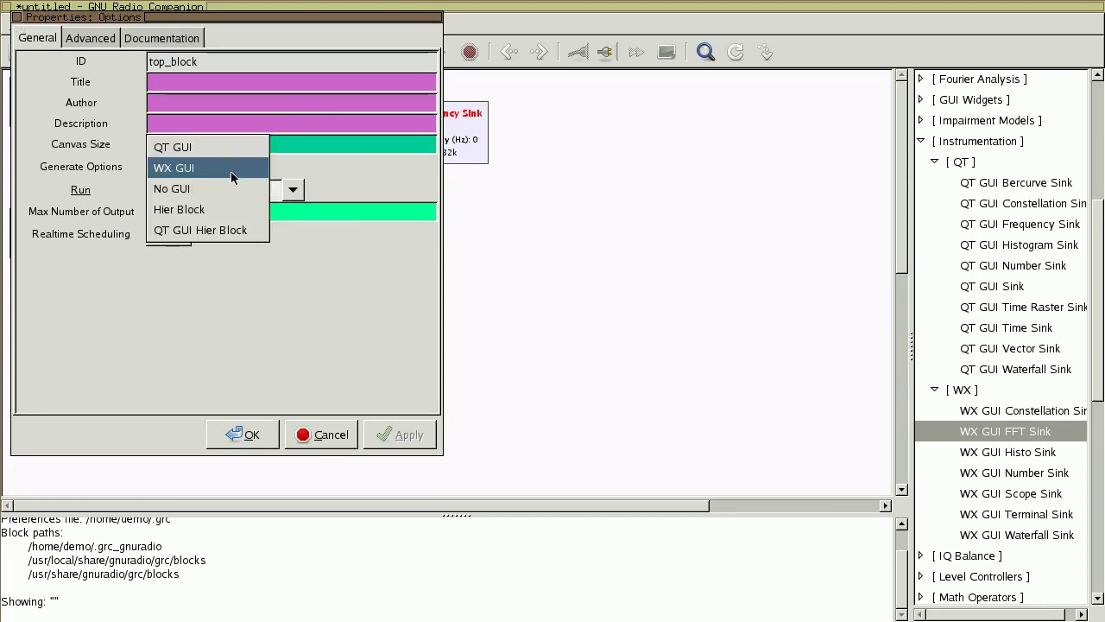
{"action": "left_click", "coordinate": [192, 152]}
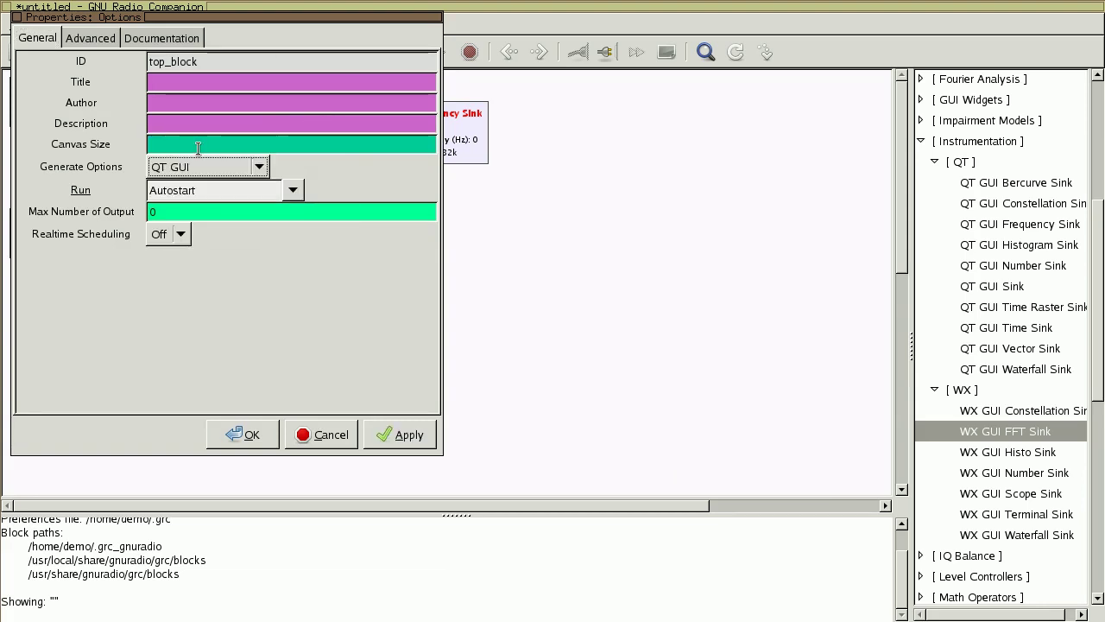
{"action": "left_click", "coordinate": [259, 436]}
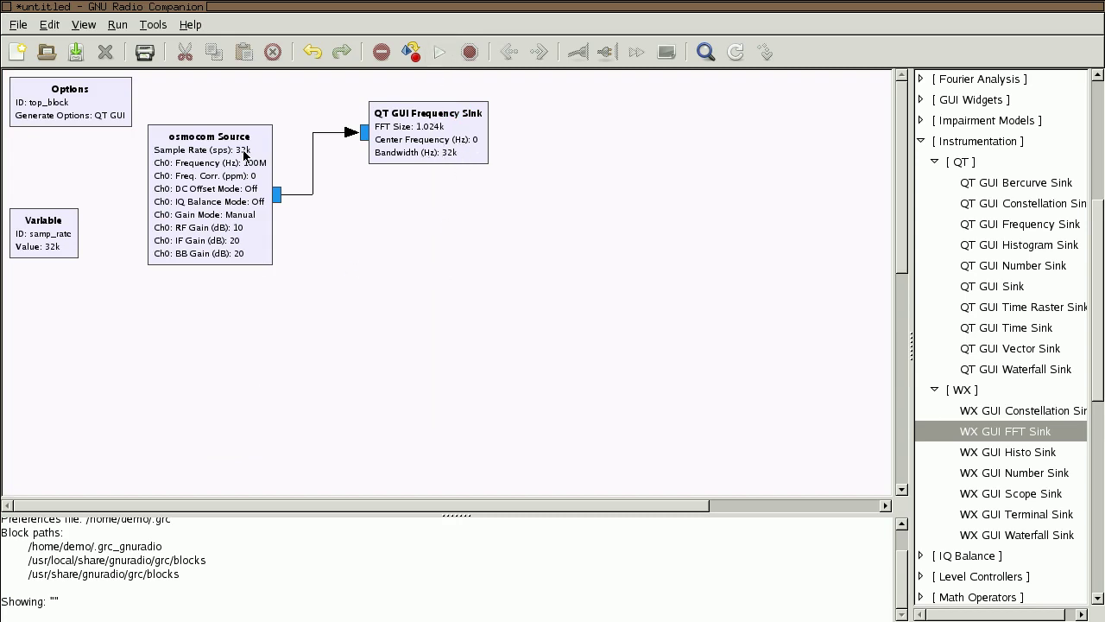
Set the value of the samp_rate variable to 2e6
{"action": "right_click", "coordinate": [71, 250]}
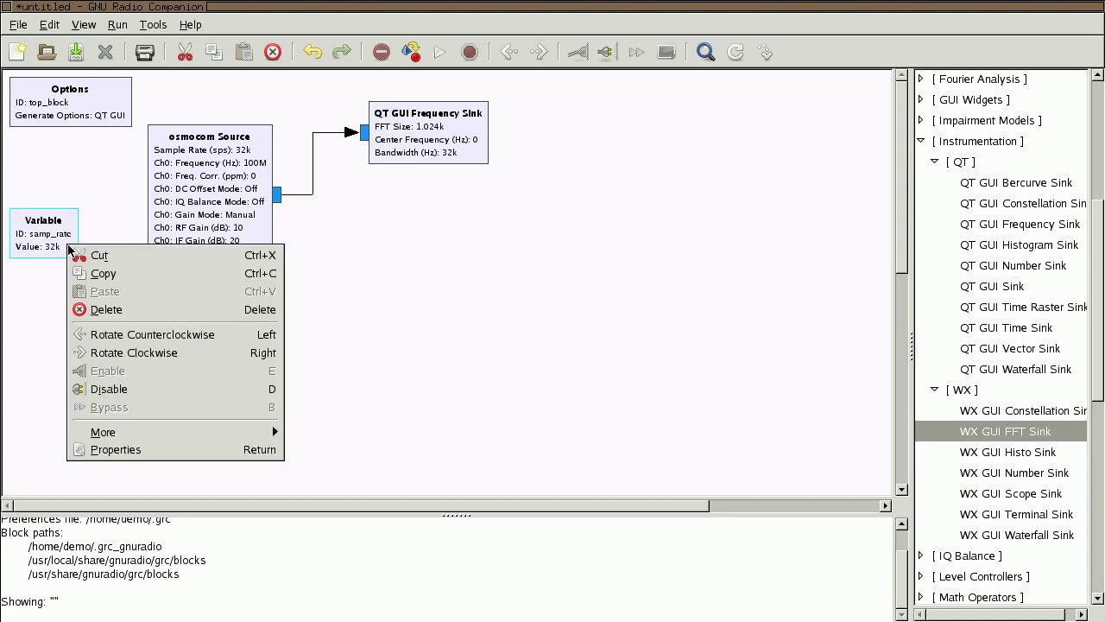
{"action": "left_click", "coordinate": [144, 449]}
{"action": "key", "text": "Tab"}
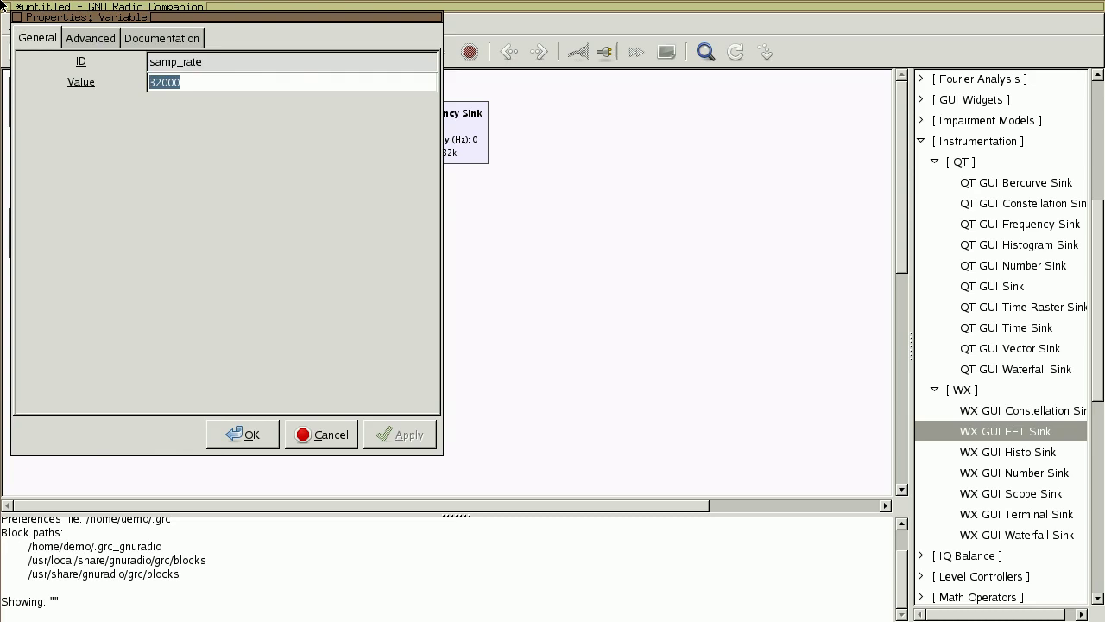
{"action": "type", "text": "2e6"}
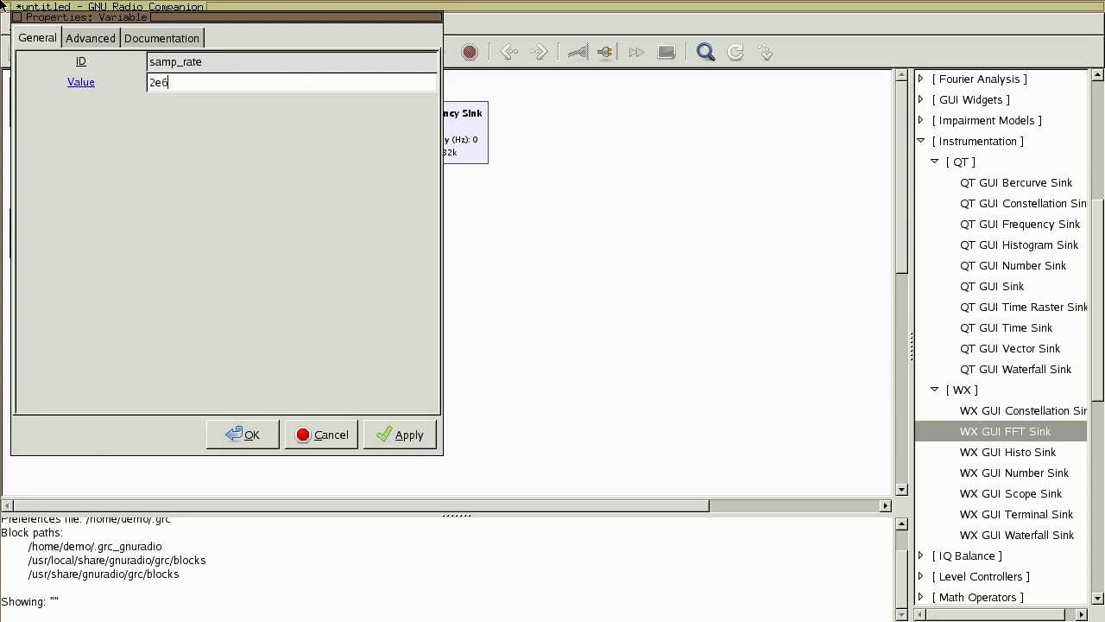
{"action": "left_click", "coordinate": [249, 435]}
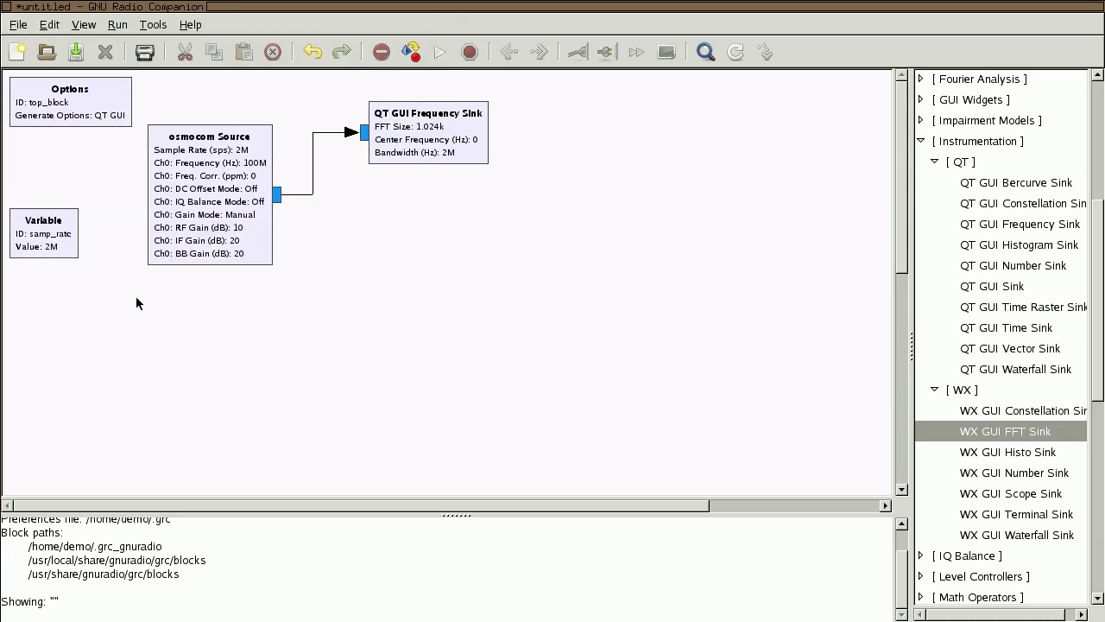
Set the Ch0 Frequency of the osmocom Source block to 27e6
{"action": "right_click", "coordinate": [260, 150]}
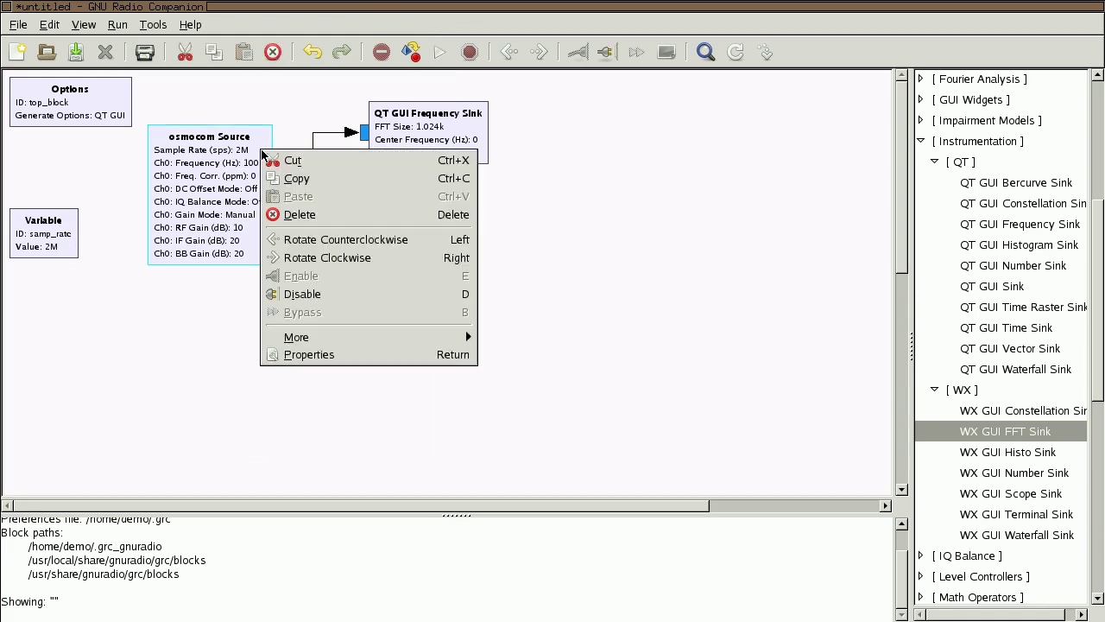
{"action": "left_click", "coordinate": [353, 355]}
{"action": "left_click_drag", "start_coordinate": [288, 23], "coordinate": [365, 46]}
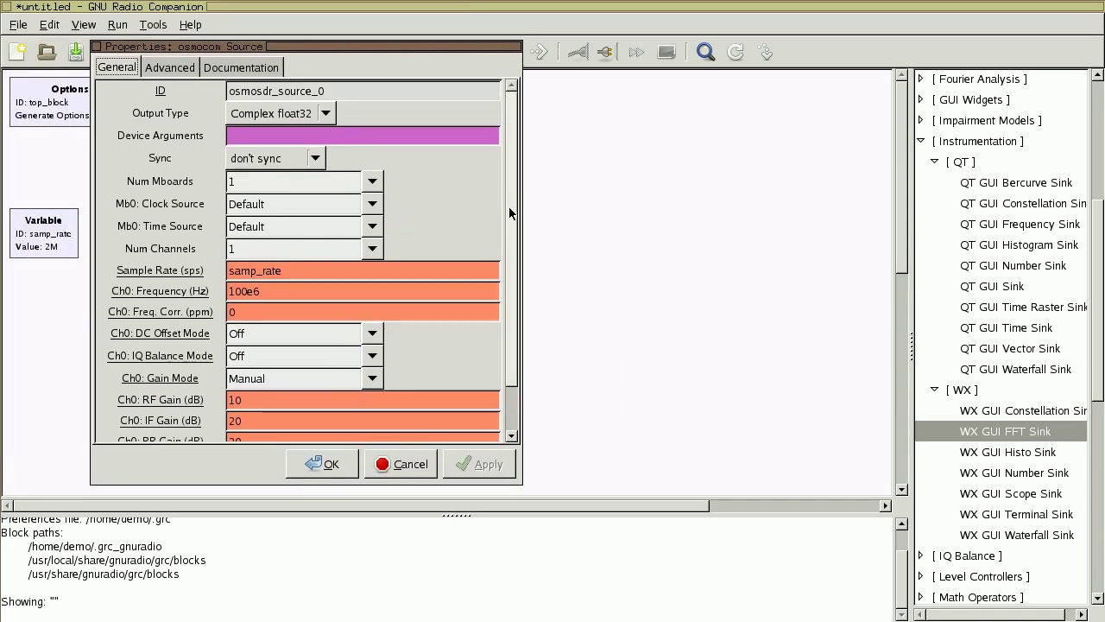
{"action": "left_click", "coordinate": [547, 204]}
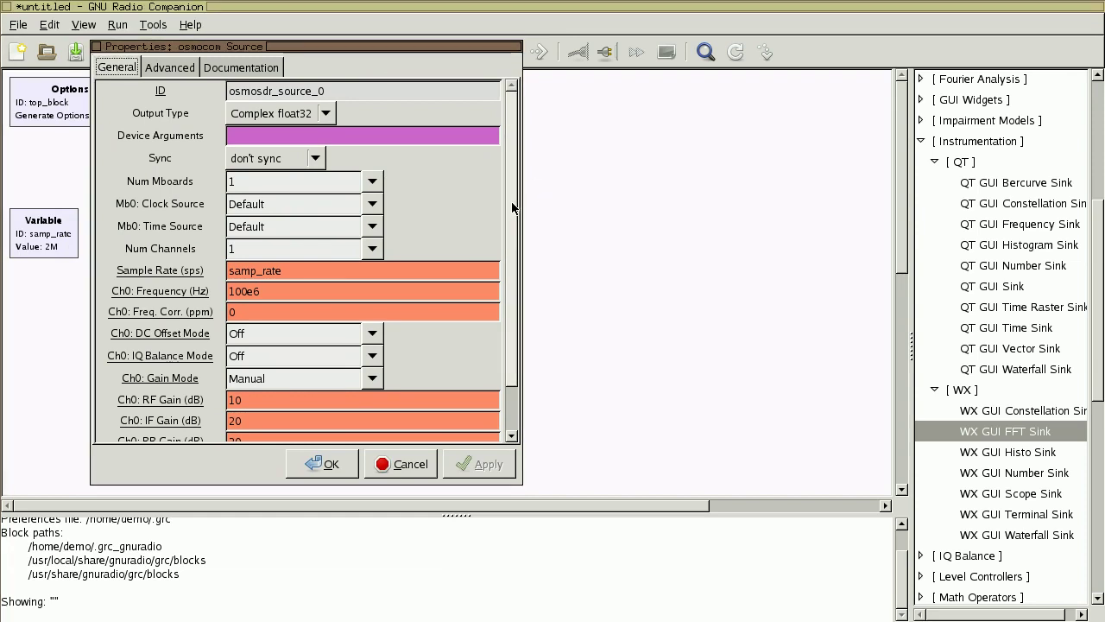
{"action": "left_click_drag", "start_coordinate": [248, 291], "coordinate": [226, 291]}
{"action": "type", "text": "27"}
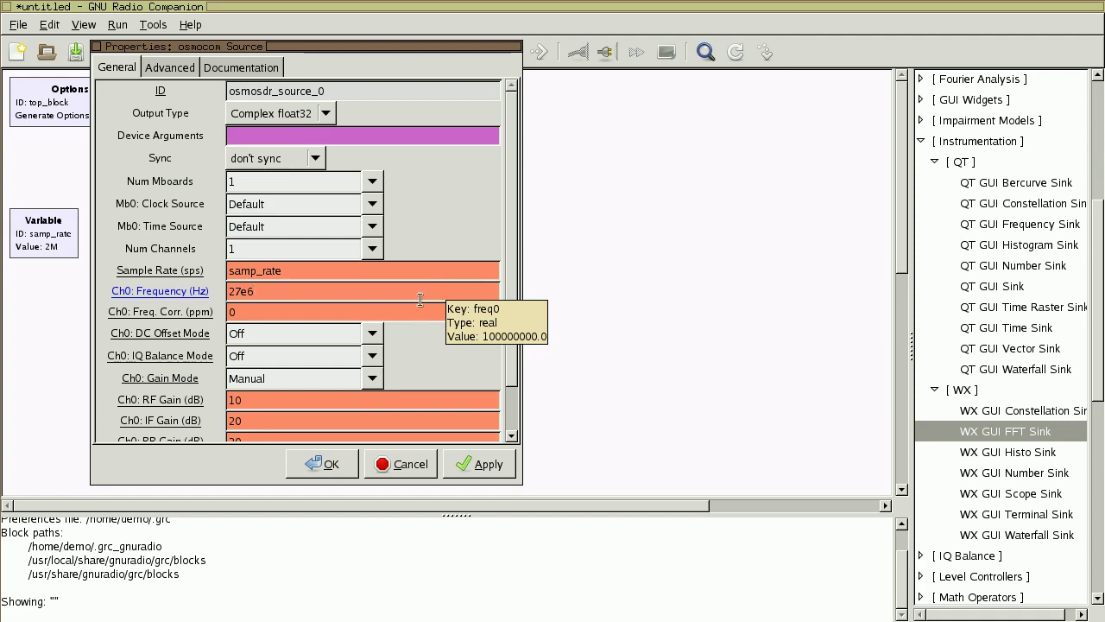
Set the osmocom Source's Ch0 RF Gain to 0 dB and both IF Gain and BB Gain to 16 dB
{"action": "scroll", "coordinate": [505, 264], "scroll_direction": "down", "scroll_amount": 2}
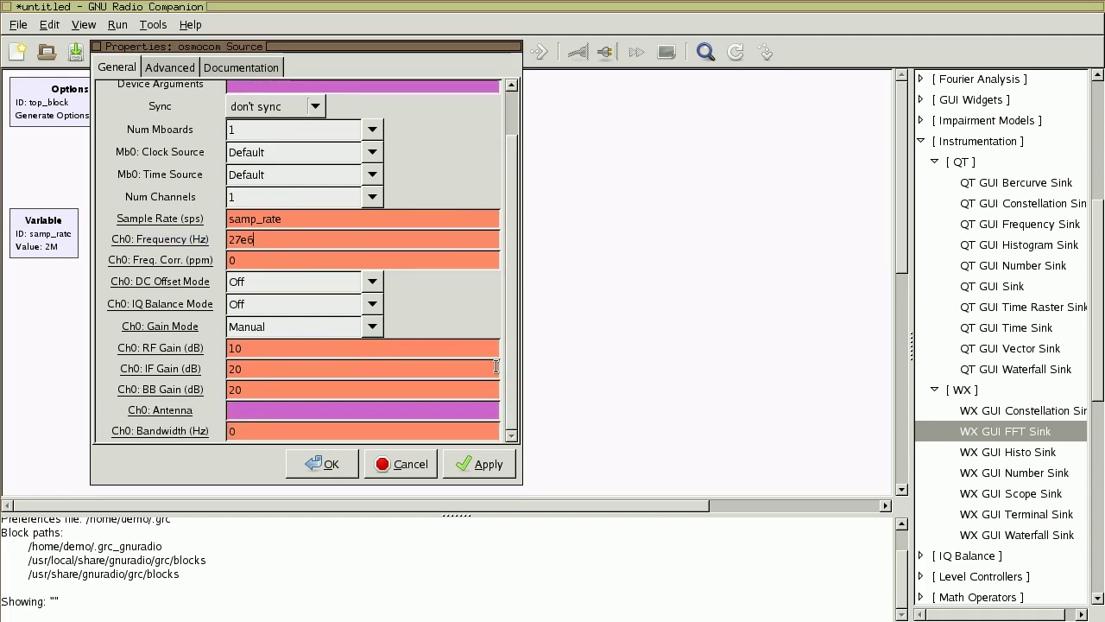
{"action": "double_click", "coordinate": [236, 350]}
{"action": "key", "text": "Tab"}
{"action": "type", "text": "16"}
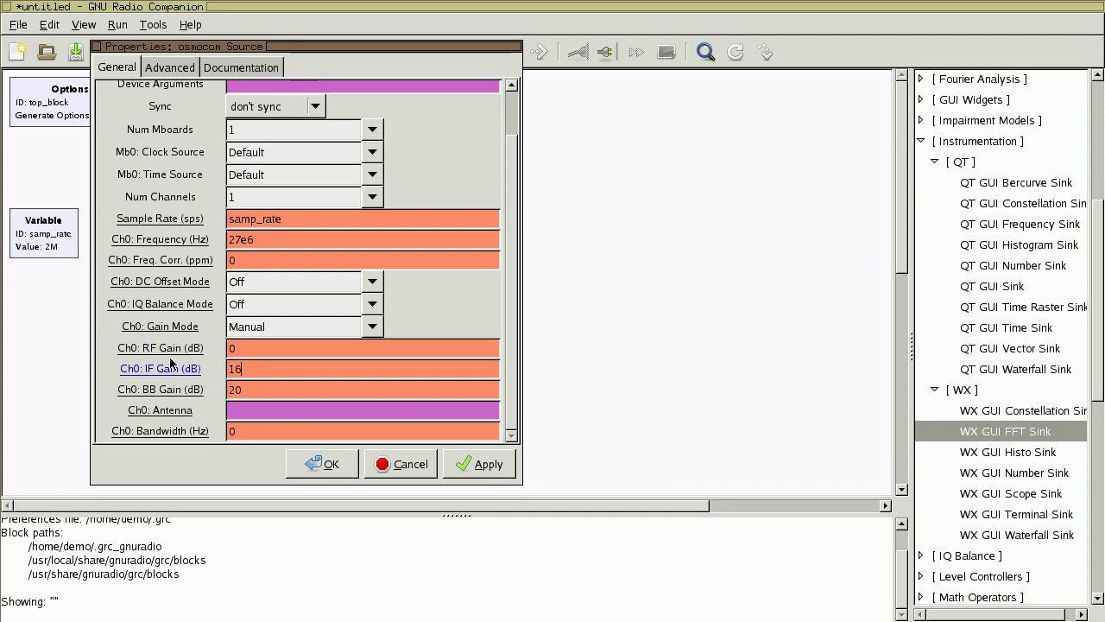
{"action": "key", "text": "Tab"}
{"action": "key", "text": "Tab"}
{"action": "key", "text": "shift+Tab"}
{"action": "type", "text": "16"}
{"action": "left_click", "coordinate": [328, 469]}
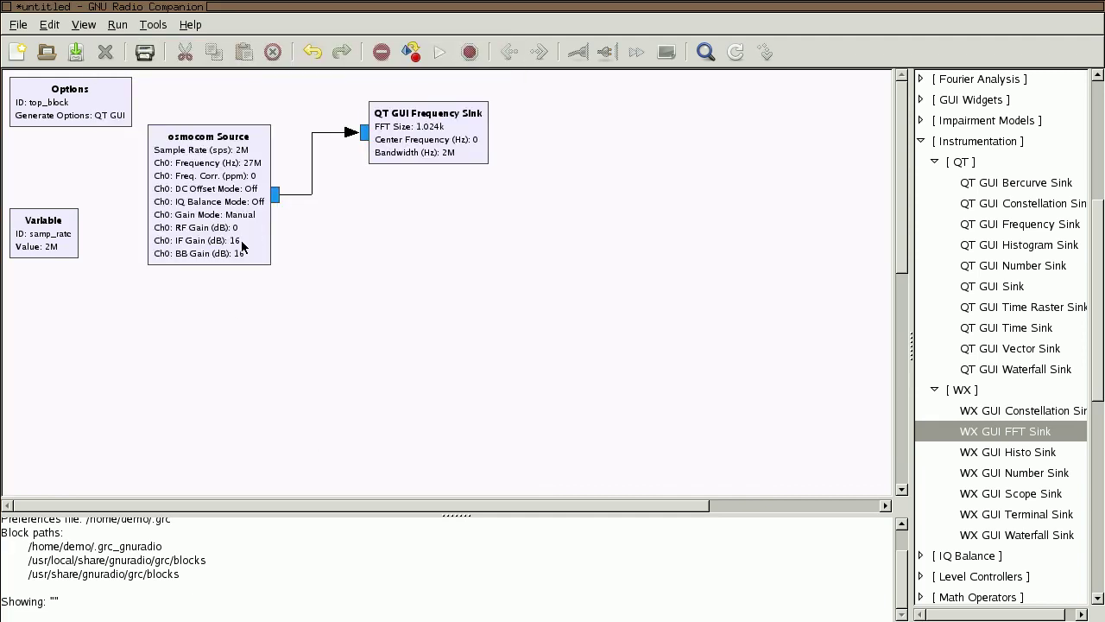
Run the flowgraph, saving it as lesson11a.grc in the demo folder
{"action": "left_click", "coordinate": [441, 53]}
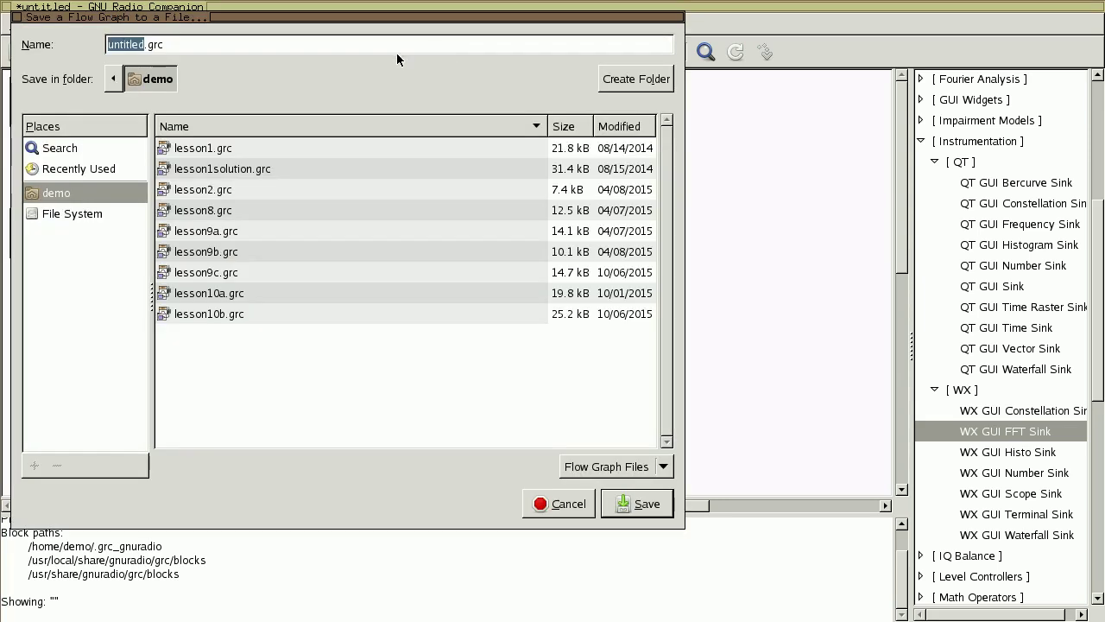
{"action": "type", "text": "lesson"}
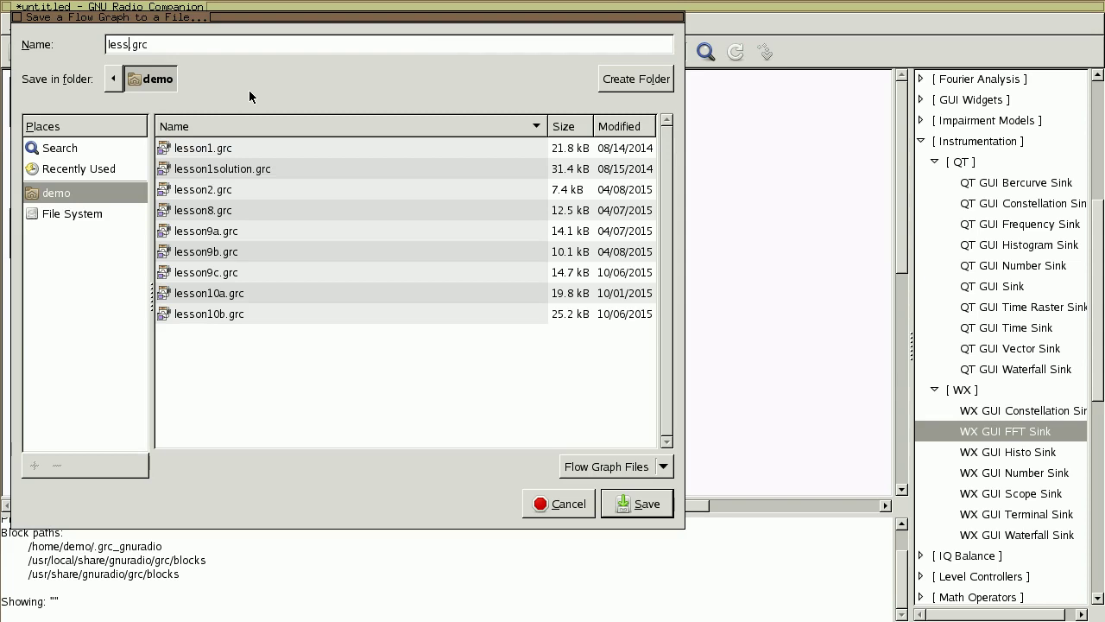
{"action": "type", "text": "11a"}
{"action": "left_click", "coordinate": [647, 506]}
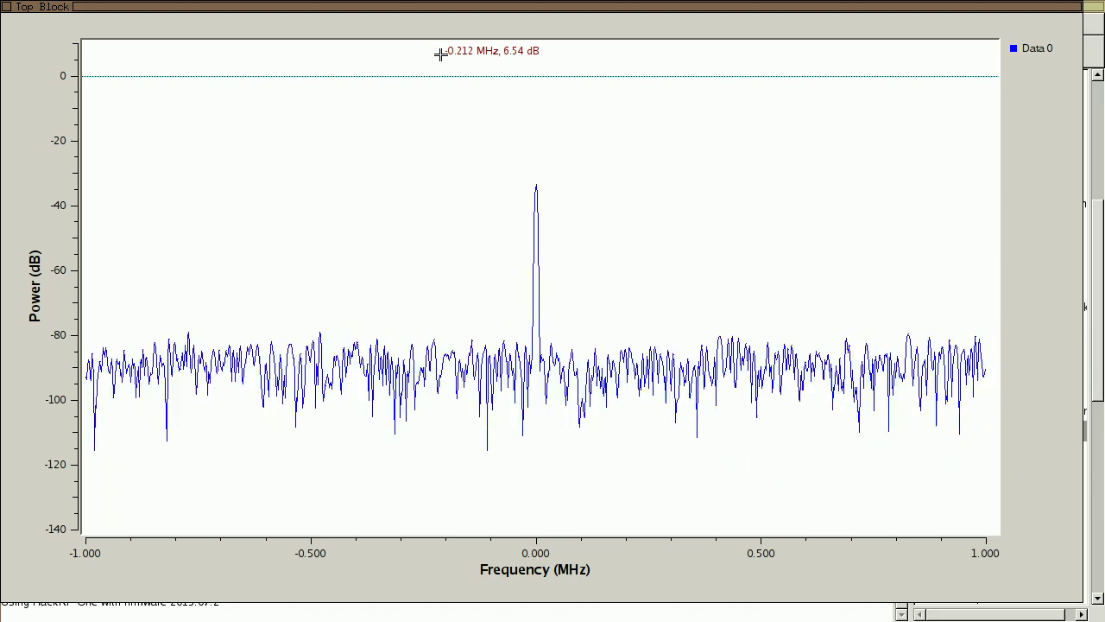
Turn on Max Hold in the running spectrum plot to capture the signal peak, and close the plot window
{"action": "right_click", "coordinate": [440, 54]}
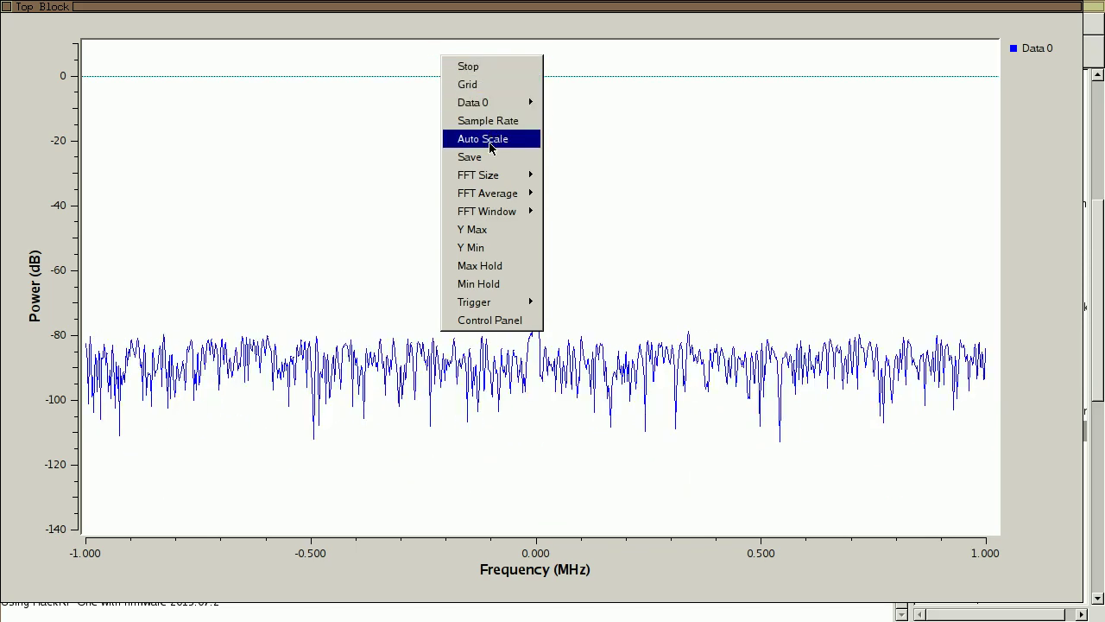
{"action": "mouse_move", "coordinate": [522, 232]}
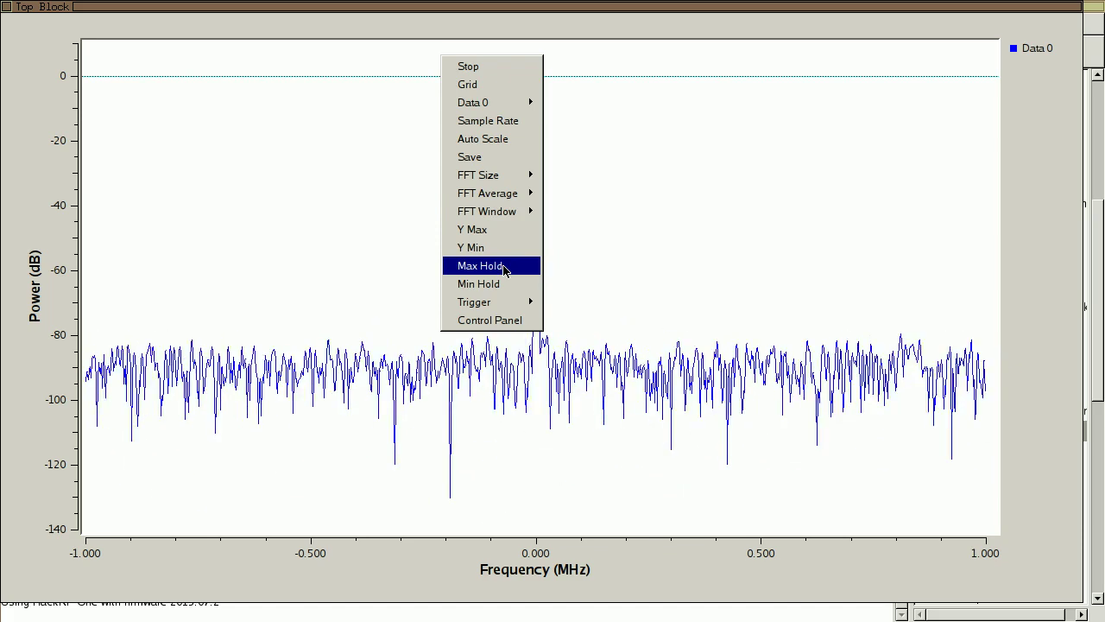
{"action": "left_click", "coordinate": [505, 268]}
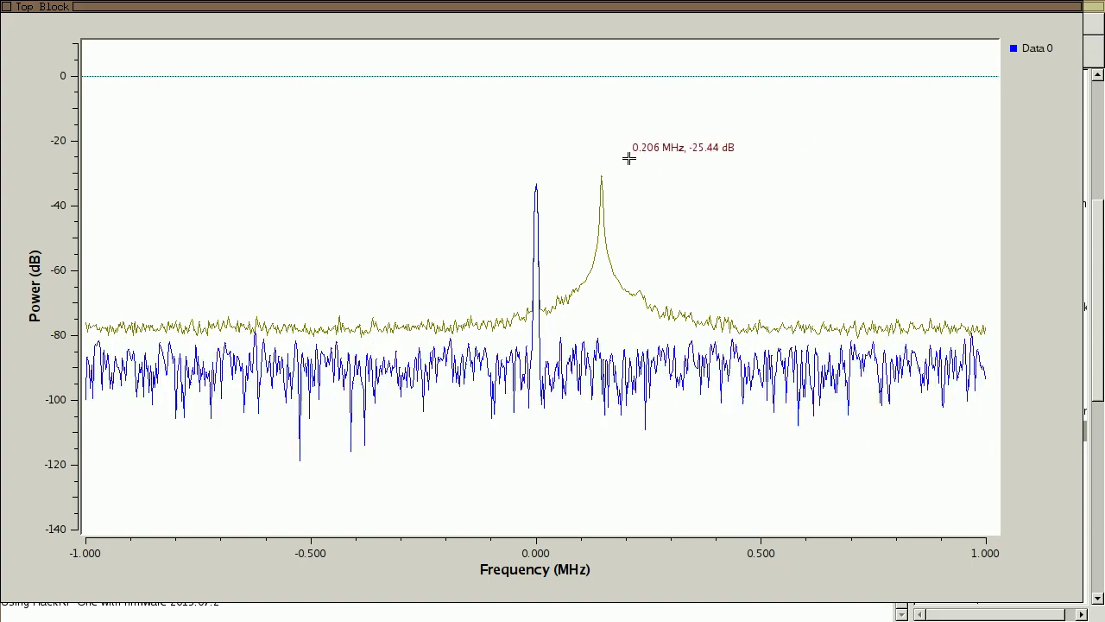
{"action": "key", "text": "alt+F4"}
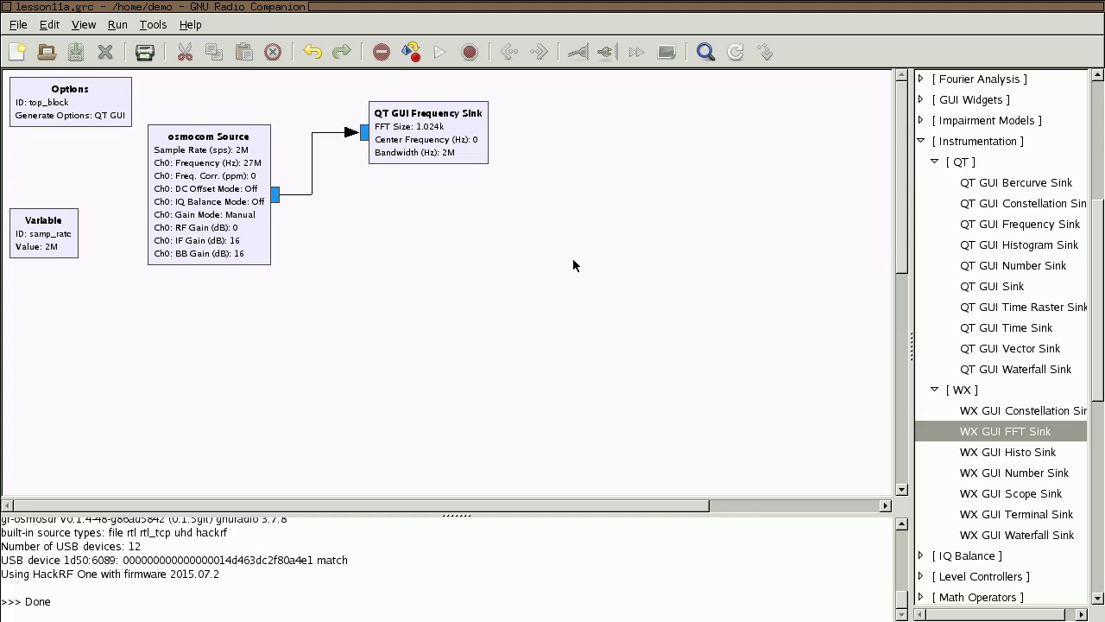
Add a File Sink block from File Operators and place it below the QT GUI Frequency Sink
{"action": "left_click", "coordinate": [922, 142]}
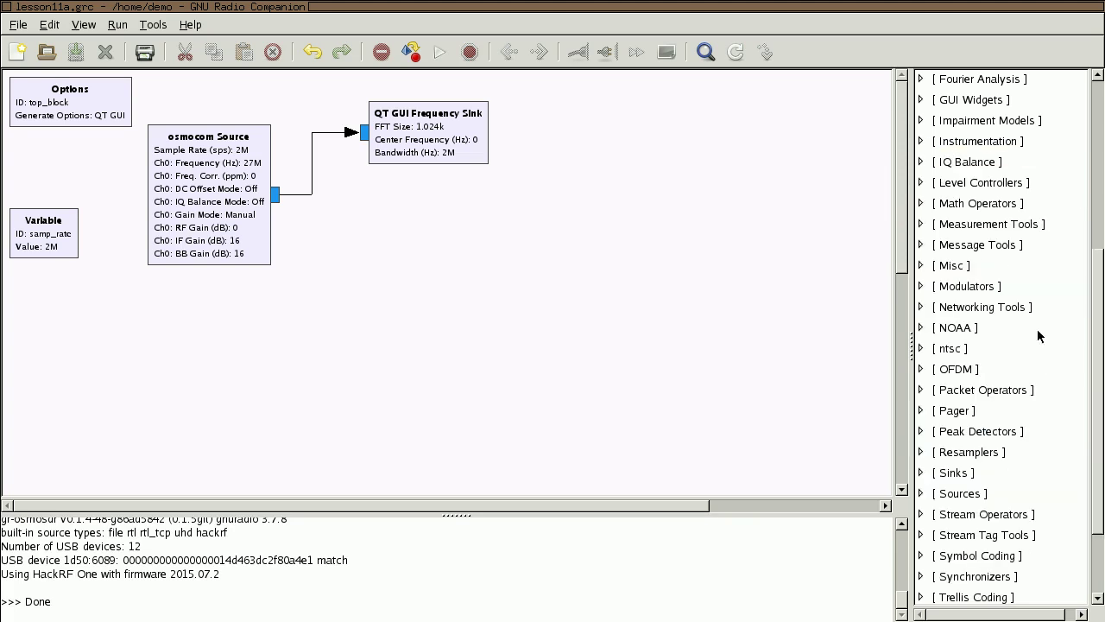
{"action": "scroll", "coordinate": [1100, 304], "scroll_direction": "down", "scroll_amount": 2}
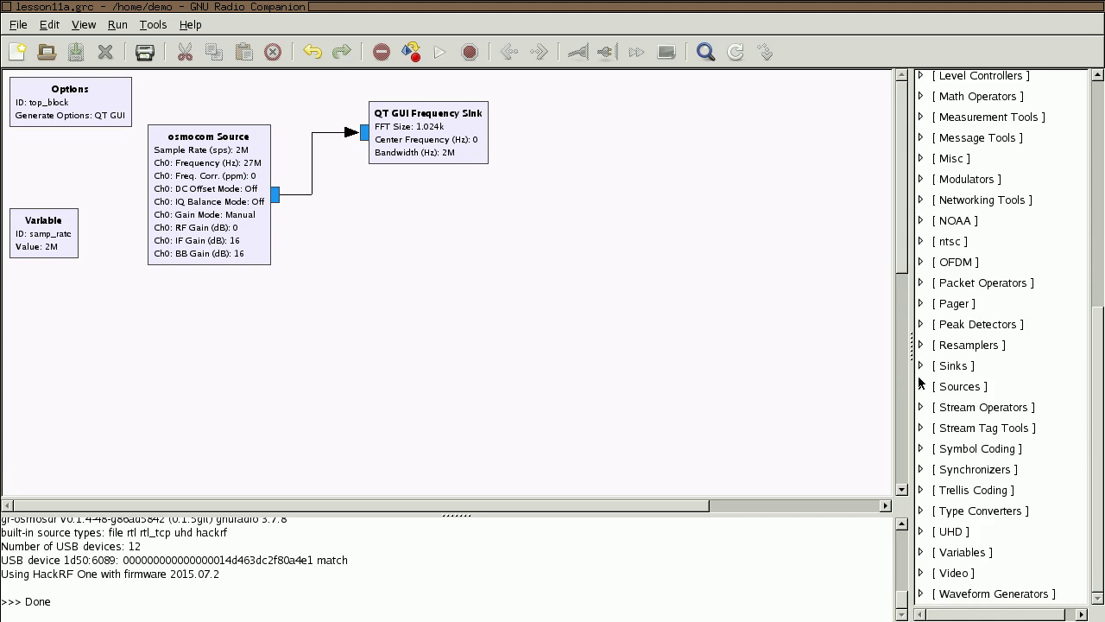
{"action": "scroll", "coordinate": [938, 346], "scroll_direction": "up", "scroll_amount": 7}
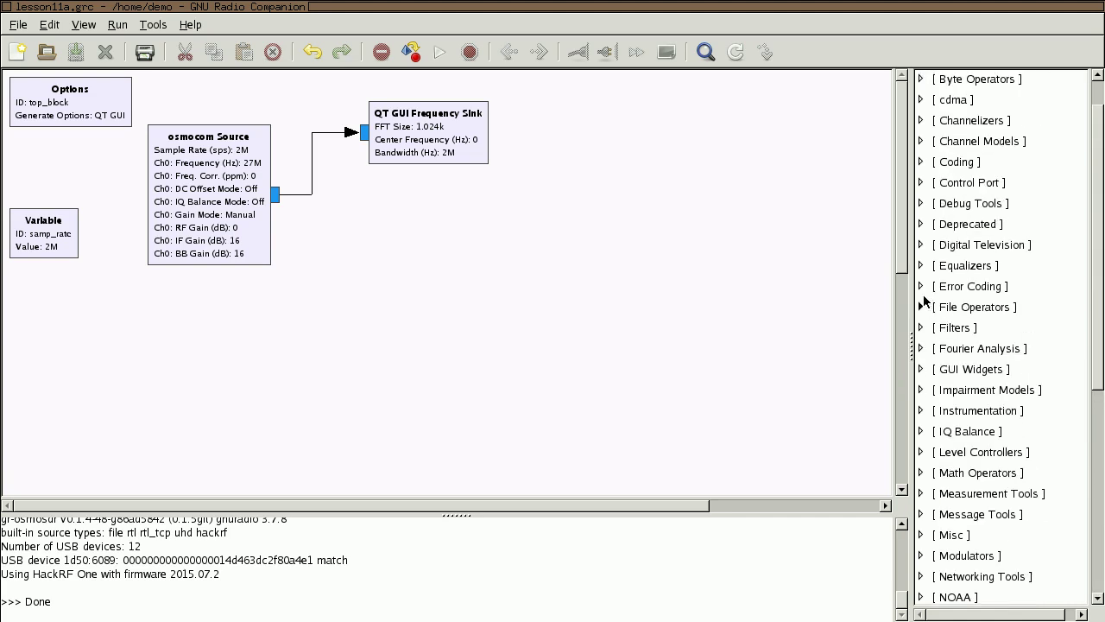
{"action": "left_click", "coordinate": [920, 309]}
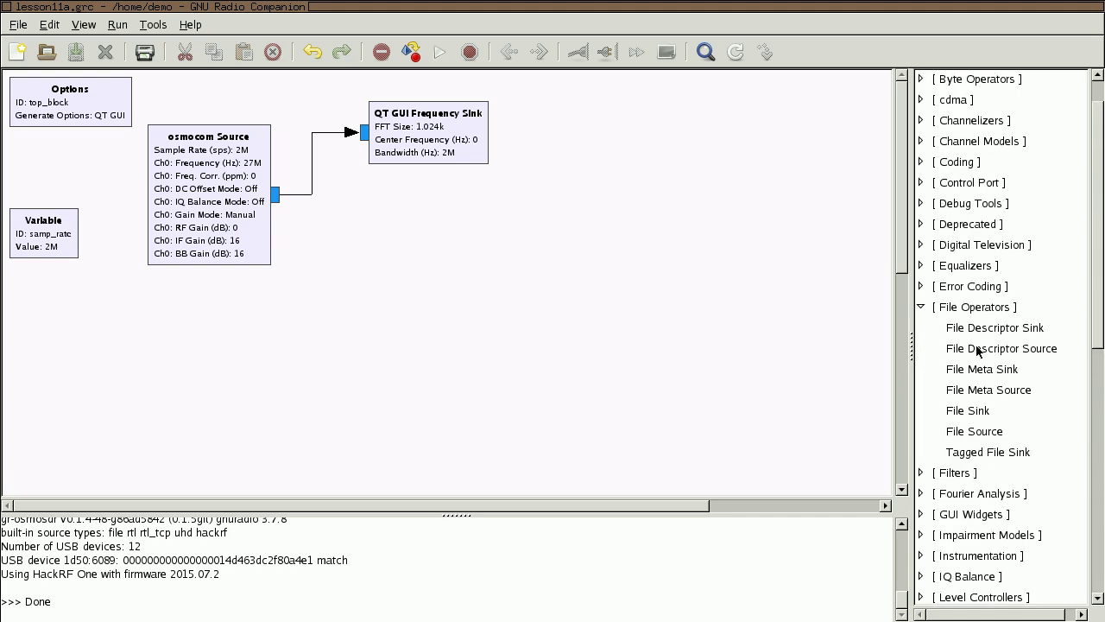
{"action": "left_click_drag", "start_coordinate": [974, 413], "coordinate": [400, 234]}
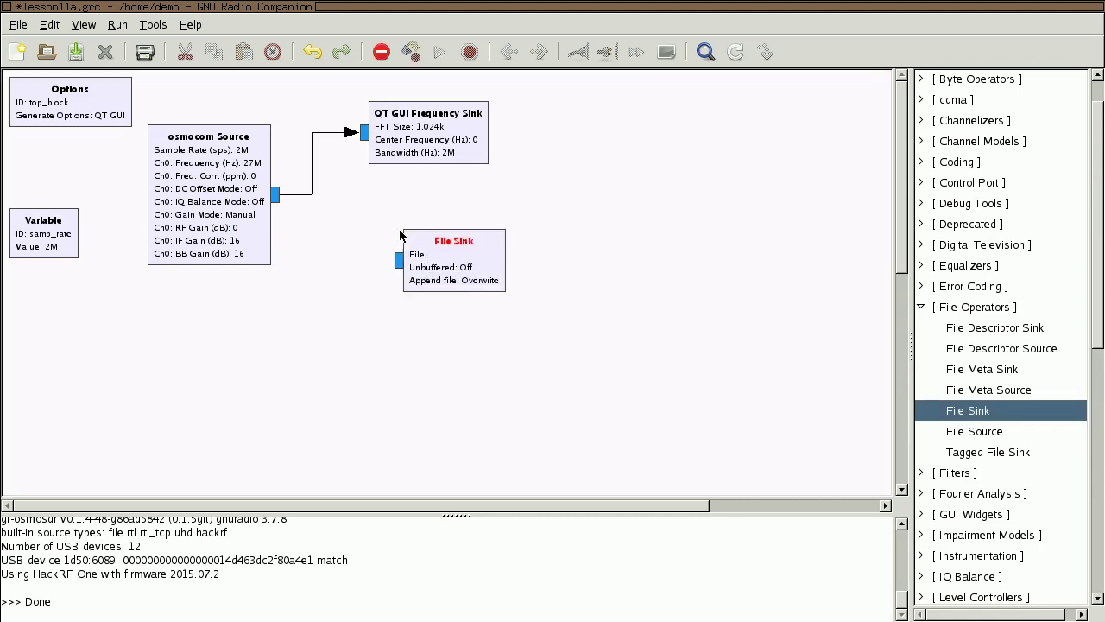
{"action": "left_click_drag", "start_coordinate": [463, 259], "coordinate": [448, 216]}
{"action": "left_click", "coordinate": [377, 224]}
{"action": "left_click_drag", "start_coordinate": [420, 222], "coordinate": [399, 250]}
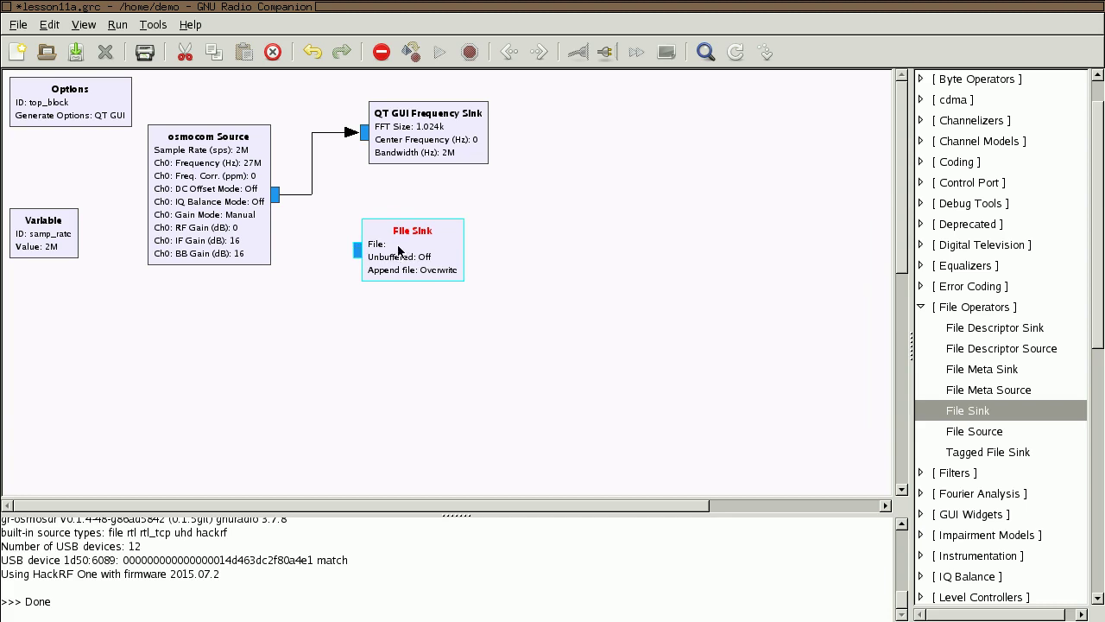
Connect the osmocom Source output to the File Sink input and shift the File Sink slightly away from the source
{"action": "left_click", "coordinate": [355, 249]}
{"action": "left_click", "coordinate": [278, 195]}
{"action": "left_click", "coordinate": [352, 250]}
{"action": "left_click_drag", "start_coordinate": [430, 256], "coordinate": [477, 253]}
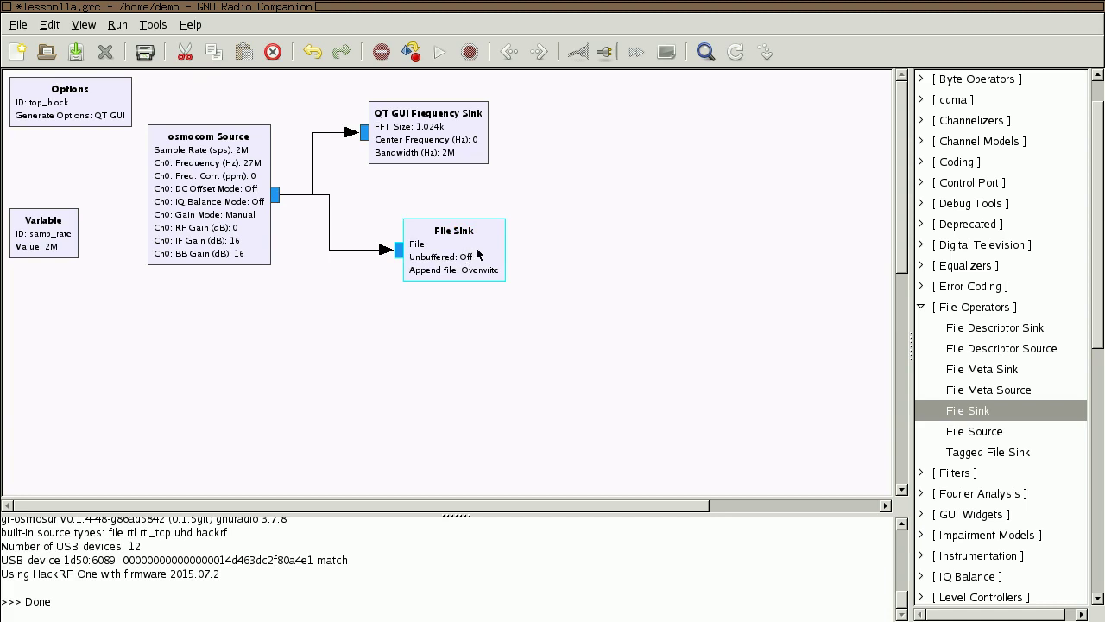
Set the File parameter of the File Sink to /tmp/car
{"action": "right_click", "coordinate": [480, 243]}
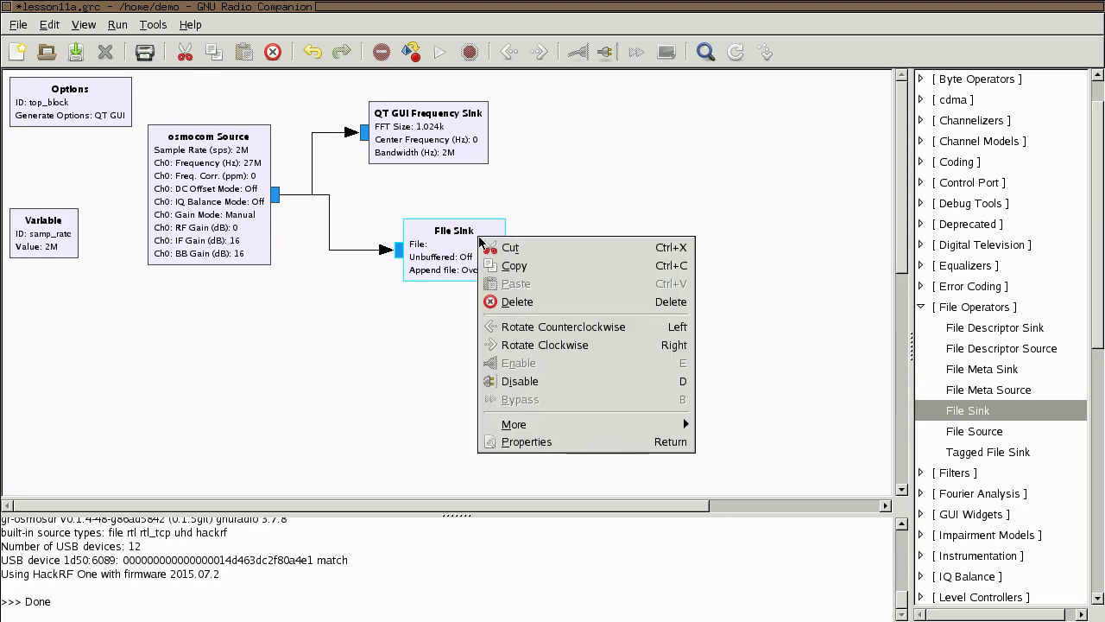
{"action": "left_click", "coordinate": [589, 443]}
{"action": "left_click", "coordinate": [222, 80]}
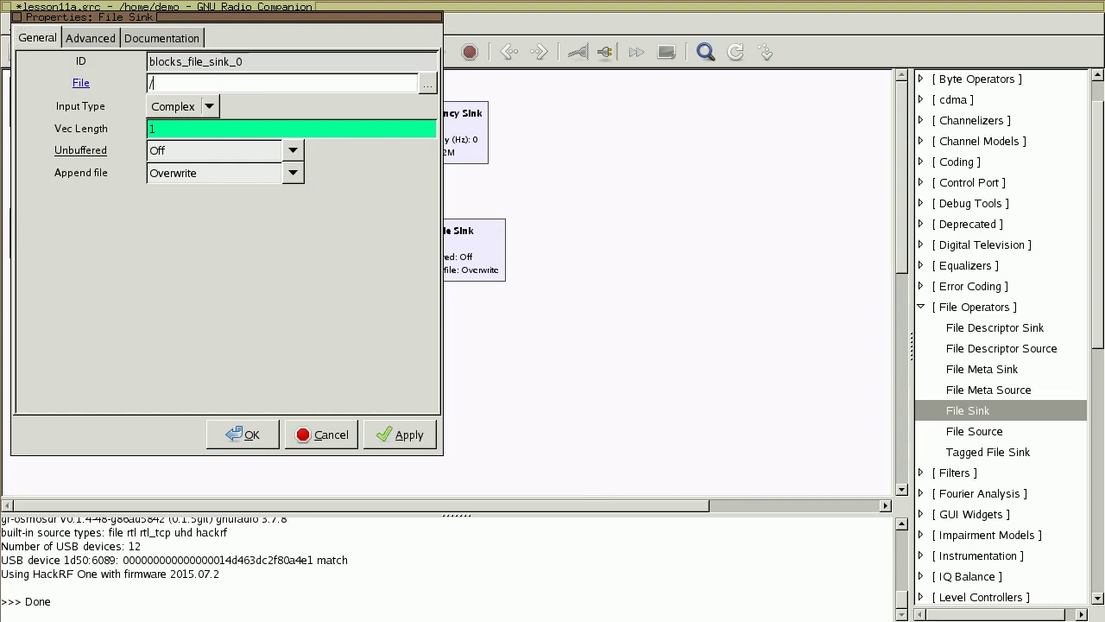
{"action": "type", "text": "/tmp/car"}
{"action": "left_click", "coordinate": [247, 439]}
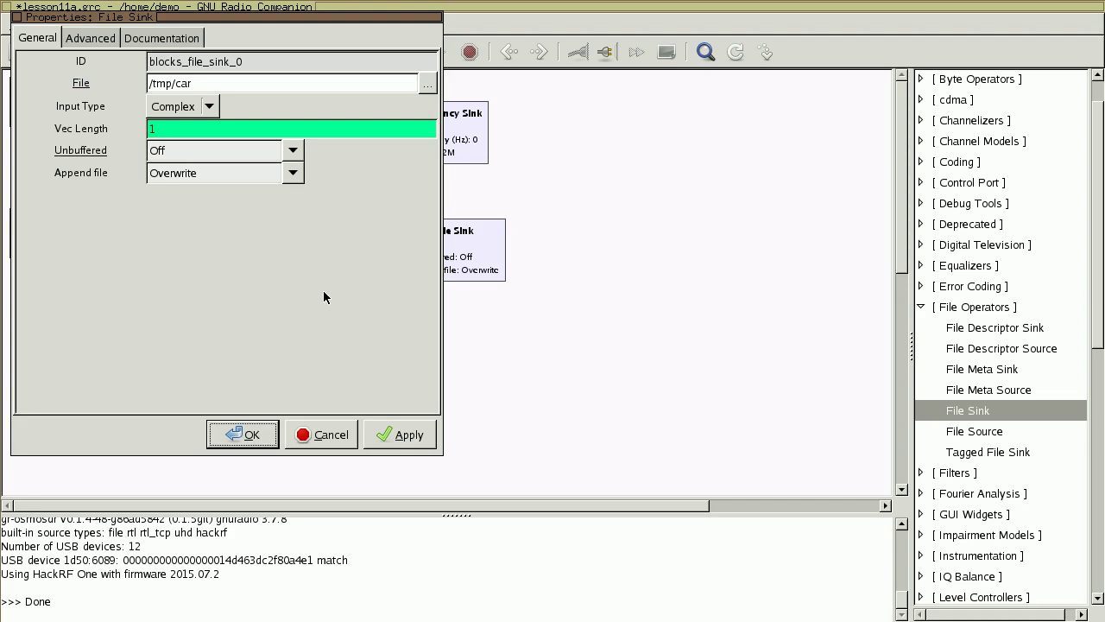
{"action": "left_click", "coordinate": [255, 435]}
{"action": "left_click", "coordinate": [493, 257]}
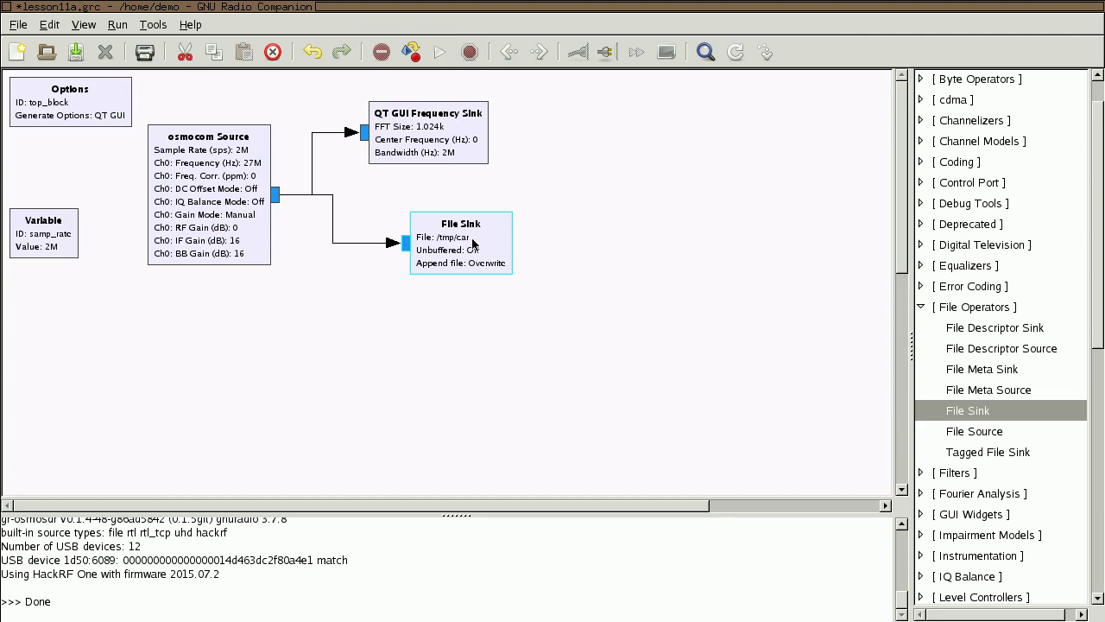
Disable the QT GUI Frequency Sink and enable it again, nudging the block slightly upward
{"action": "right_click", "coordinate": [441, 132]}
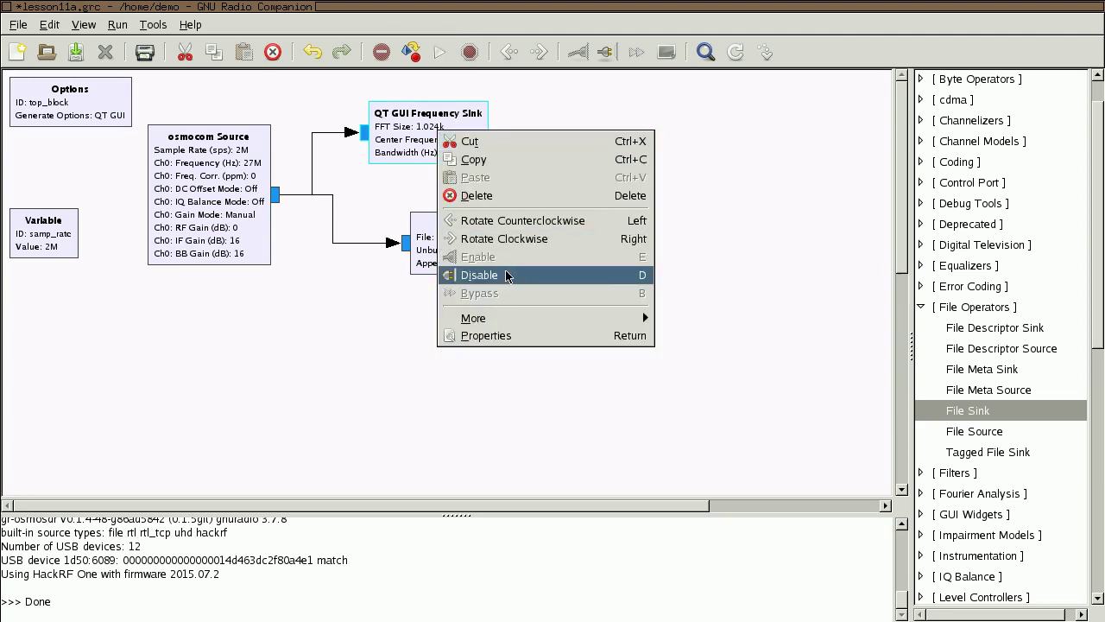
{"action": "left_click", "coordinate": [508, 275]}
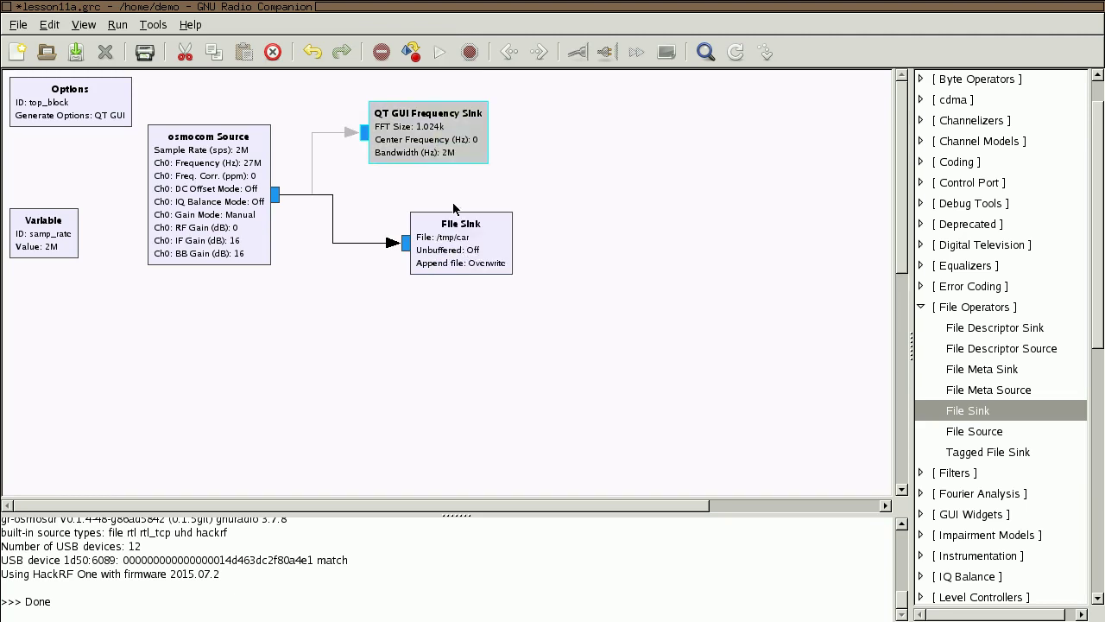
{"action": "right_click", "coordinate": [435, 136]}
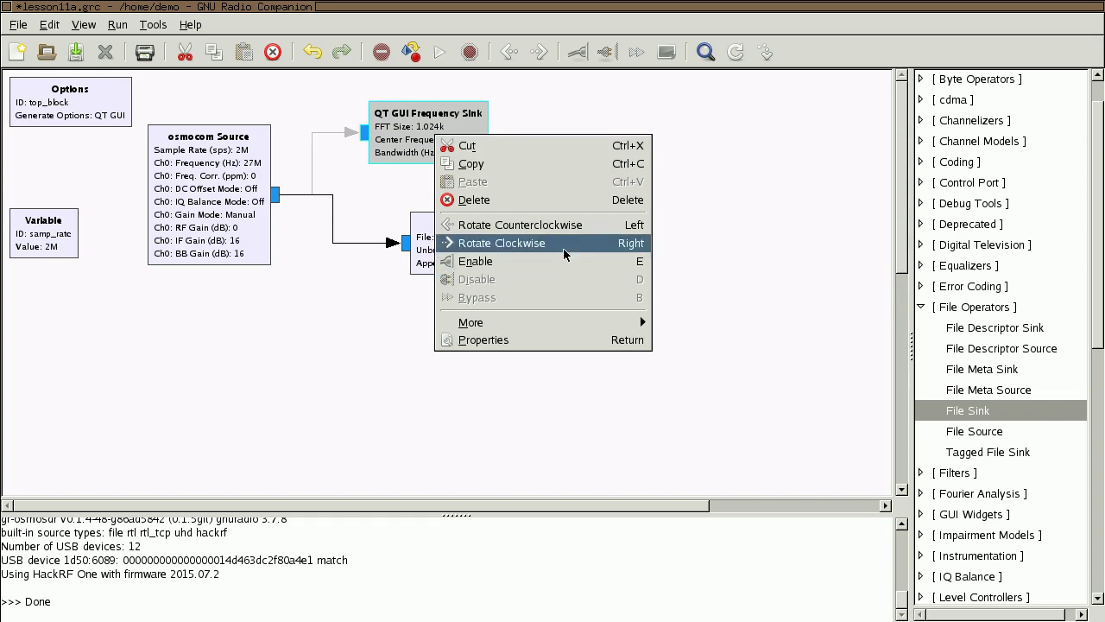
{"action": "left_click", "coordinate": [496, 261]}
{"action": "left_click_drag", "start_coordinate": [446, 151], "coordinate": [432, 144]}
{"action": "left_click", "coordinate": [435, 200]}
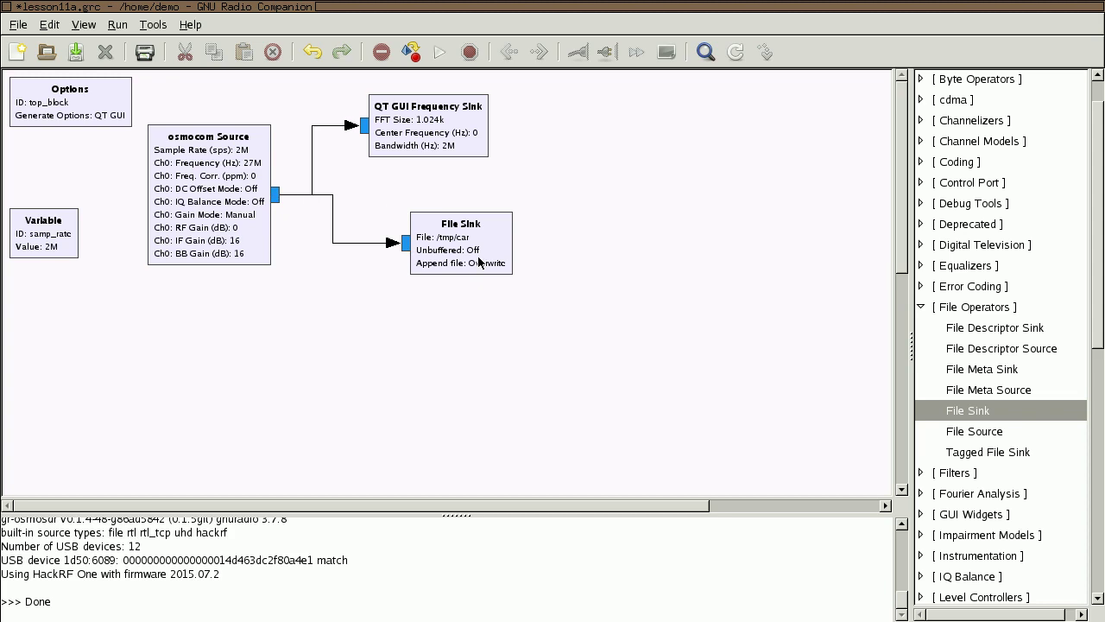
Run the flowgraph to record the received samples to /tmp/car, and close the plot window to end the recording
{"action": "left_click", "coordinate": [441, 59]}
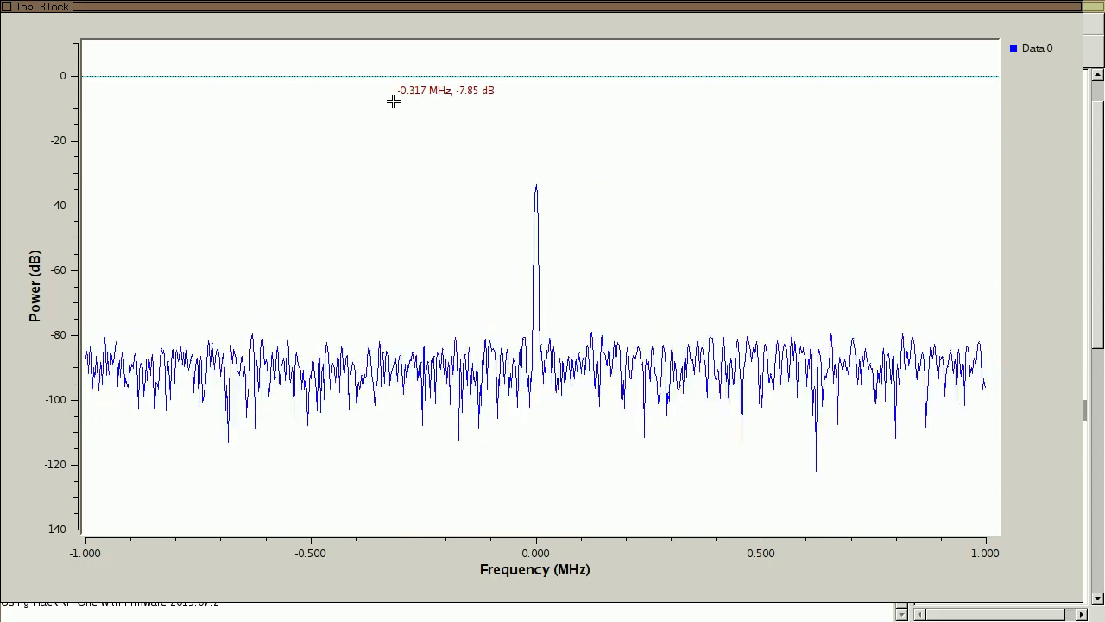
{"action": "key", "text": "alt+F4"}
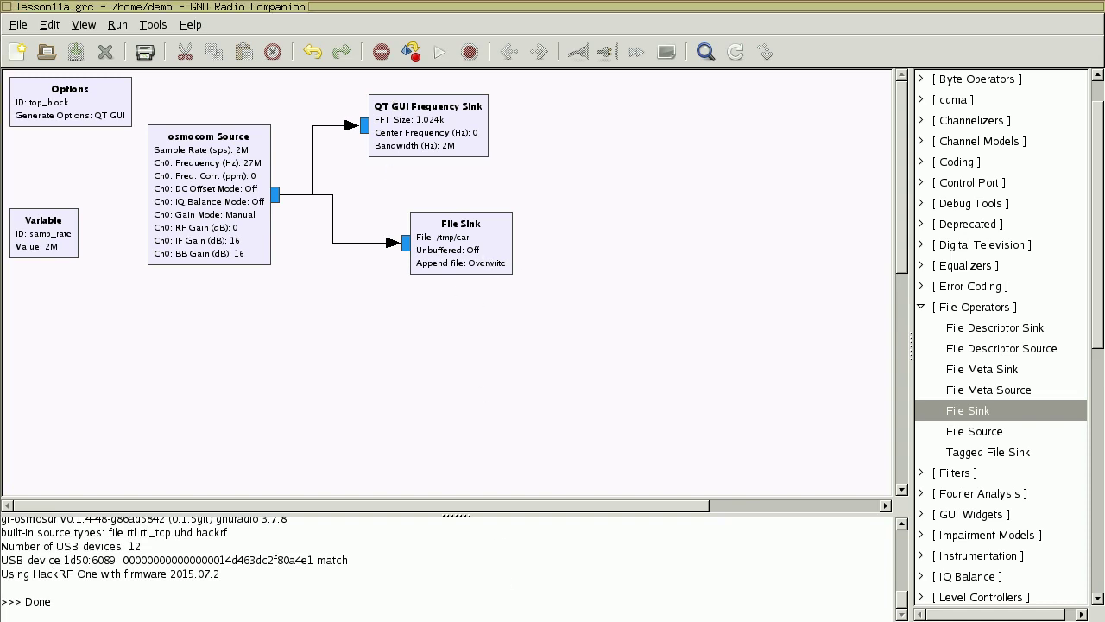
Open a terminal, change to /tmp and list the details of the car file with ls -l to check its size
{"action": "key", "text": "ctrl+alt+t"}
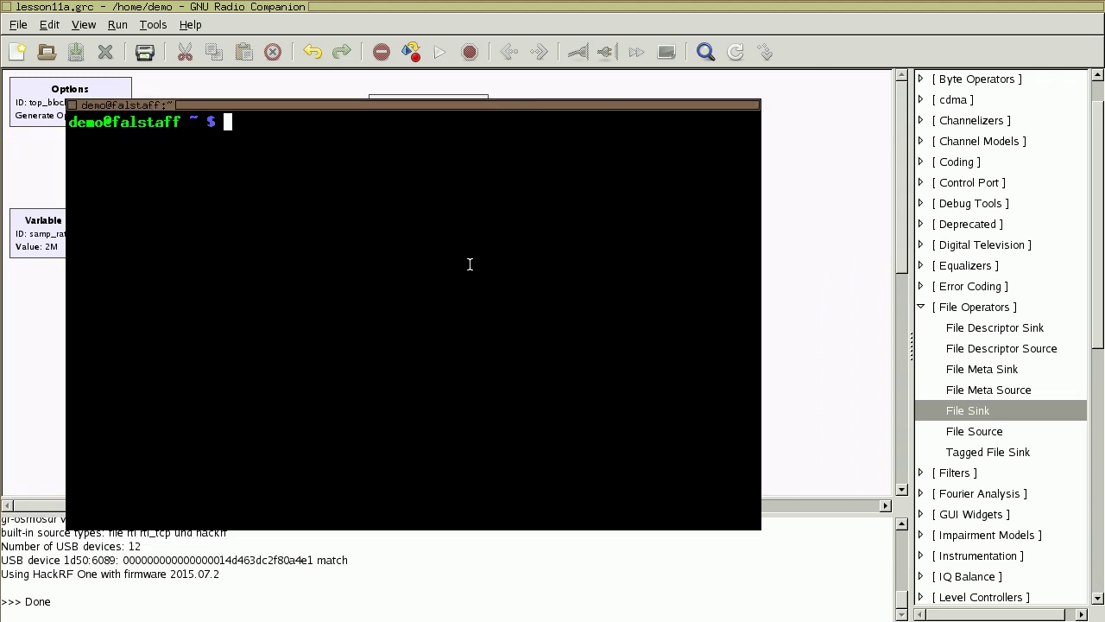
{"action": "type", "text": "cd /tmp"}
{"action": "key", "text": "Return"}
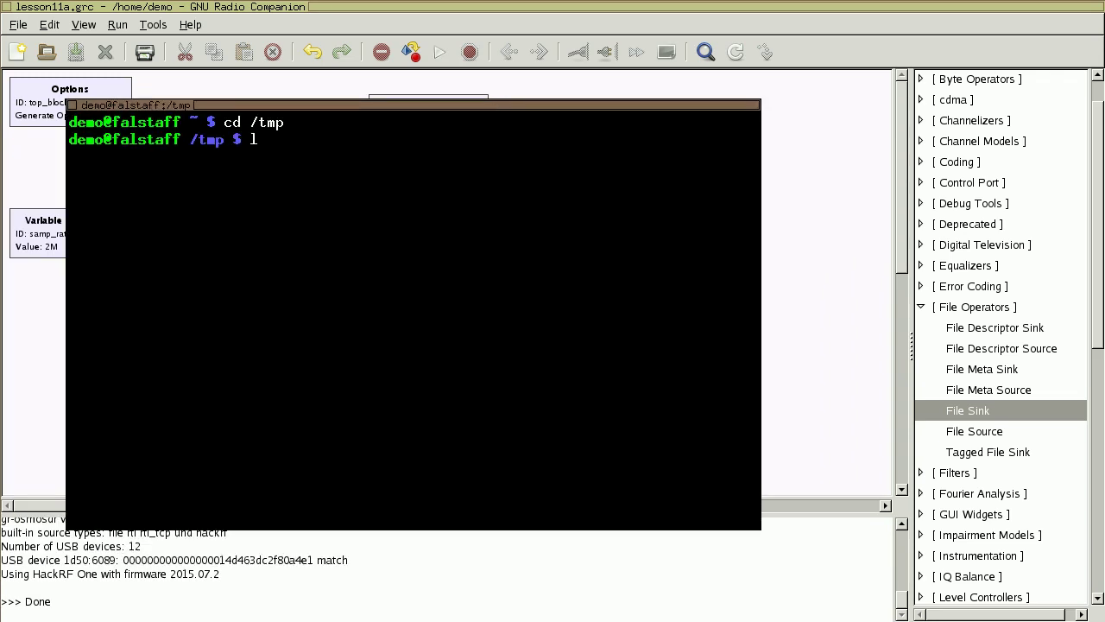
{"action": "type", "text": "ls -l car"}
{"action": "key", "text": "Return"}
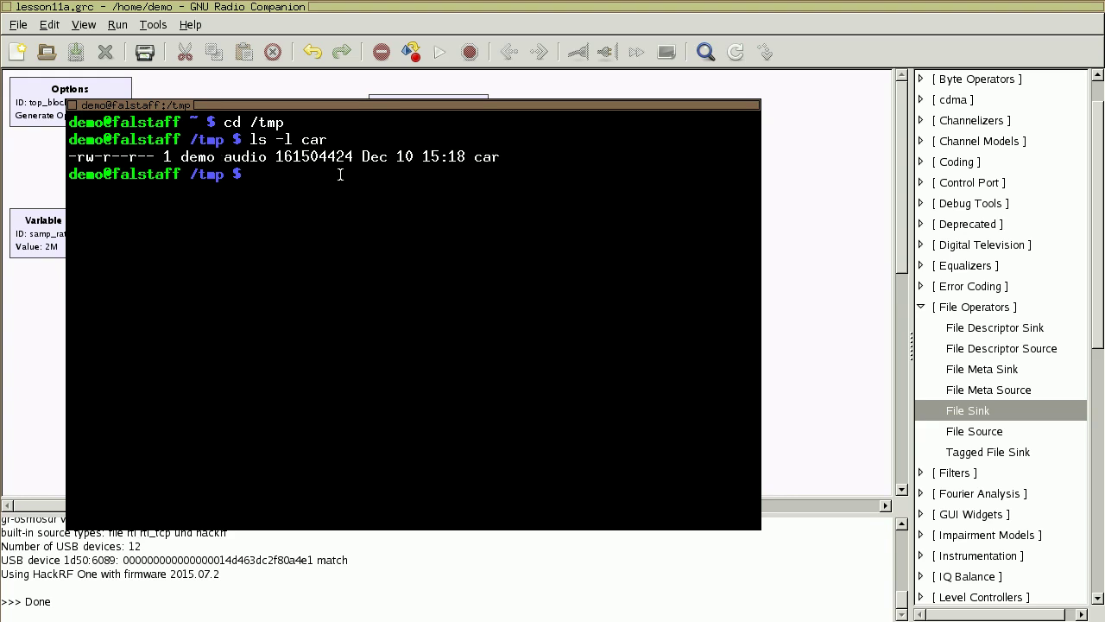
{"action": "left_click_drag", "start_coordinate": [329, 156], "coordinate": [303, 154]}
{"action": "left_click_drag", "start_coordinate": [378, 106], "coordinate": [435, 104]}
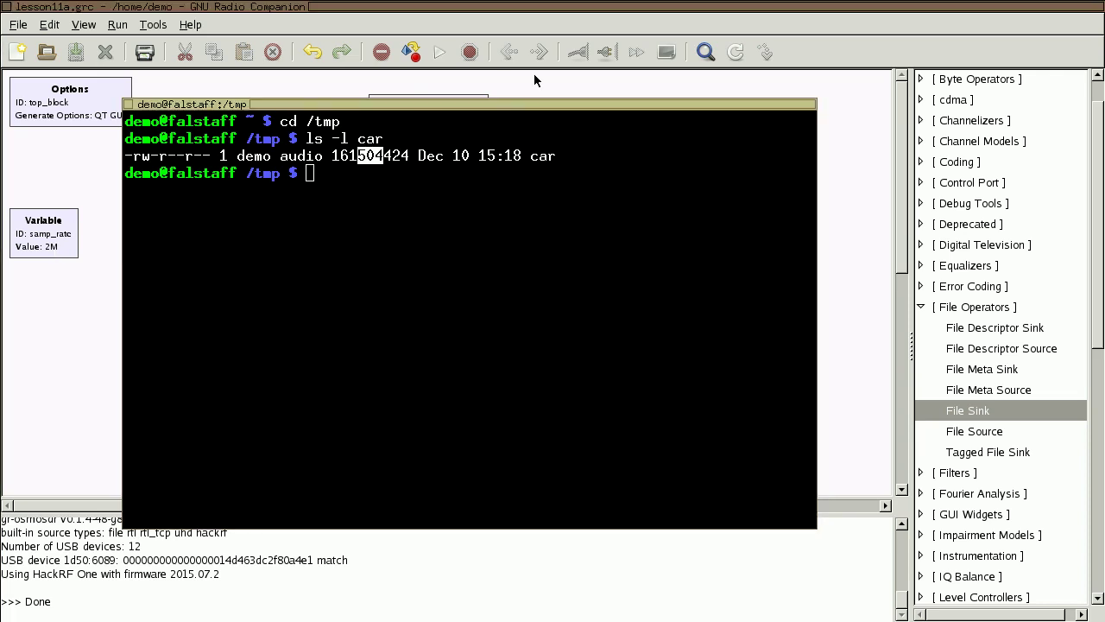
Page through a hex dump of the recorded car file with xxd car | less
{"action": "left_click", "coordinate": [510, 108]}
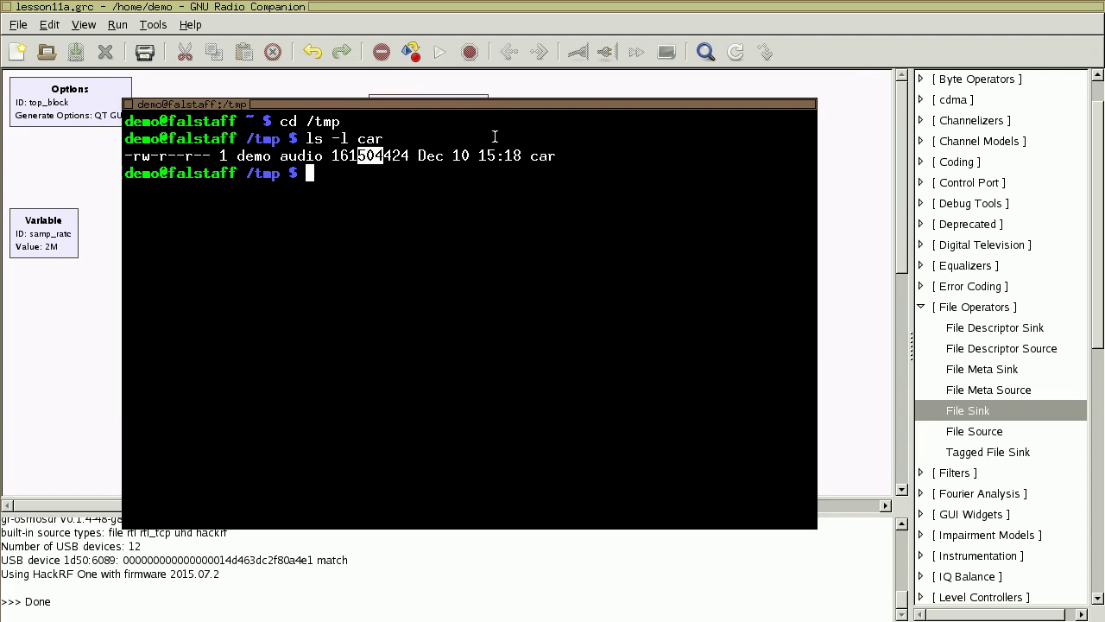
{"action": "mouse_move", "coordinate": [494, 107]}
{"action": "left_mouse_down"}
{"action": "mouse_move", "coordinate": [458, 197]}
{"action": "mouse_move", "coordinate": [476, 120]}
{"action": "left_mouse_up"}
{"action": "left_click", "coordinate": [354, 164]}
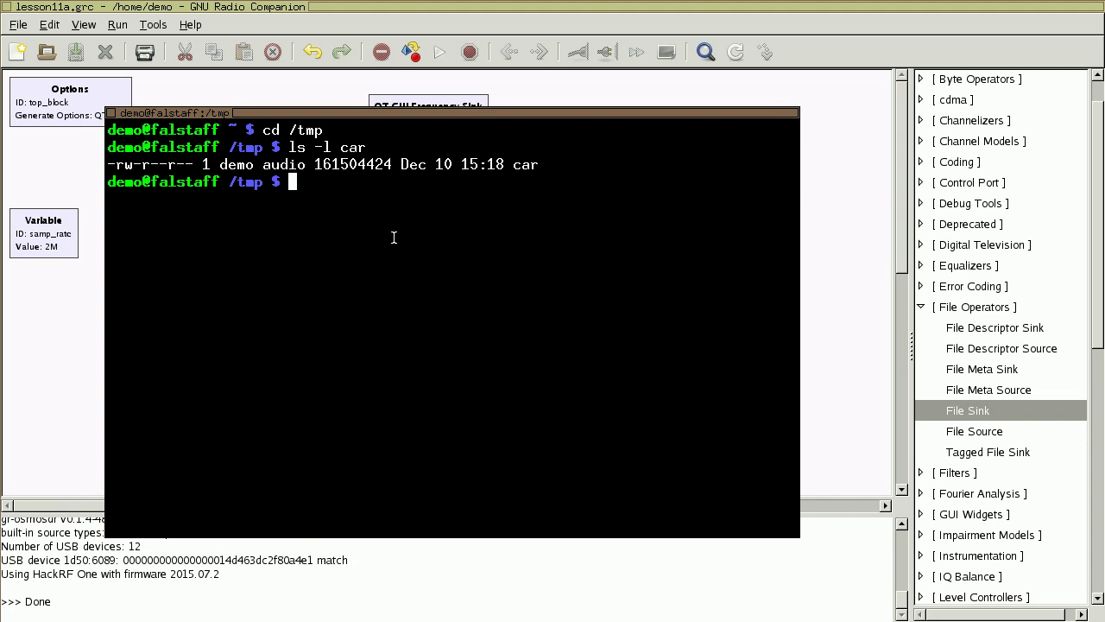
{"action": "type", "text": "xxd car | less"}
{"action": "key", "text": "Return"}
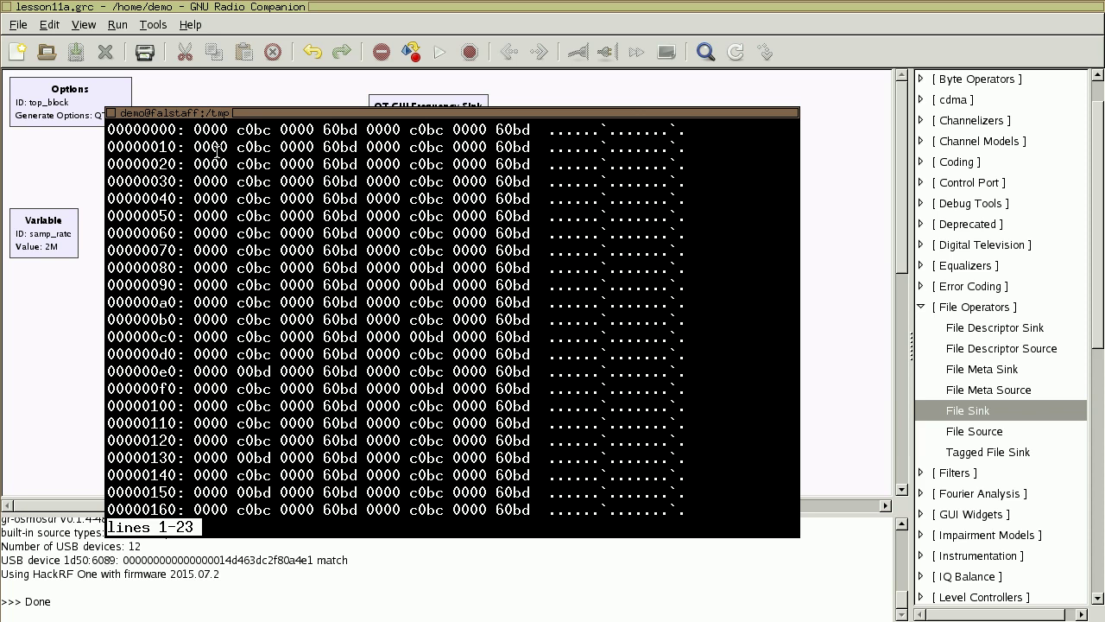
Highlight the first four-byte value, 0000 c0bc, in the first row of the hex dump
{"action": "left_click_drag", "start_coordinate": [211, 130], "coordinate": [292, 130]}
{"action": "left_click", "coordinate": [283, 130]}
{"action": "double_click", "coordinate": [328, 129]}
{"action": "left_click_drag", "start_coordinate": [264, 129], "coordinate": [197, 131]}
{"action": "left_click_drag", "start_coordinate": [268, 130], "coordinate": [195, 130]}
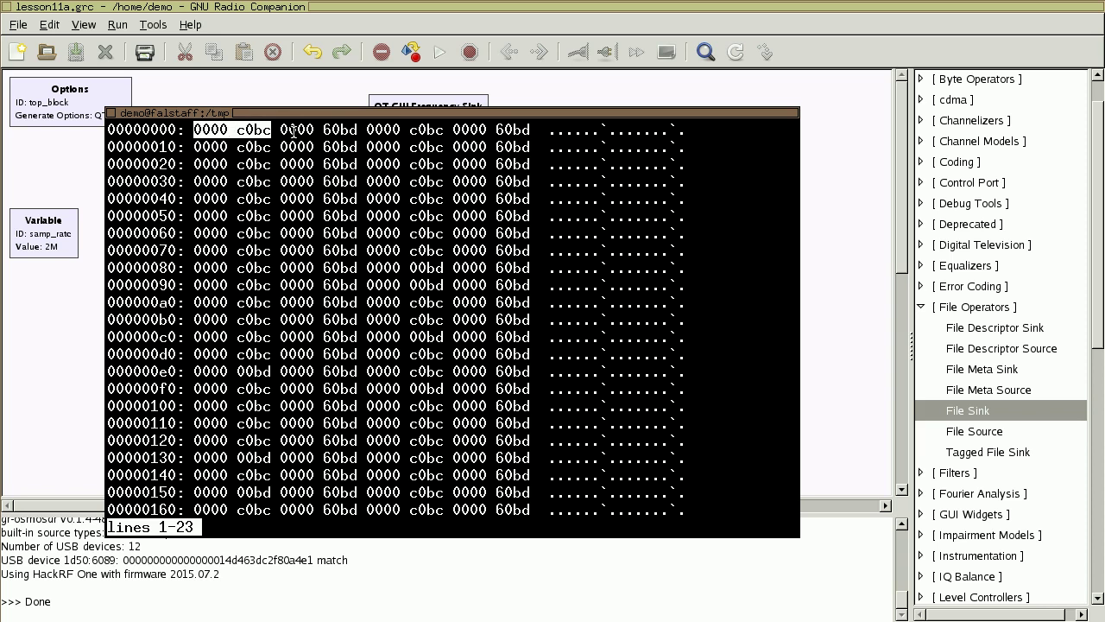
Check the Input Type options in the File Sink's properties and close them without changing anything
{"action": "left_click_drag", "start_coordinate": [346, 113], "coordinate": [343, 257]}
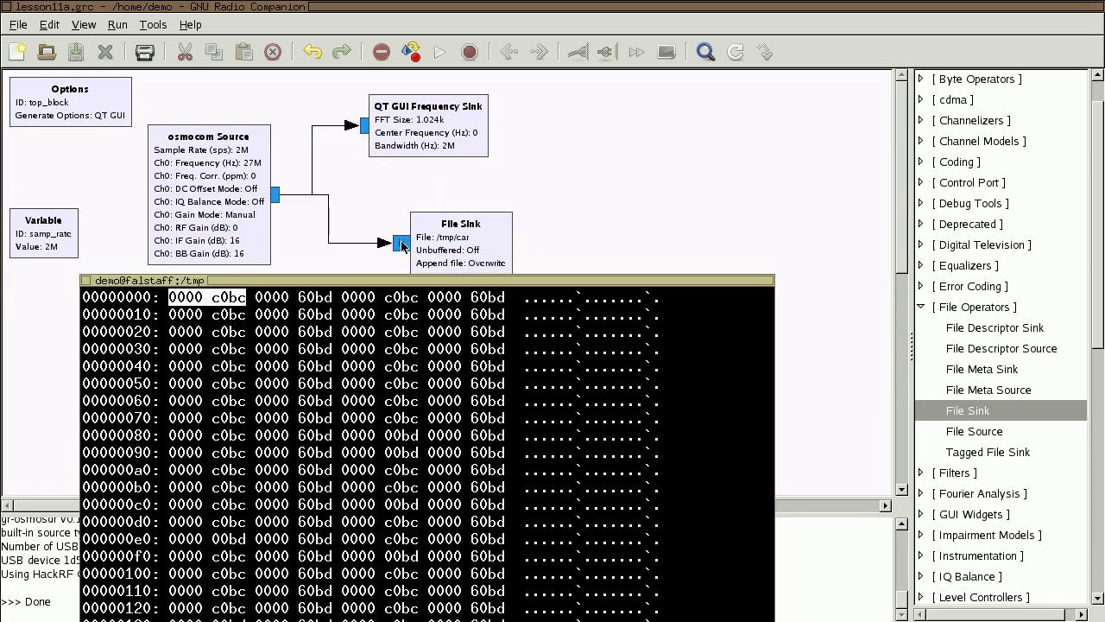
{"action": "left_click", "coordinate": [444, 235]}
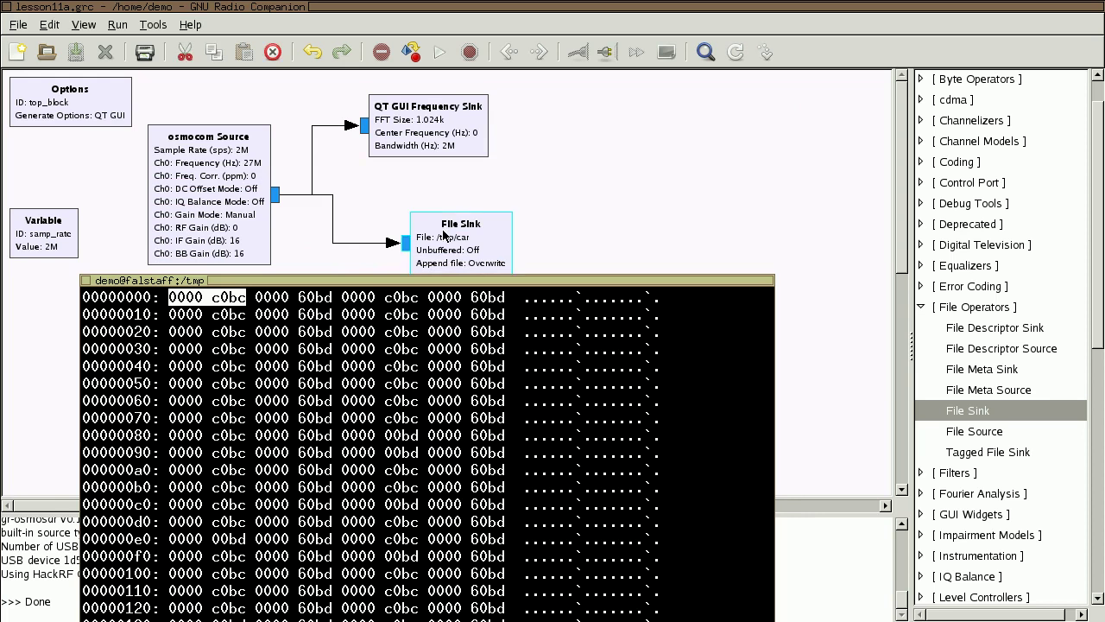
{"action": "right_click", "coordinate": [444, 235]}
{"action": "left_click", "coordinate": [501, 437]}
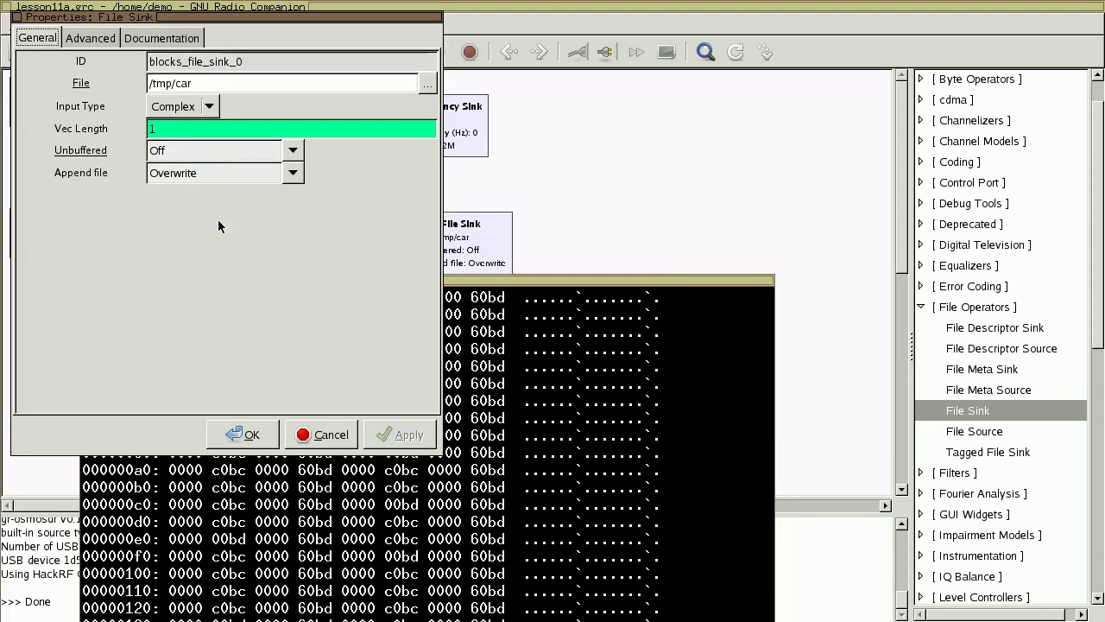
{"action": "left_click", "coordinate": [173, 105]}
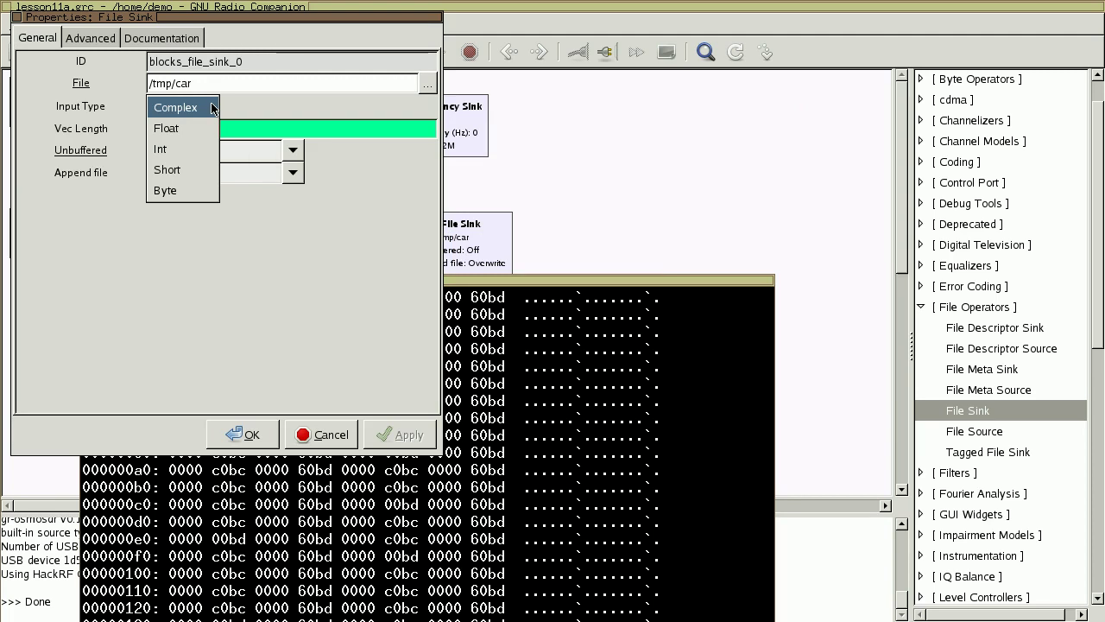
{"action": "left_click", "coordinate": [212, 107]}
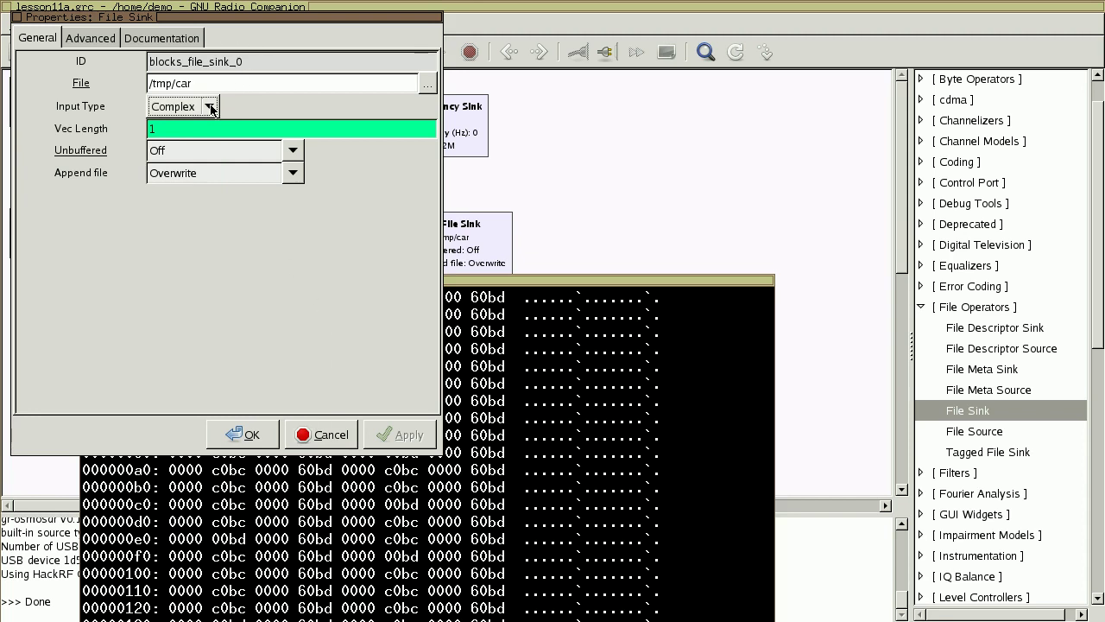
{"action": "left_click", "coordinate": [330, 434]}
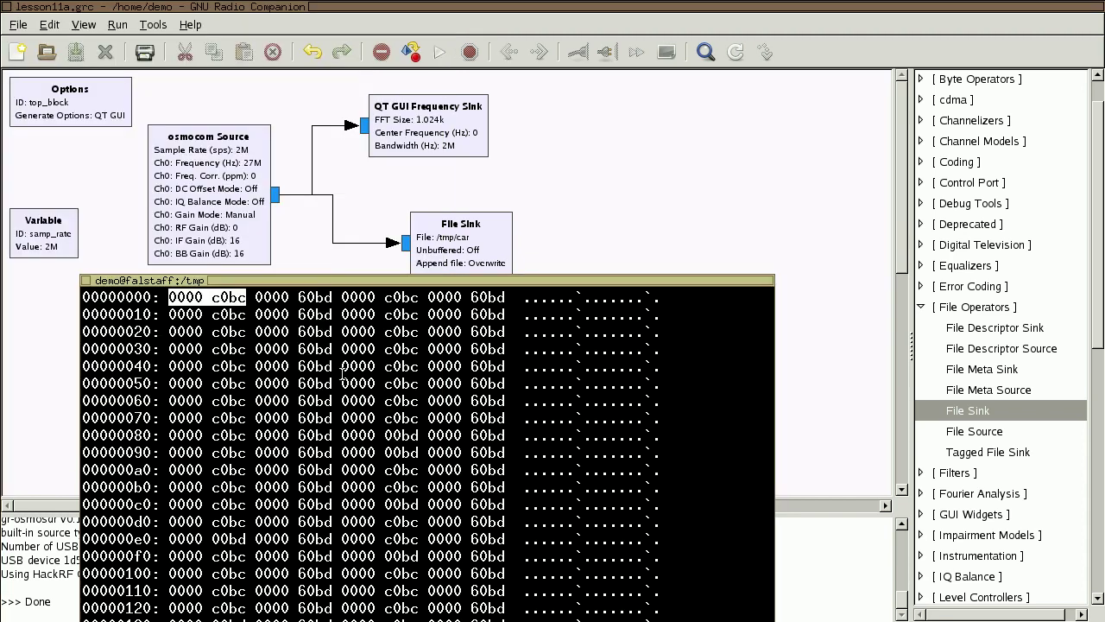
Examine the four-byte values and their pairs in the first row of the hex dump, and quit the pager
{"action": "left_click_drag", "start_coordinate": [170, 296], "coordinate": [248, 294]}
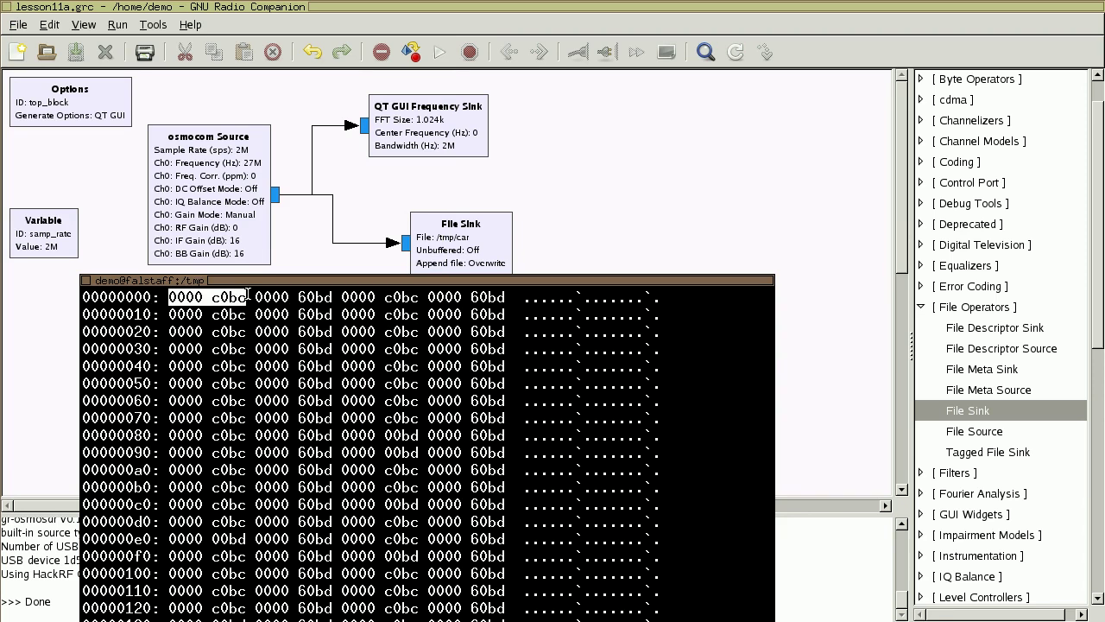
{"action": "left_click_drag", "start_coordinate": [256, 296], "coordinate": [509, 292]}
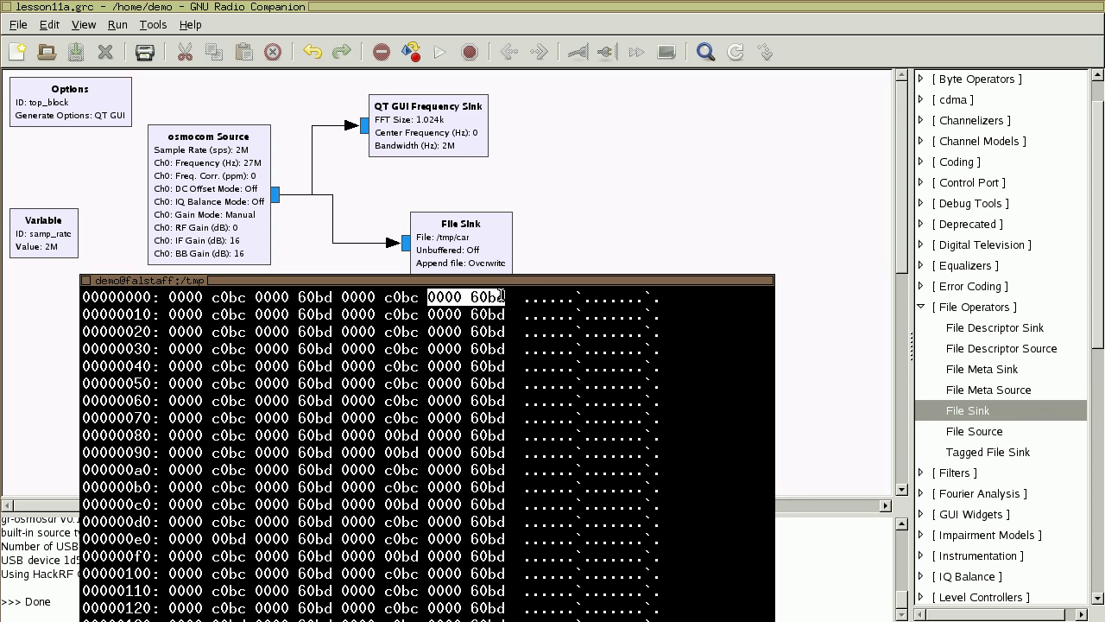
{"action": "left_click_drag", "start_coordinate": [503, 296], "coordinate": [345, 298]}
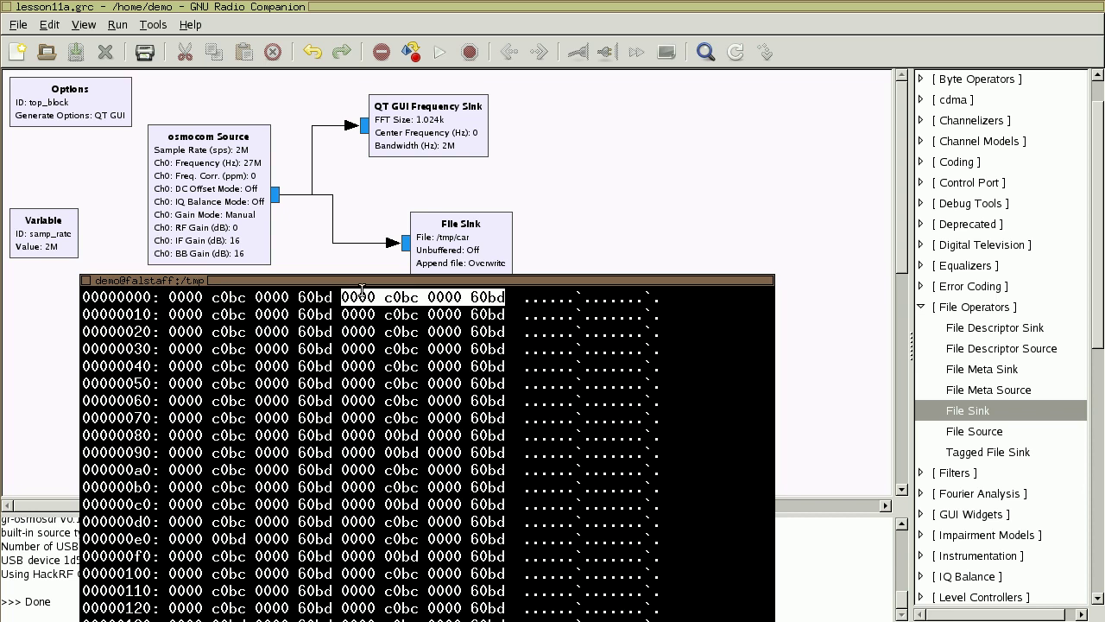
{"action": "left_click_drag", "start_coordinate": [465, 284], "coordinate": [528, 144]}
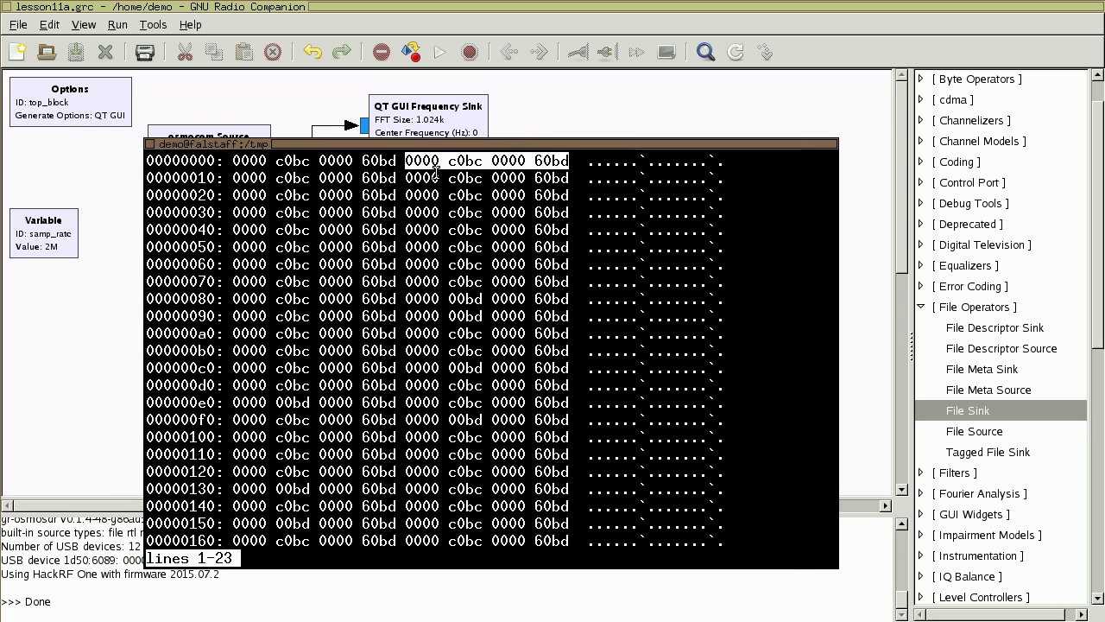
{"action": "left_click_drag", "start_coordinate": [405, 161], "coordinate": [486, 162]}
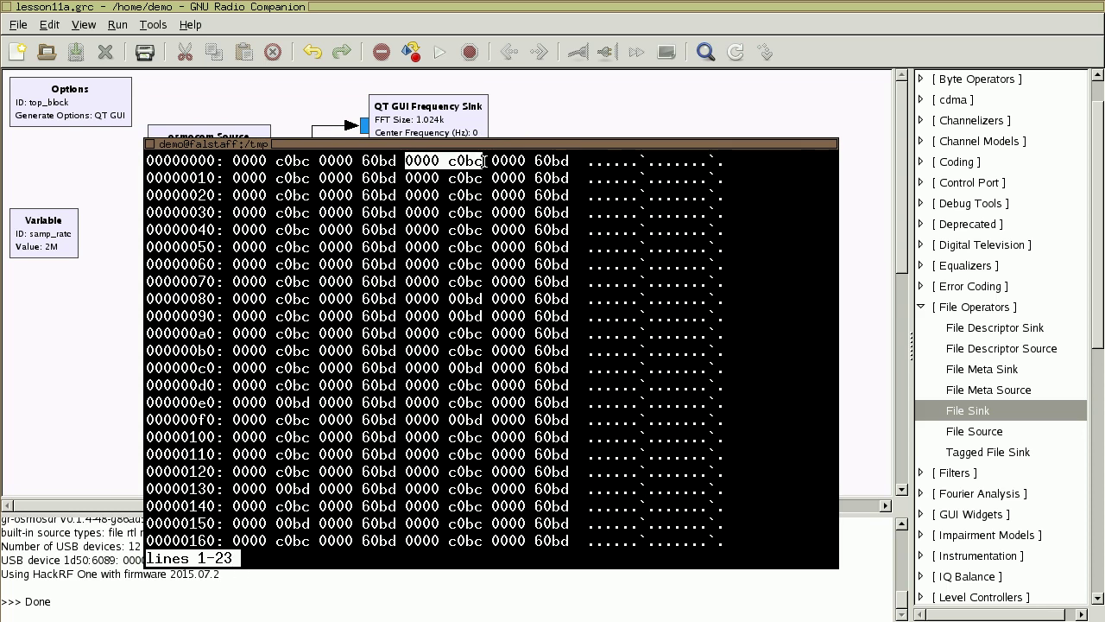
{"action": "left_click", "coordinate": [485, 161]}
{"action": "key", "text": "q"}
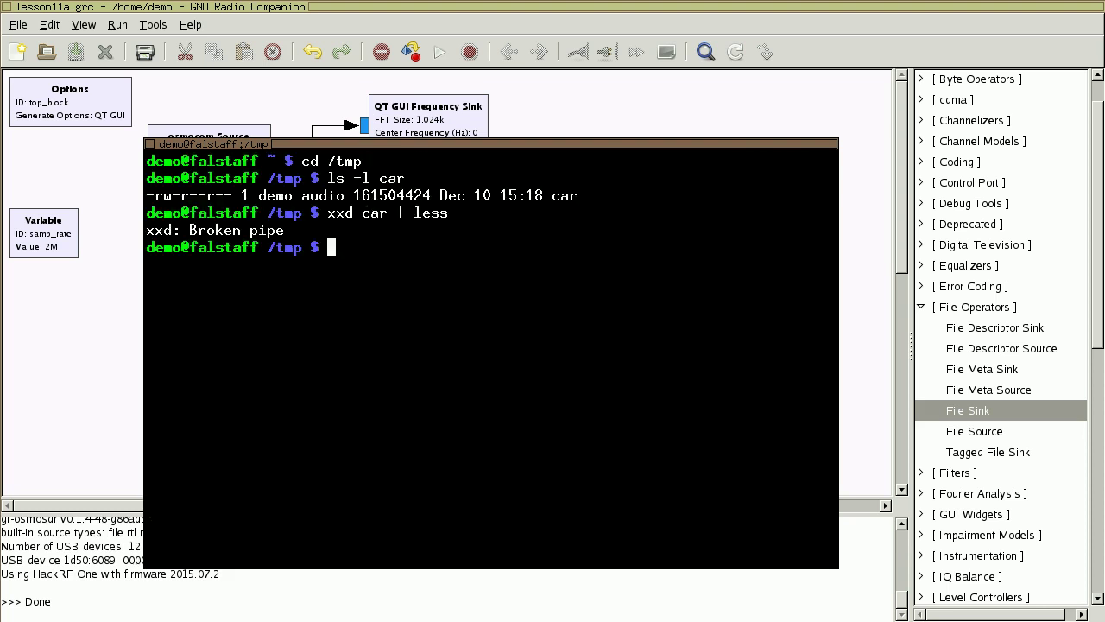
View the car file as floating-point numbers with od -f car | less, and return to the shell prompt
{"action": "type", "text": "od -f car | less"}
{"action": "key", "text": "Return"}
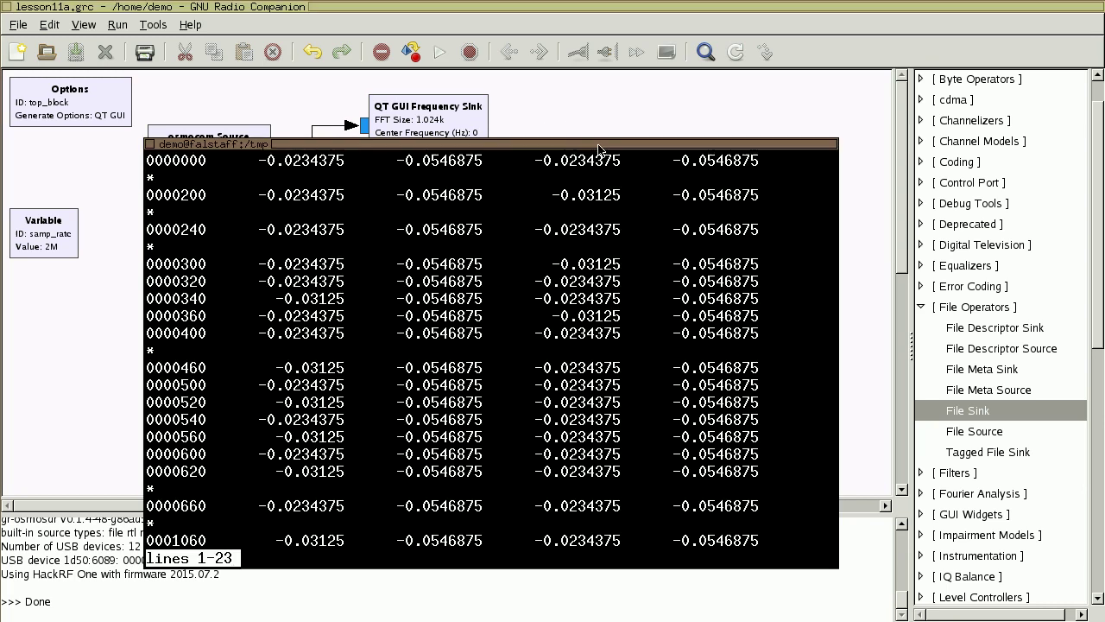
{"action": "left_click_drag", "start_coordinate": [259, 160], "coordinate": [493, 172]}
{"action": "left_click", "coordinate": [508, 233]}
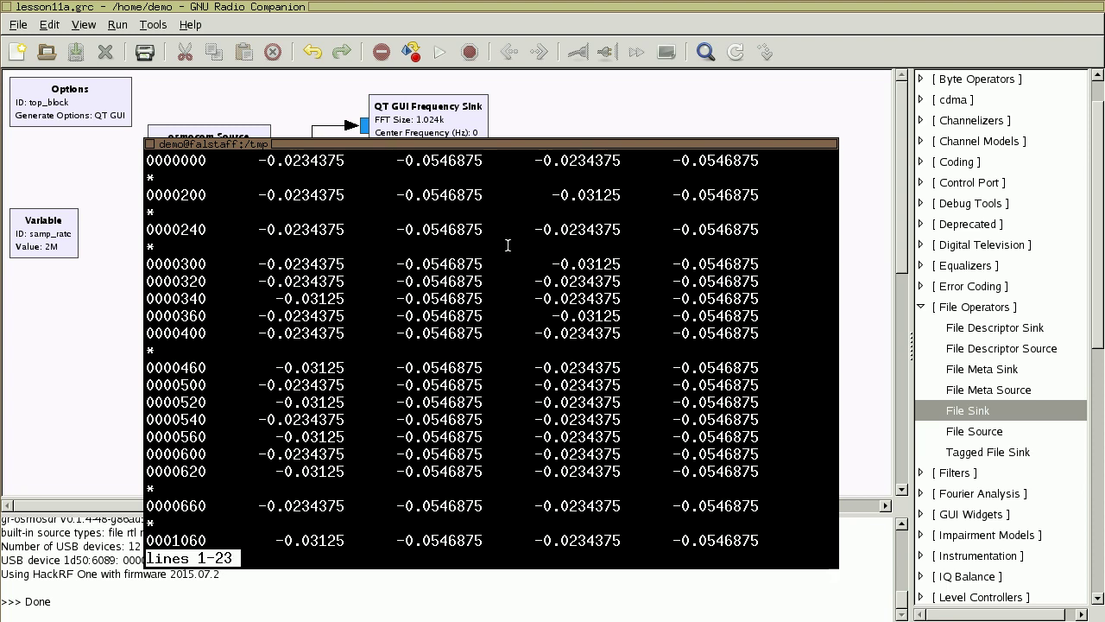
{"action": "key", "text": "q"}
{"action": "key", "text": "ctrl+c"}
Rerun the float dump with eight bytes per row using od -f -w8 car | less
{"action": "key", "text": "Up"}
{"action": "key", "text": "Home"}
{"action": "key", "text": "Right"}
{"action": "key", "text": "Right"}
{"action": "key", "text": "Right"}
{"action": "key", "text": "Right"}
{"action": "key", "text": "Right"}
{"action": "key", "text": "Right"}
{"action": "key", "text": "Left"}
{"action": "key", "text": "Right"}
{"action": "type", "text": "-"}
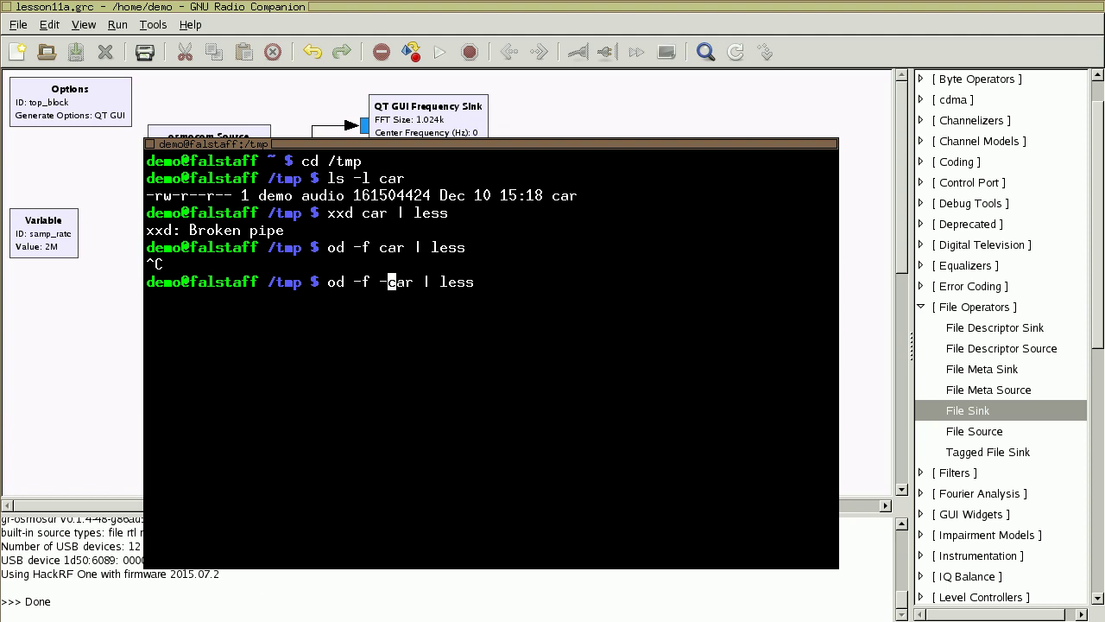
{"action": "type", "text": "w4"}
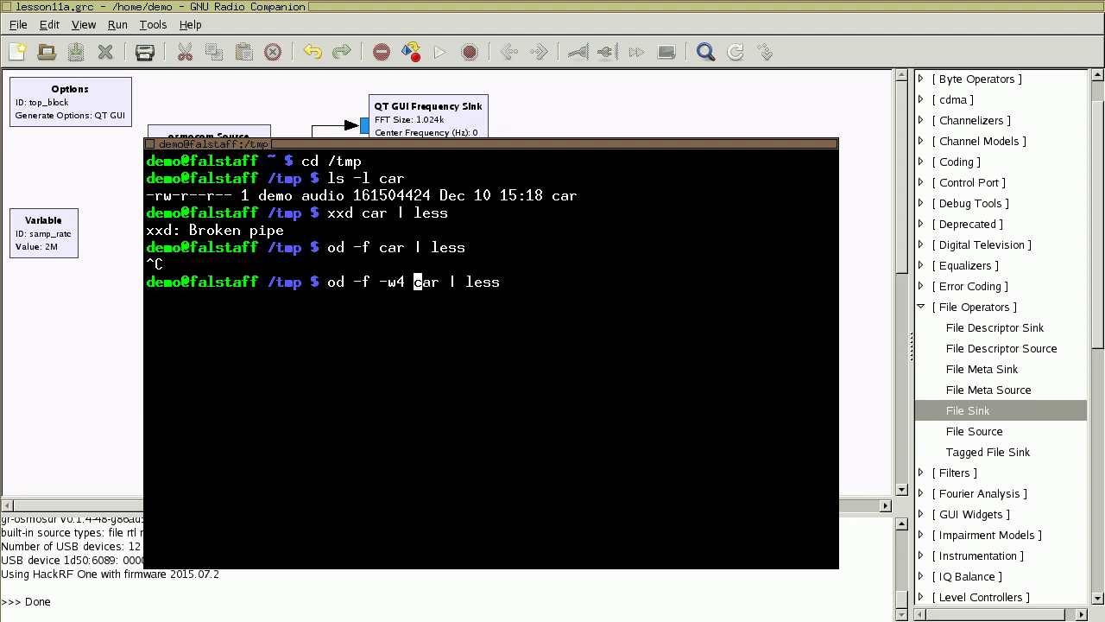
{"action": "key", "text": "Left"}
{"action": "key", "text": "Left"}
{"action": "key", "text": "Left"}
{"action": "key", "text": "Left"}
{"action": "key", "text": "Right"}
{"action": "key", "text": "Right"}
{"action": "key", "text": "Right"}
{"action": "key", "text": "Left"}
{"action": "key", "text": "Left"}
{"action": "key", "text": "Right"}
{"action": "key", "text": "Return"}
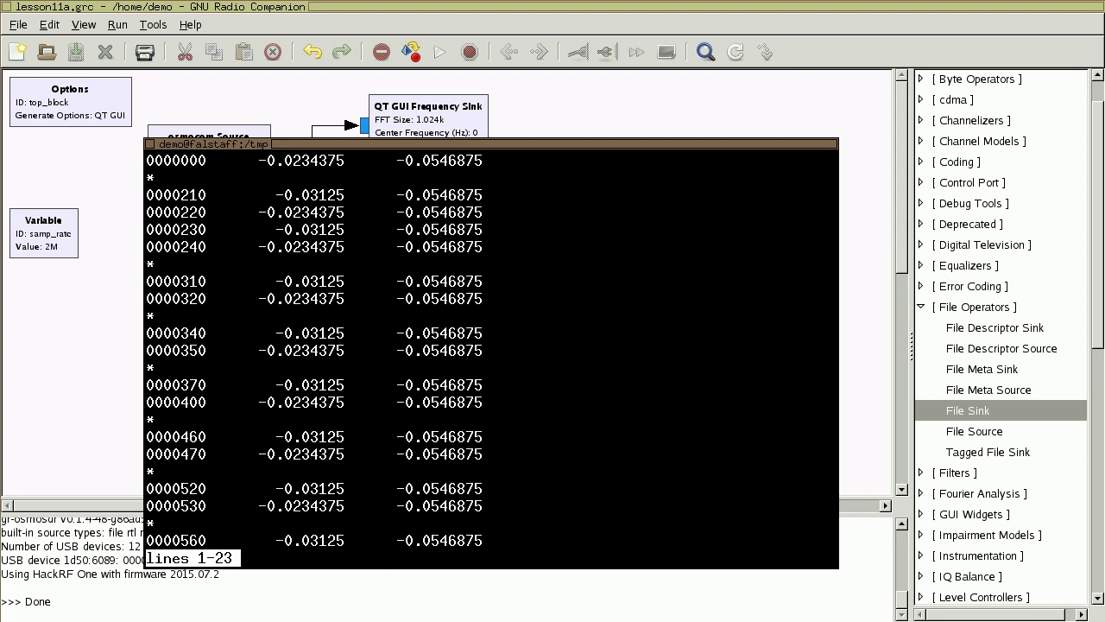
Examine the value pairs and repeated-row markers in the float dump, quit it, and recheck the car file's size in the listing
{"action": "left_click_drag", "start_coordinate": [259, 160], "coordinate": [485, 157]}
{"action": "double_click", "coordinate": [166, 179]}
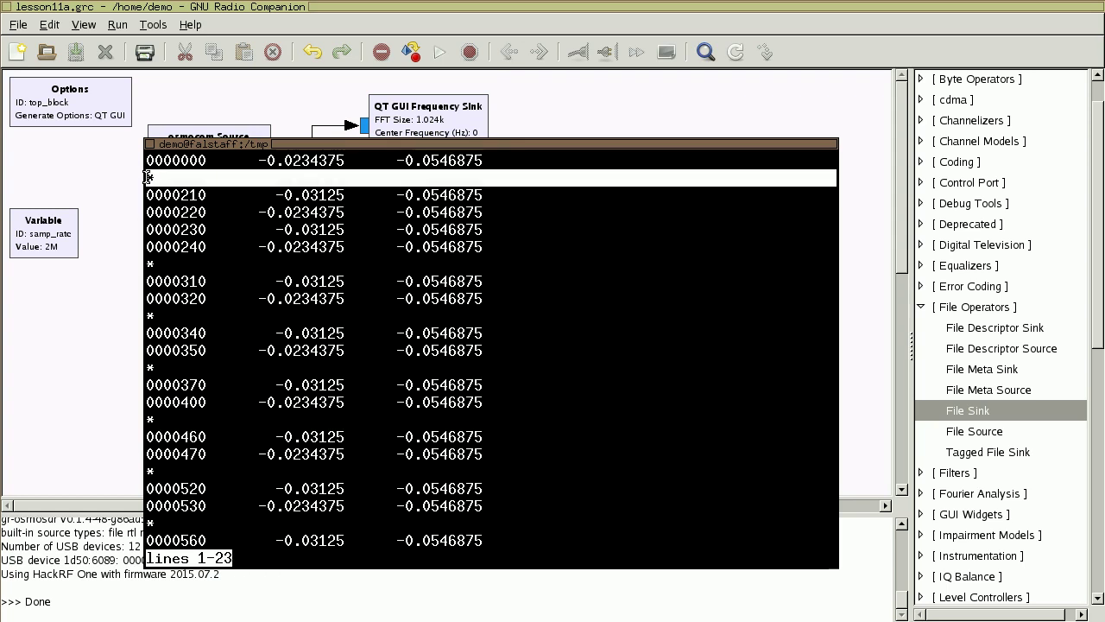
{"action": "left_click", "coordinate": [279, 180]}
{"action": "left_click_drag", "start_coordinate": [275, 193], "coordinate": [485, 194]}
{"action": "left_click", "coordinate": [348, 213]}
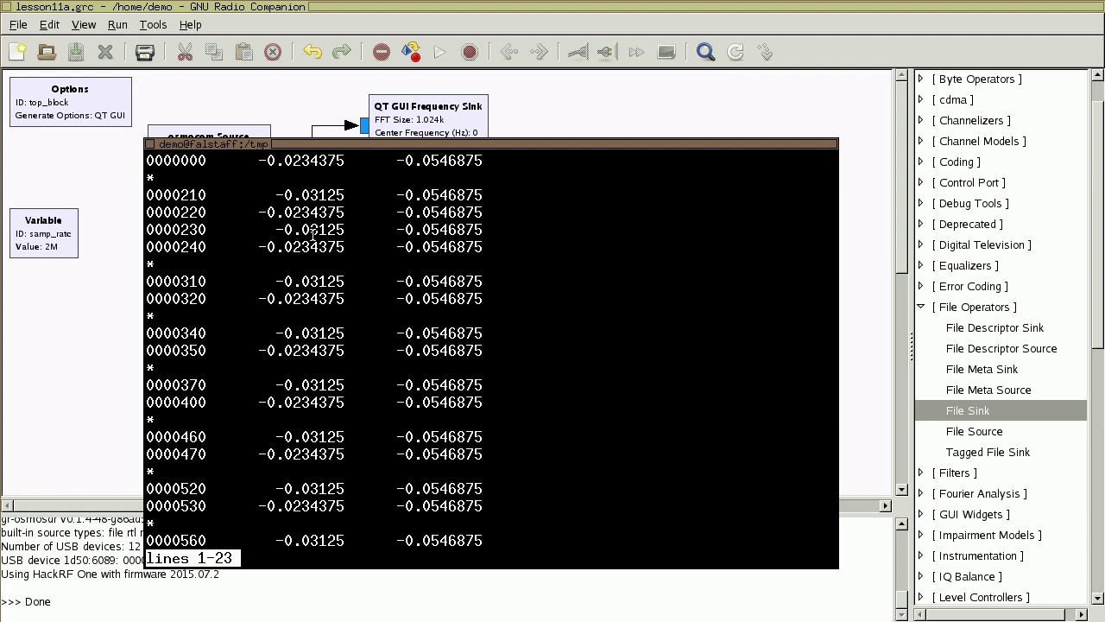
{"action": "left_click_drag", "start_coordinate": [318, 247], "coordinate": [325, 247]}
{"action": "left_click_drag", "start_coordinate": [156, 264], "coordinate": [147, 265]}
{"action": "left_click", "coordinate": [382, 296]}
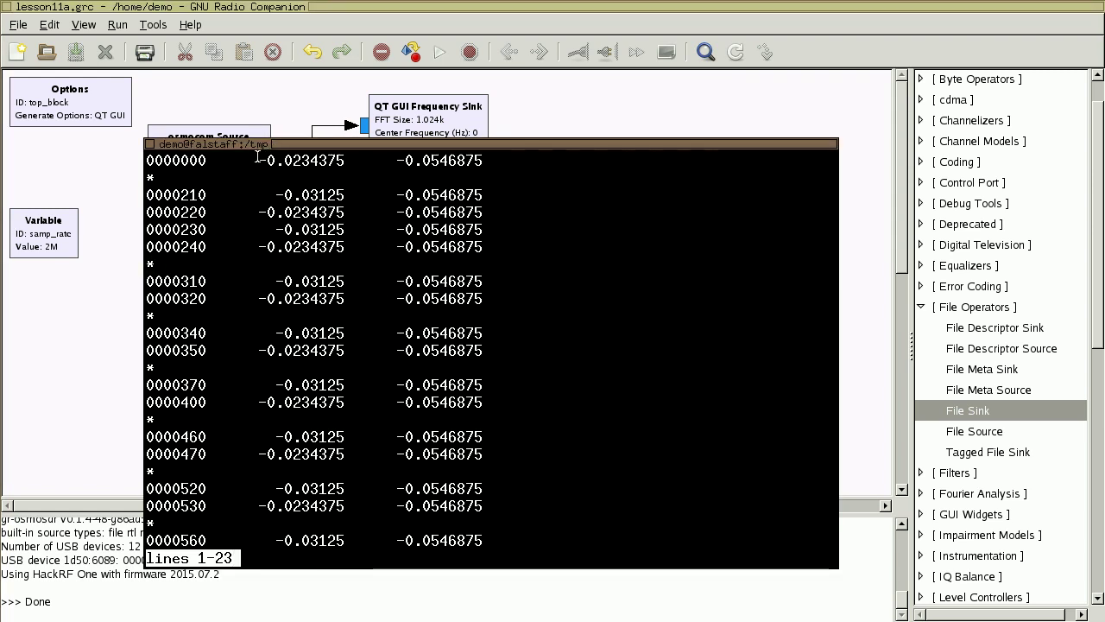
{"action": "left_click_drag", "start_coordinate": [257, 159], "coordinate": [552, 448]}
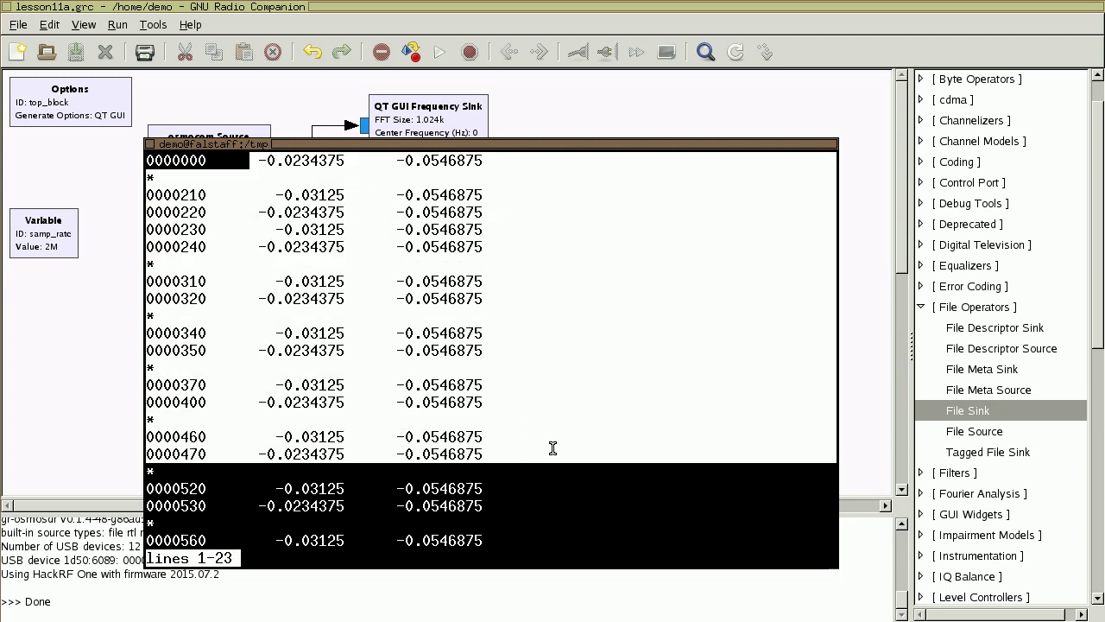
{"action": "left_click", "coordinate": [553, 449]}
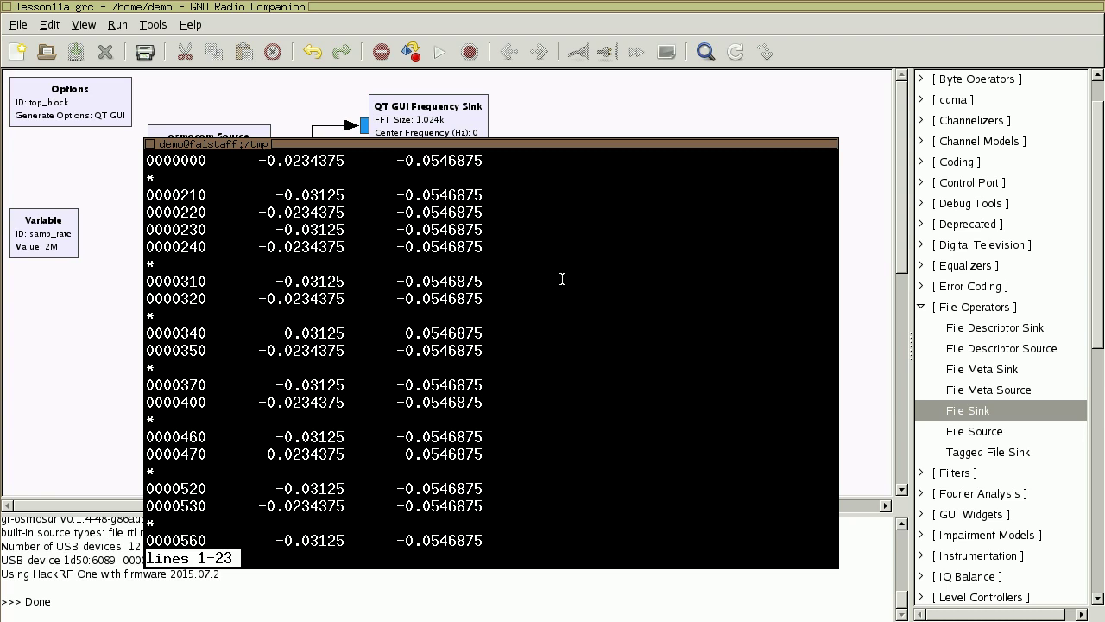
{"action": "key", "text": "q"}
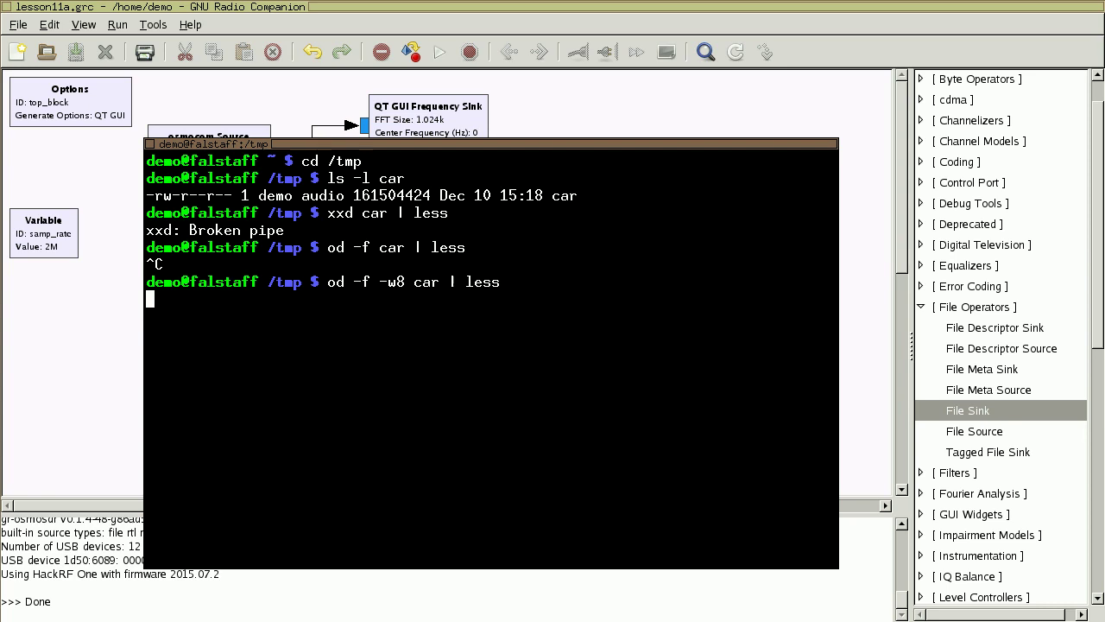
{"action": "key", "text": "ctrl+c"}
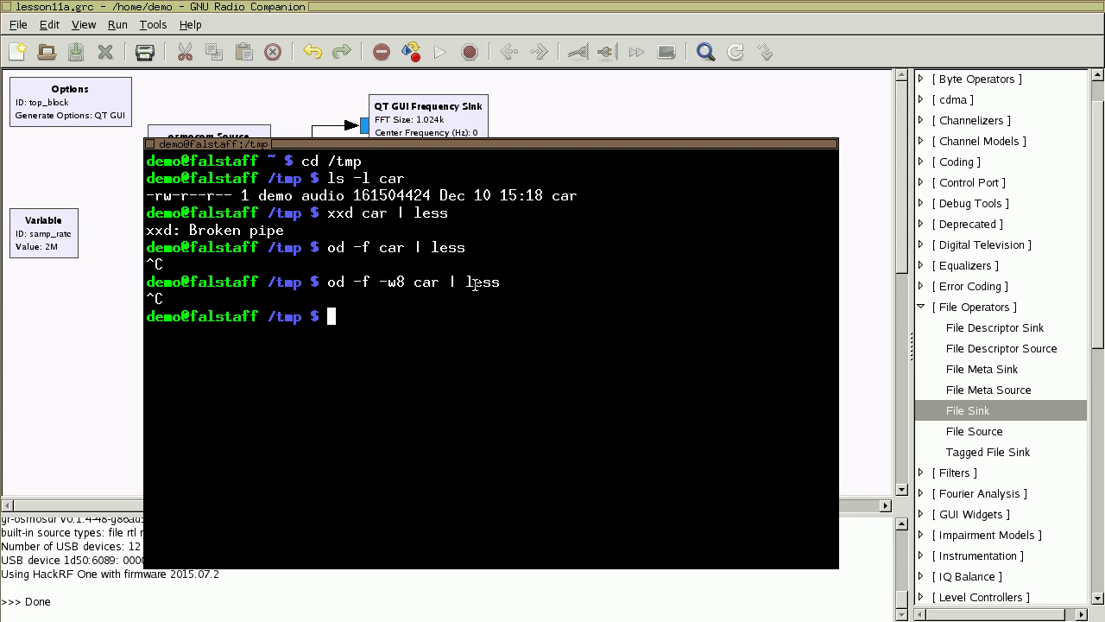
{"action": "left_click_drag", "start_coordinate": [405, 195], "coordinate": [380, 195]}
{"action": "left_click", "coordinate": [397, 197]}
Return to GNU Radio Companion and create a new empty flowgraph
{"action": "left_click", "coordinate": [598, 126]}
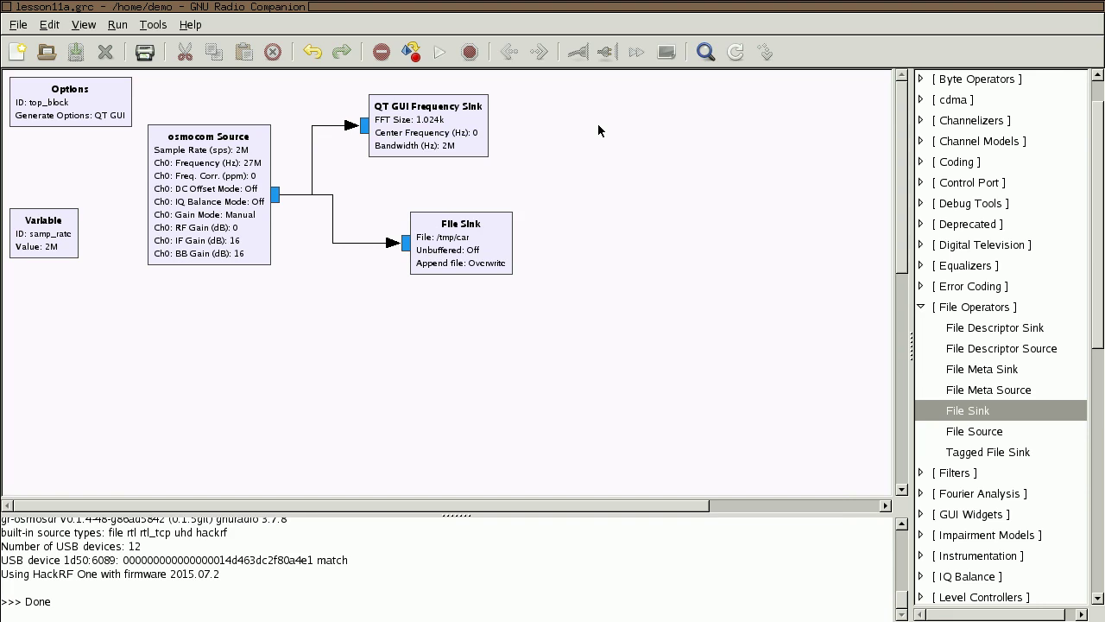
{"action": "right_click", "coordinate": [599, 126]}
{"action": "key", "text": "Escape"}
{"action": "left_click", "coordinate": [21, 26]}
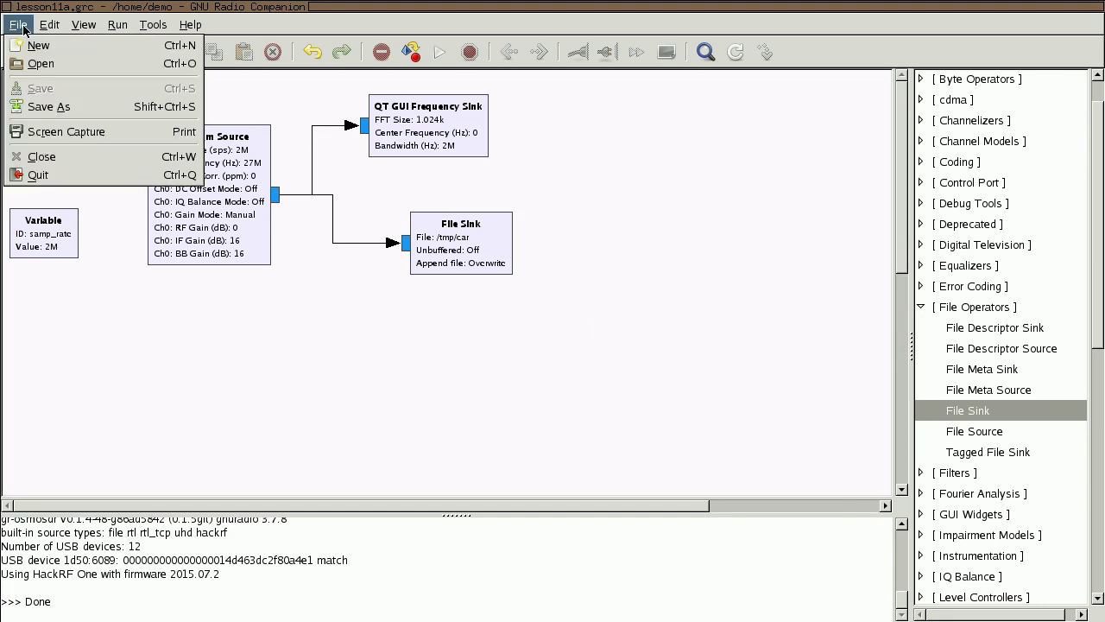
{"action": "left_click", "coordinate": [39, 47]}
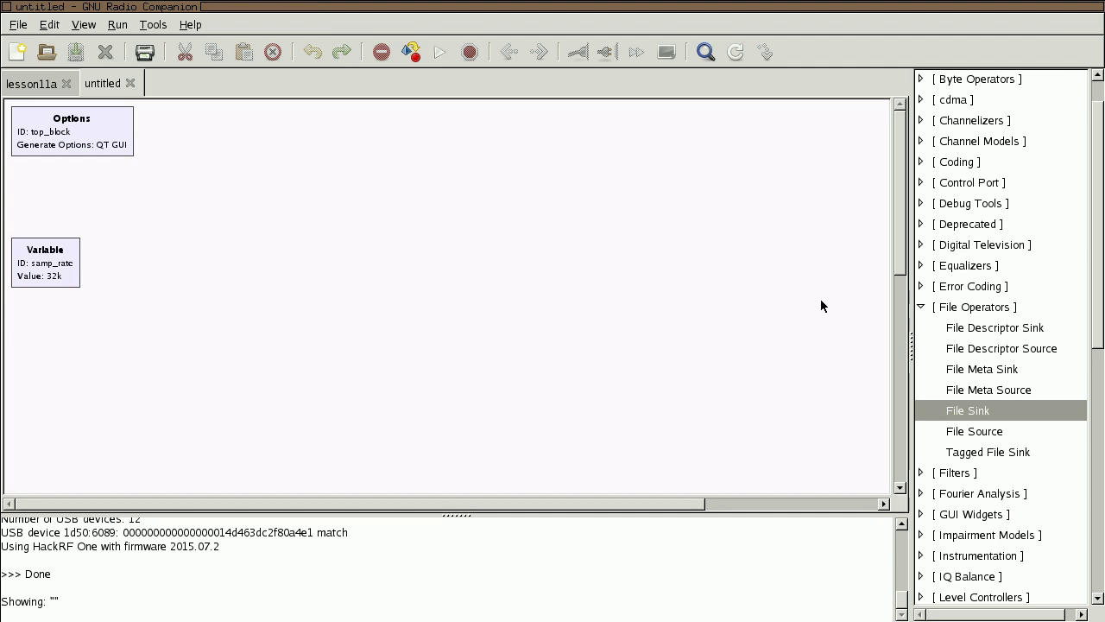
Add a File Source block between the Options and Variable blocks and set its File parameter to /tmp/car
{"action": "left_click_drag", "start_coordinate": [959, 431], "coordinate": [199, 222]}
{"action": "left_click_drag", "start_coordinate": [260, 252], "coordinate": [194, 227]}
{"action": "double_click", "coordinate": [193, 227]}
{"action": "left_click", "coordinate": [213, 82]}
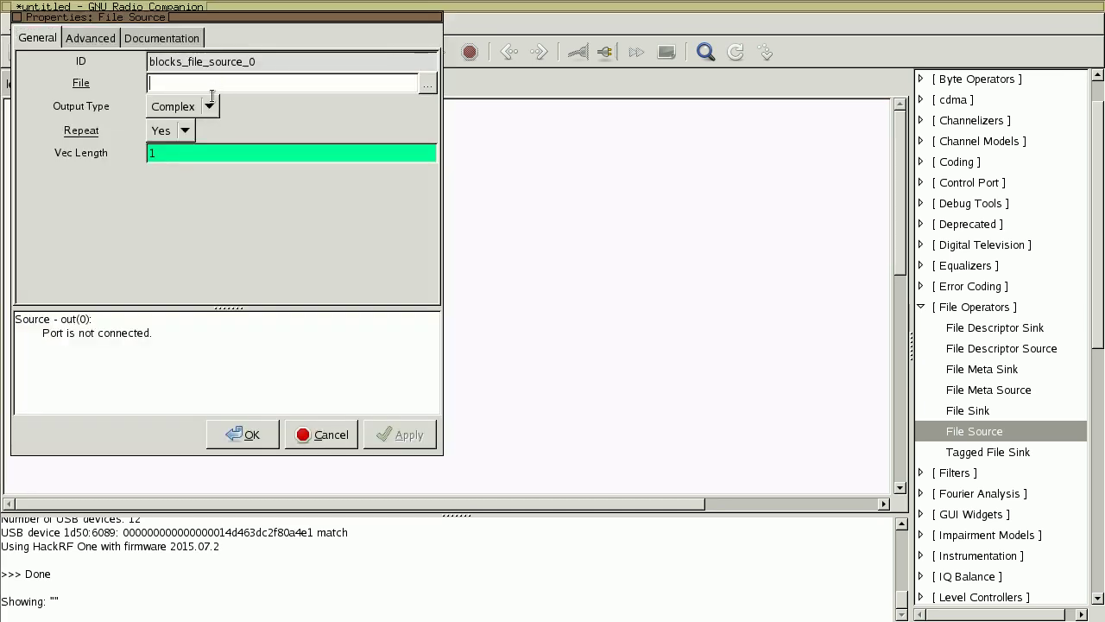
{"action": "type", "text": "/tmp/car"}
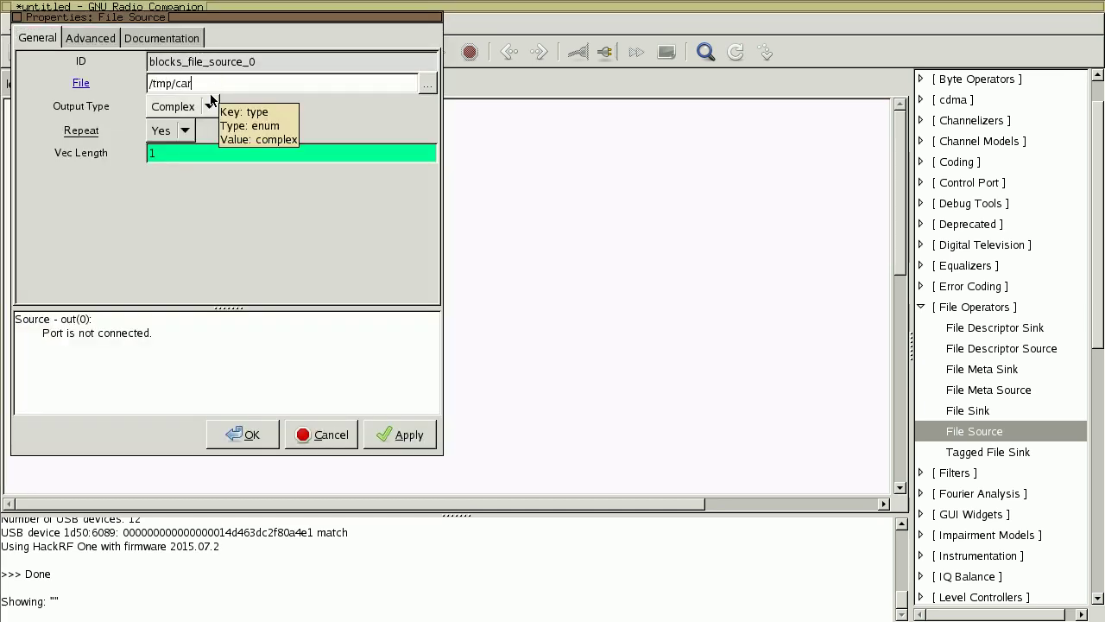
{"action": "left_click", "coordinate": [240, 441]}
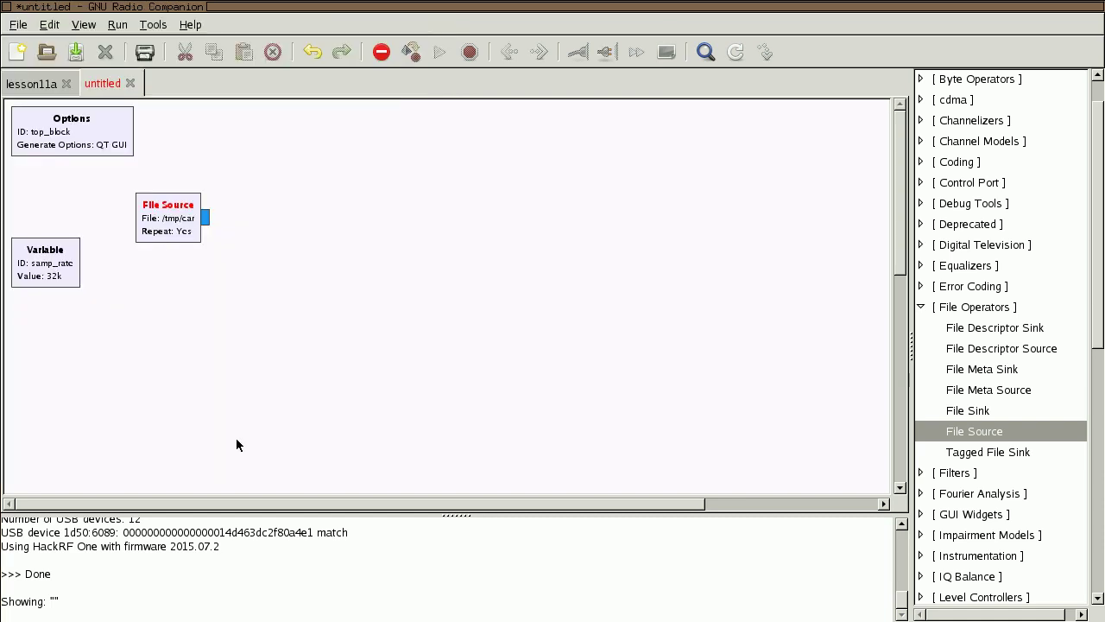
{"action": "left_click", "coordinate": [921, 307]}
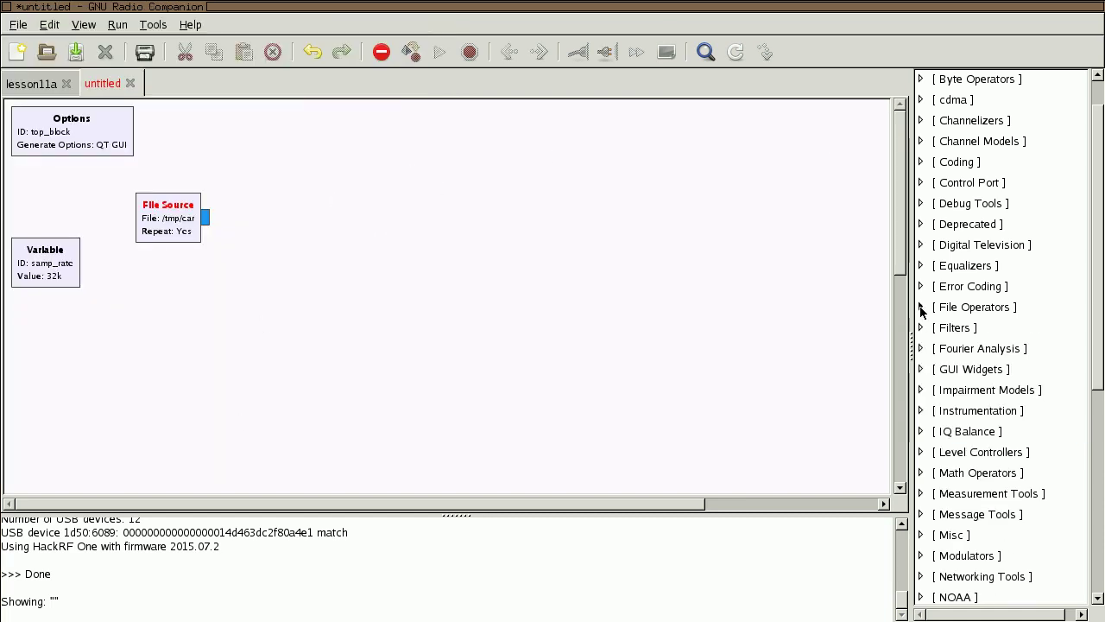
Add a QT GUI Frequency Sink block and position it to the right of the File Source block
{"action": "left_click", "coordinate": [922, 411]}
{"action": "left_click", "coordinate": [936, 434]}
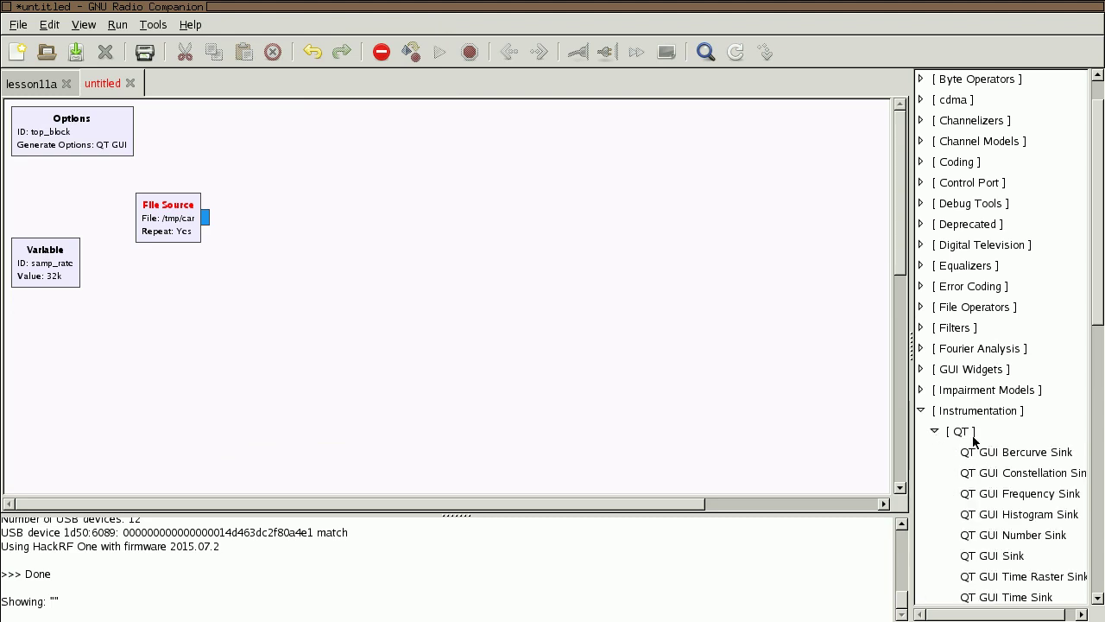
{"action": "left_click_drag", "start_coordinate": [1028, 505], "coordinate": [436, 176]}
{"action": "left_click_drag", "start_coordinate": [478, 208], "coordinate": [396, 188]}
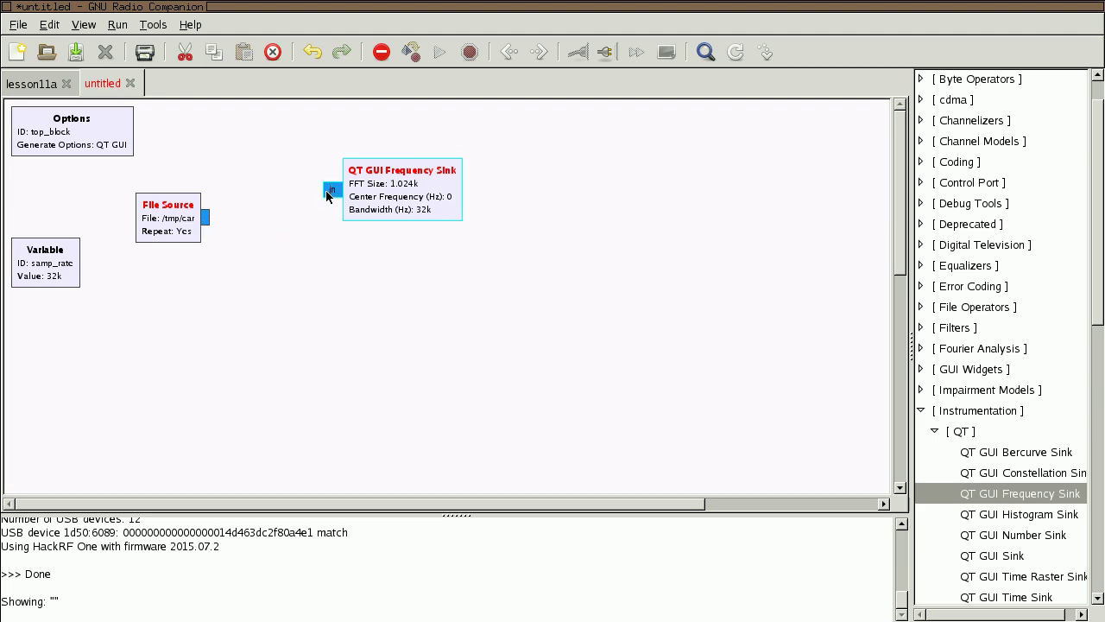
{"action": "left_click_drag", "start_coordinate": [395, 204], "coordinate": [417, 190]}
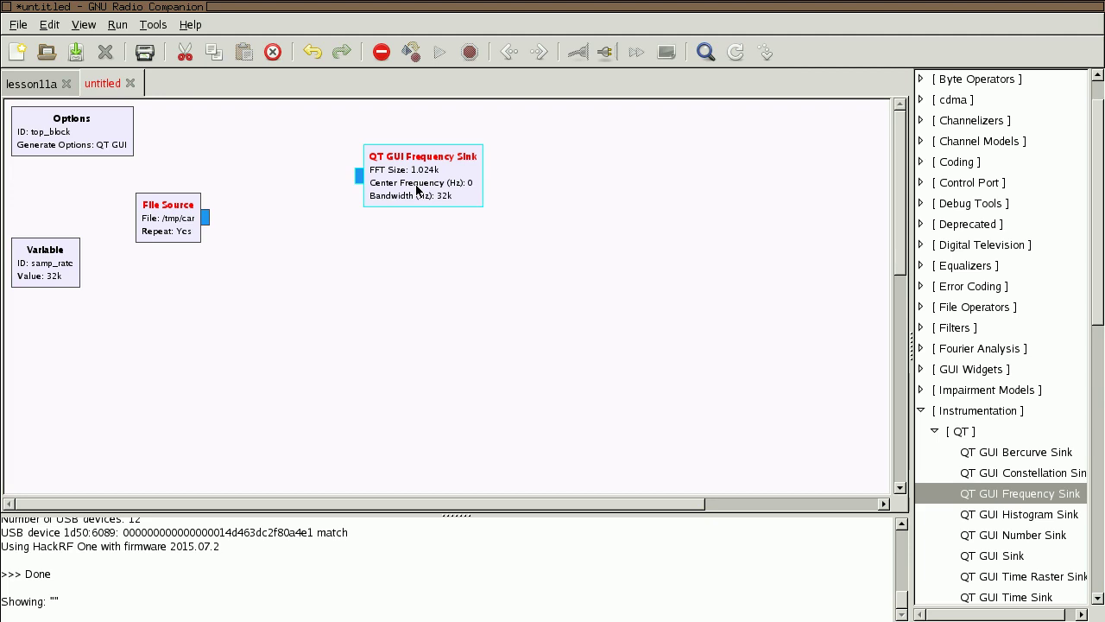
Add a Throttle block between the File Source and the QT GUI Frequency Sink, moving the sink aside to make room
{"action": "left_click", "coordinate": [929, 410]}
{"action": "scroll", "coordinate": [941, 380], "scroll_direction": "down", "scroll_amount": 5}
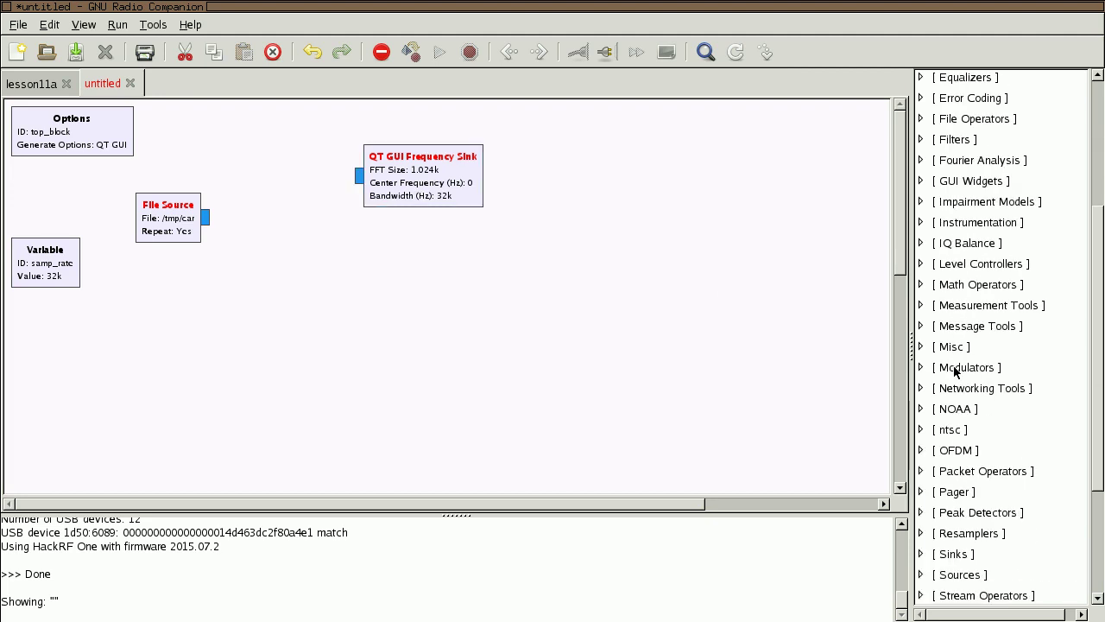
{"action": "left_click", "coordinate": [920, 430]}
{"action": "left_click", "coordinate": [921, 429]}
{"action": "left_click", "coordinate": [921, 346]}
{"action": "scroll", "coordinate": [998, 419], "scroll_direction": "down", "scroll_amount": 6}
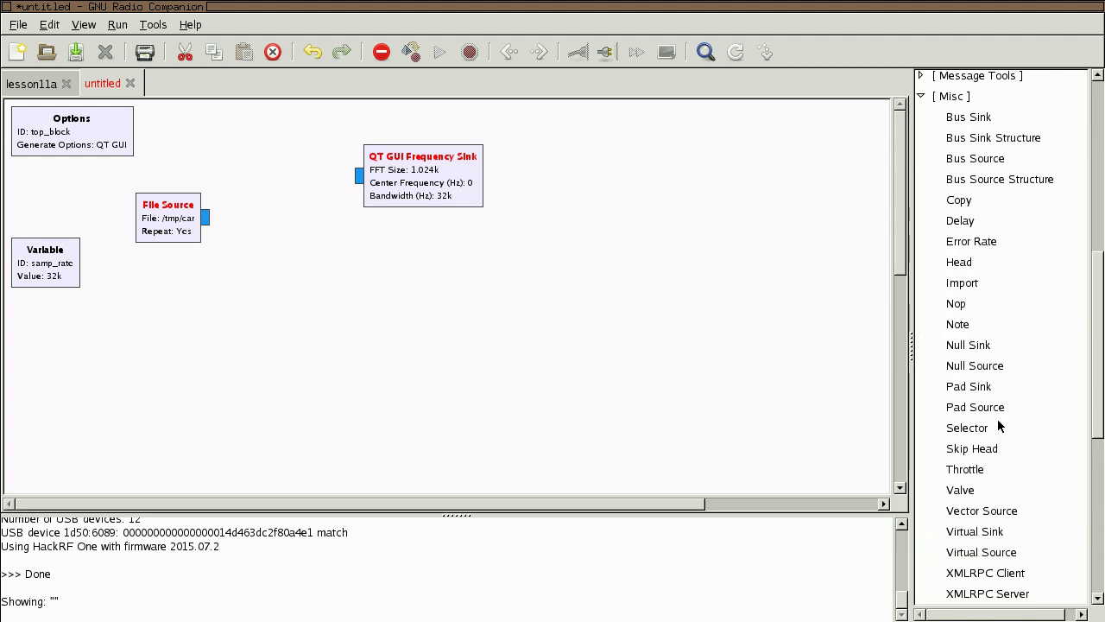
{"action": "left_click_drag", "start_coordinate": [980, 470], "coordinate": [294, 232]}
{"action": "left_click_drag", "start_coordinate": [434, 199], "coordinate": [504, 220]}
Connect the File Source output through the Throttle block to the QT GUI Frequency Sink, and tidy the Throttle's position
{"action": "left_click", "coordinate": [206, 216]}
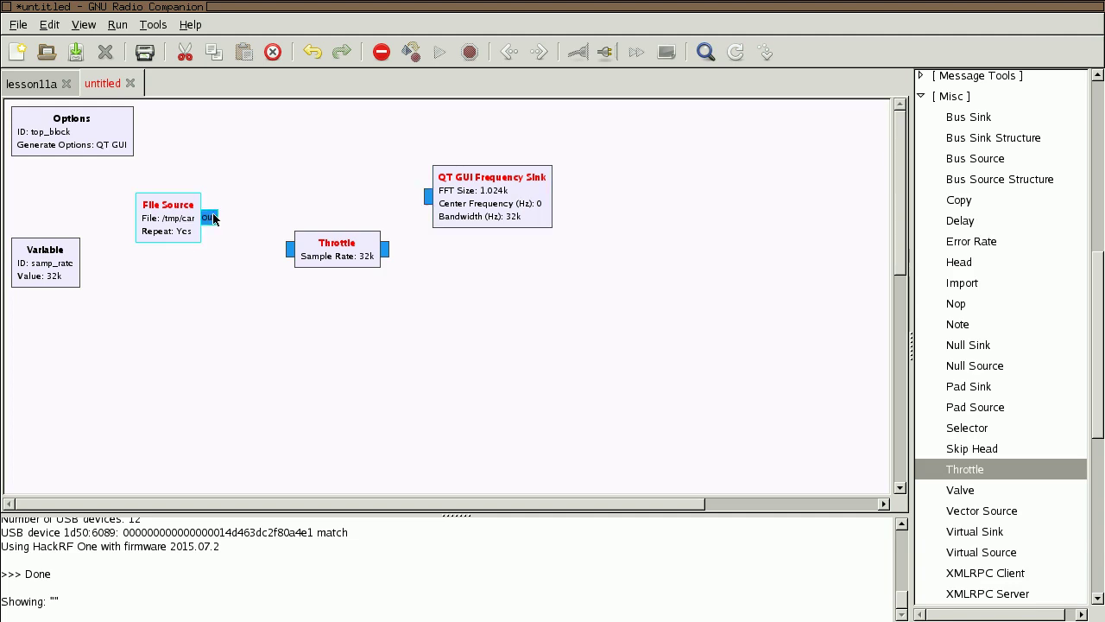
{"action": "left_click", "coordinate": [288, 250]}
{"action": "left_click", "coordinate": [385, 250]}
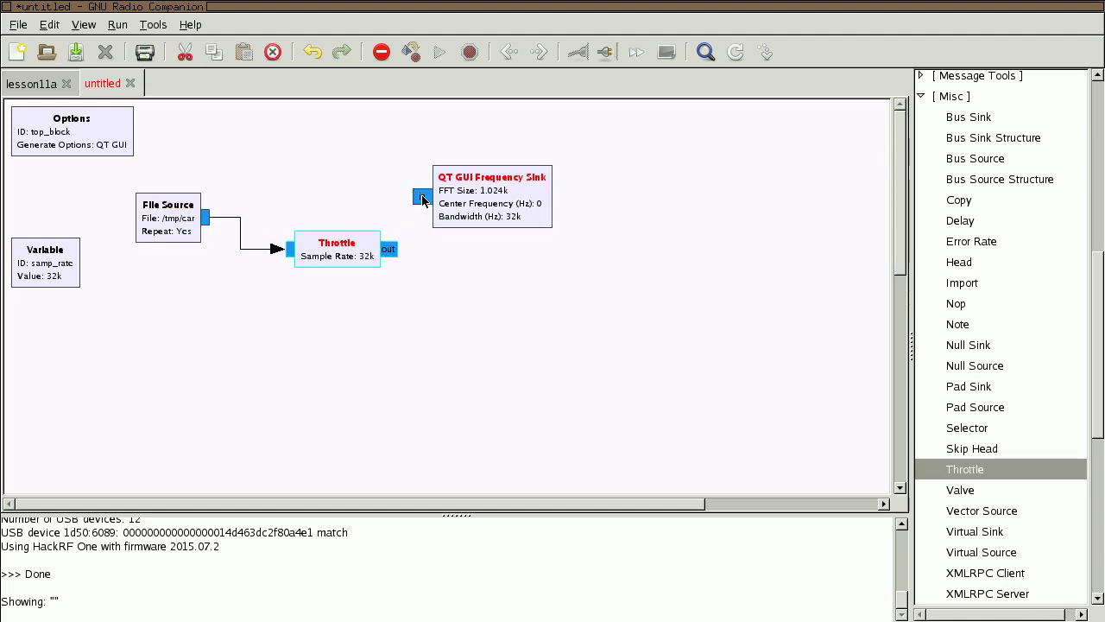
{"action": "left_click", "coordinate": [428, 197]}
{"action": "left_click_drag", "start_coordinate": [353, 245], "coordinate": [325, 240]}
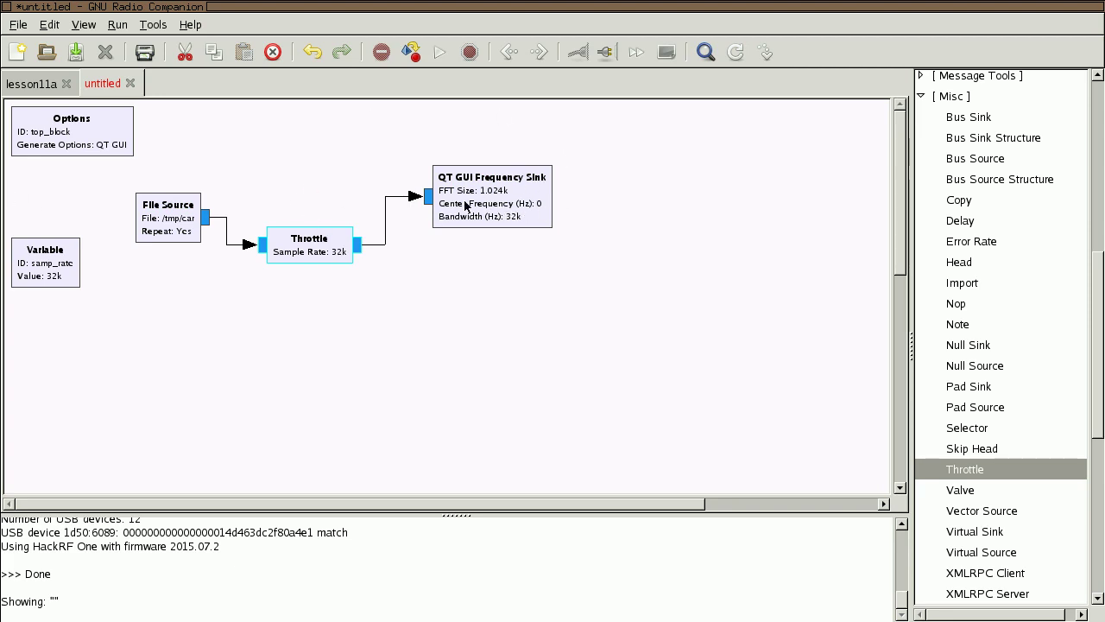
{"action": "left_click", "coordinate": [353, 306]}
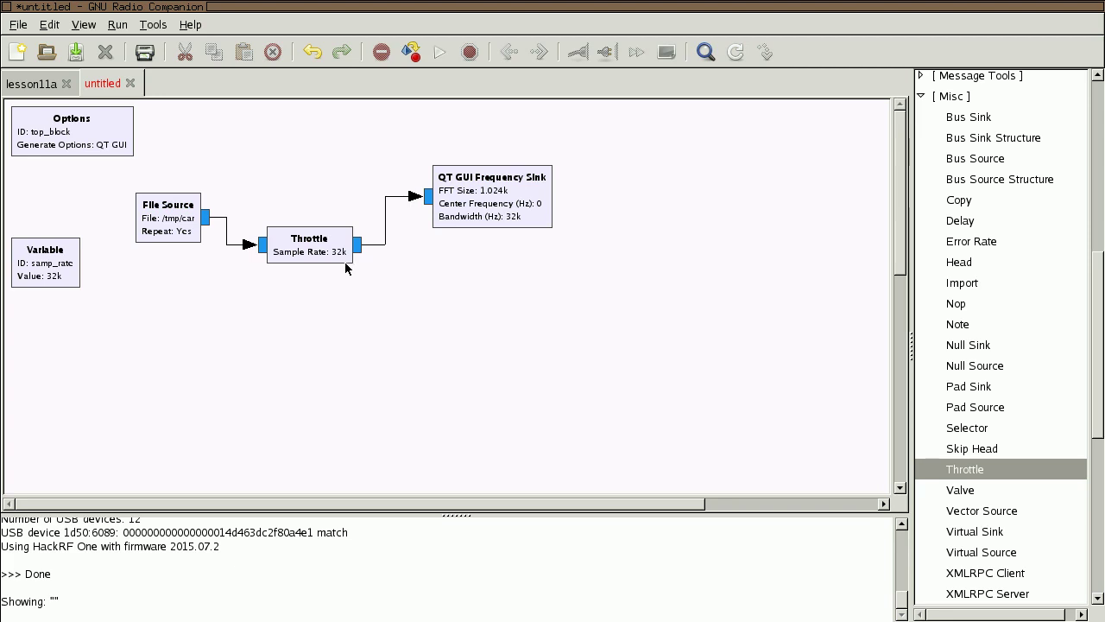
Set the samp_rate variable's value to 2e6
{"action": "right_click", "coordinate": [41, 273]}
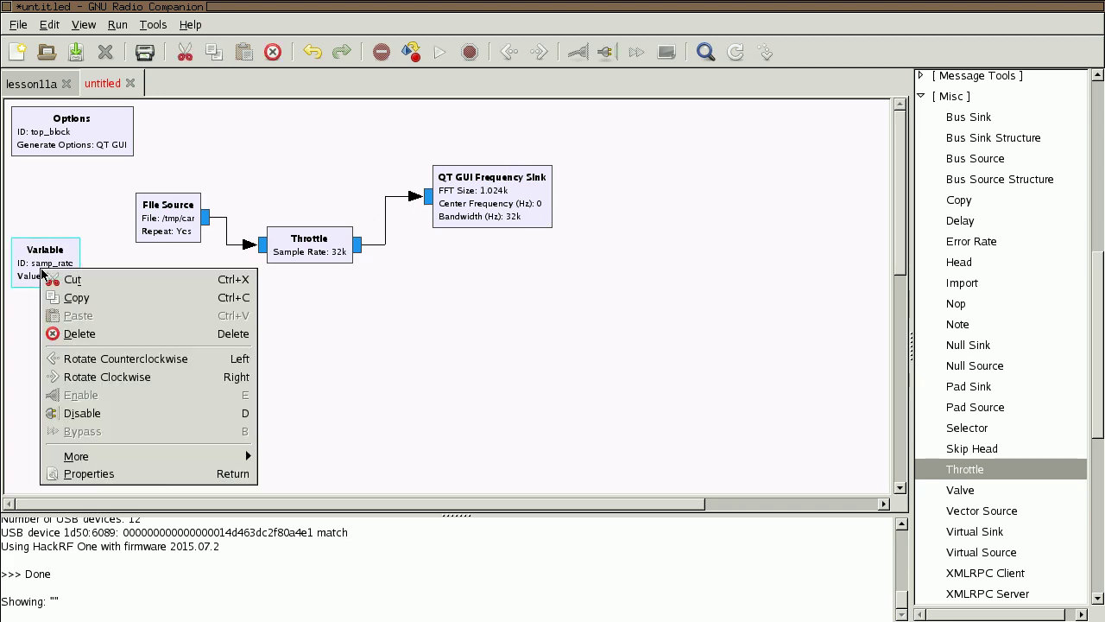
{"action": "left_click", "coordinate": [145, 475]}
{"action": "double_click", "coordinate": [216, 83]}
{"action": "type", "text": "2e6"}
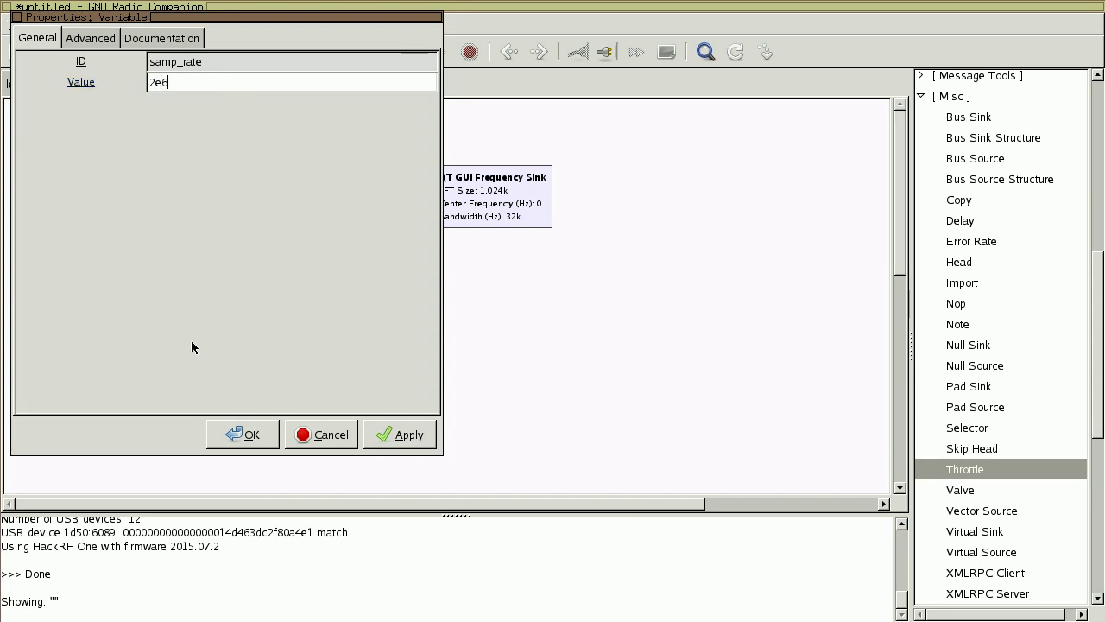
{"action": "left_click", "coordinate": [240, 434]}
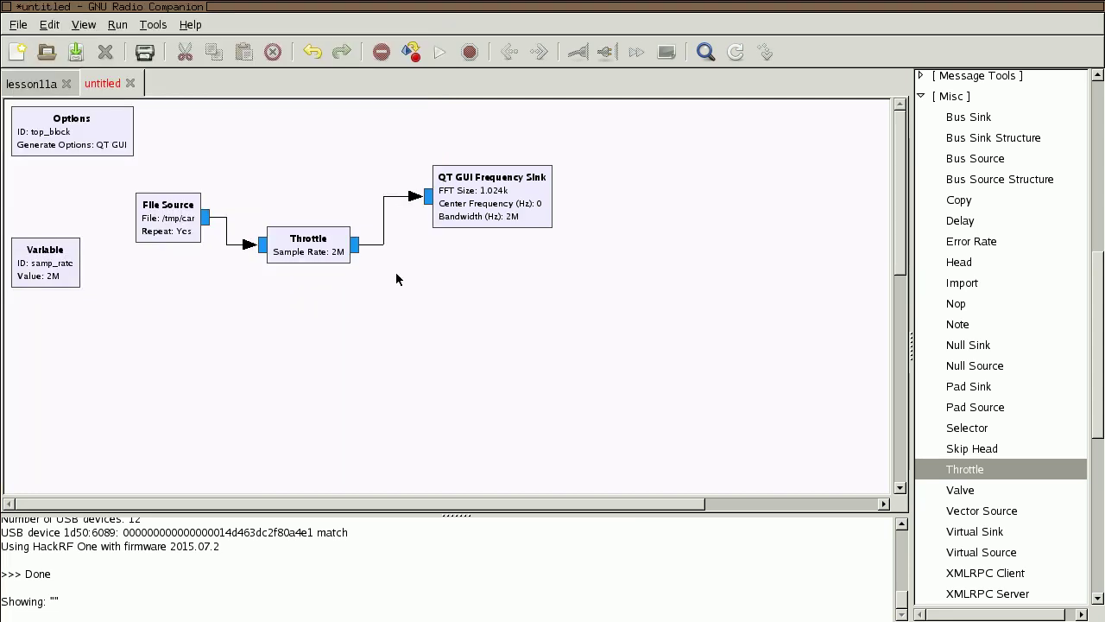
Run the flowgraph, saving it as lesson11b.grc
{"action": "left_click", "coordinate": [440, 52]}
{"action": "type", "text": "lesson11b.grc"}
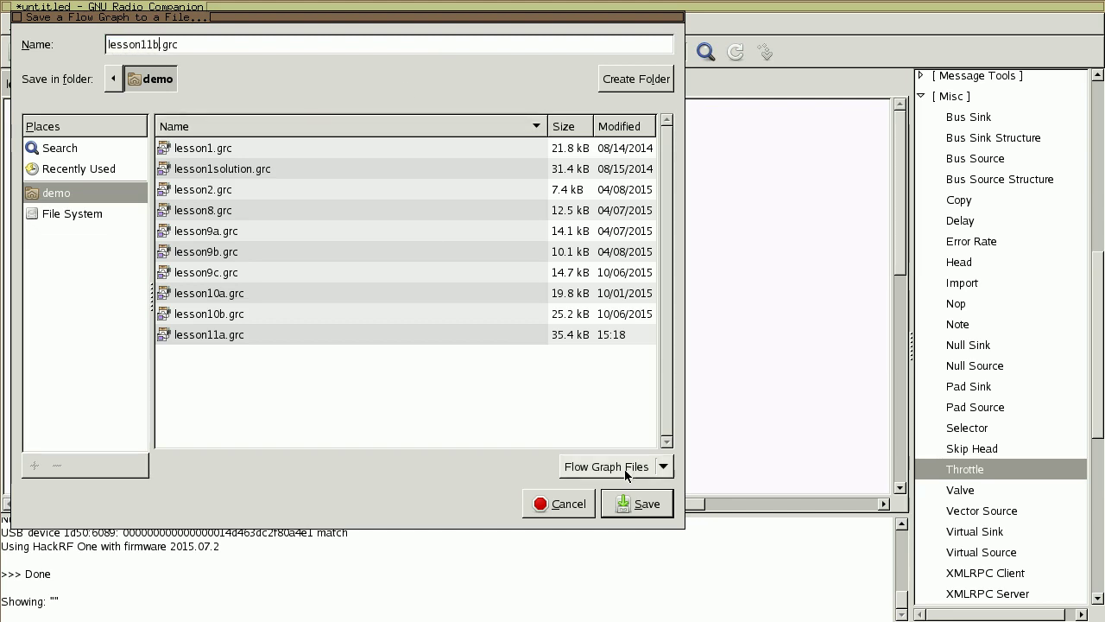
{"action": "left_click", "coordinate": [640, 503]}
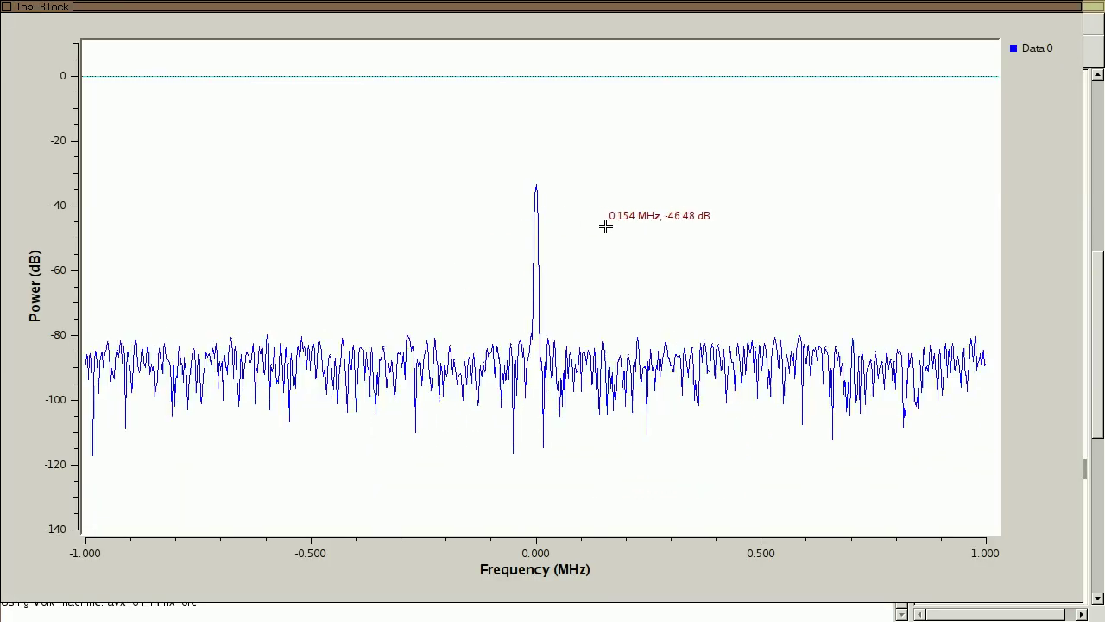
Turn on Max Hold in the running spectrum plot and move the plot window clear of the flowgraph blocks
{"action": "right_click", "coordinate": [185, 151]}
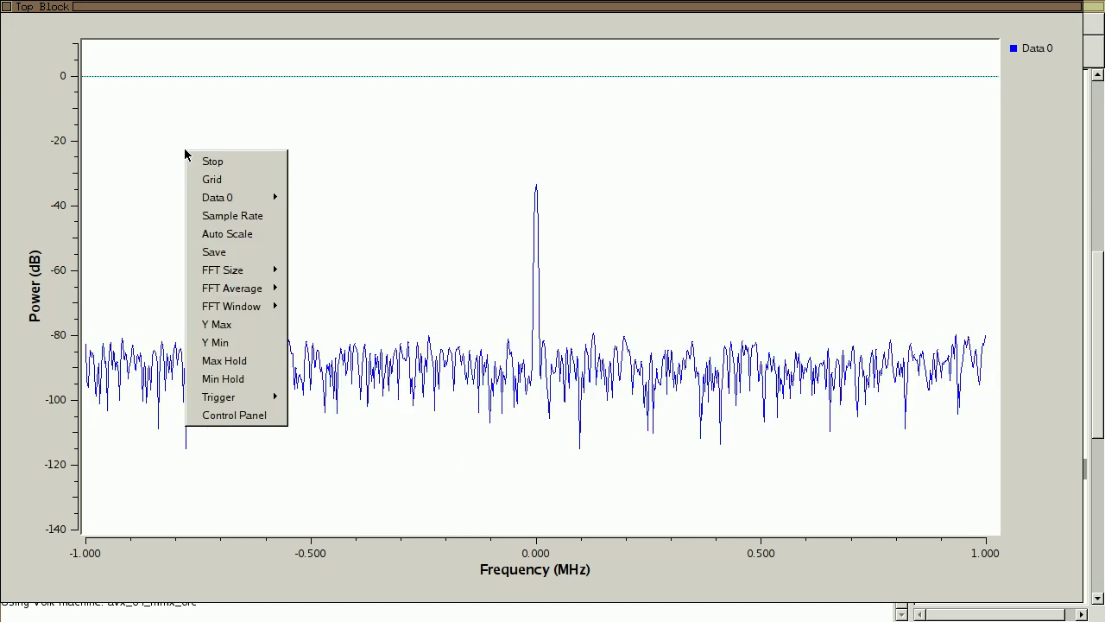
{"action": "left_click", "coordinate": [229, 360]}
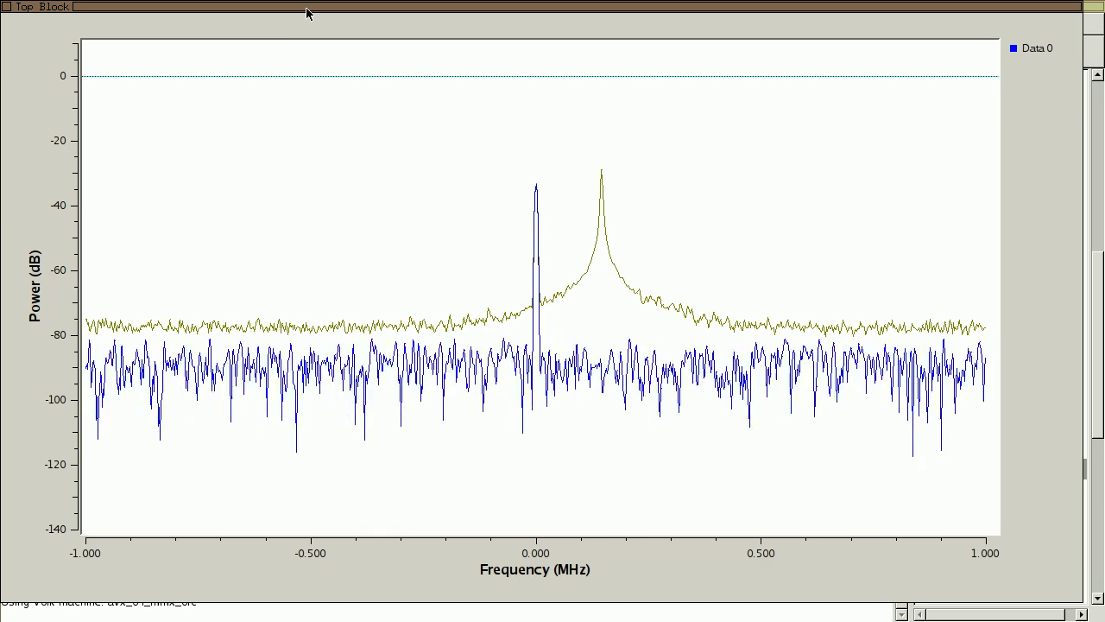
{"action": "left_click_drag", "start_coordinate": [307, 12], "coordinate": [355, 302]}
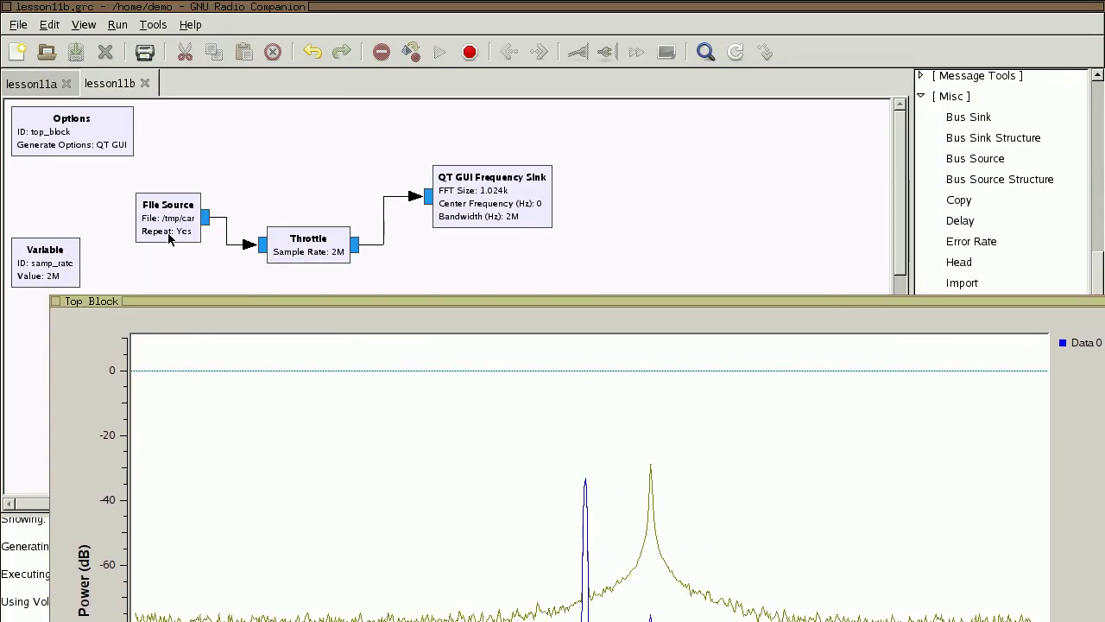
Check the Repeat options in the File Source block's properties and leave without applying changes
{"action": "right_click", "coordinate": [185, 201]}
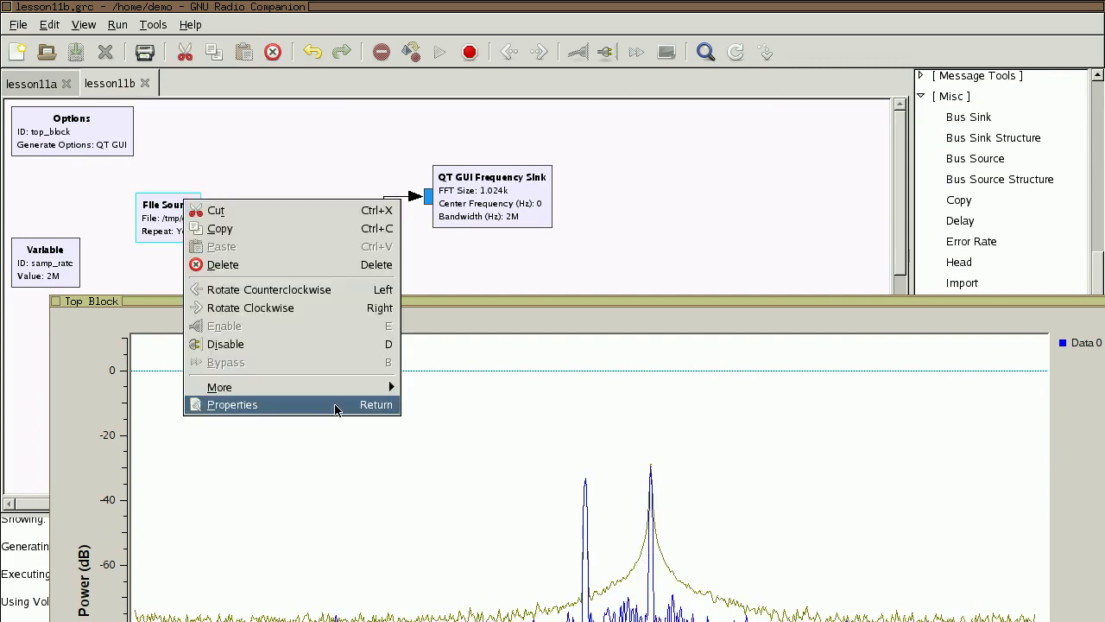
{"action": "left_click", "coordinate": [302, 406]}
{"action": "left_click", "coordinate": [177, 131]}
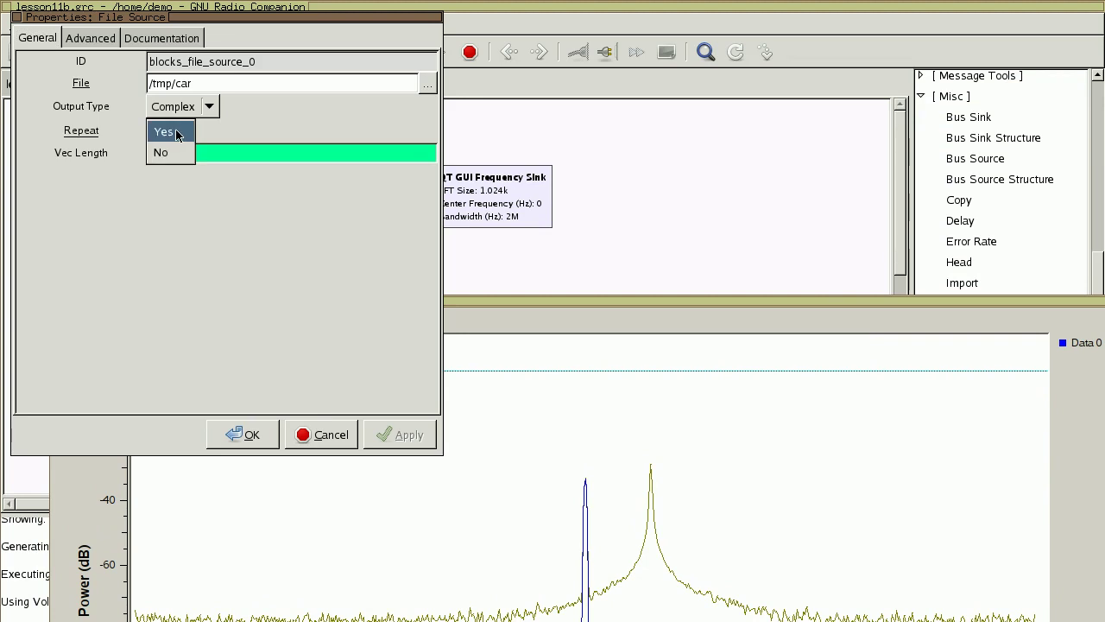
{"action": "left_click", "coordinate": [163, 131]}
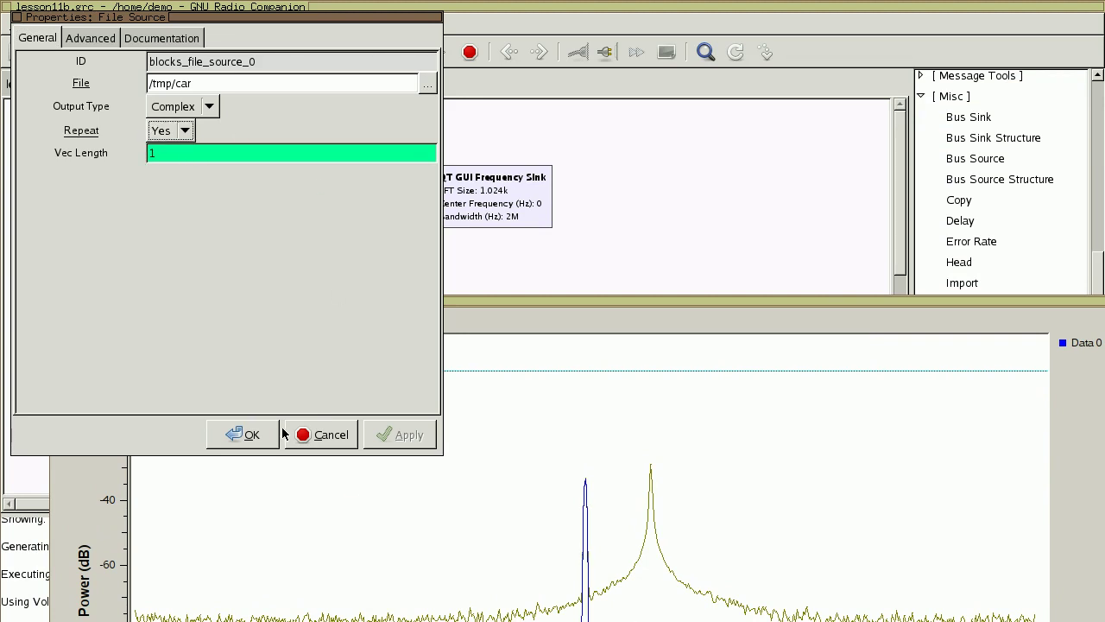
{"action": "left_click", "coordinate": [321, 435]}
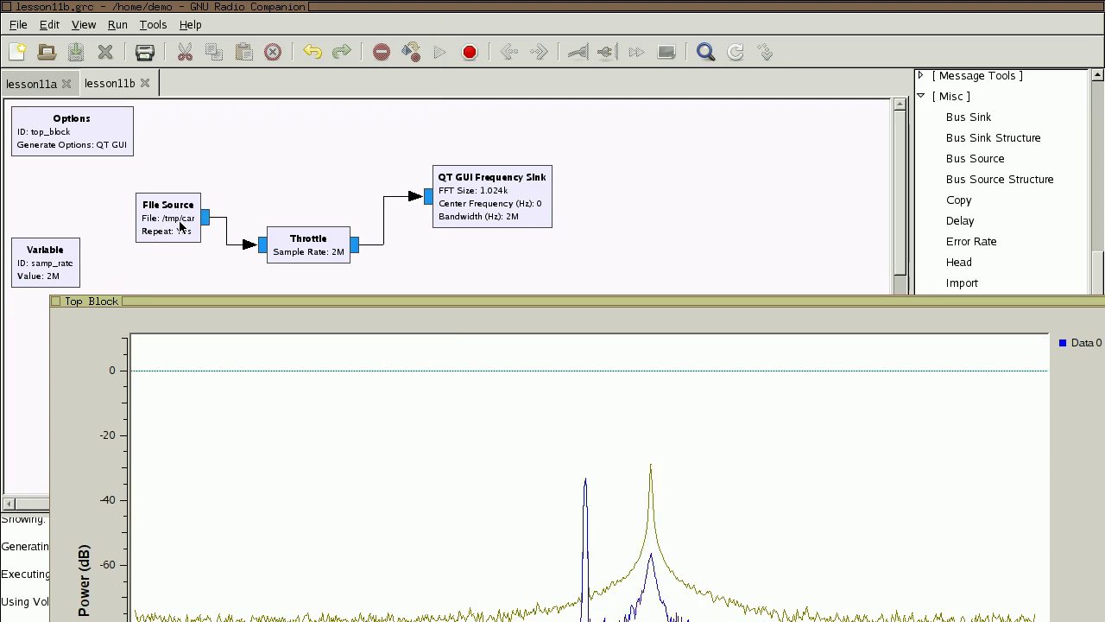
Move the spectrum plot window back over the flowgraph to watch the replayed signal, and close it to end the run
{"action": "left_click_drag", "start_coordinate": [586, 301], "coordinate": [550, 6]}
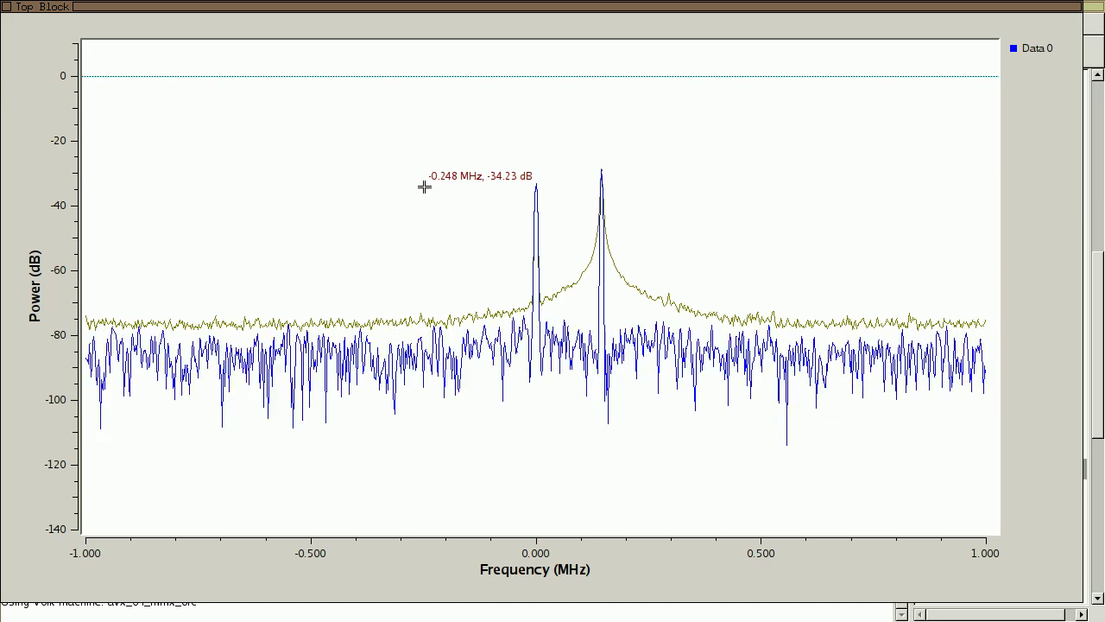
{"action": "key", "text": "alt+F4"}
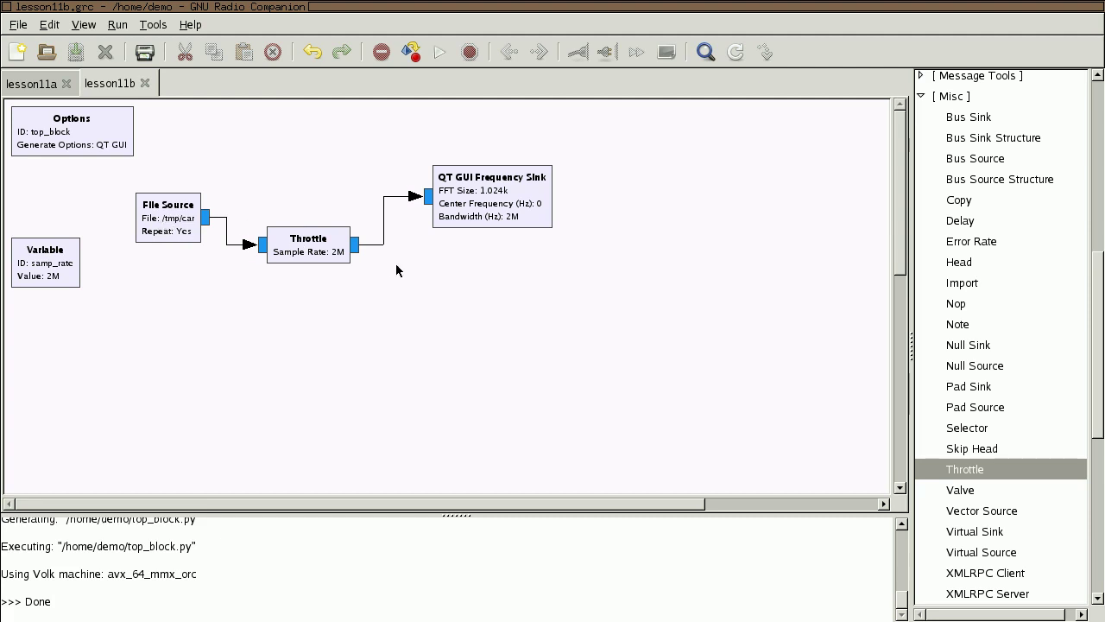
Add an osmocom Sink block below the QT GUI Frequency Sink
{"action": "left_click", "coordinate": [921, 96]}
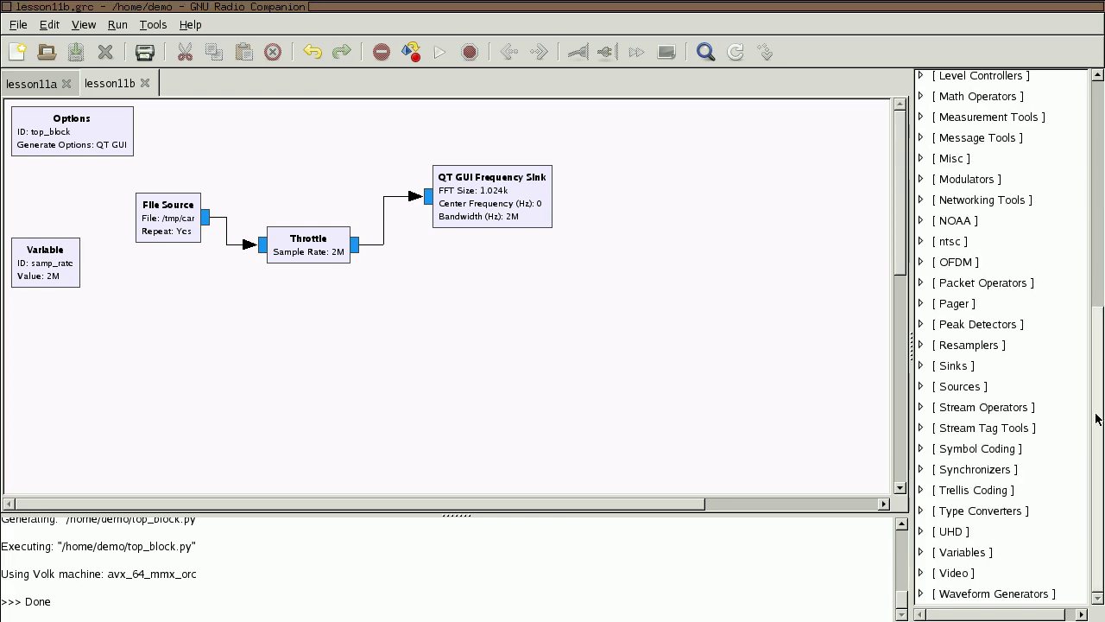
{"action": "left_click", "coordinate": [920, 366]}
{"action": "left_click_drag", "start_coordinate": [984, 386], "coordinate": [492, 322]}
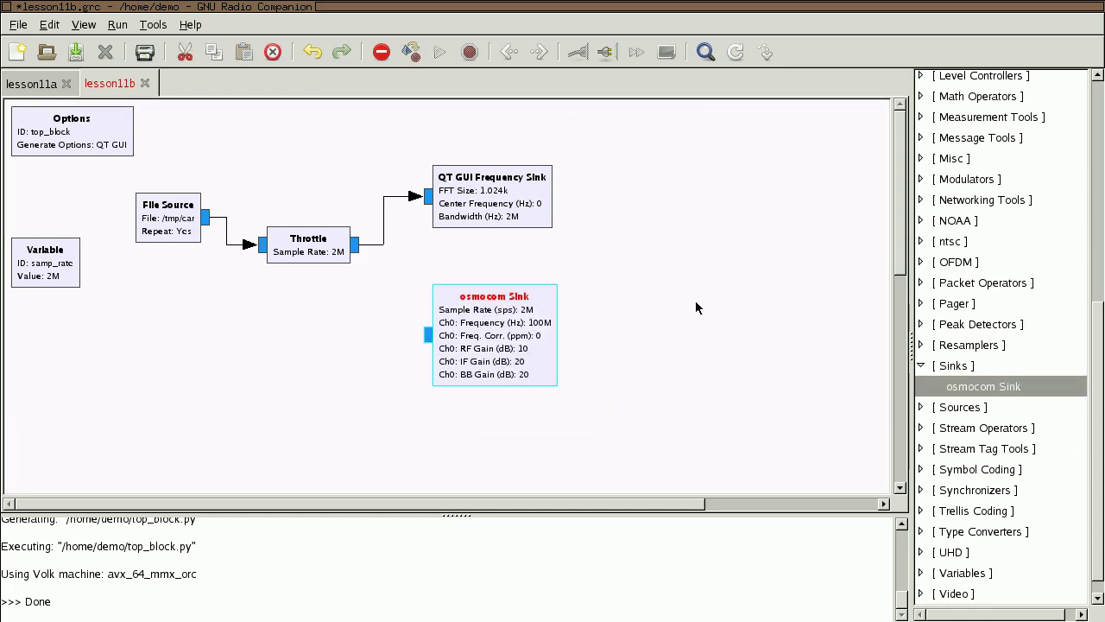
Add an osmocom Source block below the Throttle and line up the osmocom Sink beside it
{"action": "left_click", "coordinate": [920, 407]}
{"action": "left_click_drag", "start_coordinate": [976, 427], "coordinate": [263, 363]}
{"action": "left_click_drag", "start_coordinate": [360, 383], "coordinate": [319, 305]}
{"action": "left_click_drag", "start_coordinate": [499, 337], "coordinate": [497, 352]}
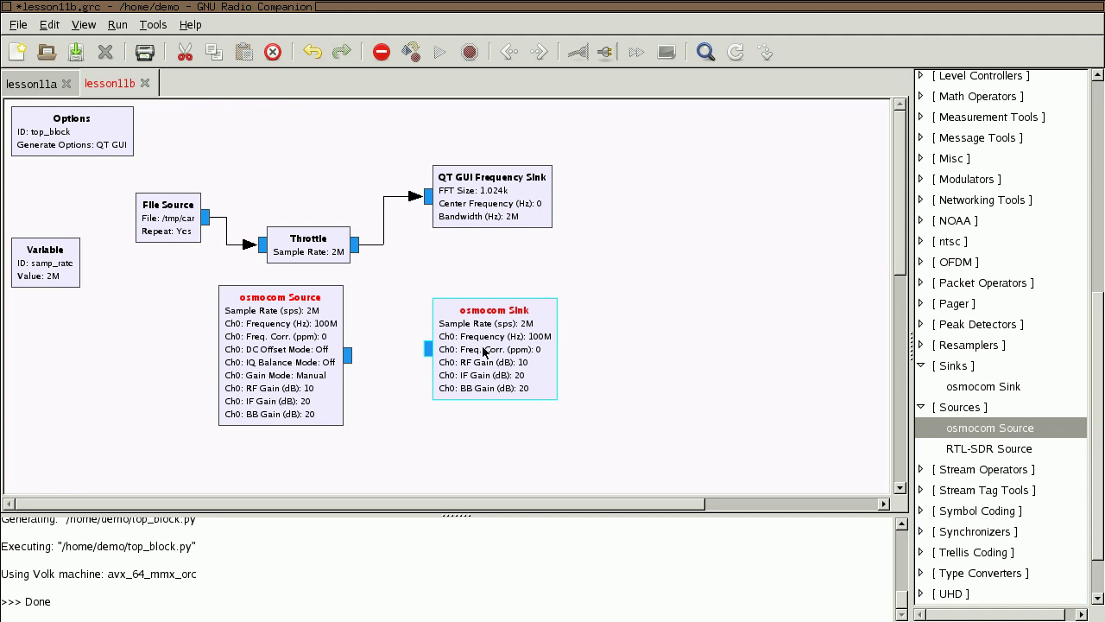
Disable the osmocom Source block and delete it from the flowgraph
{"action": "left_click", "coordinate": [310, 357]}
{"action": "right_click", "coordinate": [308, 355]}
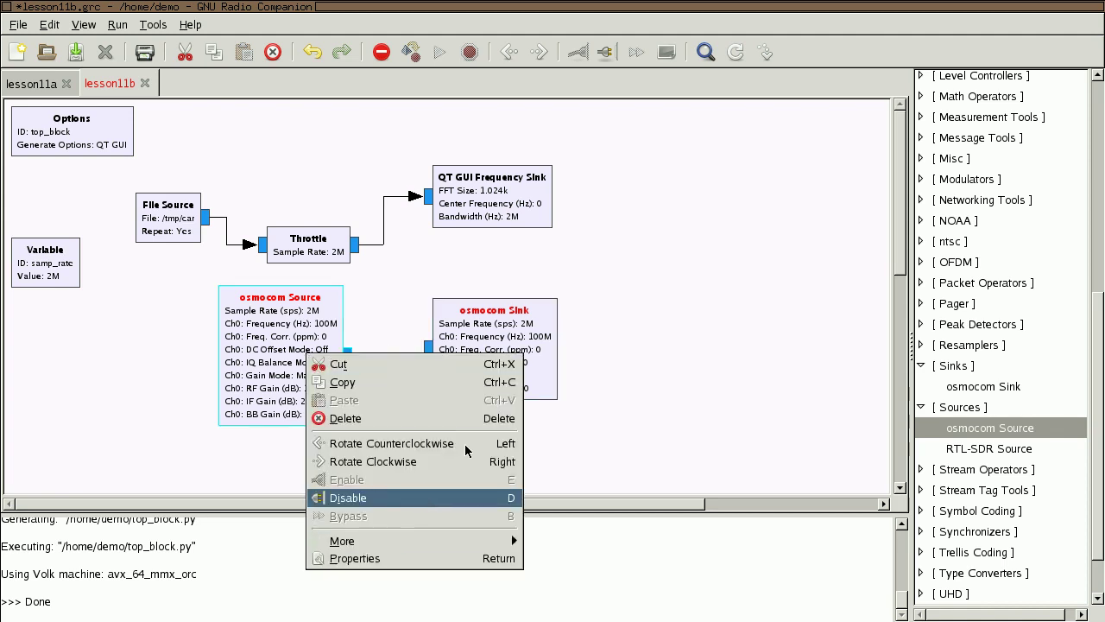
{"action": "left_click", "coordinate": [424, 499]}
{"action": "right_click", "coordinate": [290, 361]}
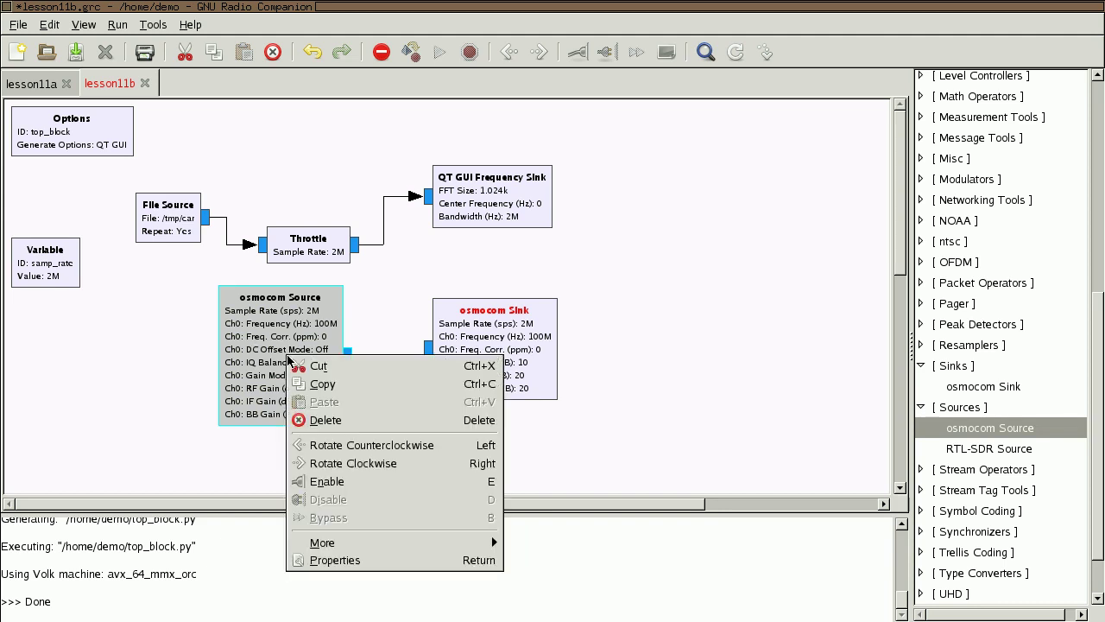
{"action": "left_click", "coordinate": [327, 420]}
Connect the Throttle output to the osmocom Sink input and delete that connection again
{"action": "left_click_drag", "start_coordinate": [491, 336], "coordinate": [528, 340]}
{"action": "left_click", "coordinate": [451, 310]}
{"action": "left_click", "coordinate": [355, 245]}
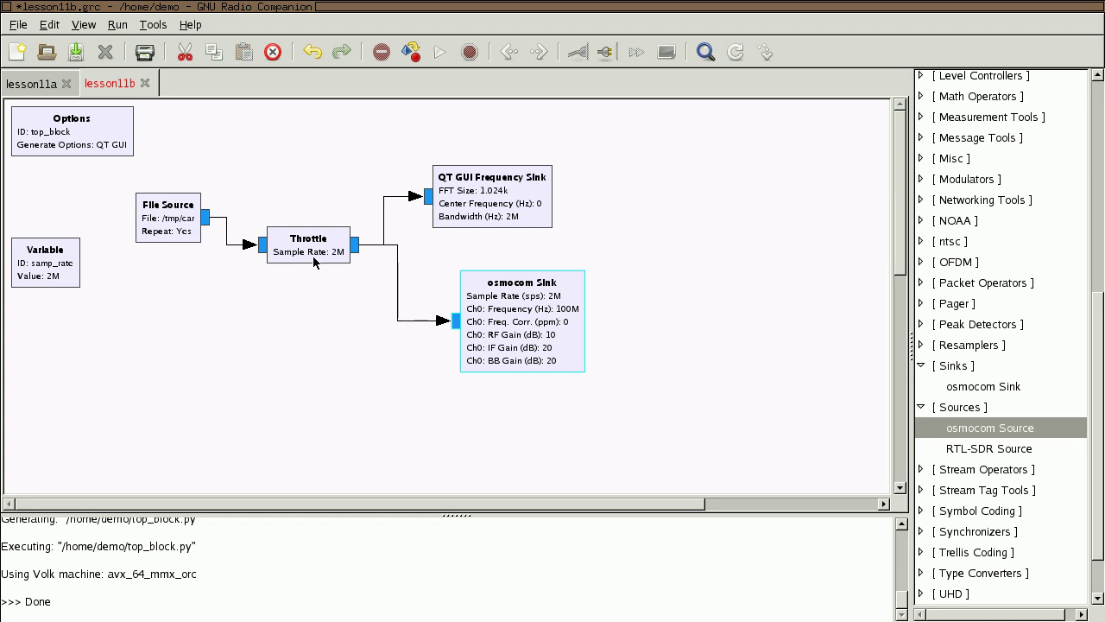
{"action": "left_click", "coordinate": [398, 289]}
{"action": "key", "text": "Delete"}
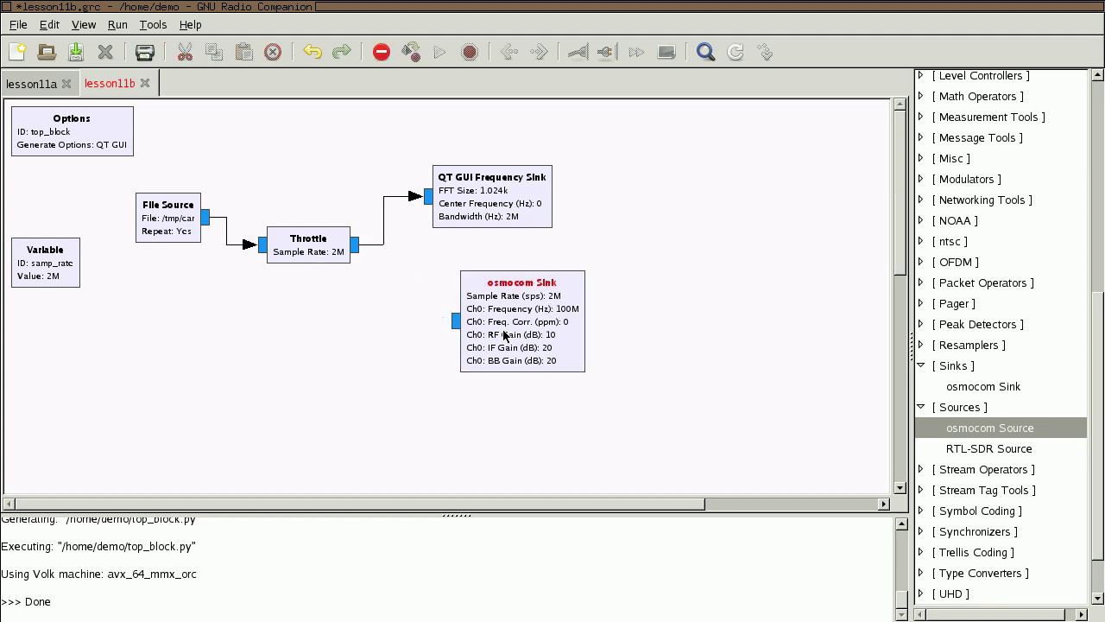
Connect the File Source output directly to the osmocom Sink, placing the Throttle above and the sink below the File Source
{"action": "left_click_drag", "start_coordinate": [503, 330], "coordinate": [406, 358]}
{"action": "left_click", "coordinate": [358, 349]}
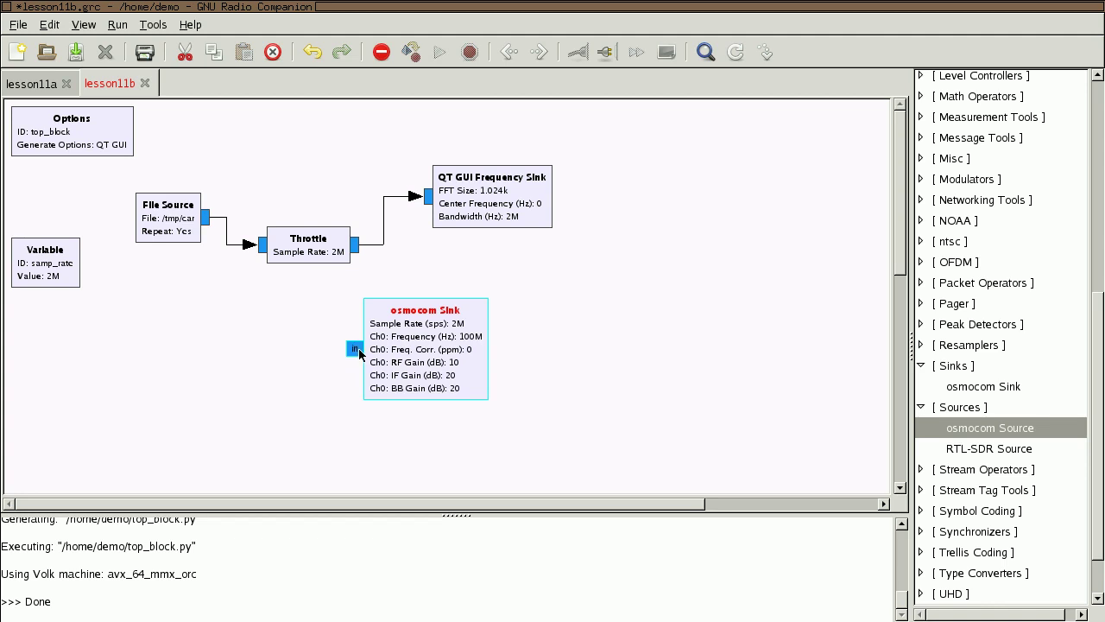
{"action": "left_click", "coordinate": [207, 220]}
{"action": "left_click_drag", "start_coordinate": [319, 248], "coordinate": [319, 166]}
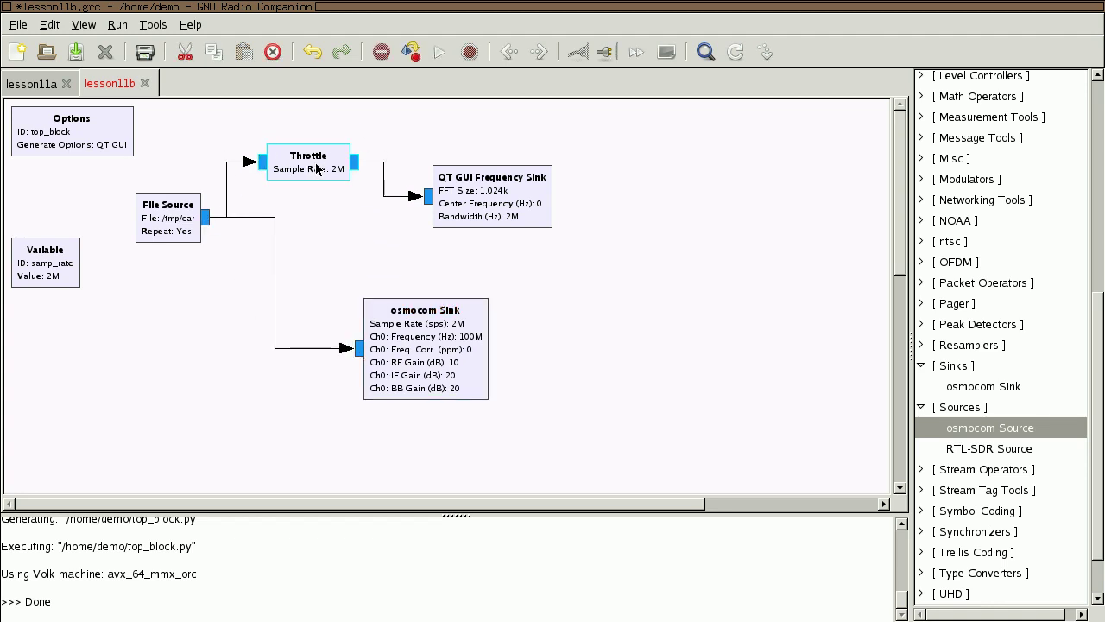
{"action": "left_click_drag", "start_coordinate": [432, 335], "coordinate": [378, 286]}
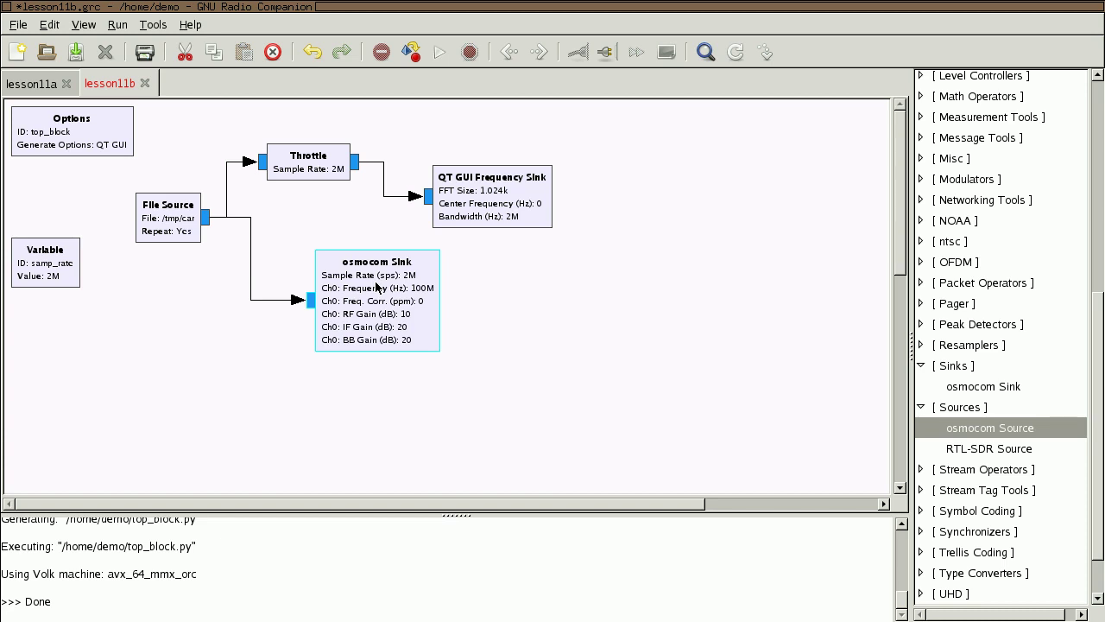
Open the osmocom Sink's properties and set its channel 0 frequency to 27e6 Hz
{"action": "right_click", "coordinate": [422, 310]}
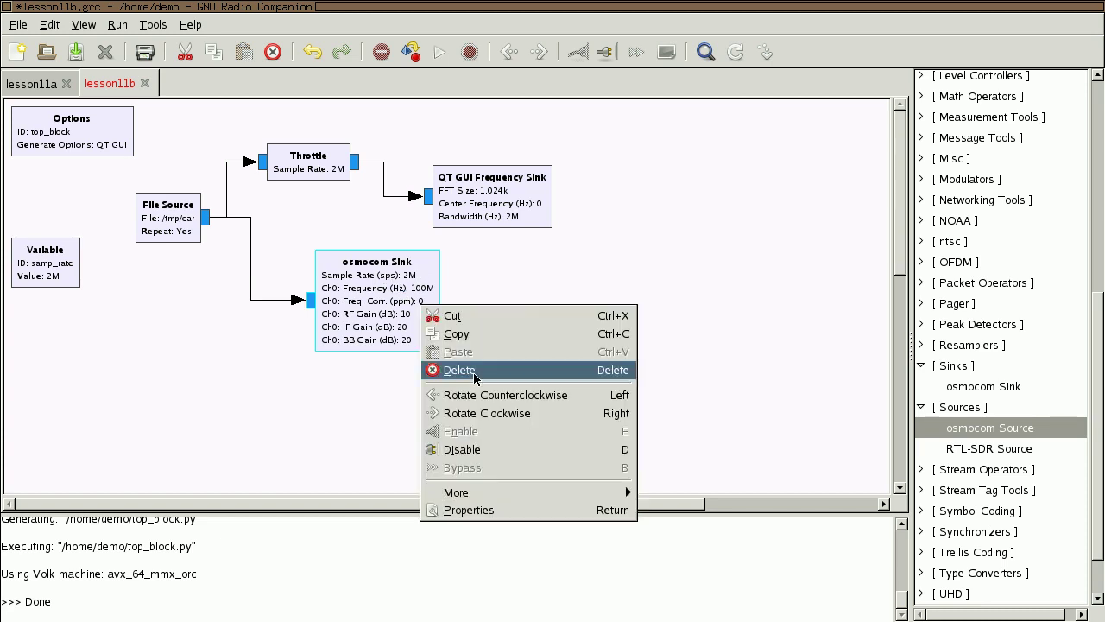
{"action": "left_click", "coordinate": [494, 509]}
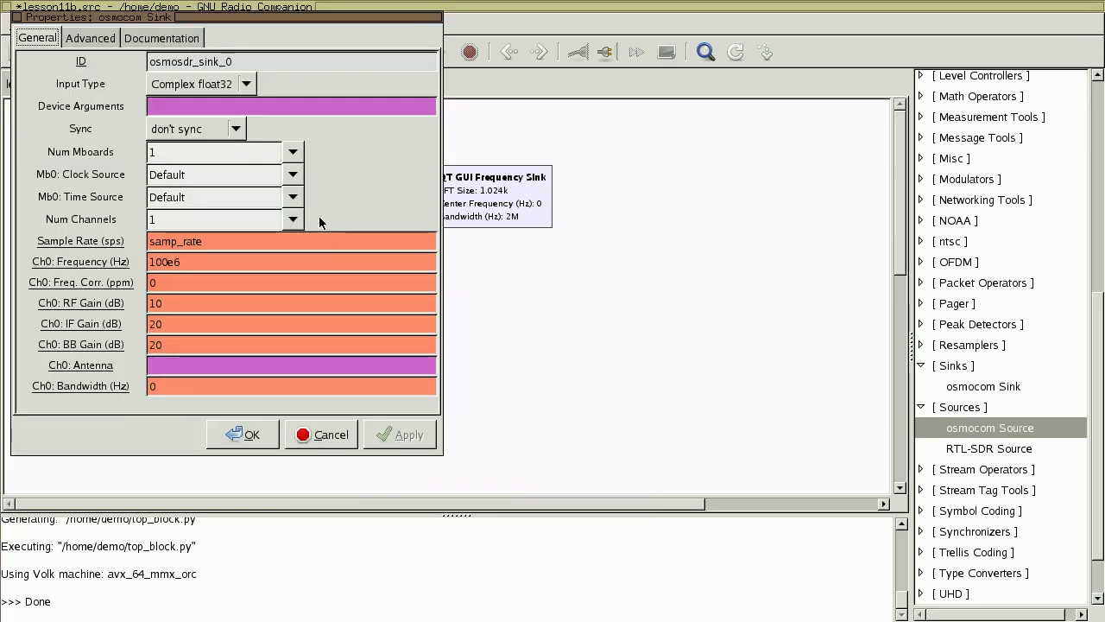
{"action": "left_click_drag", "start_coordinate": [166, 263], "coordinate": [147, 262]}
{"action": "type", "text": "27"}
{"action": "left_click_drag", "start_coordinate": [177, 263], "coordinate": [148, 262]}
{"action": "left_click", "coordinate": [188, 264]}
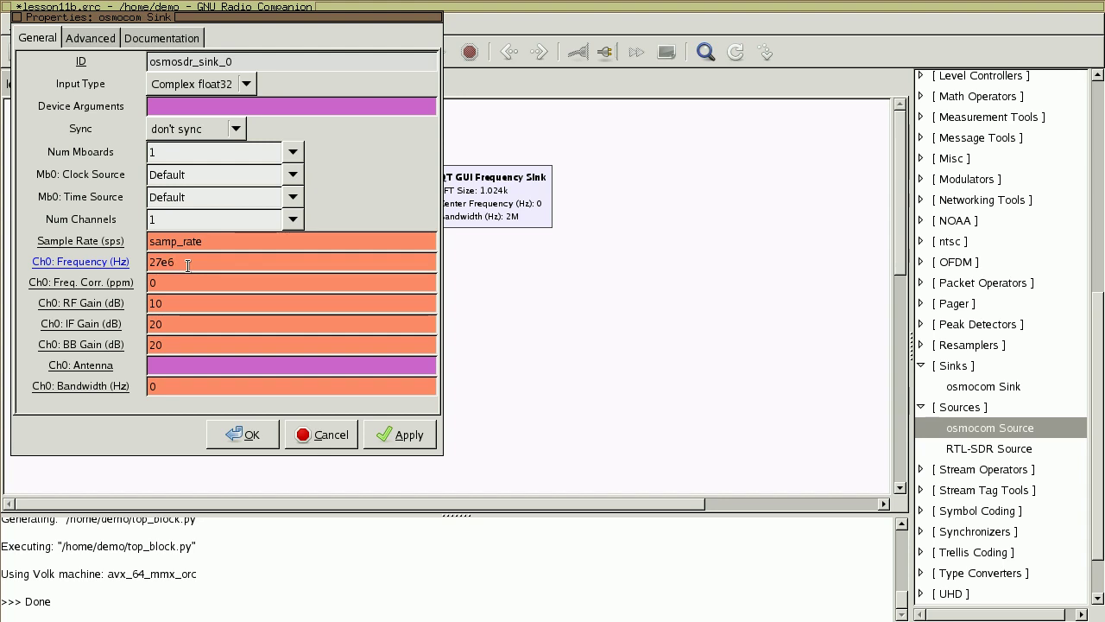
{"action": "left_click_drag", "start_coordinate": [159, 262], "coordinate": [148, 262]}
{"action": "left_click", "coordinate": [194, 261]}
{"action": "left_click_drag", "start_coordinate": [175, 261], "coordinate": [145, 265]}
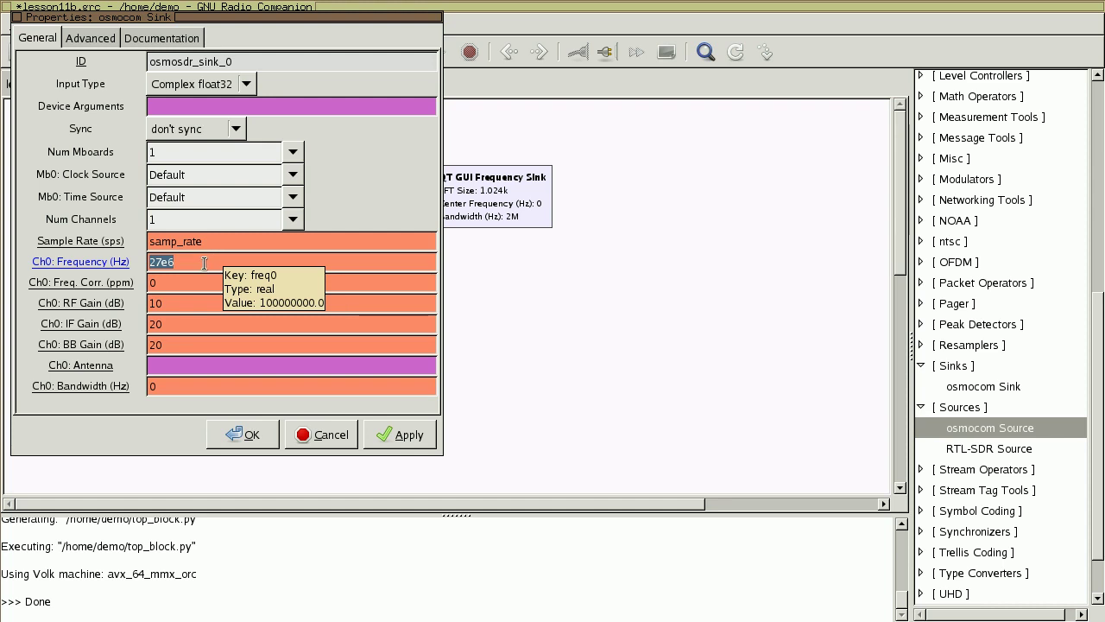
{"action": "left_click_drag", "start_coordinate": [185, 307], "coordinate": [111, 304]}
{"action": "type", "text": "0"}
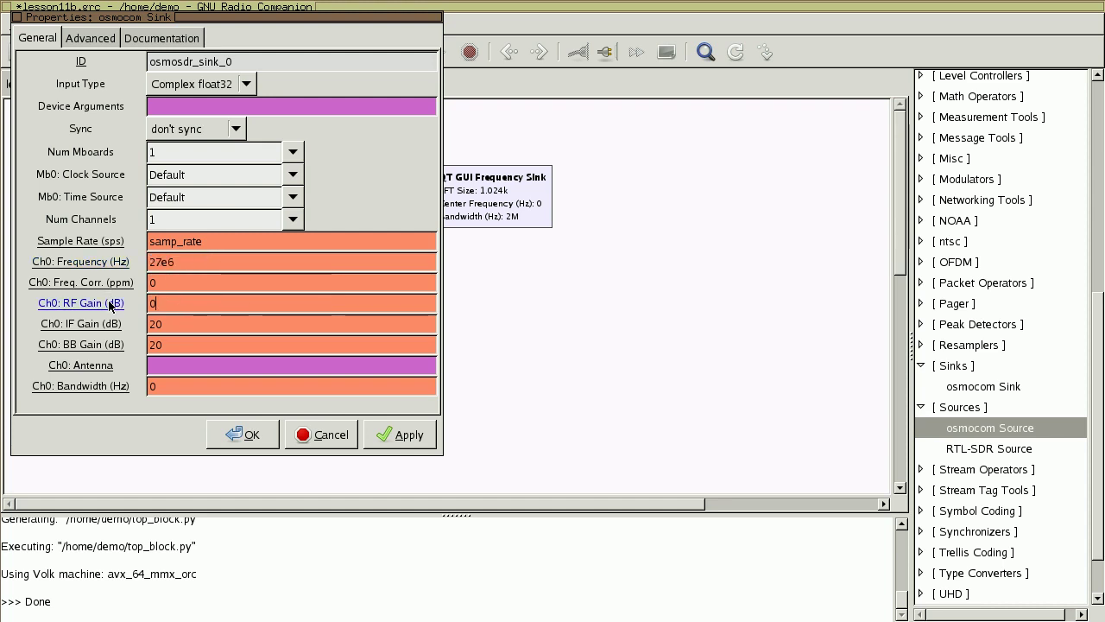
{"action": "left_click_drag", "start_coordinate": [175, 325], "coordinate": [135, 344]}
{"action": "left_click", "coordinate": [168, 324]}
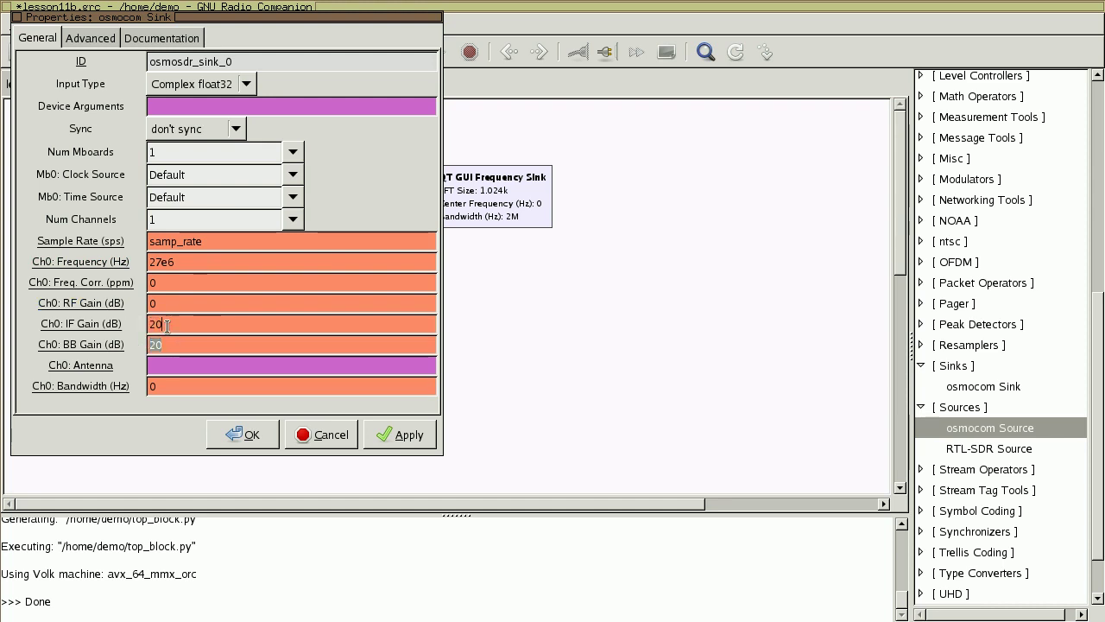
{"action": "left_click_drag", "start_coordinate": [168, 324], "coordinate": [138, 324]}
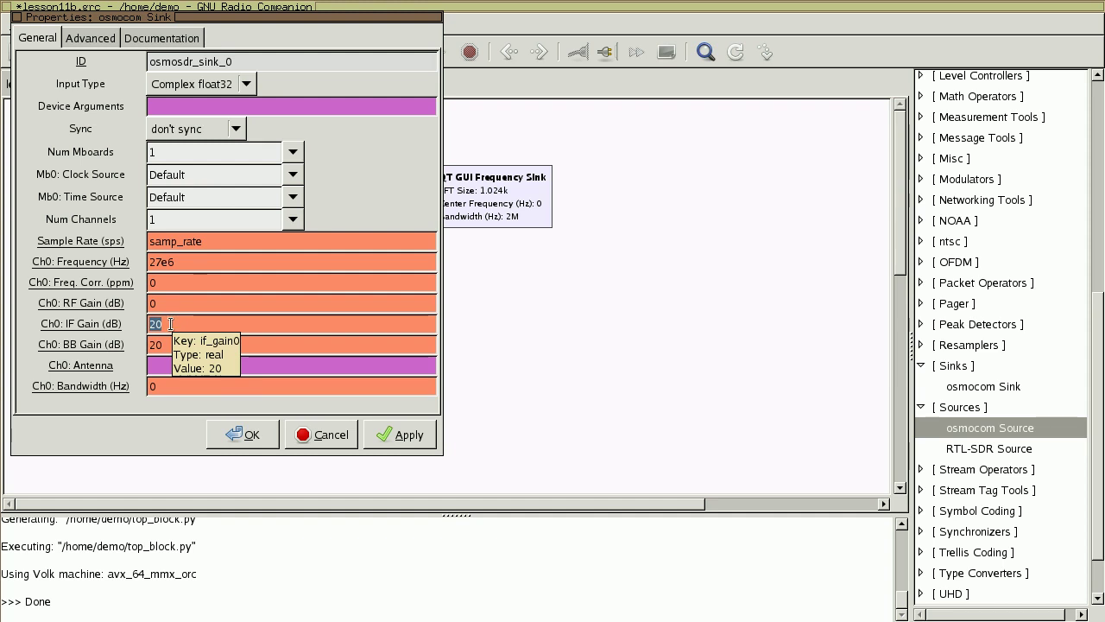
{"action": "key", "text": "Tab"}
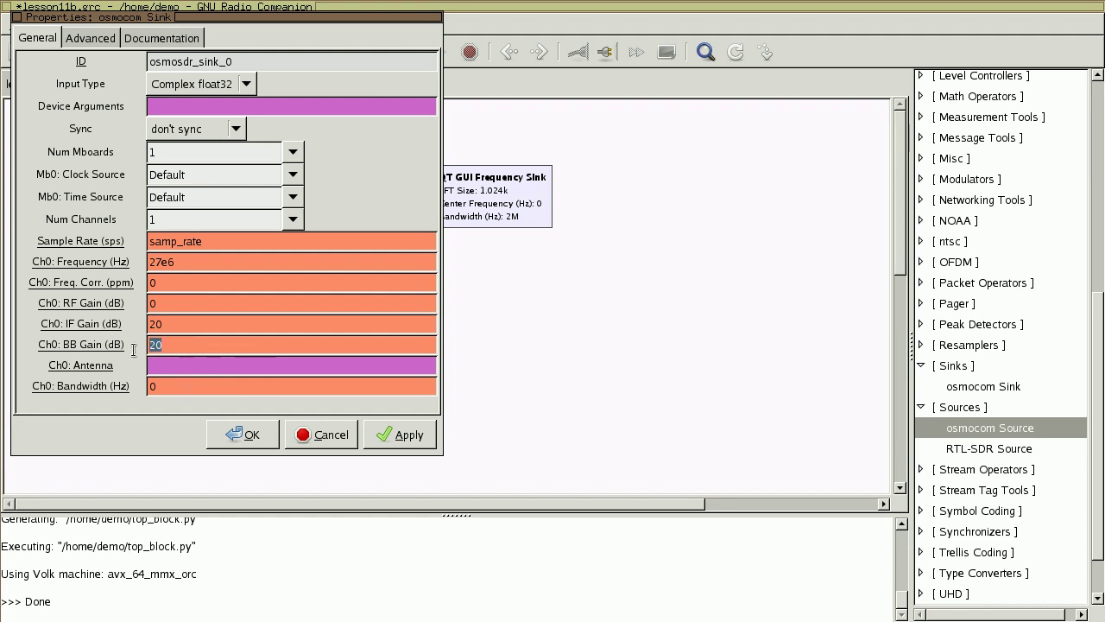
{"action": "key", "text": "shift+Tab"}
{"action": "key", "text": "shift+Tab"}
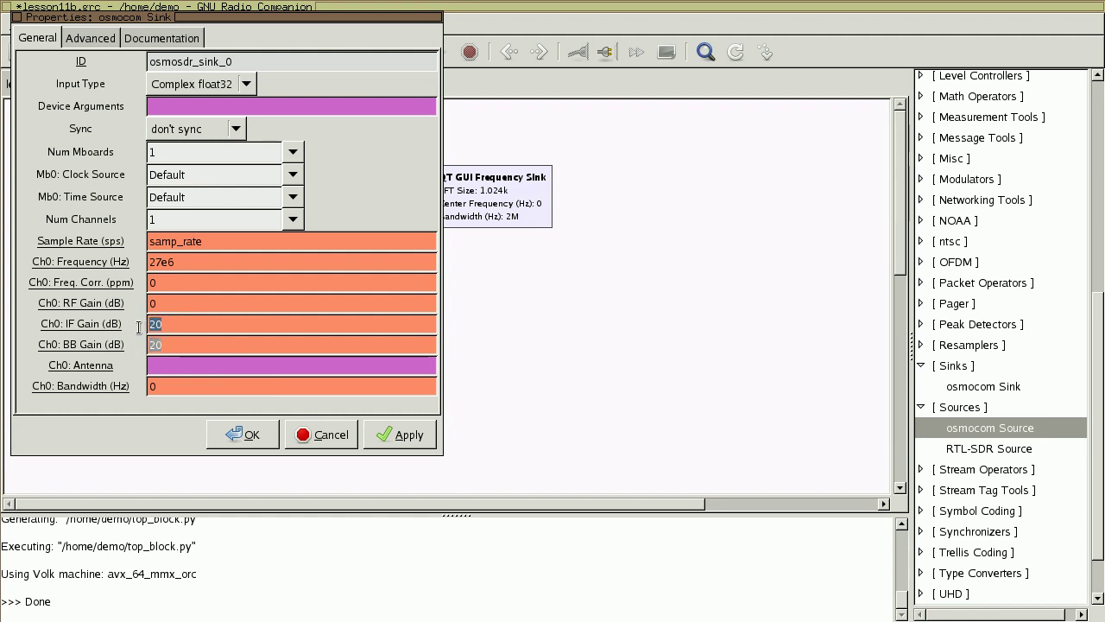
{"action": "left_click", "coordinate": [208, 318]}
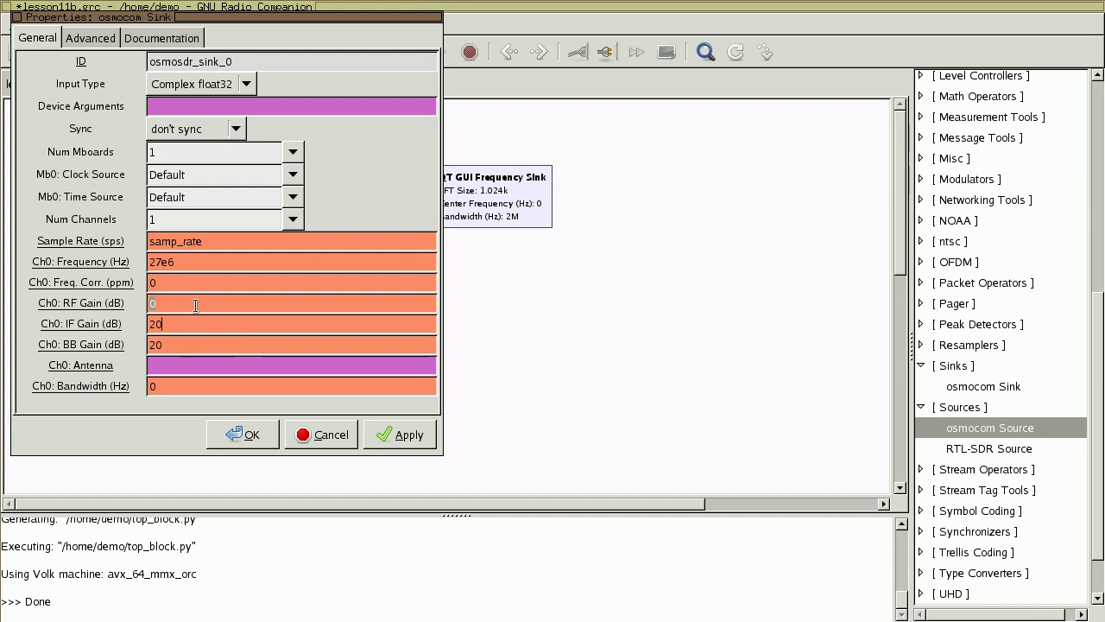
{"action": "left_click_drag", "start_coordinate": [172, 320], "coordinate": [140, 302]}
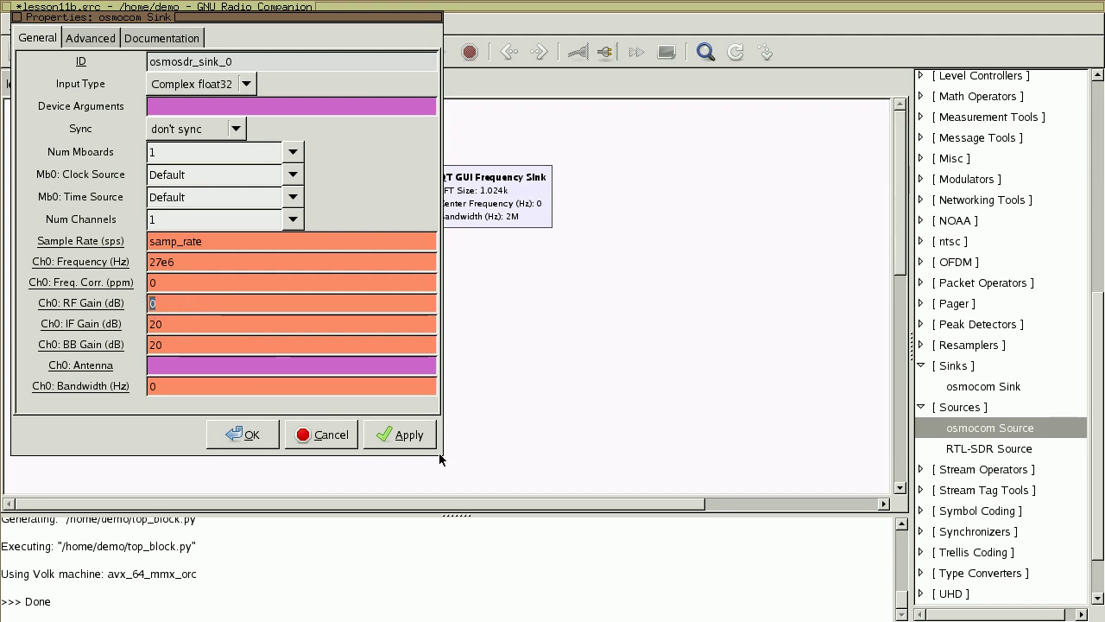
{"action": "left_click", "coordinate": [252, 437]}
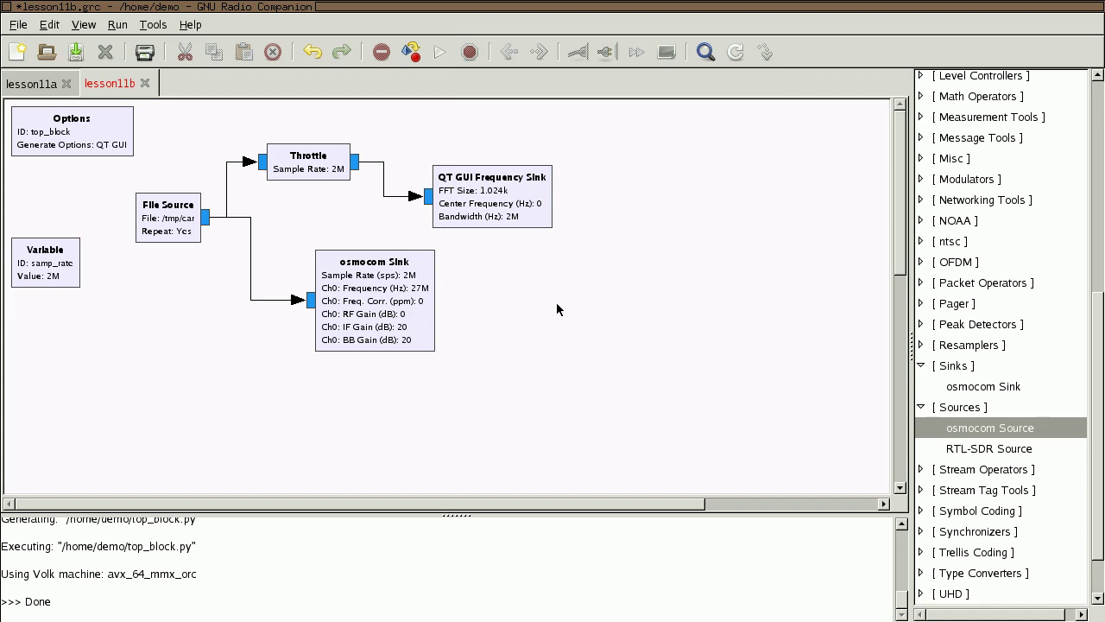
Disable the Throttle and connect the File Source output directly to the QT GUI Frequency Sink, moving that sink closer
{"action": "left_click_drag", "start_coordinate": [333, 172], "coordinate": [340, 149]}
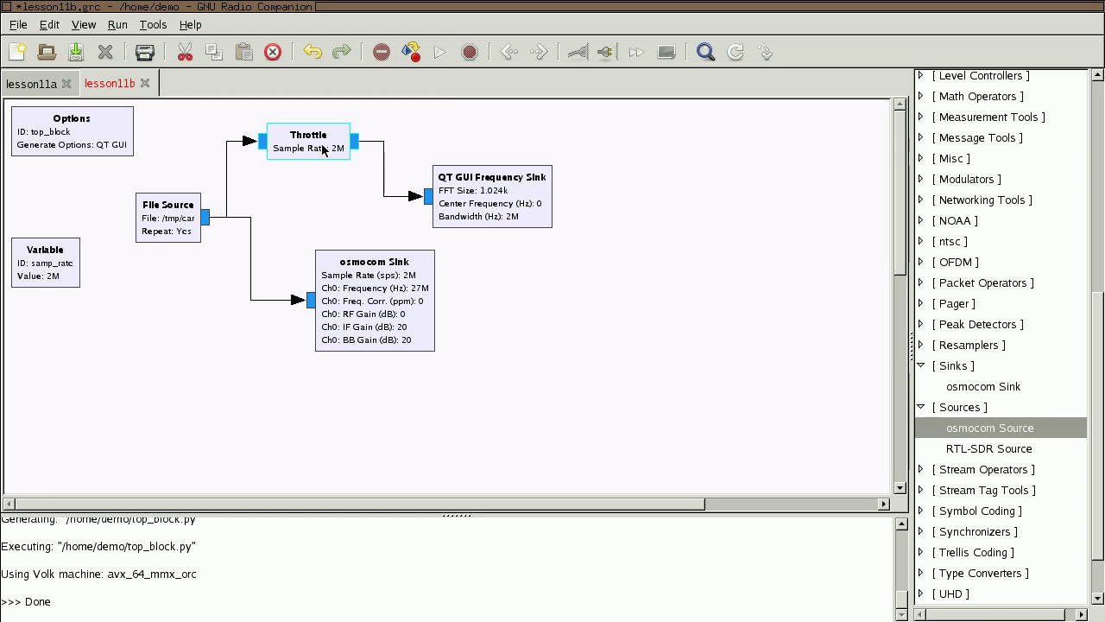
{"action": "key", "text": "d"}
{"action": "left_click", "coordinate": [207, 217]}
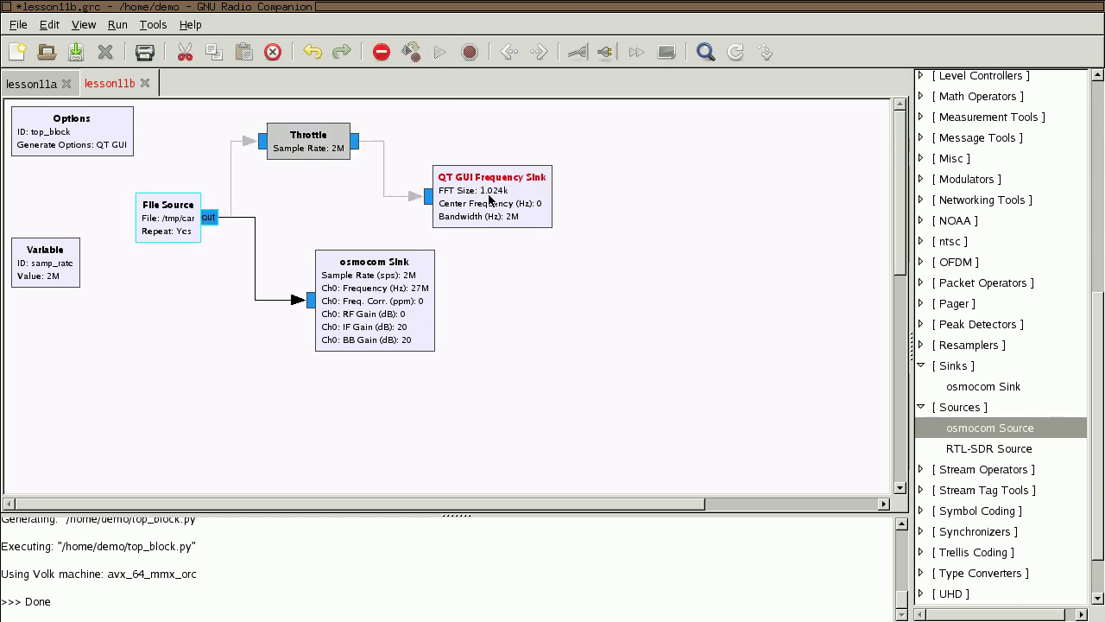
{"action": "left_click", "coordinate": [423, 197]}
{"action": "left_click_drag", "start_coordinate": [495, 215], "coordinate": [460, 215]}
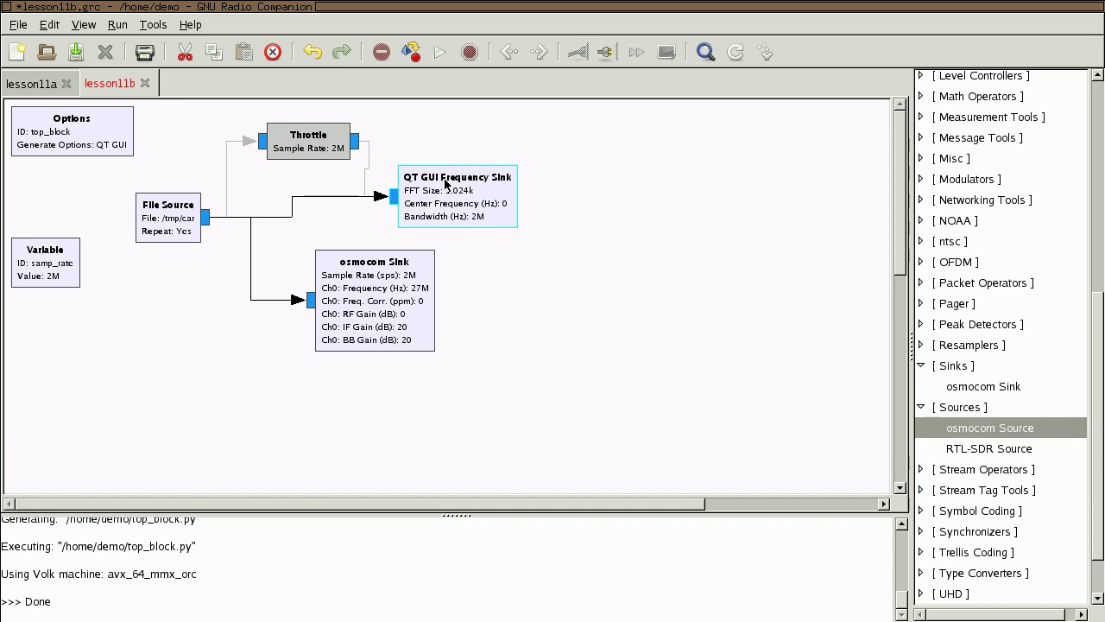
Shift the osmocom Sink slightly closer to the File Source, keeping it below the QT GUI Frequency Sink
{"action": "left_click_drag", "start_coordinate": [402, 288], "coordinate": [391, 298]}
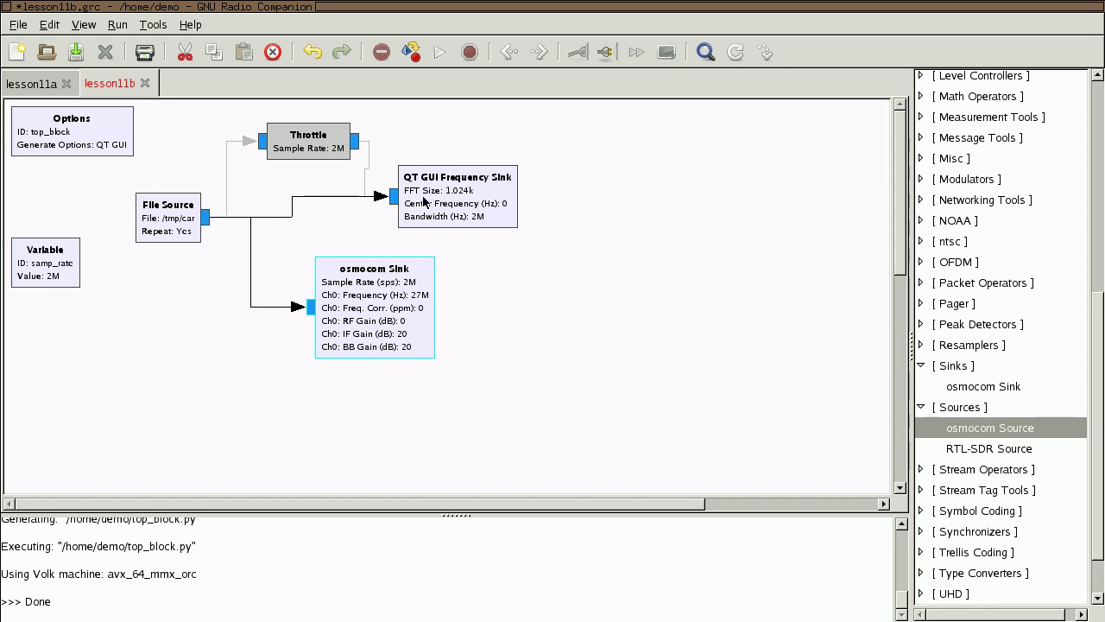
{"action": "left_click", "coordinate": [472, 289]}
{"action": "left_click_drag", "start_coordinate": [403, 326], "coordinate": [389, 321]}
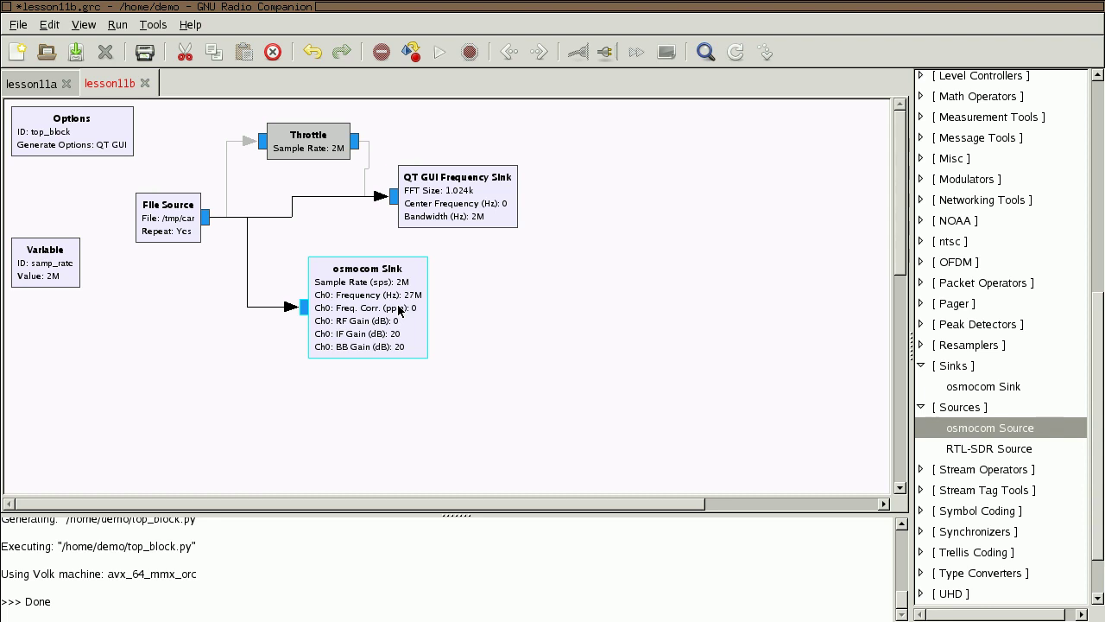
{"action": "left_click_drag", "start_coordinate": [381, 315], "coordinate": [374, 311]}
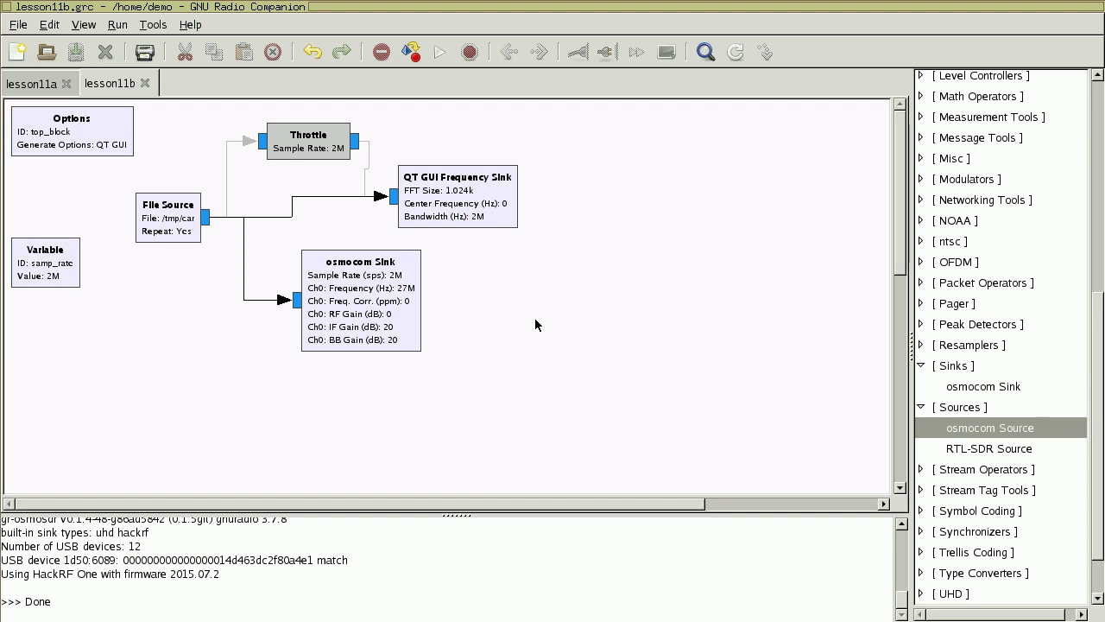
{"action": "right_click", "coordinate": [375, 287]}
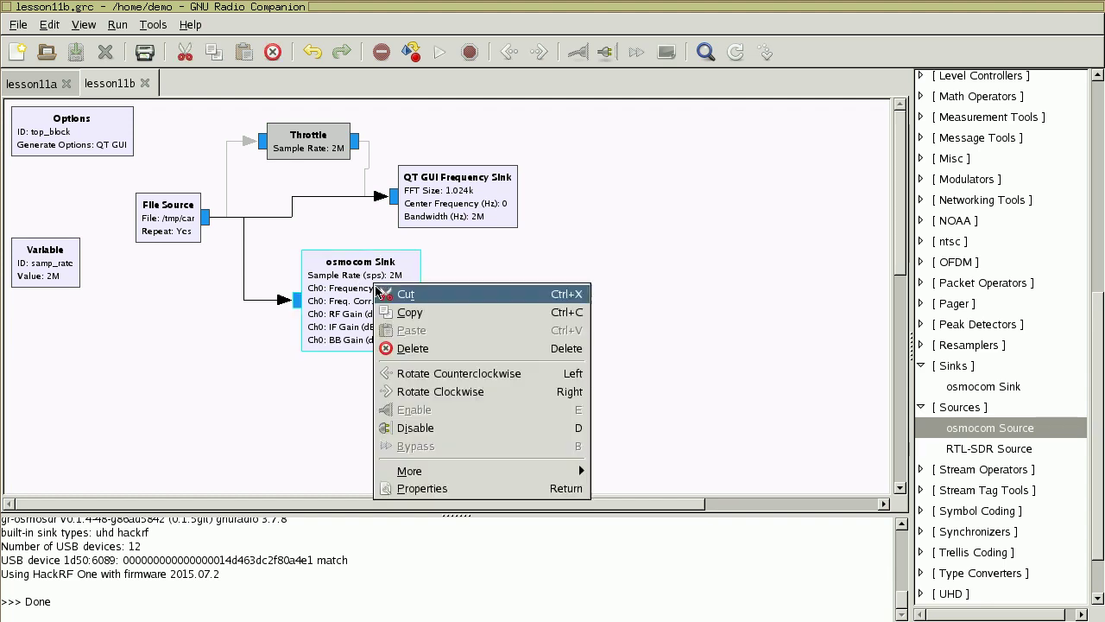
{"action": "left_click", "coordinate": [444, 490]}
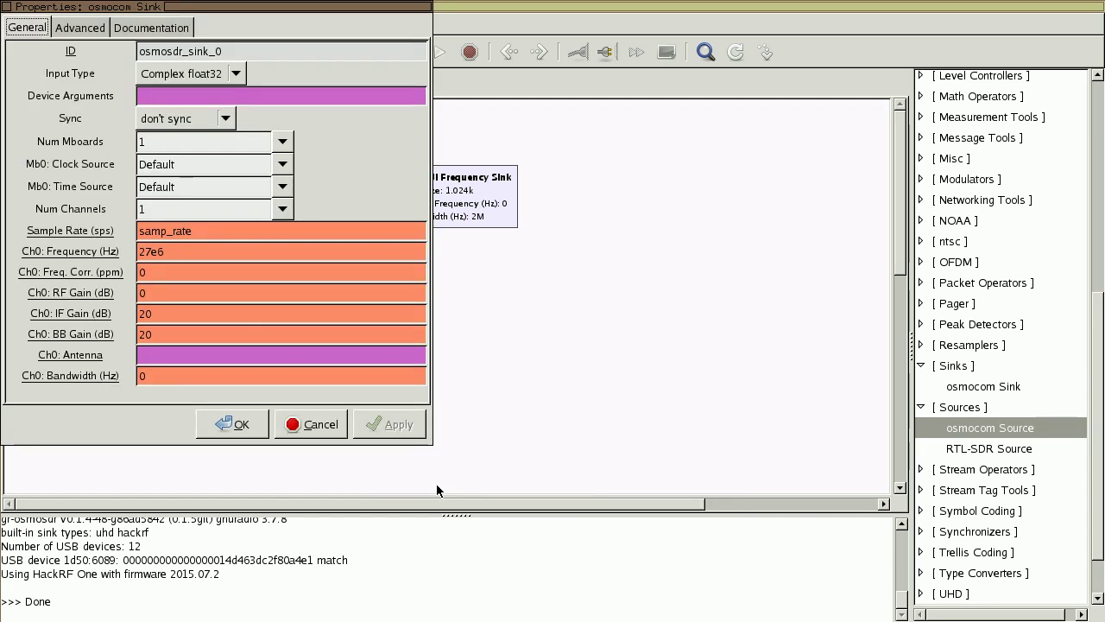
{"action": "left_click_drag", "start_coordinate": [174, 314], "coordinate": [138, 313]}
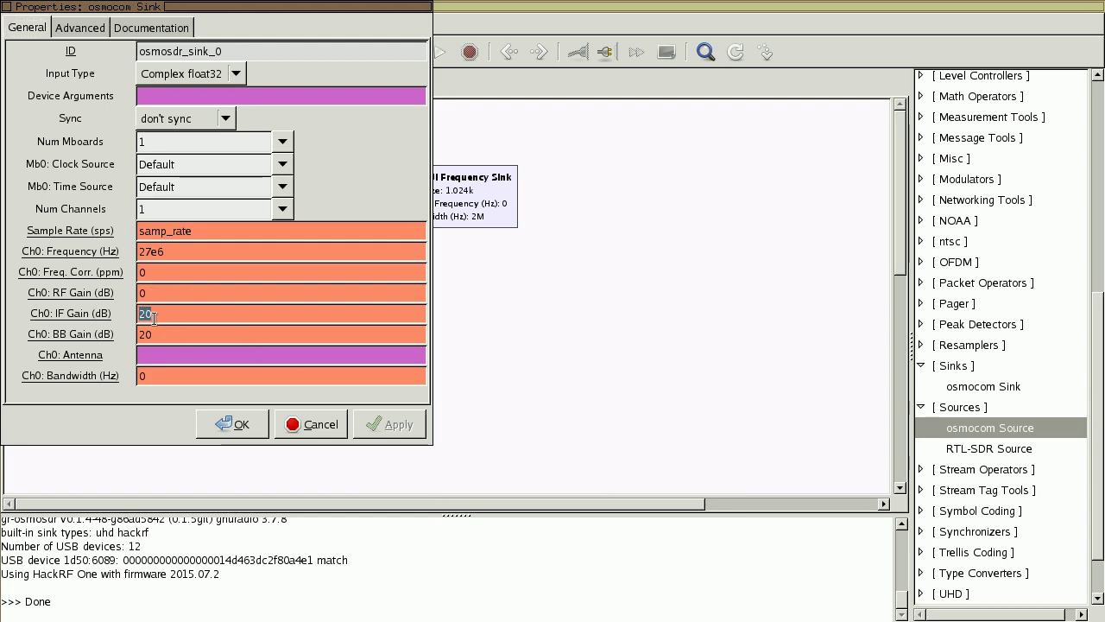
{"action": "type", "text": "47"}
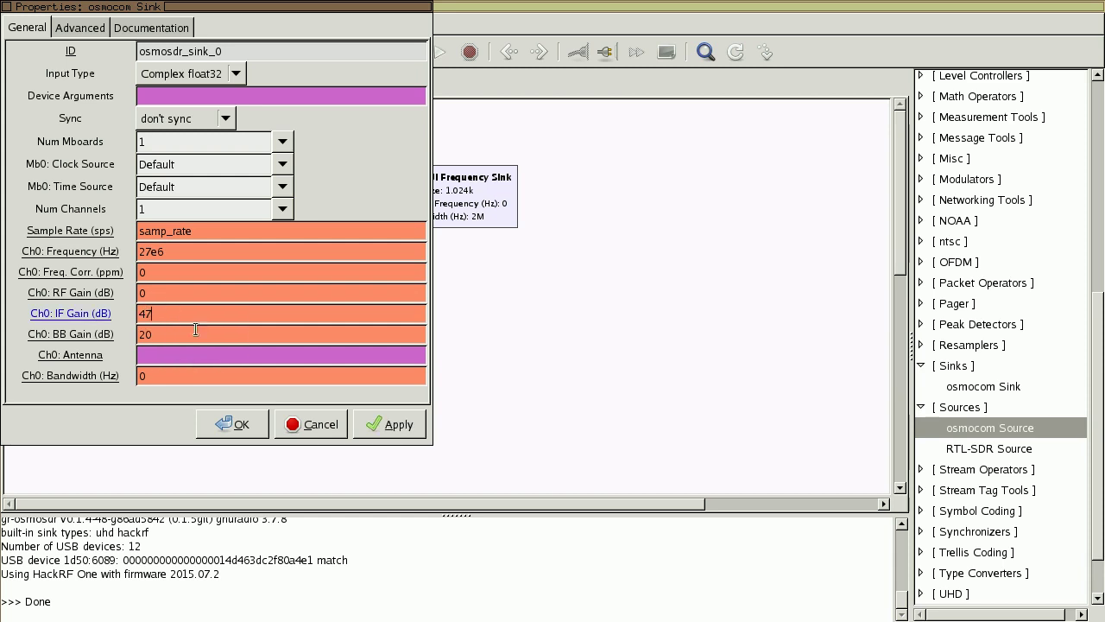
{"action": "left_click", "coordinate": [238, 425]}
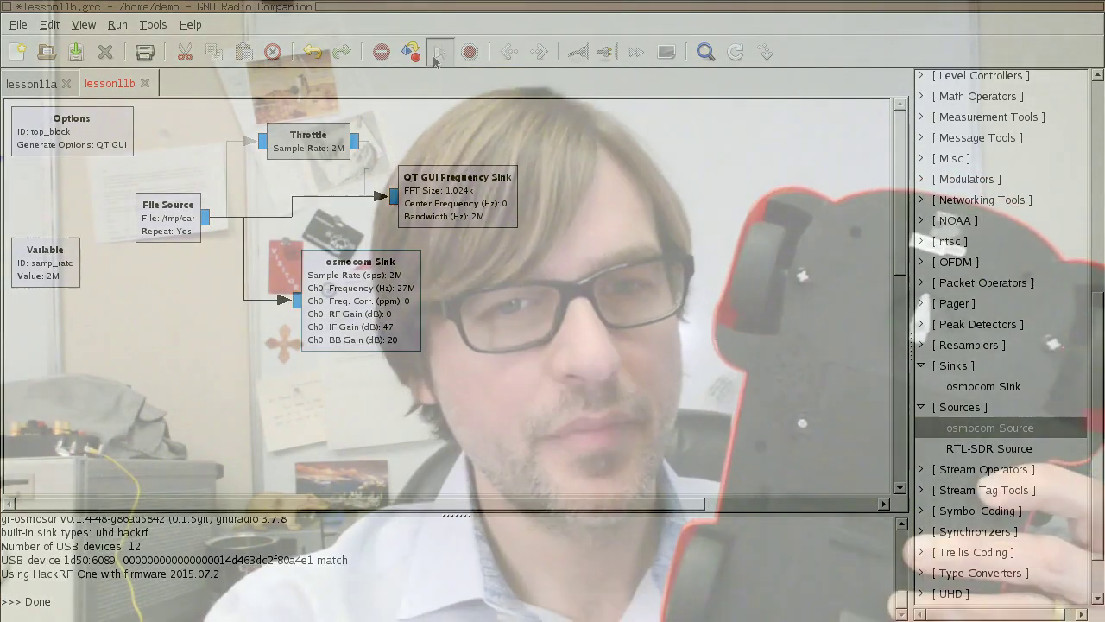
{"action": "left_click", "coordinate": [436, 55]}
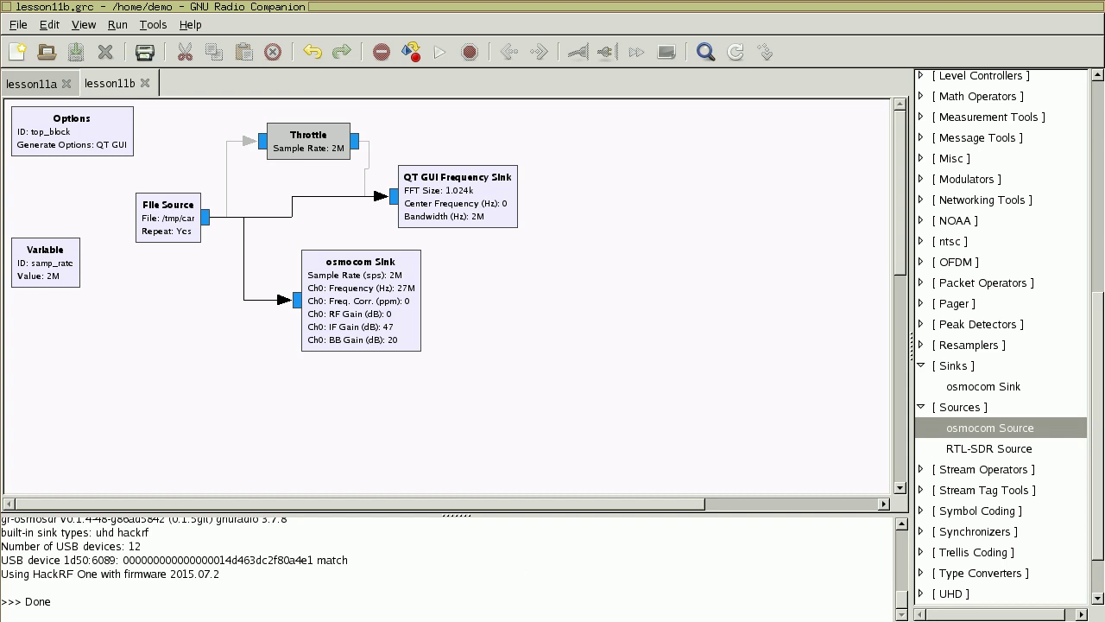
Switch to a terminal, open the car recording with inspectrum -r 2e6 car, and enlarge the inspectrum window to nearly fill the screen
{"action": "key", "text": "ctrl+alt+t"}
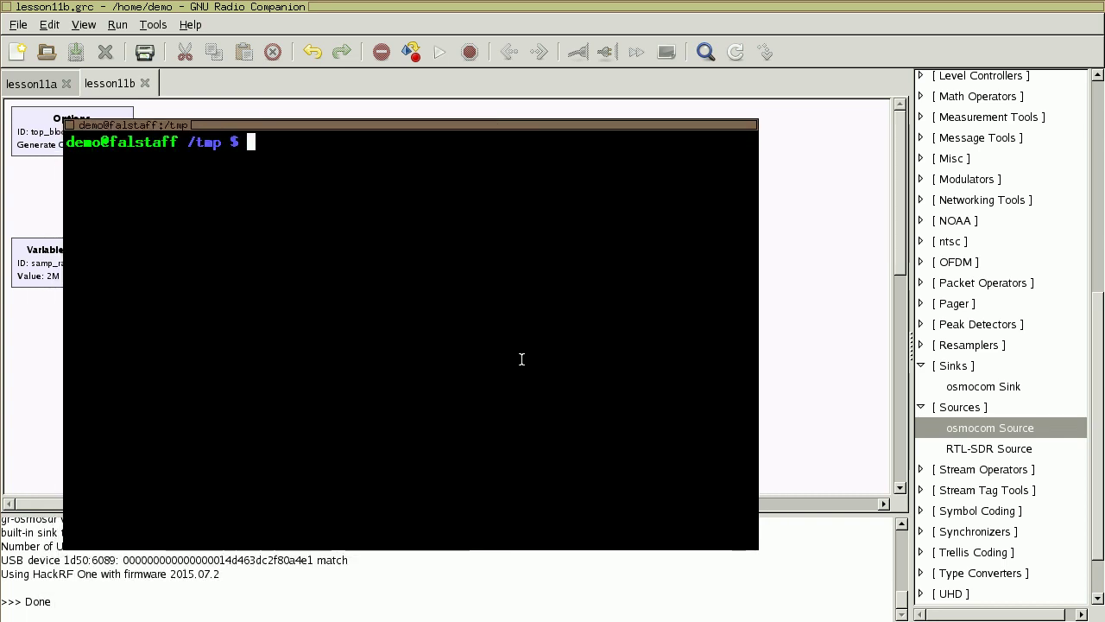
{"action": "type", "text": "inspectrum -r "}
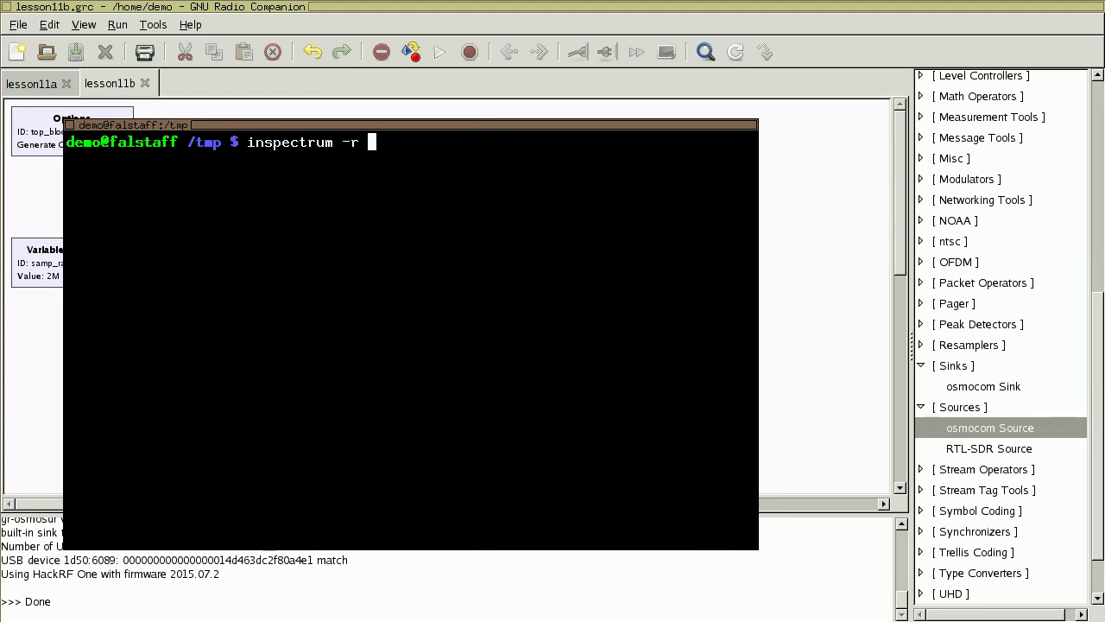
{"action": "type", "text": "2e6 car"}
{"action": "key", "text": "Return"}
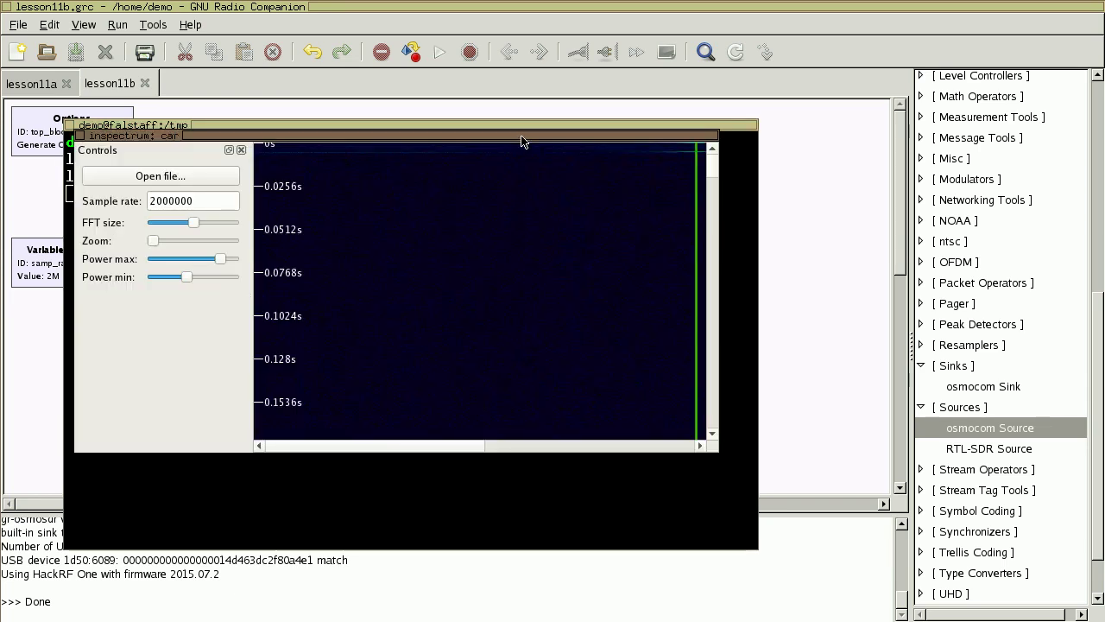
{"action": "left_click_drag", "start_coordinate": [522, 141], "coordinate": [444, 20]}
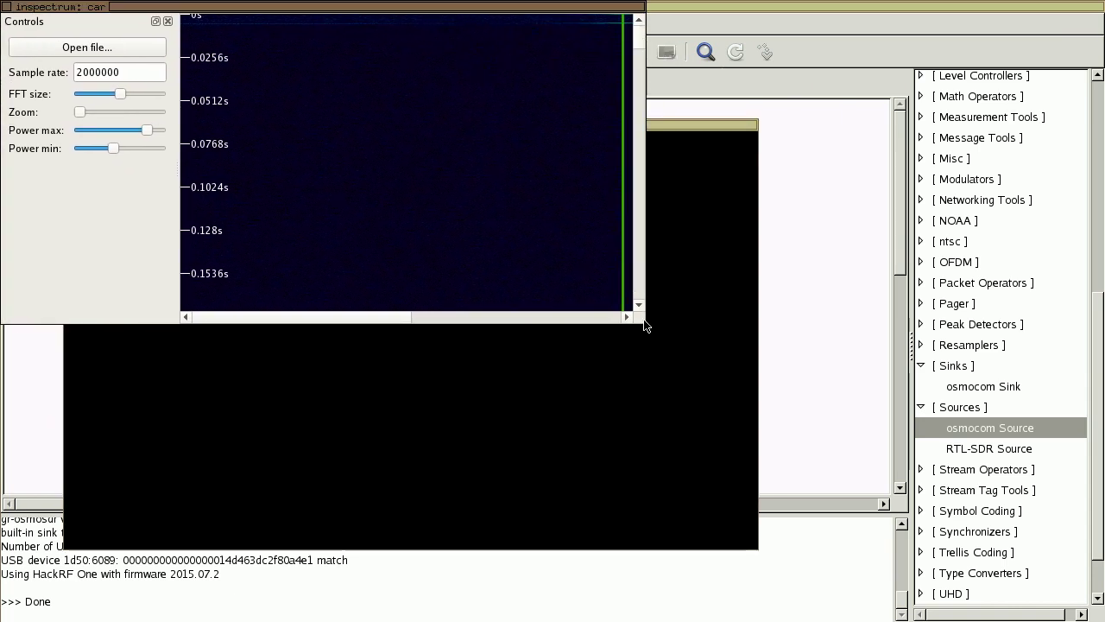
{"action": "left_click_drag", "start_coordinate": [644, 328], "coordinate": [1073, 602]}
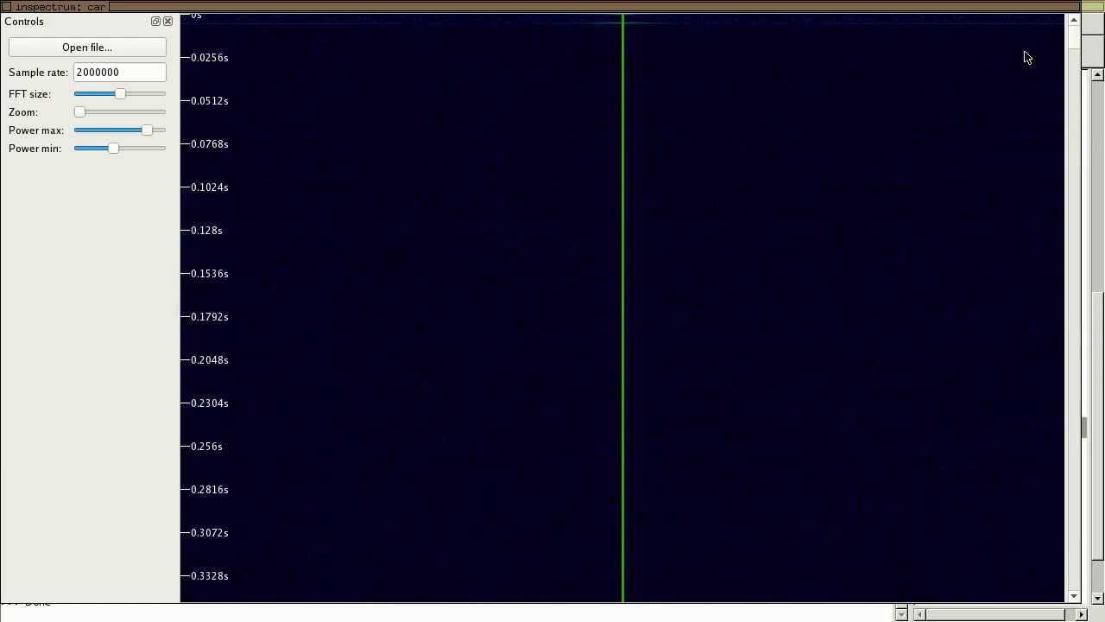
Go to the signal burst near 3.84 s, zoom in closely, lower the maximum power and raise the minimum to isolate the pulses
{"action": "left_click_drag", "start_coordinate": [1075, 65], "coordinate": [1071, 250]}
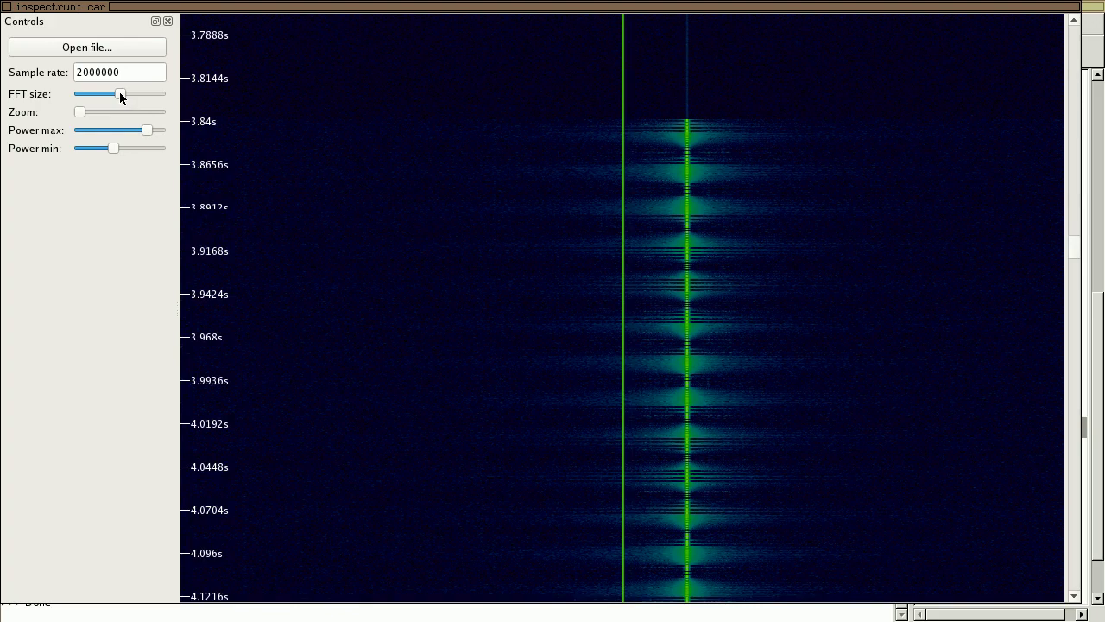
{"action": "left_click_drag", "start_coordinate": [119, 92], "coordinate": [140, 128]}
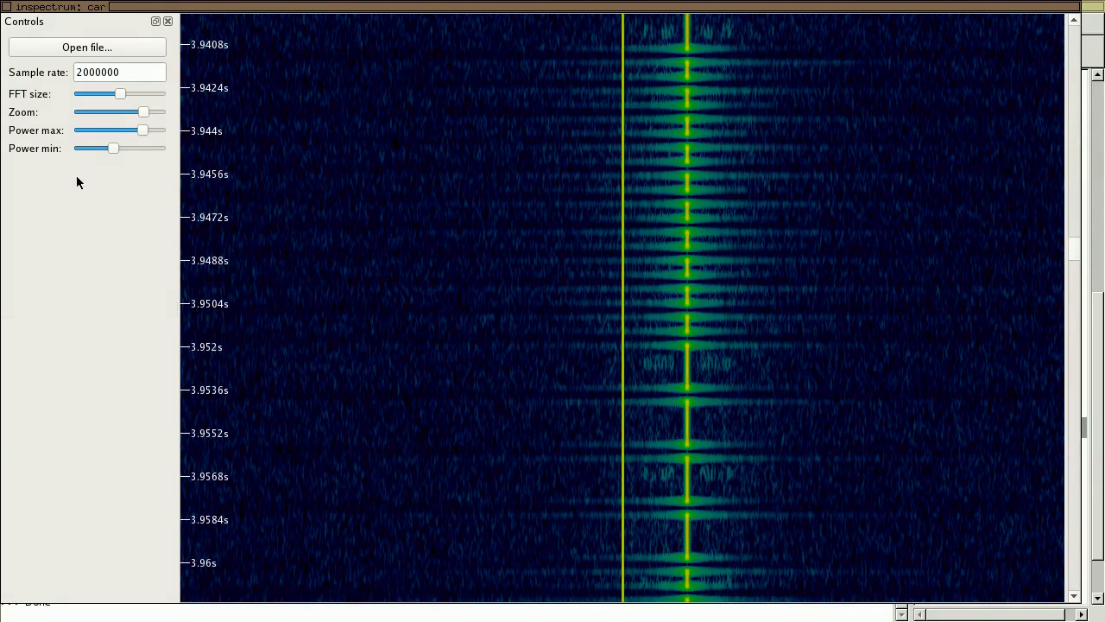
{"action": "mouse_move", "coordinate": [107, 148]}
{"action": "left_mouse_down"}
{"action": "mouse_move", "coordinate": [97, 151]}
{"action": "mouse_move", "coordinate": [125, 151]}
{"action": "mouse_move", "coordinate": [140, 128]}
{"action": "mouse_move", "coordinate": [125, 149]}
{"action": "left_mouse_up"}
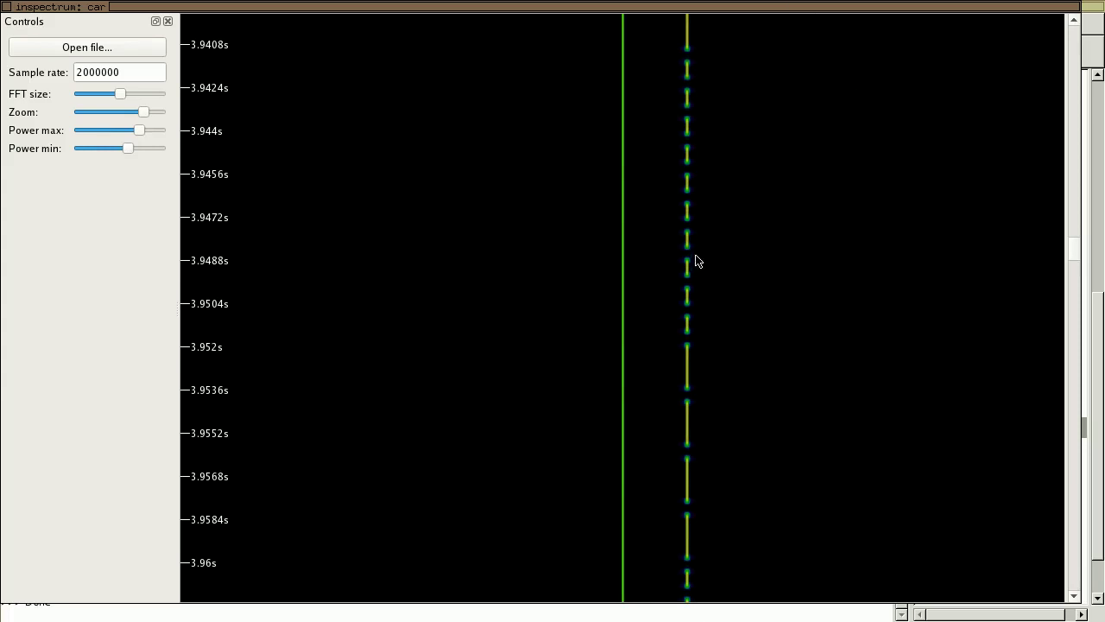
Examine the pulse patterns from the burst's start near 3.84 s through the transmission around 6.88 s
{"action": "left_click_drag", "start_coordinate": [1075, 256], "coordinate": [1076, 250]}
{"action": "scroll", "coordinate": [915, 271], "scroll_direction": "down", "scroll_amount": 7}
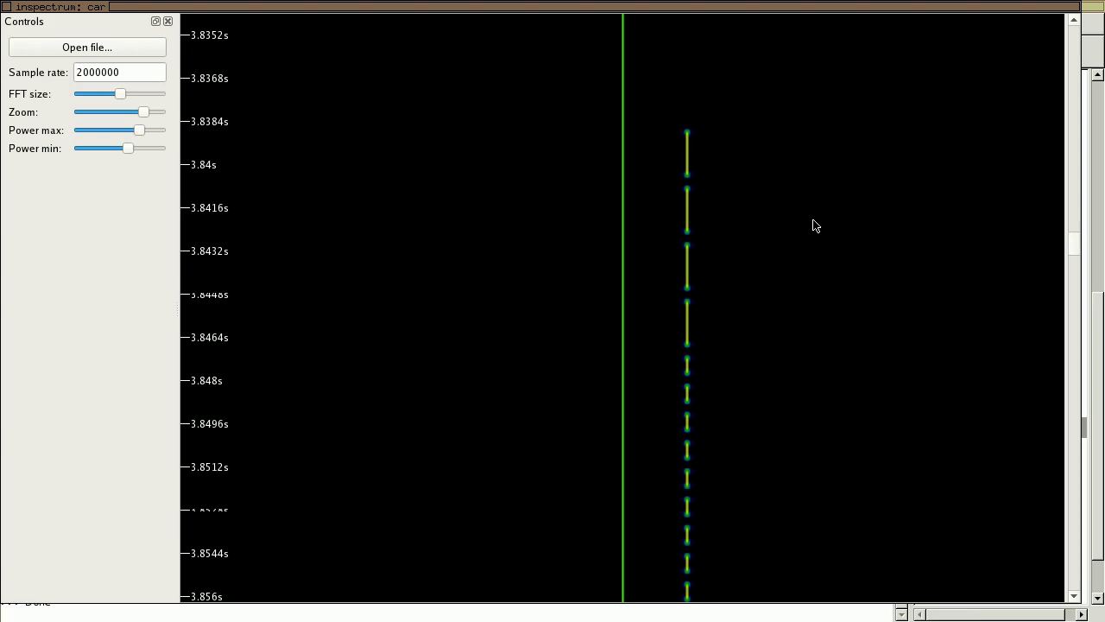
{"action": "left_click_drag", "start_coordinate": [1074, 251], "coordinate": [1070, 131]}
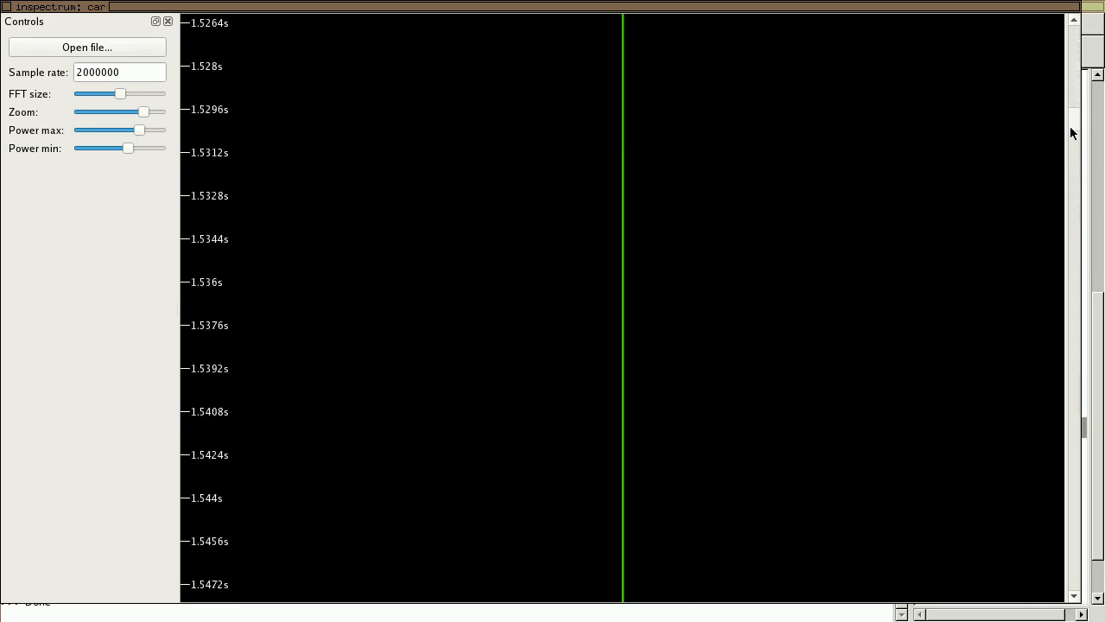
{"action": "left_click_drag", "start_coordinate": [1066, 171], "coordinate": [1057, 414]}
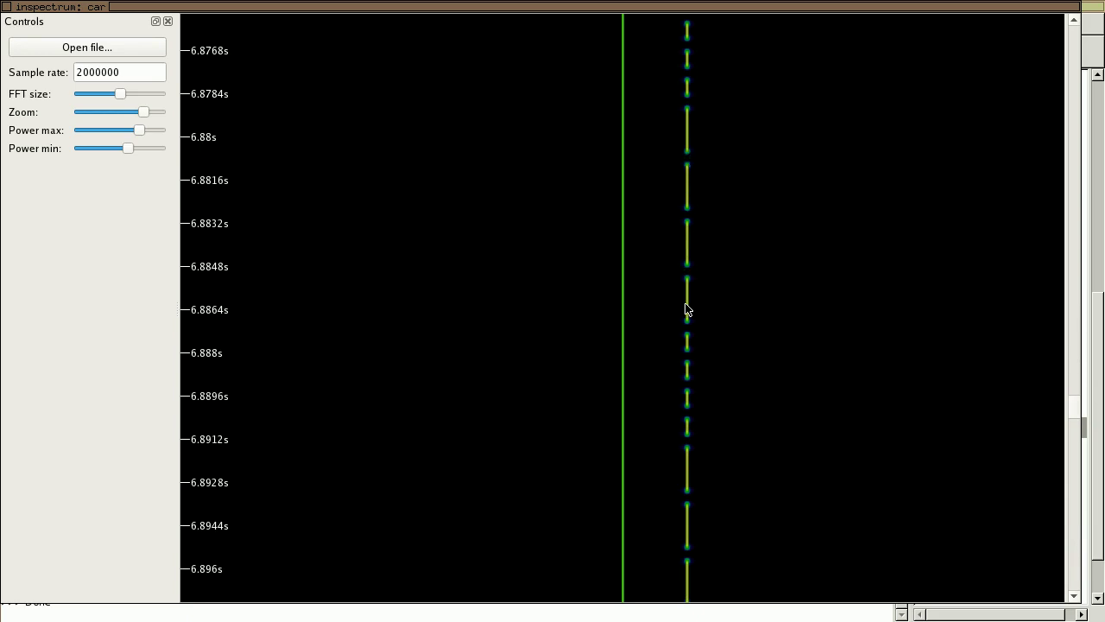
Examine the pulses around 6.66 s with a lower maximum power, and leave inspectrum and the terminal for the lesson11b flowgraph
{"action": "mouse_move", "coordinate": [1075, 402]}
{"action": "left_mouse_down"}
{"action": "mouse_move", "coordinate": [1071, 440]}
{"action": "mouse_move", "coordinate": [1061, 369]}
{"action": "mouse_move", "coordinate": [1076, 402]}
{"action": "left_mouse_up"}
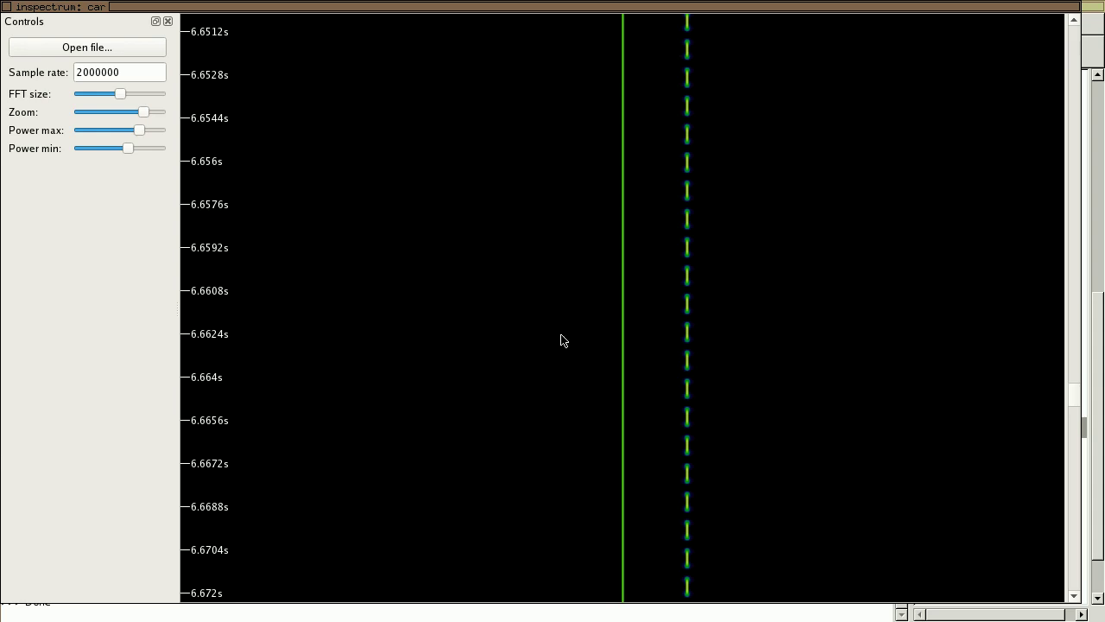
{"action": "left_click_drag", "start_coordinate": [136, 127], "coordinate": [130, 130]}
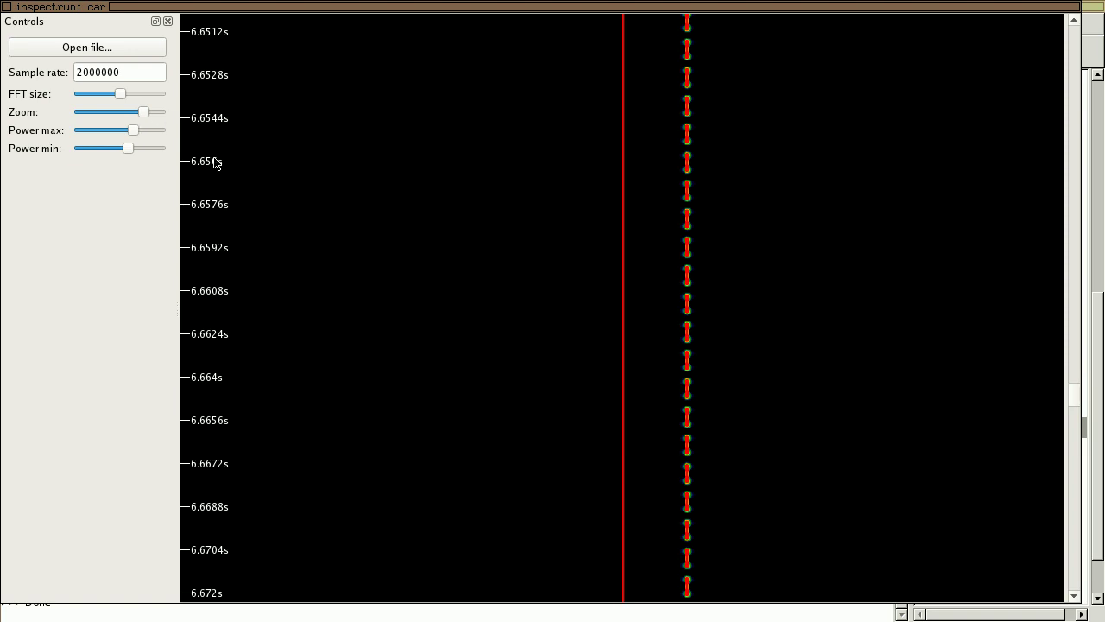
{"action": "key", "text": "ctrl+q"}
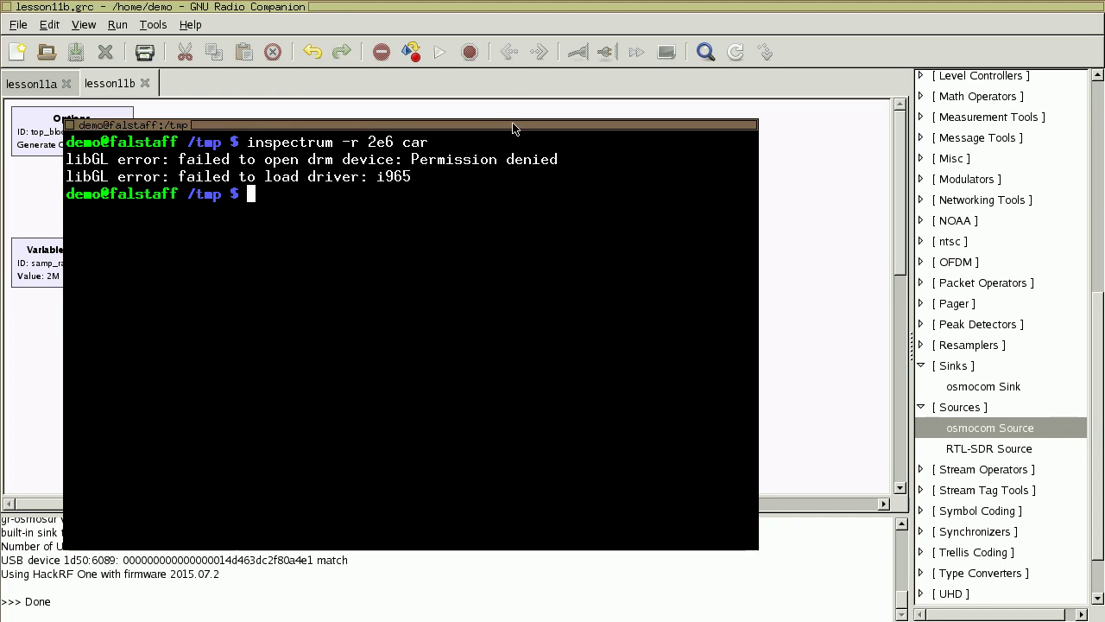
{"action": "key", "text": "alt+F9"}
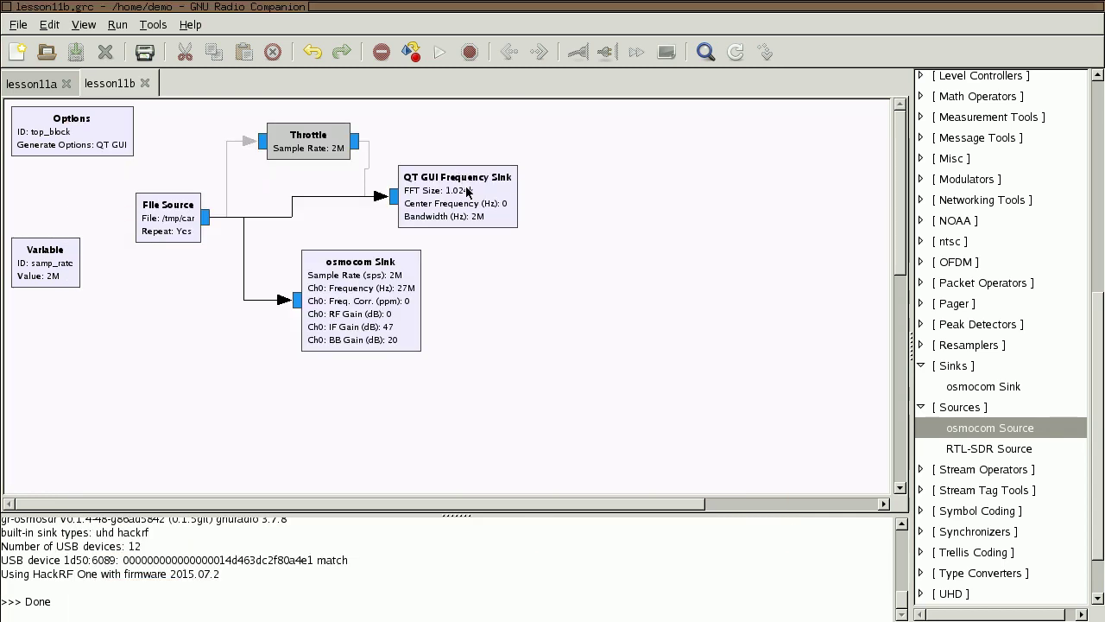
Add a QT GUI Time Sink directly below the QT GUI Frequency Sink, moving the osmocom Sink down to make room
{"action": "left_click", "coordinate": [466, 192]}
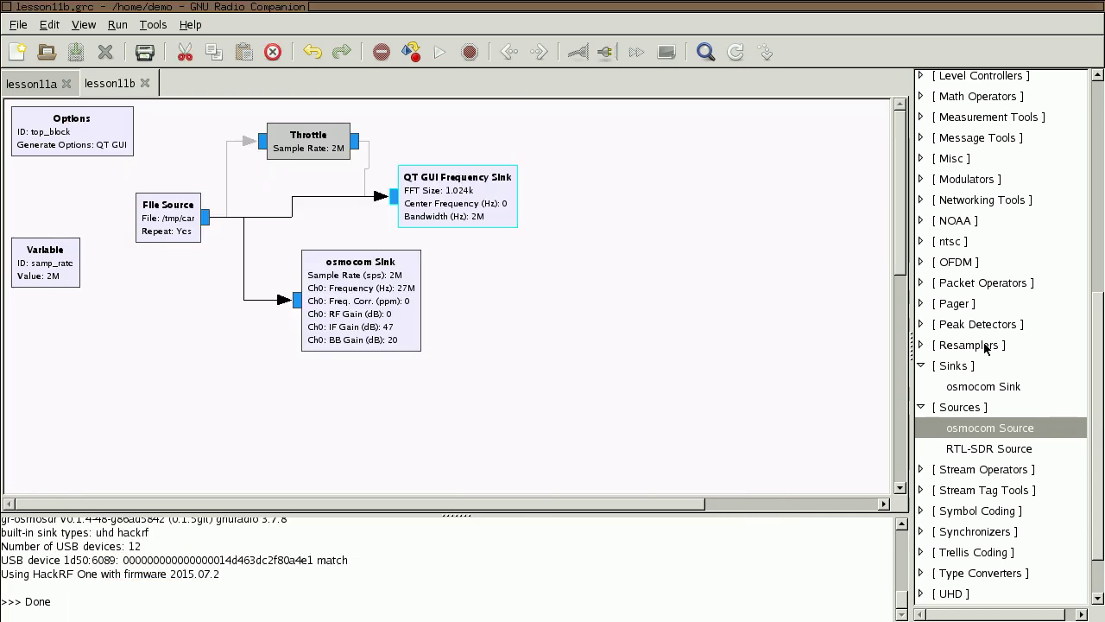
{"action": "scroll", "coordinate": [941, 367], "scroll_direction": "up", "scroll_amount": 3}
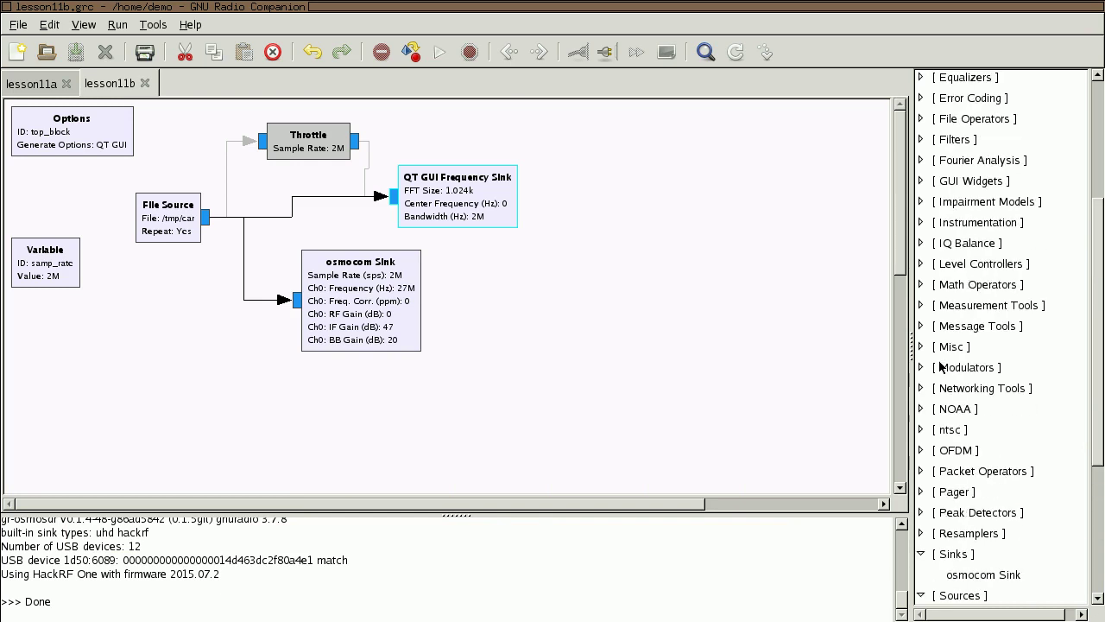
{"action": "left_click", "coordinate": [921, 222]}
{"action": "left_click", "coordinate": [935, 244]}
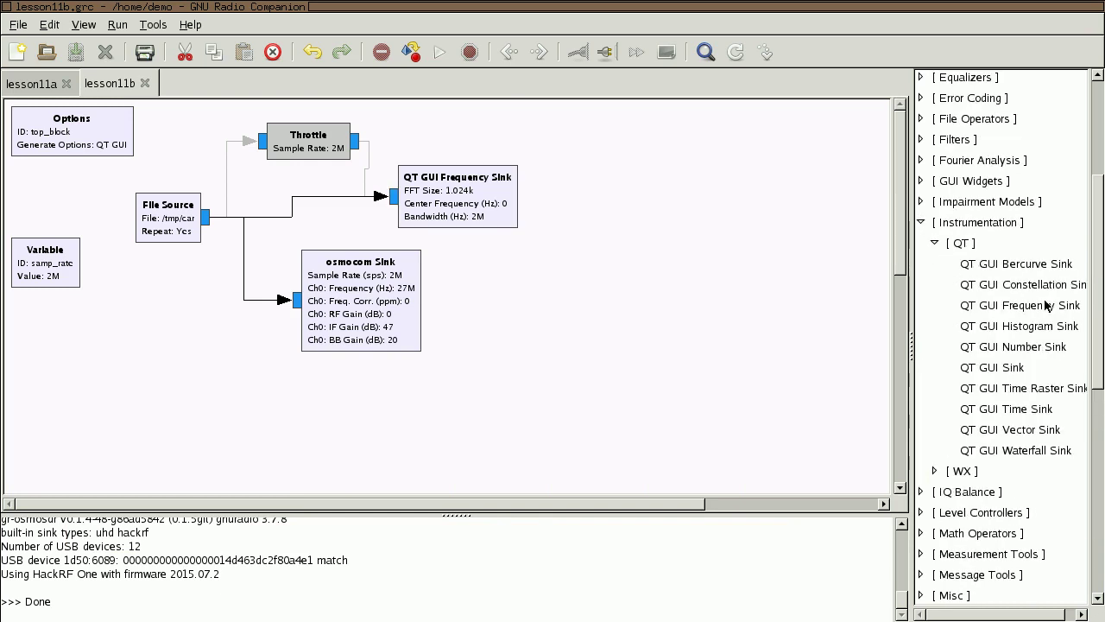
{"action": "left_click_drag", "start_coordinate": [1024, 409], "coordinate": [523, 268]}
{"action": "left_click_drag", "start_coordinate": [566, 303], "coordinate": [489, 285]}
{"action": "left_click_drag", "start_coordinate": [369, 308], "coordinate": [348, 378]}
{"action": "left_click_drag", "start_coordinate": [543, 295], "coordinate": [494, 282]}
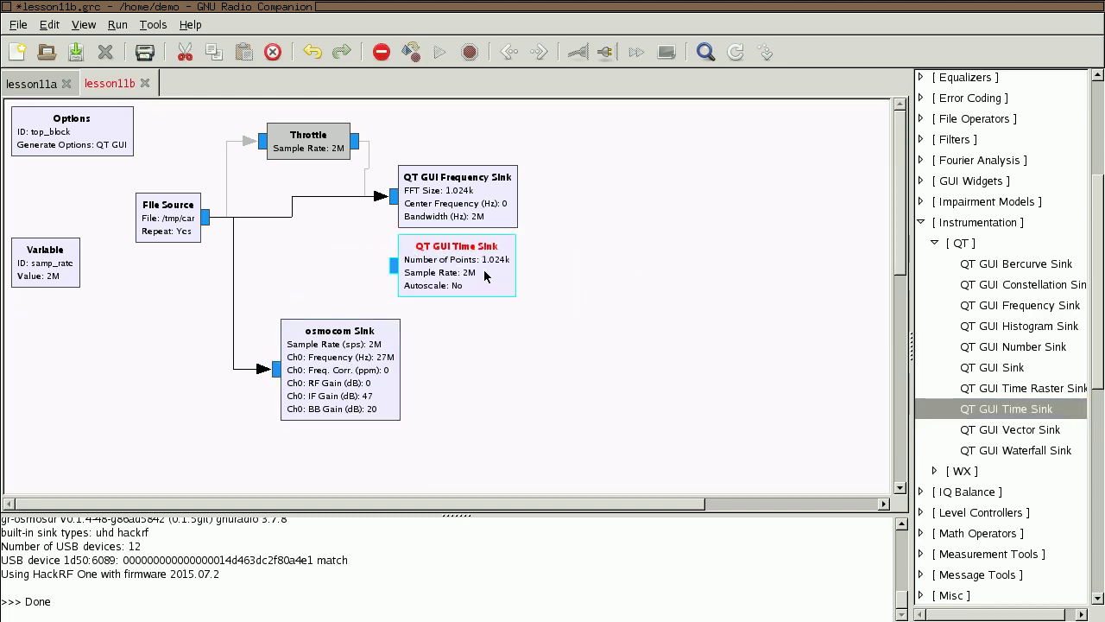
Look through the WX instrumentation blocks for the WX GUI Scope Sink and compare it with the QT GUI Time Sink
{"action": "left_click", "coordinate": [933, 472]}
{"action": "scroll", "coordinate": [964, 461], "scroll_direction": "down", "scroll_amount": 2}
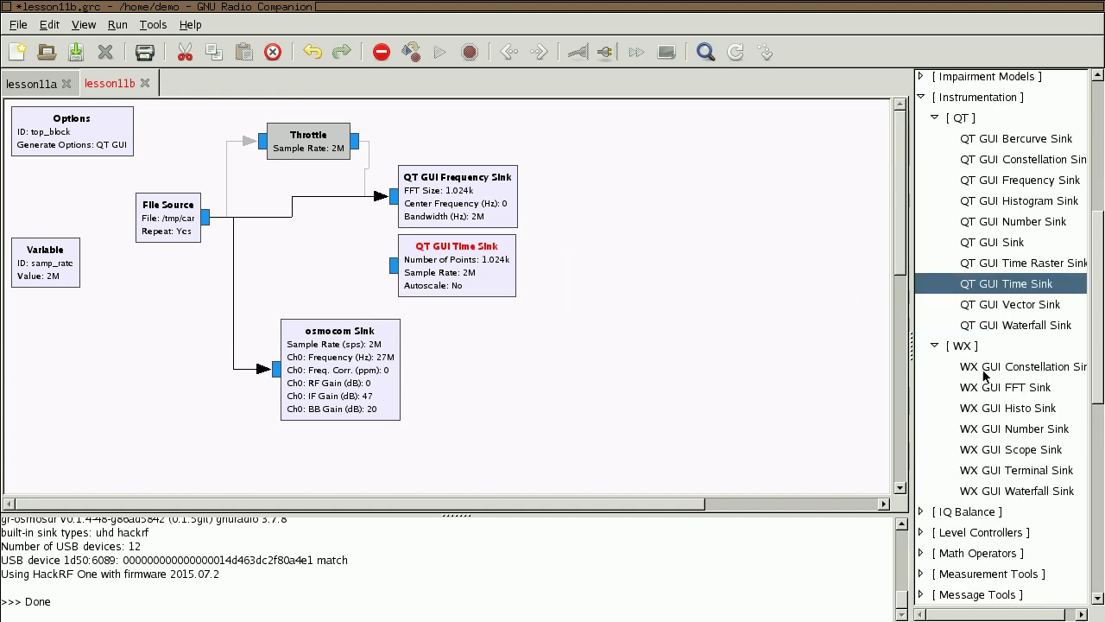
{"action": "left_click", "coordinate": [1012, 454]}
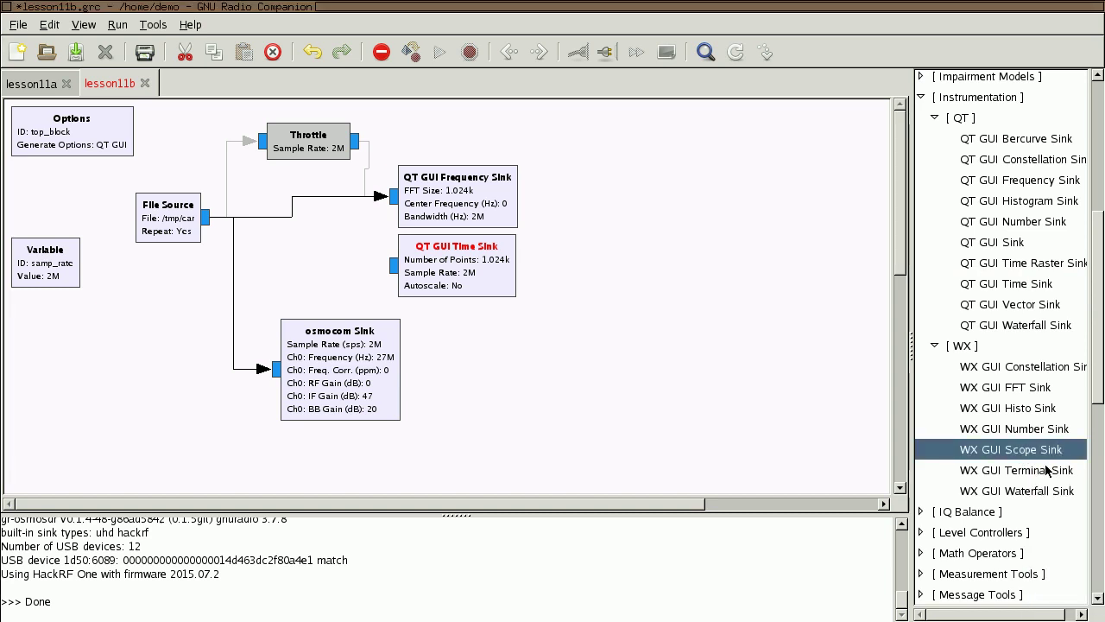
{"action": "left_click", "coordinate": [1025, 289]}
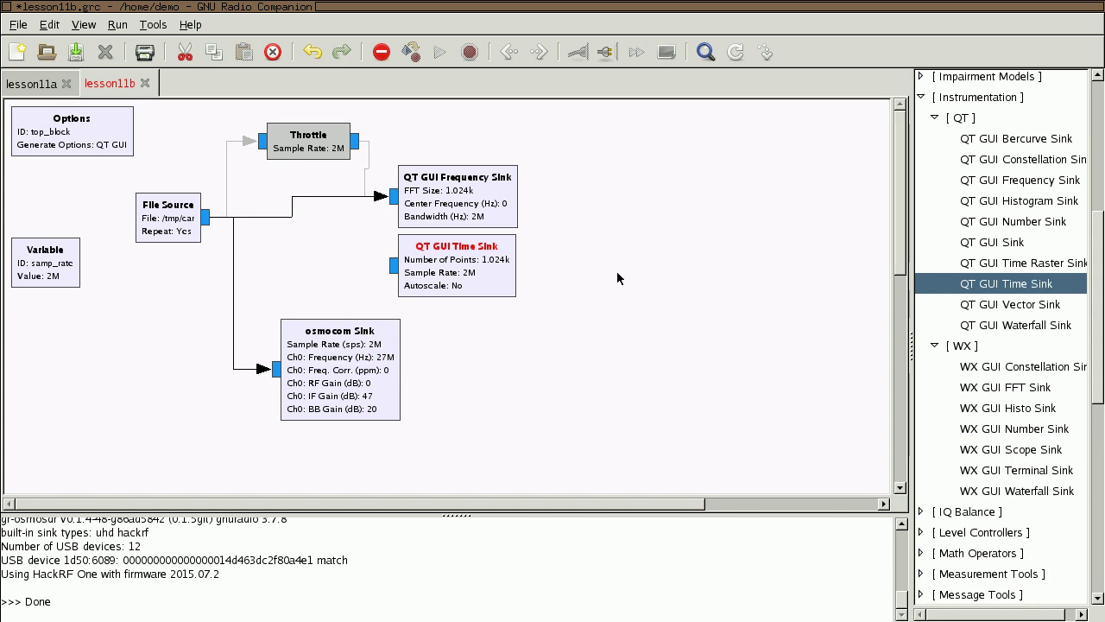
Connect the Throttle's output to the QT GUI Time Sink and delete the direct File Source connection to the QT GUI Frequency Sink
{"action": "left_click", "coordinate": [387, 268]}
{"action": "left_click", "coordinate": [389, 269]}
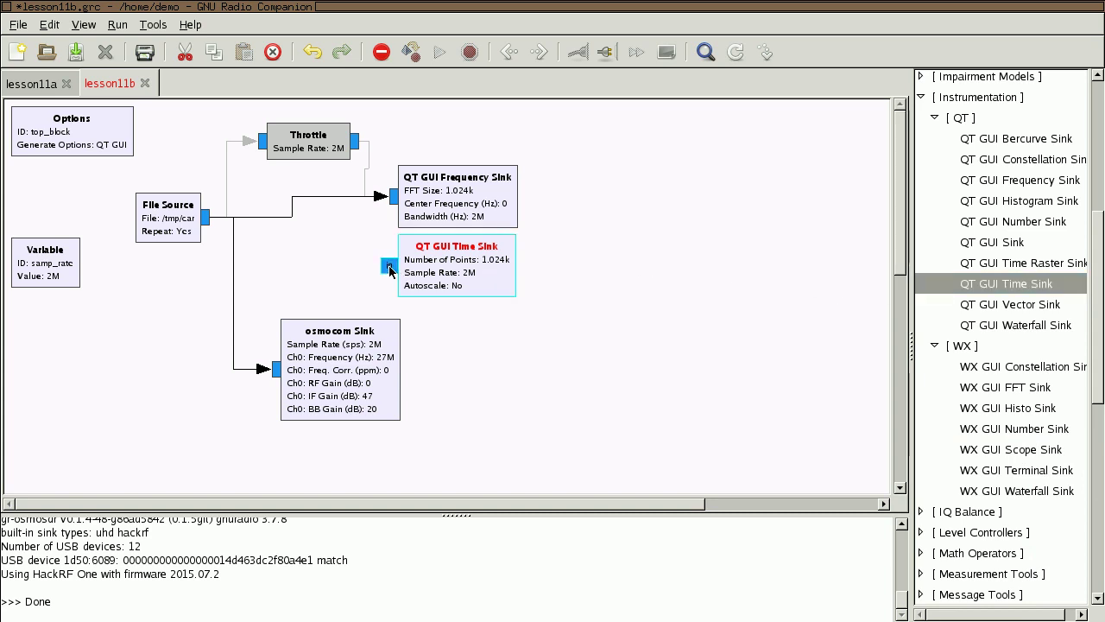
{"action": "left_click", "coordinate": [361, 143]}
{"action": "left_click", "coordinate": [362, 196]}
{"action": "key", "text": "Delete"}
Enable the Throttle block and disable the osmocom Sink
{"action": "left_click", "coordinate": [319, 154]}
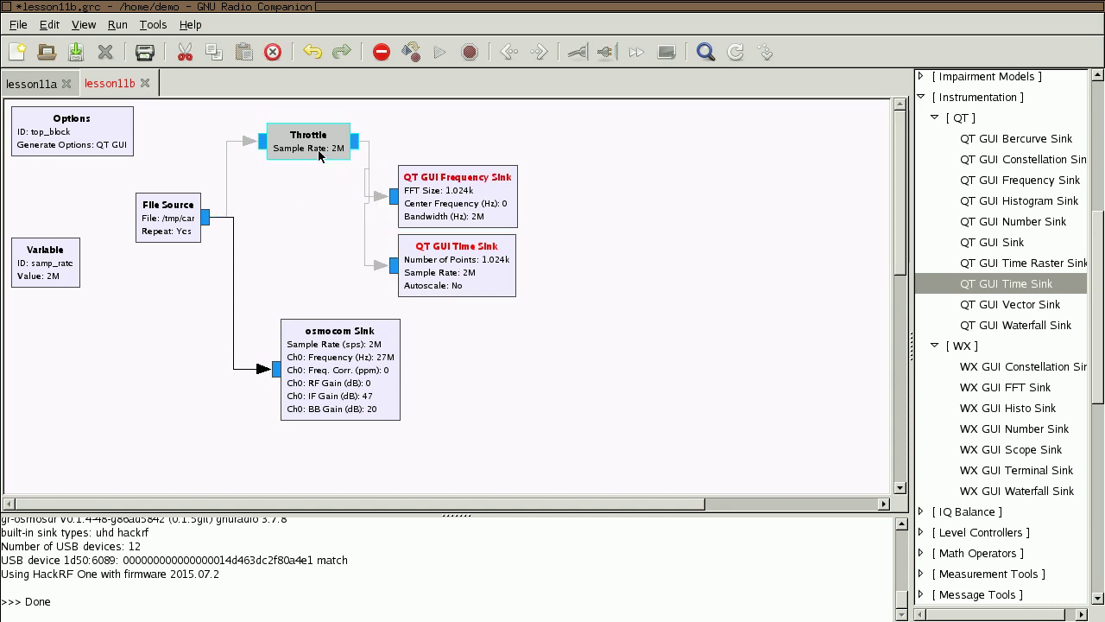
{"action": "key", "text": "e"}
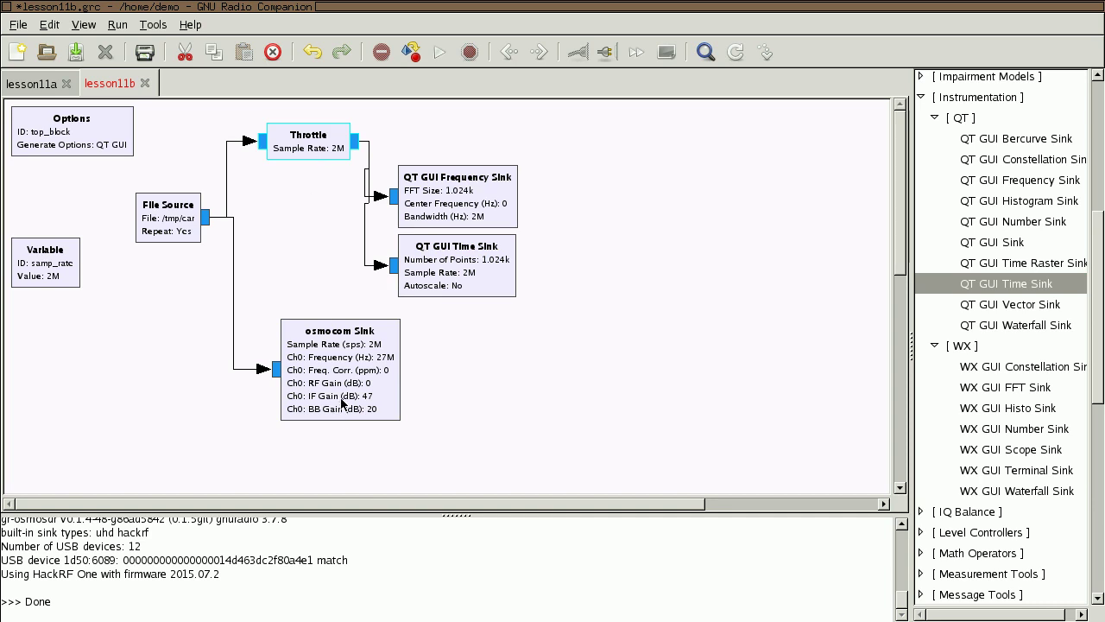
{"action": "right_click", "coordinate": [297, 346]}
{"action": "left_click", "coordinate": [420, 491]}
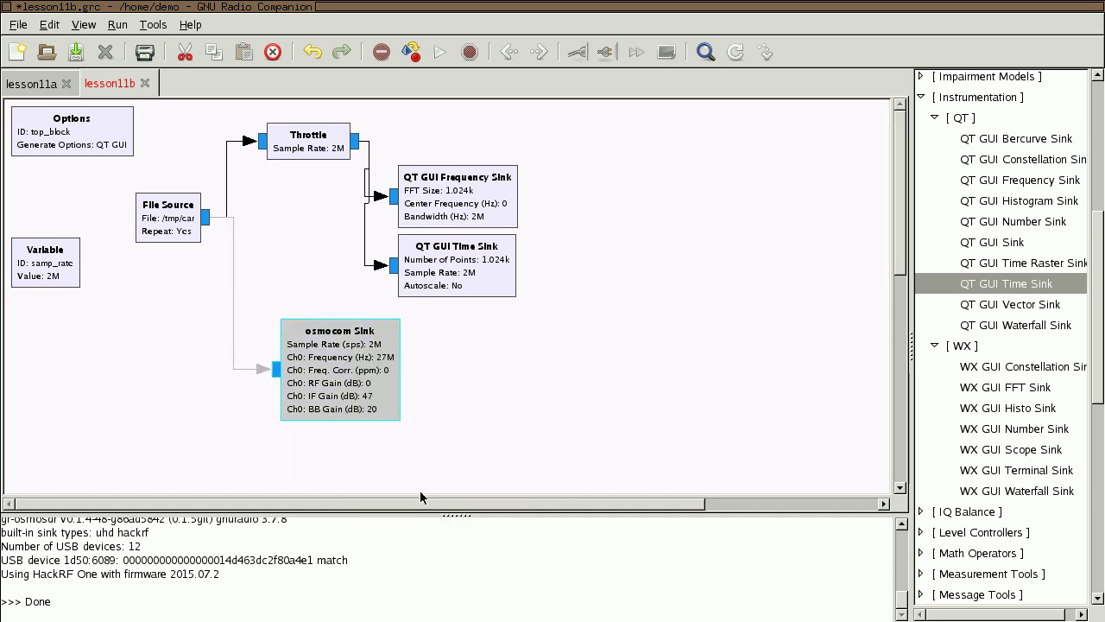
Spread the QT GUI Frequency Sink and QT GUI Time Sink apart horizontally and run the flowgraph
{"action": "left_click_drag", "start_coordinate": [450, 177], "coordinate": [491, 170]}
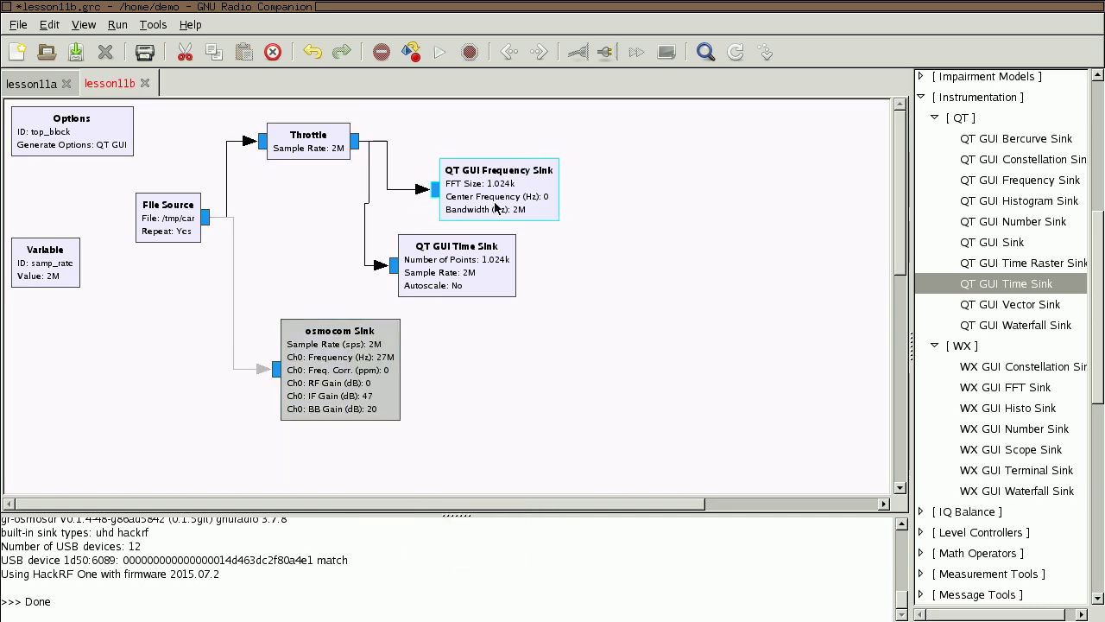
{"action": "left_click_drag", "start_coordinate": [469, 272], "coordinate": [449, 272]}
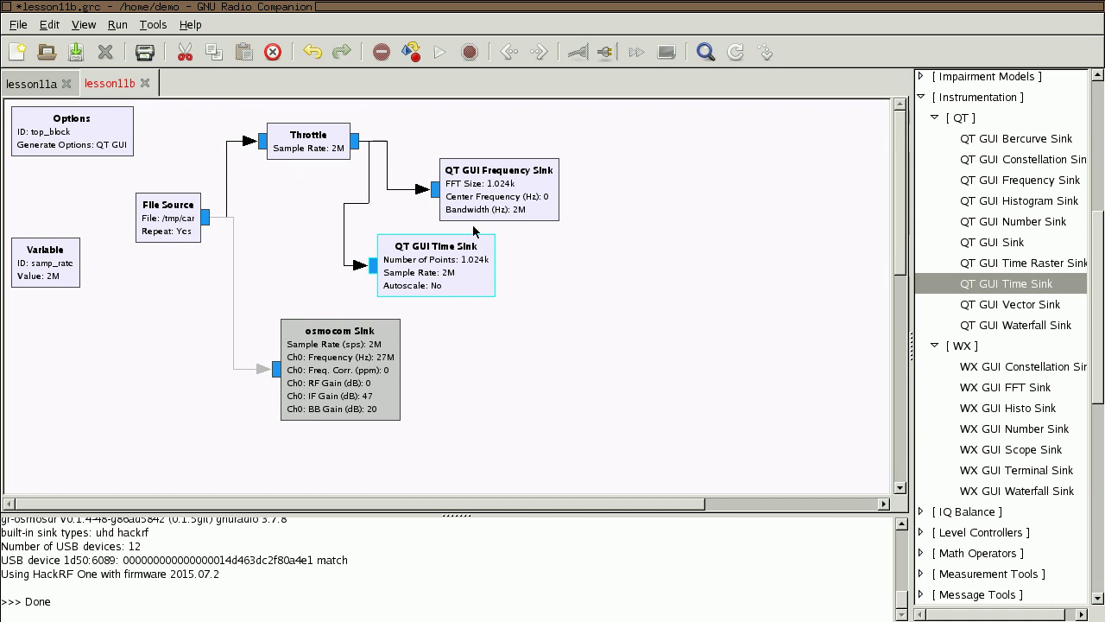
{"action": "left_click", "coordinate": [441, 52]}
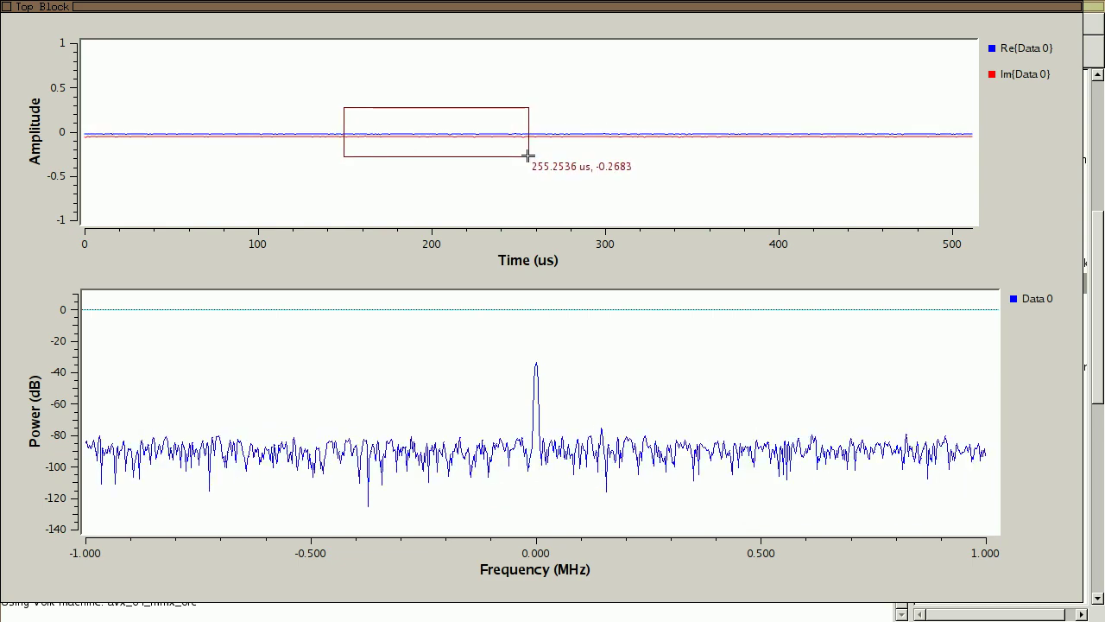
Zoom the time plot in to about 150 to 270 us and amplitudes between about -0.3 and 0.3
{"action": "left_click_drag", "start_coordinate": [529, 159], "coordinate": [342, 162]}
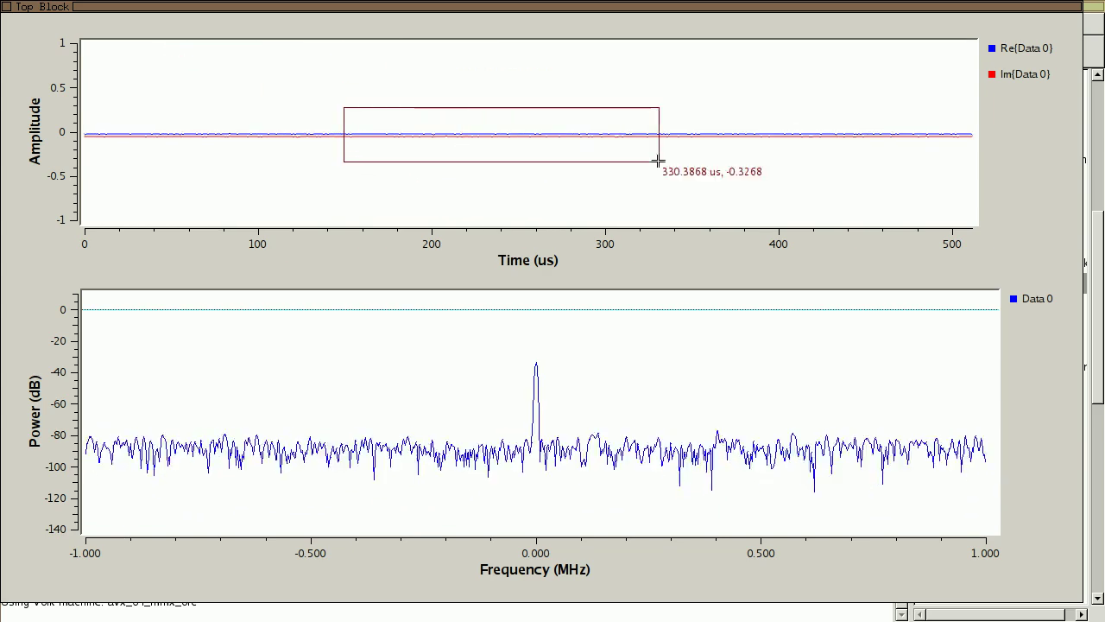
{"action": "left_click_drag", "start_coordinate": [542, 168], "coordinate": [553, 159]}
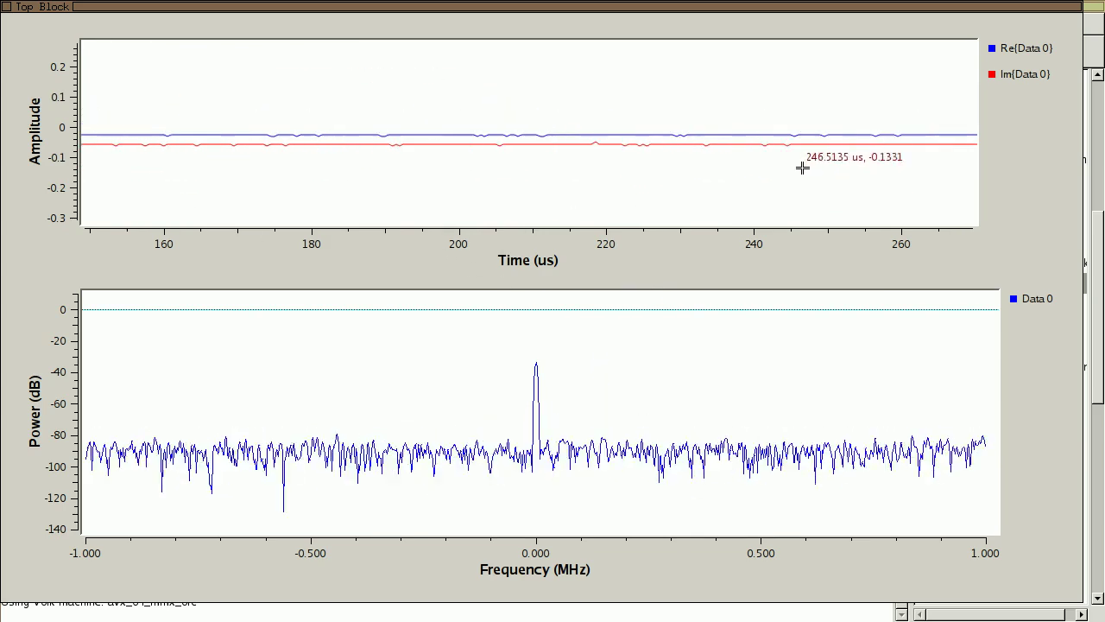
Stop and restart the time plot repeatedly until it is frozen on the sine waves of a car signal pulse
{"action": "right_click", "coordinate": [839, 67]}
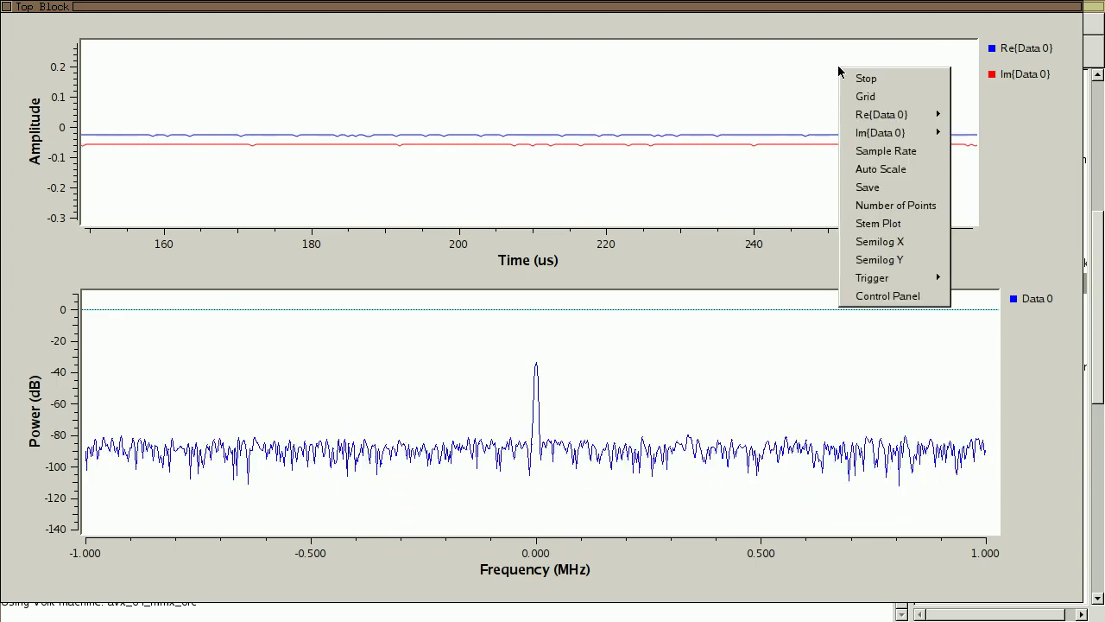
{"action": "left_click", "coordinate": [886, 80]}
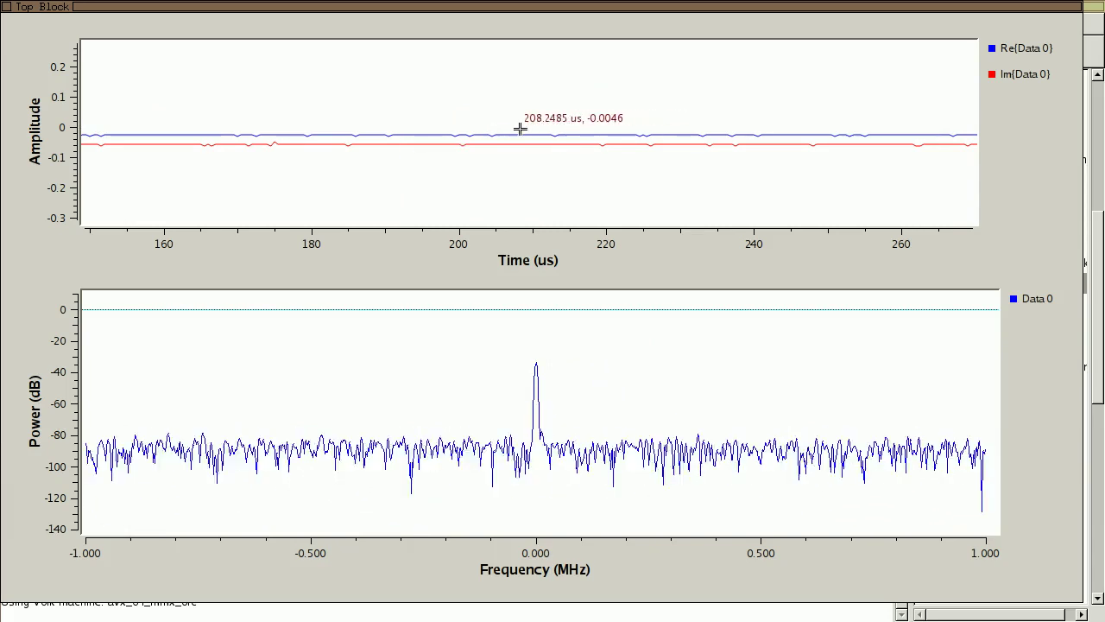
{"action": "right_click", "coordinate": [510, 124]}
{"action": "left_click", "coordinate": [544, 135]}
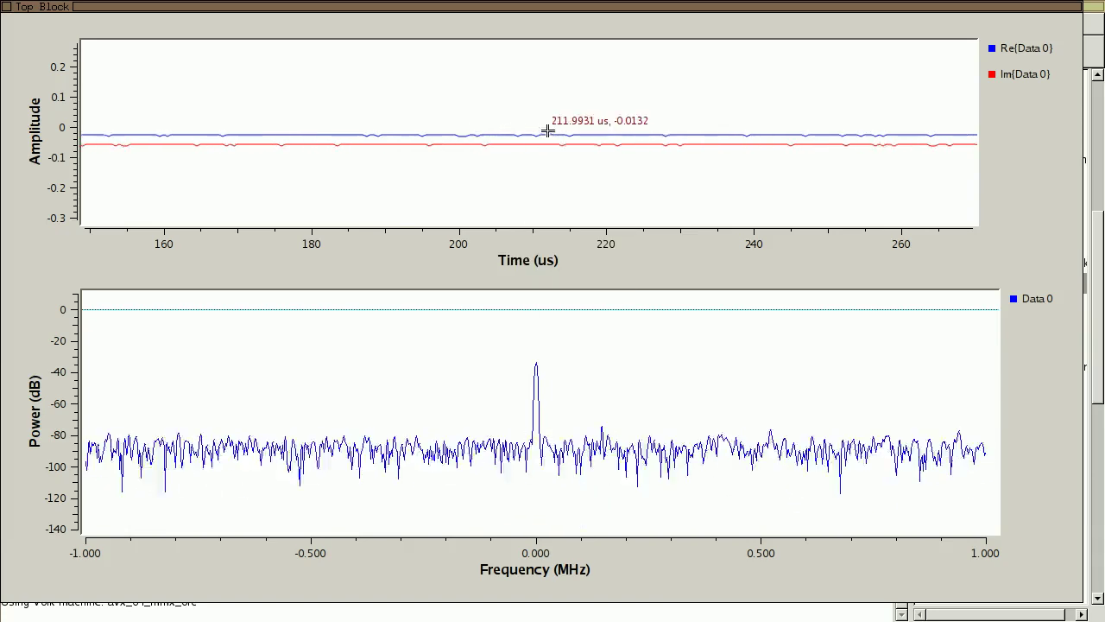
{"action": "right_click", "coordinate": [718, 61]}
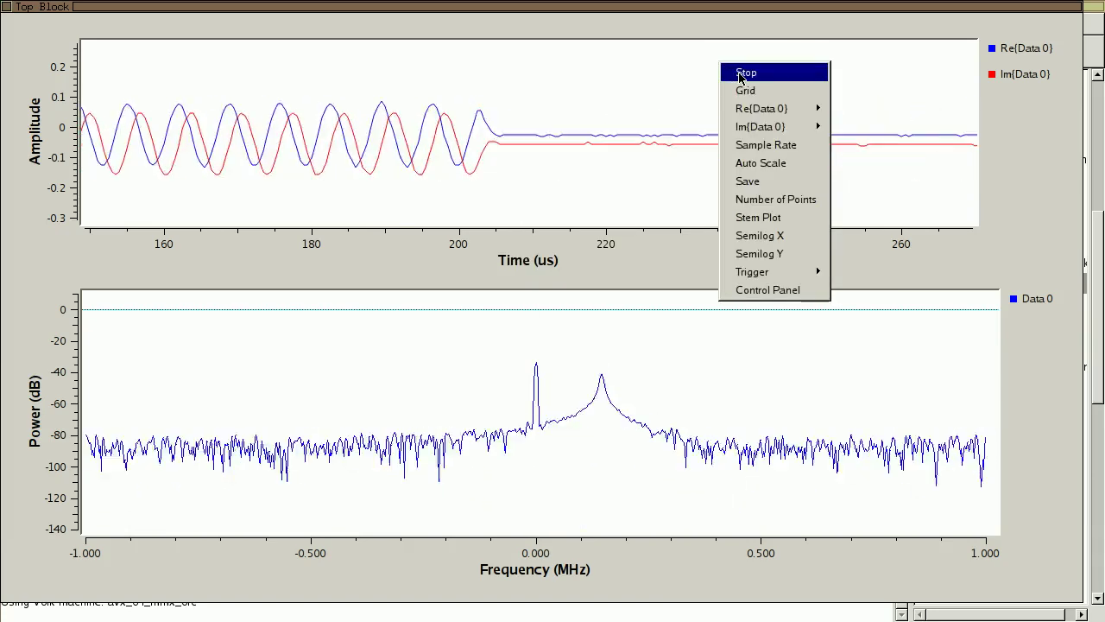
{"action": "left_click", "coordinate": [739, 73]}
{"action": "right_click", "coordinate": [740, 74]}
{"action": "left_click", "coordinate": [756, 83]}
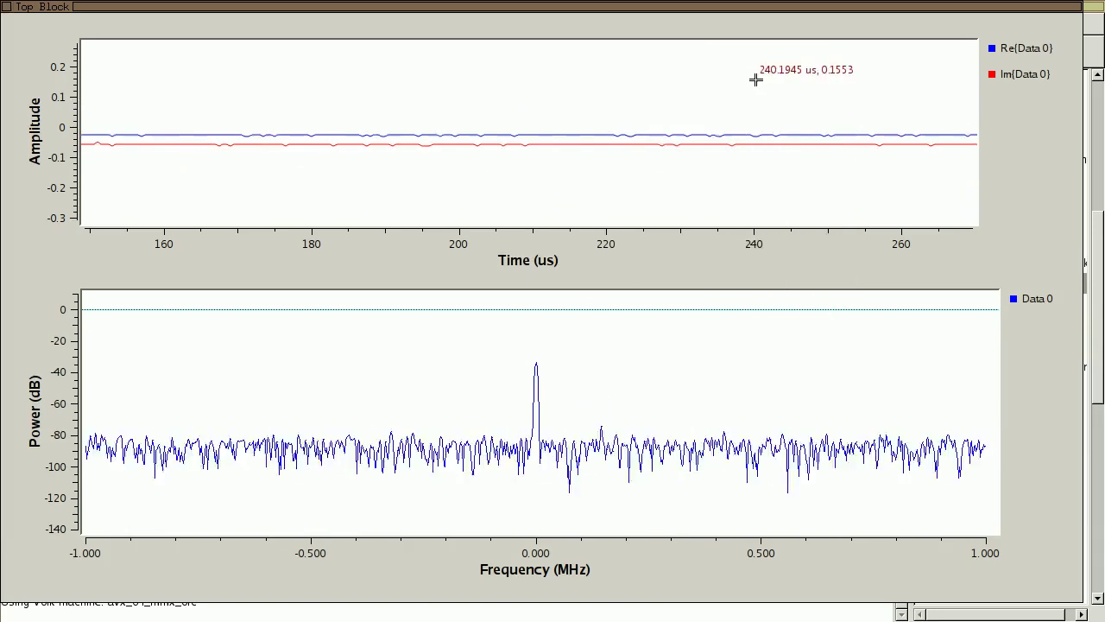
{"action": "right_click", "coordinate": [755, 83]}
{"action": "left_click", "coordinate": [783, 95]}
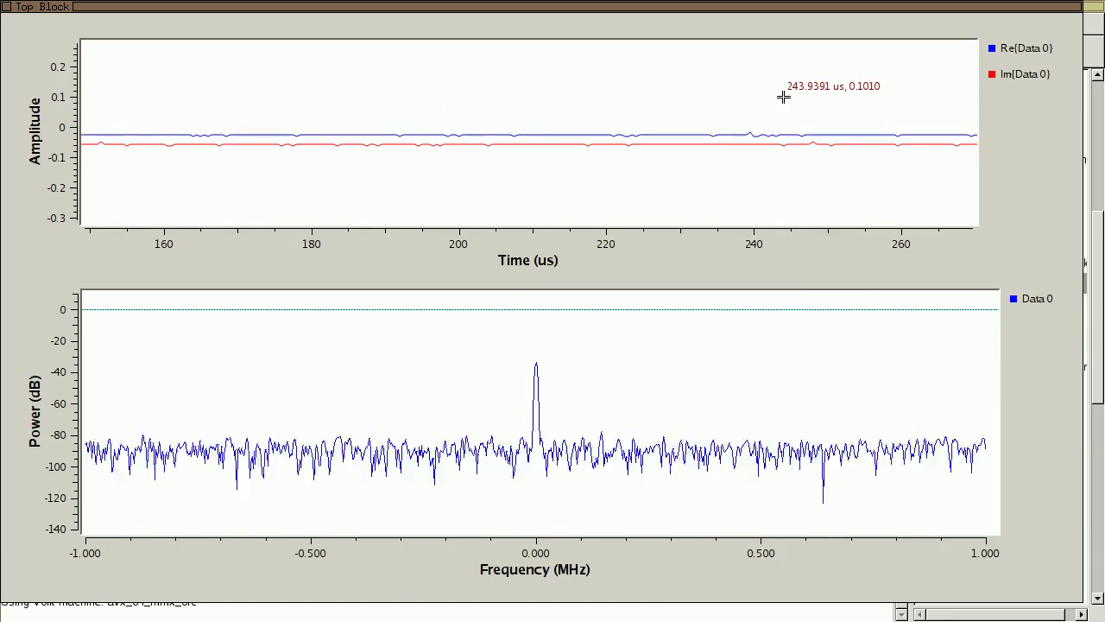
{"action": "right_click", "coordinate": [783, 96]}
{"action": "left_click", "coordinate": [796, 105]}
{"action": "right_click", "coordinate": [792, 98]}
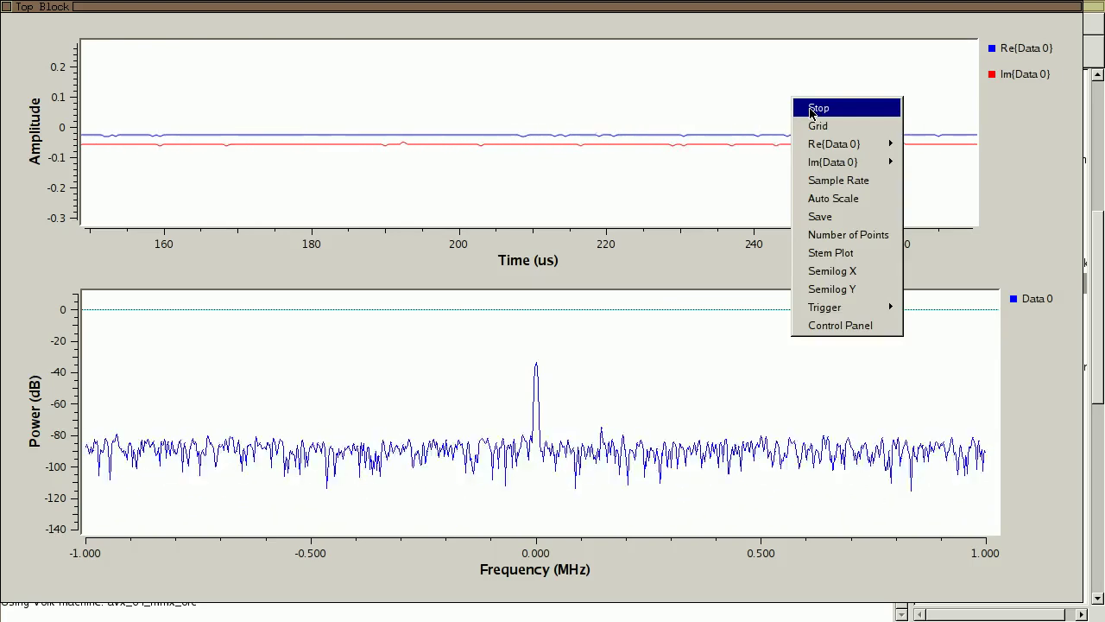
{"action": "left_click", "coordinate": [811, 109]}
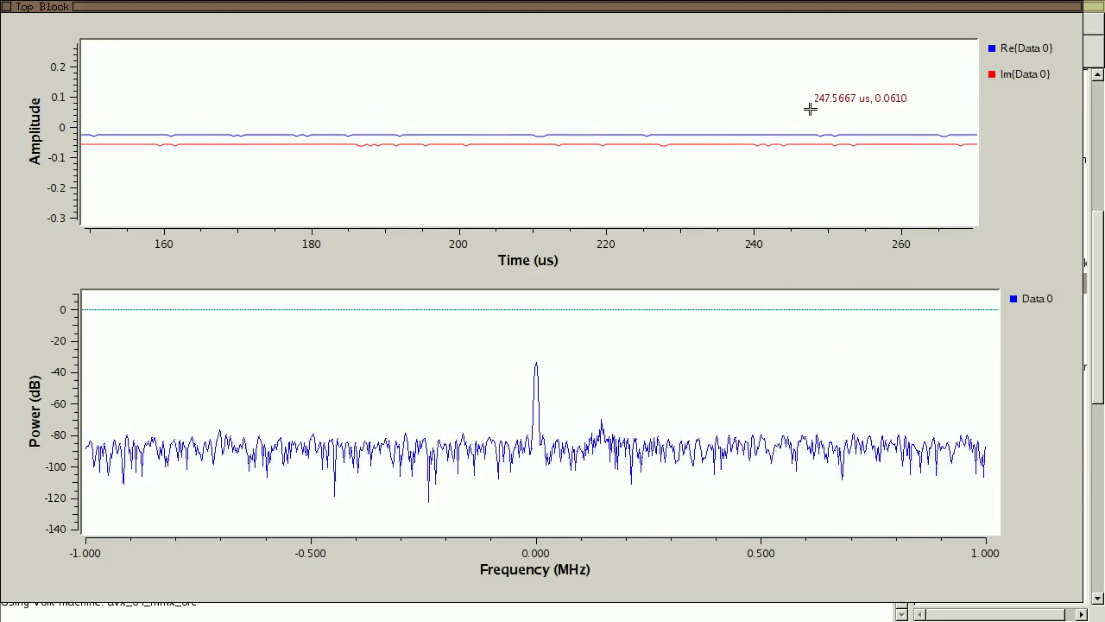
{"action": "right_click", "coordinate": [557, 88]}
{"action": "left_click", "coordinate": [612, 96]}
{"action": "right_click", "coordinate": [615, 101]}
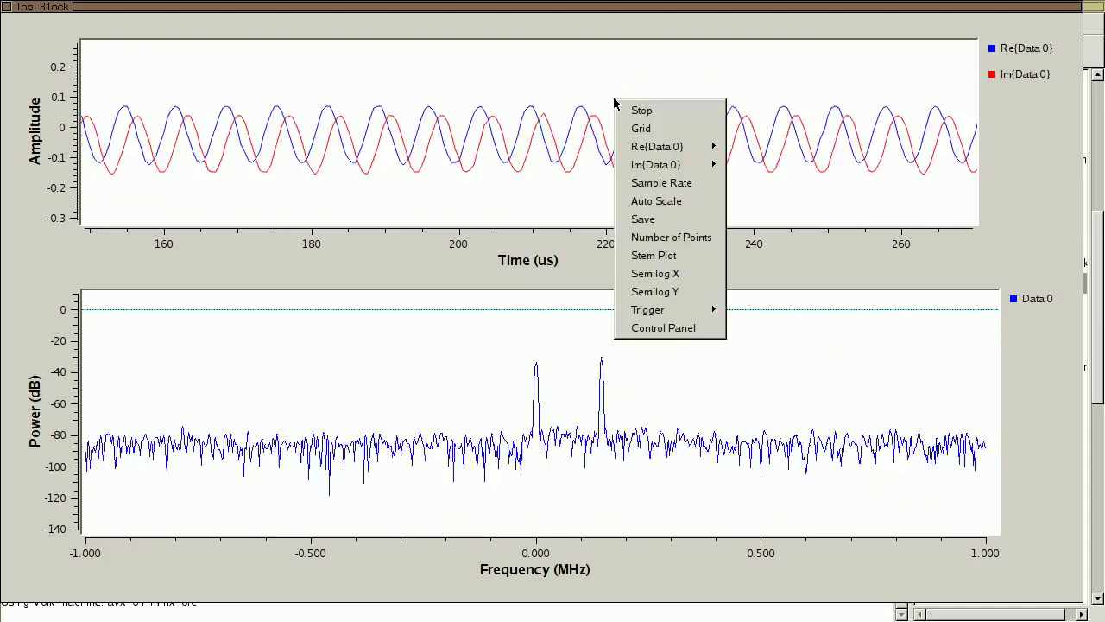
{"action": "left_click", "coordinate": [635, 110]}
{"action": "right_click", "coordinate": [633, 112]}
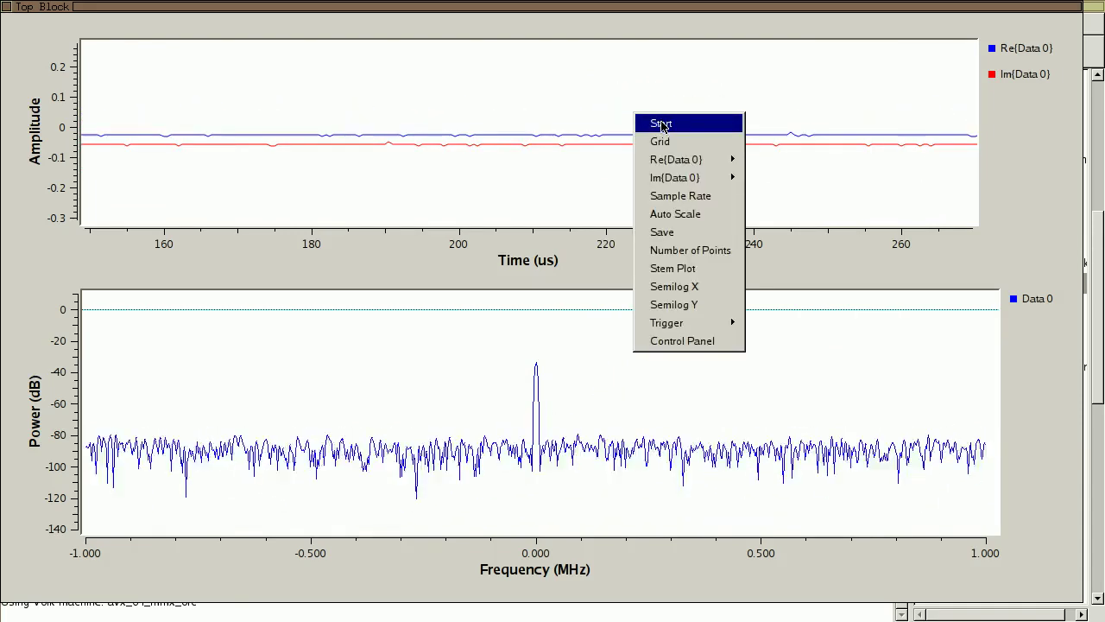
{"action": "left_click", "coordinate": [663, 127]}
{"action": "right_click", "coordinate": [686, 110]}
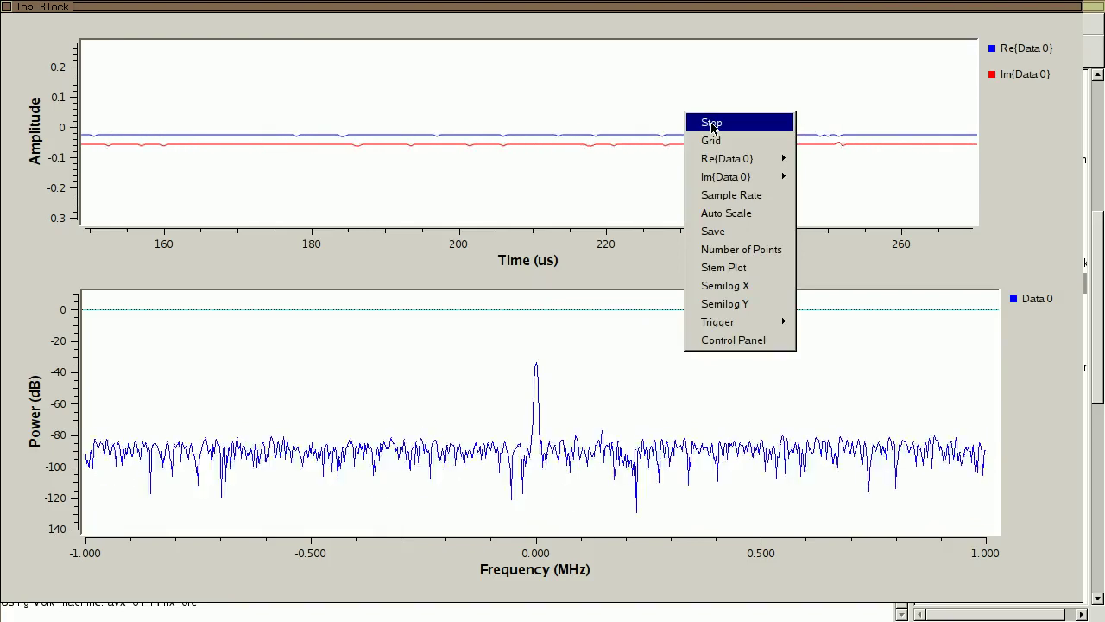
{"action": "left_click", "coordinate": [713, 124]}
{"action": "right_click", "coordinate": [711, 127]}
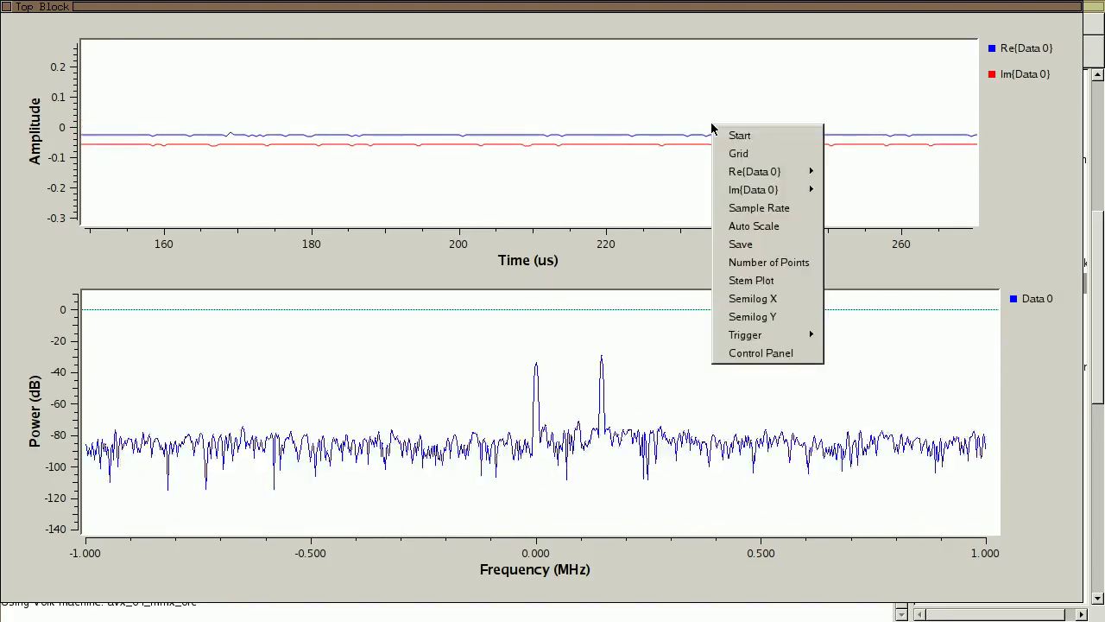
{"action": "left_click", "coordinate": [739, 136]}
{"action": "right_click", "coordinate": [772, 115]}
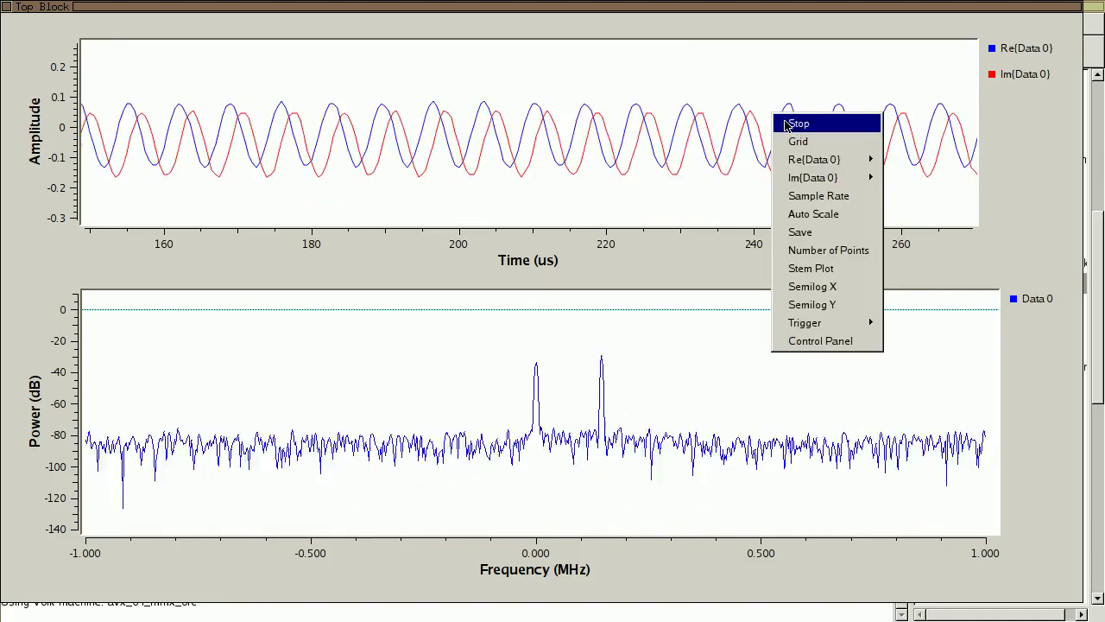
{"action": "left_click", "coordinate": [786, 126]}
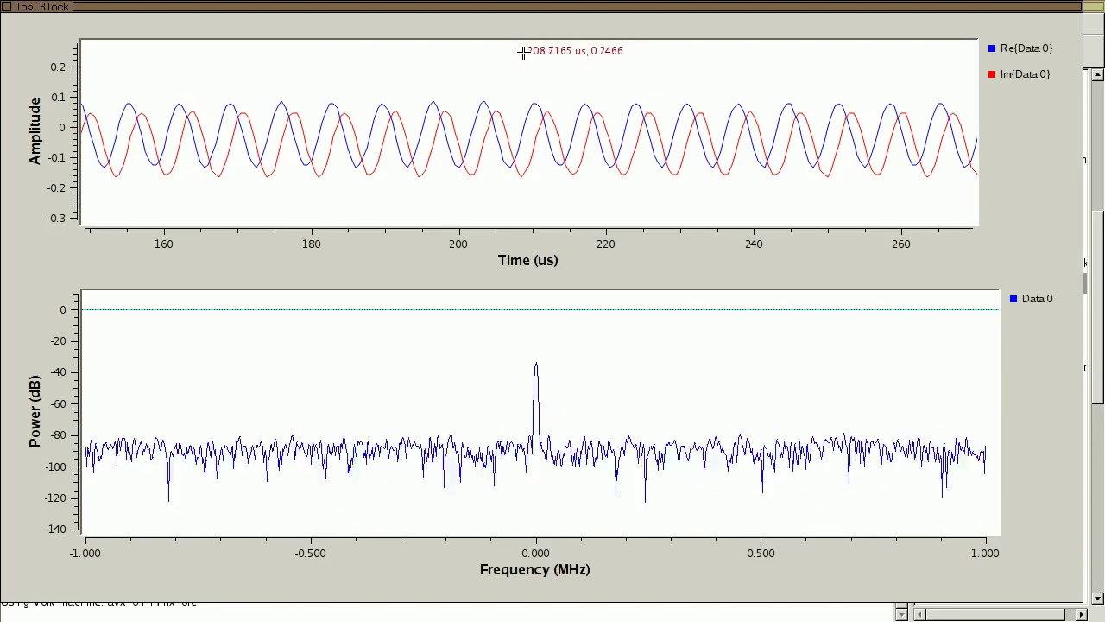
Show the frozen time plot as a stem plot and zoom in to about 188 to 202 us
{"action": "right_click", "coordinate": [582, 91]}
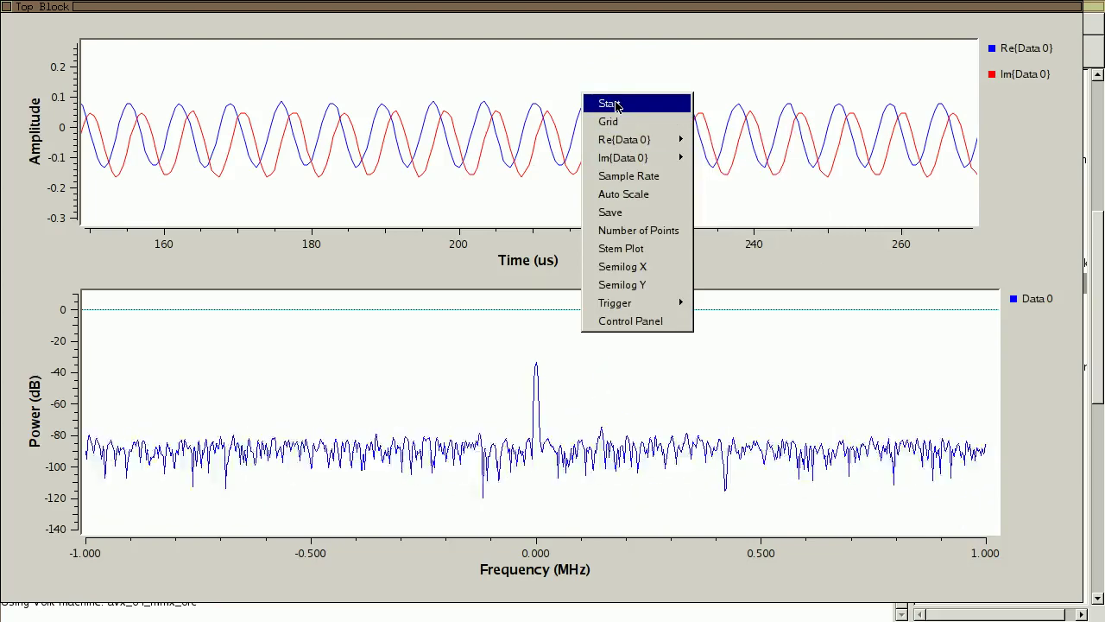
{"action": "left_click", "coordinate": [666, 251]}
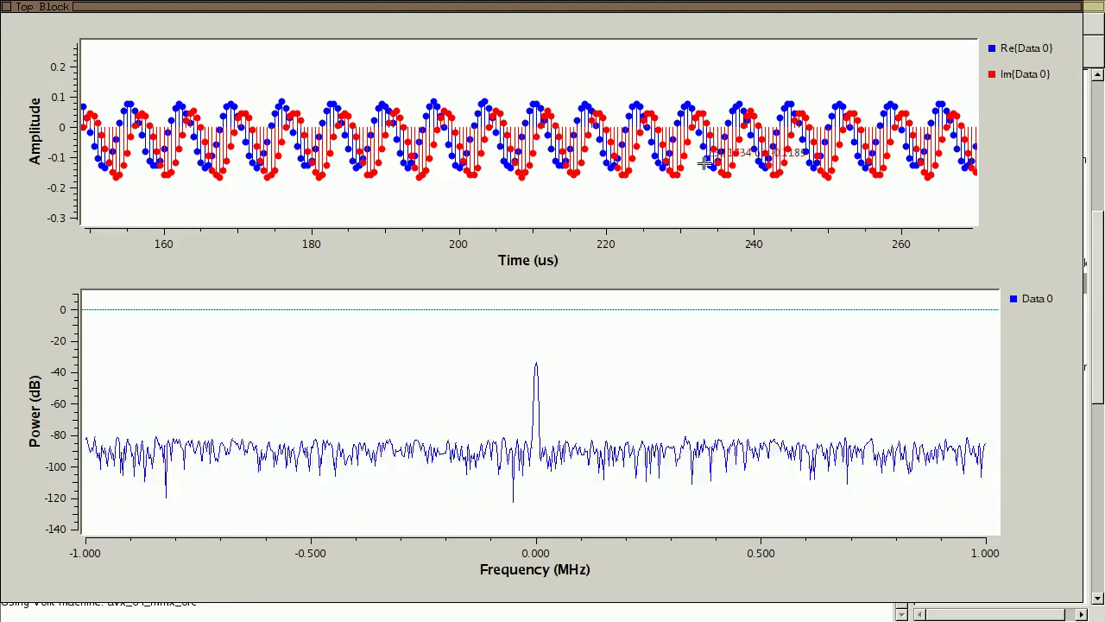
{"action": "left_click_drag", "start_coordinate": [294, 55], "coordinate": [576, 198]}
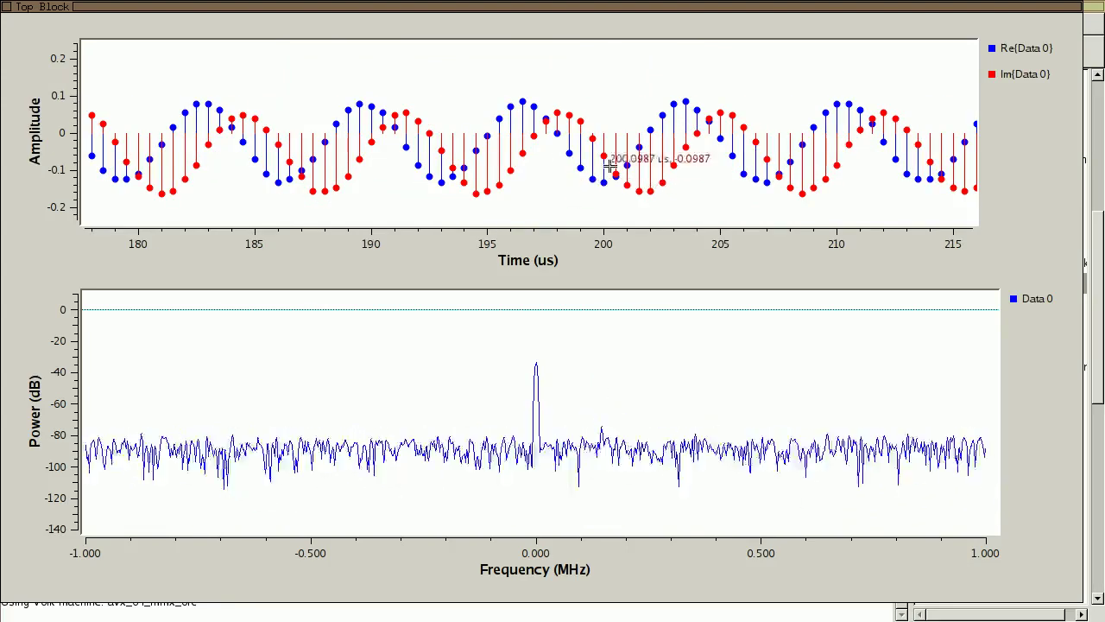
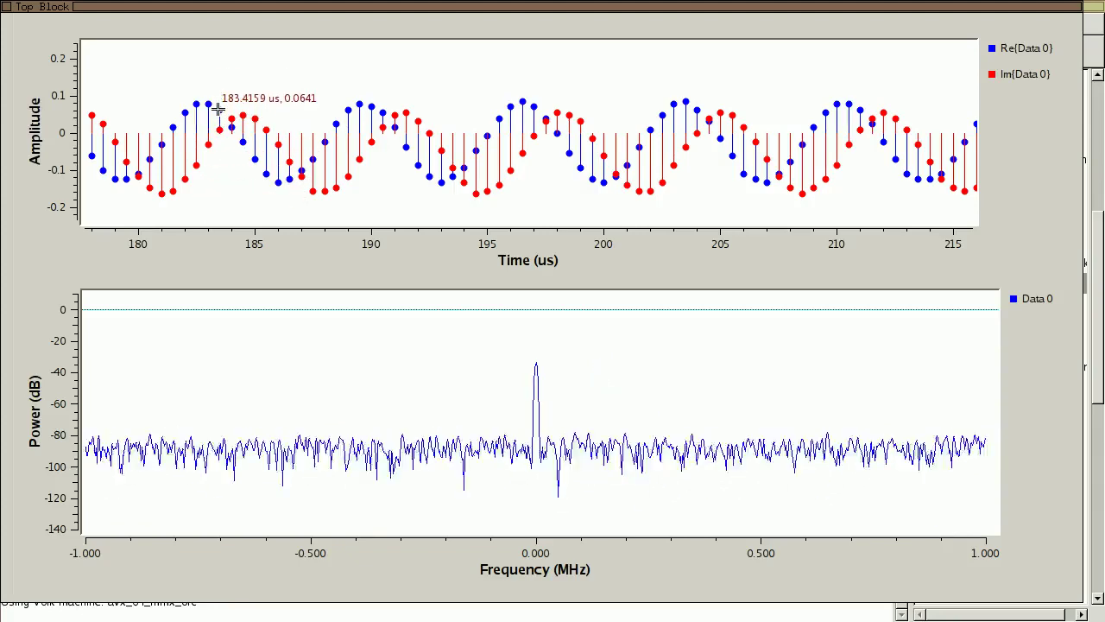
{"action": "left_click_drag", "start_coordinate": [324, 70], "coordinate": [656, 216]}
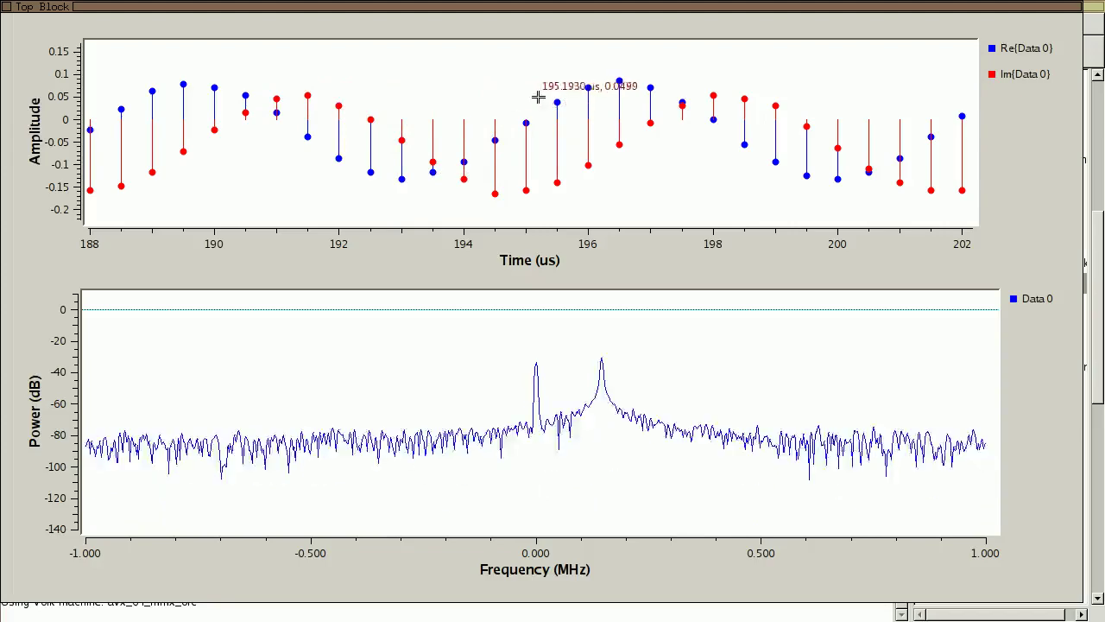
Restart and stop the time plot, zoom in on the samples between about 195.5 and 198 us, and close the plot window
{"action": "right_click", "coordinate": [506, 95]}
{"action": "left_click", "coordinate": [558, 105]}
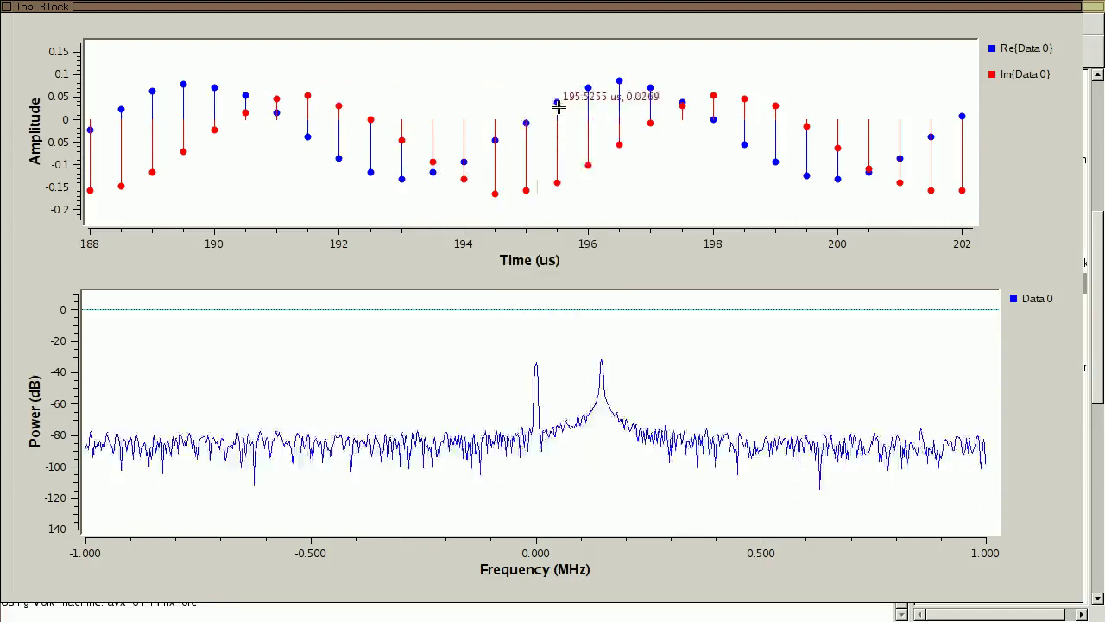
{"action": "right_click", "coordinate": [802, 86]}
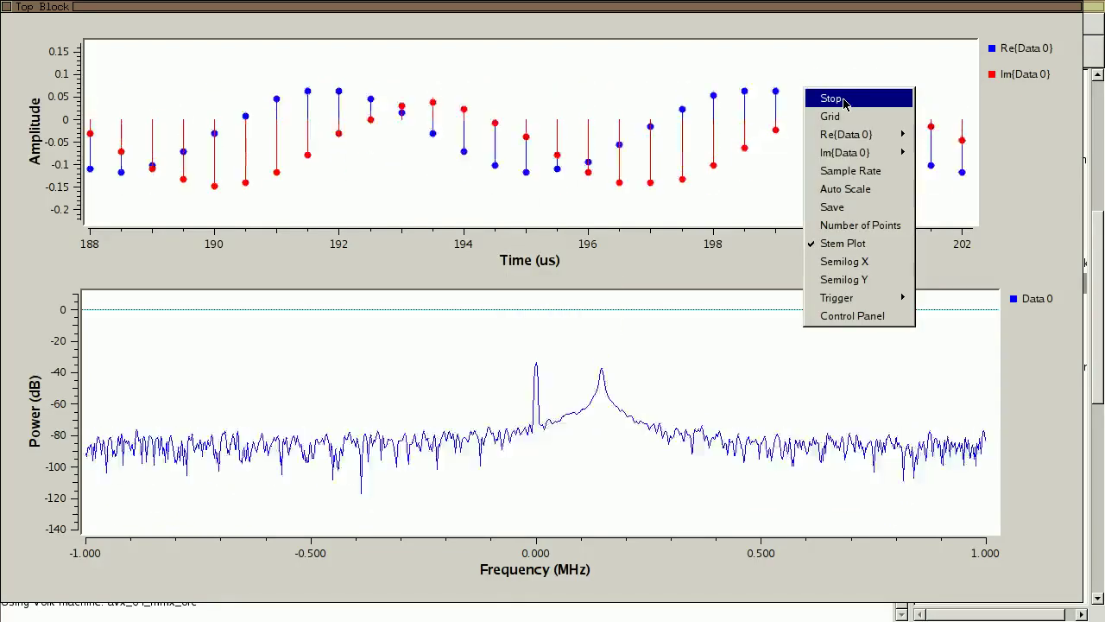
{"action": "left_click", "coordinate": [844, 99]}
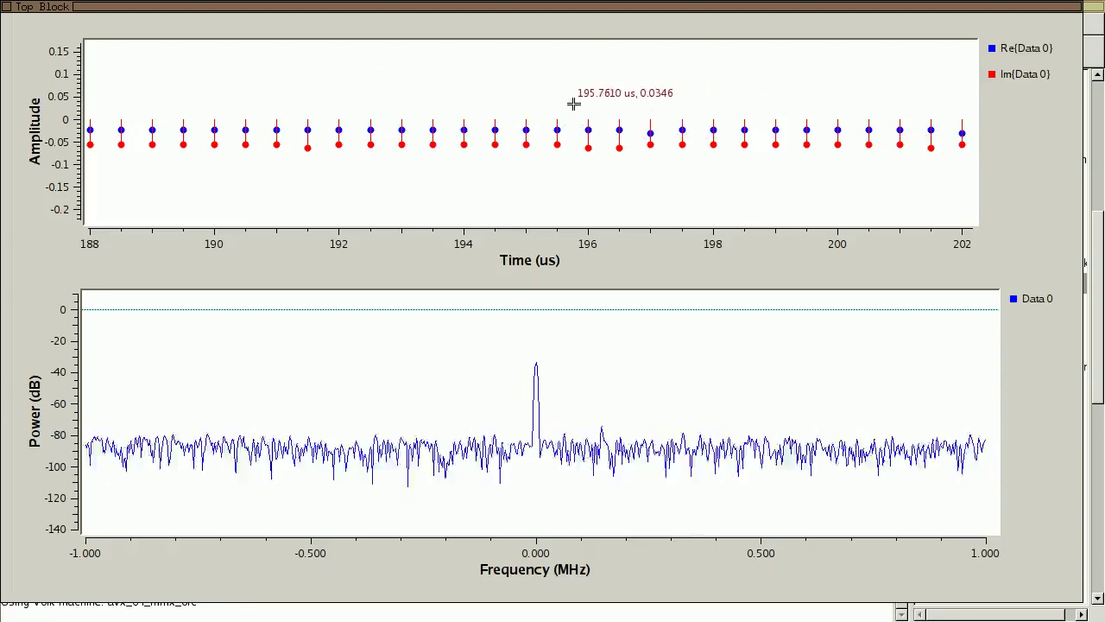
{"action": "left_click_drag", "start_coordinate": [549, 98], "coordinate": [730, 168]}
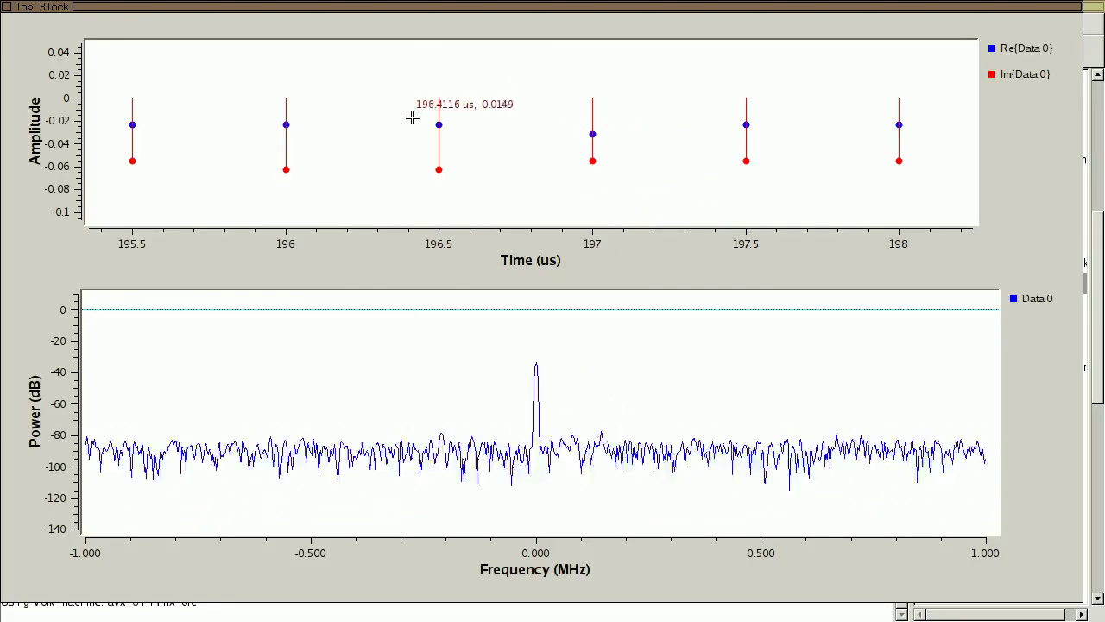
{"action": "key", "text": "alt+F4"}
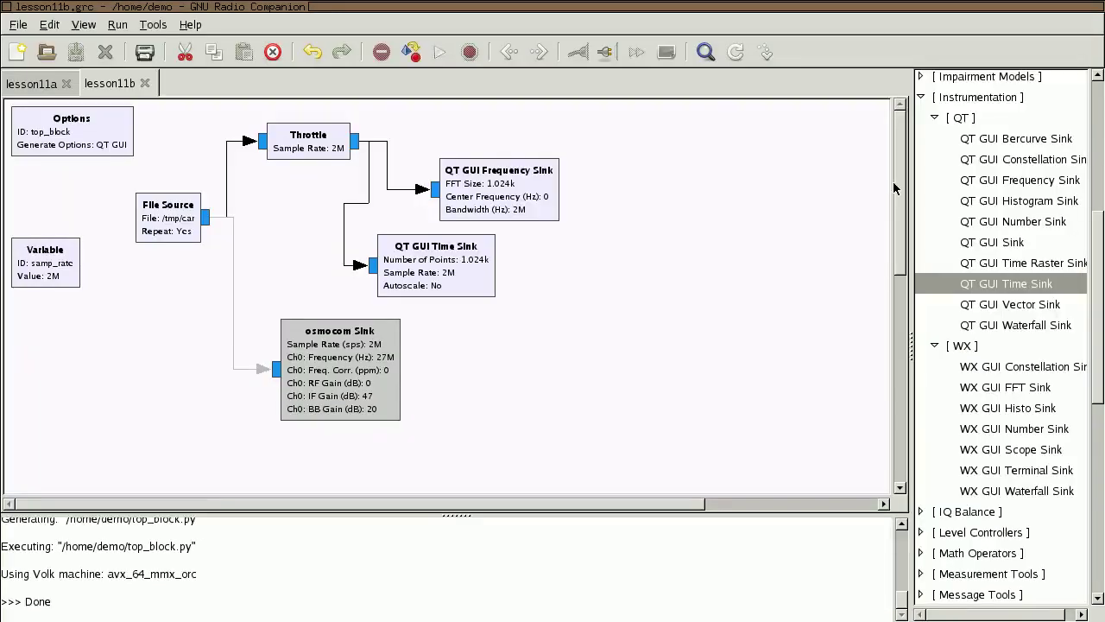
Add a Multiply Const block from the Math Operators category near the File Source, and shift the Throttle block to make room
{"action": "left_click", "coordinate": [922, 98]}
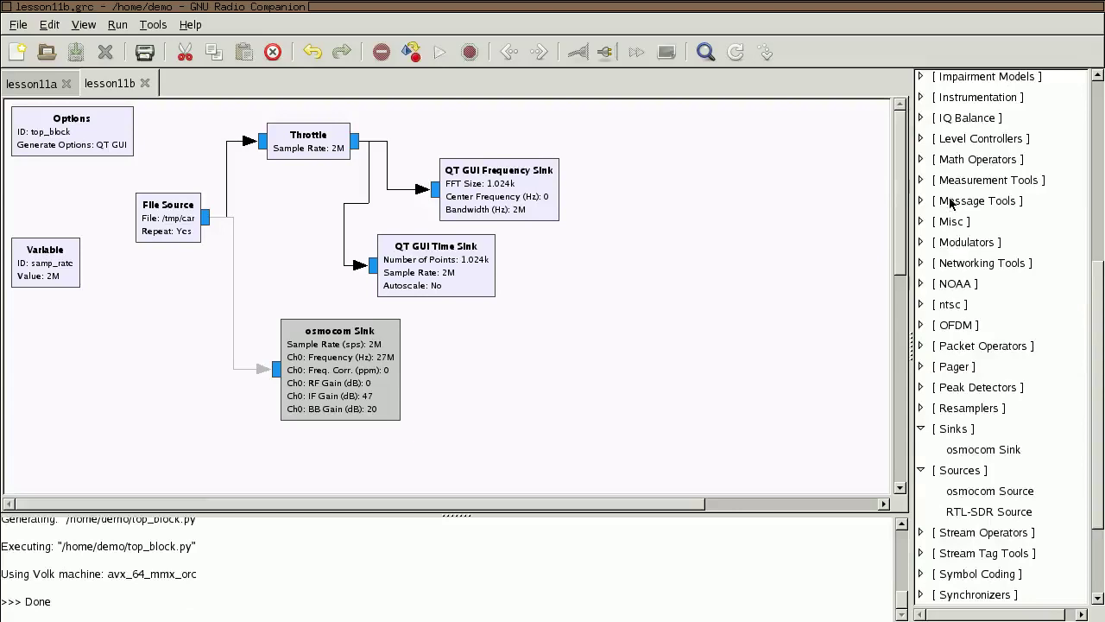
{"action": "left_click", "coordinate": [922, 160]}
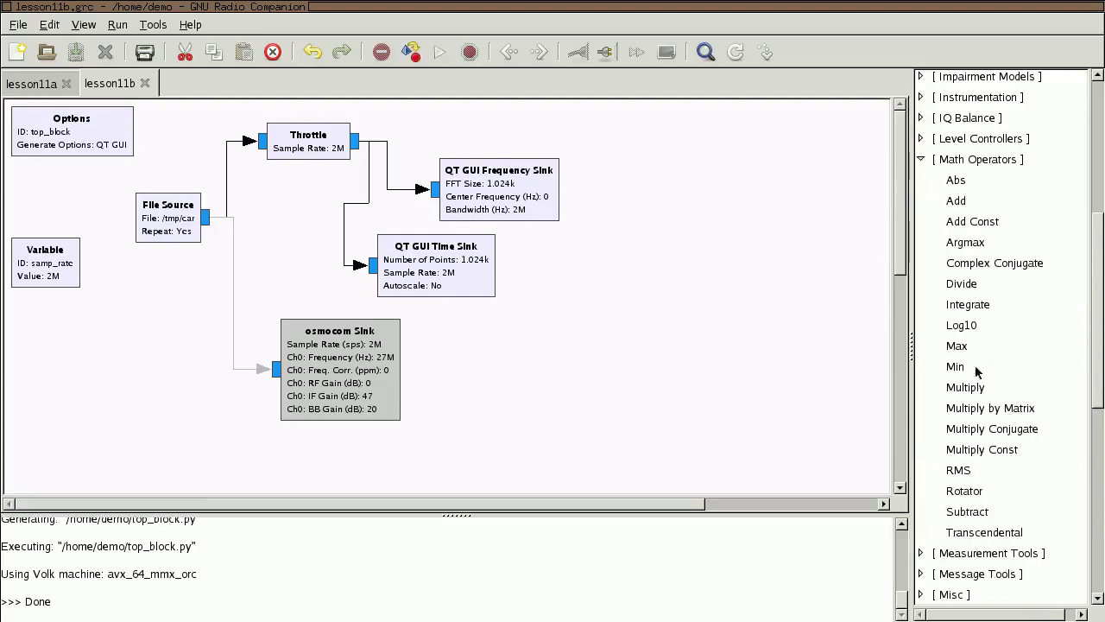
{"action": "left_click_drag", "start_coordinate": [963, 453], "coordinate": [374, 136]}
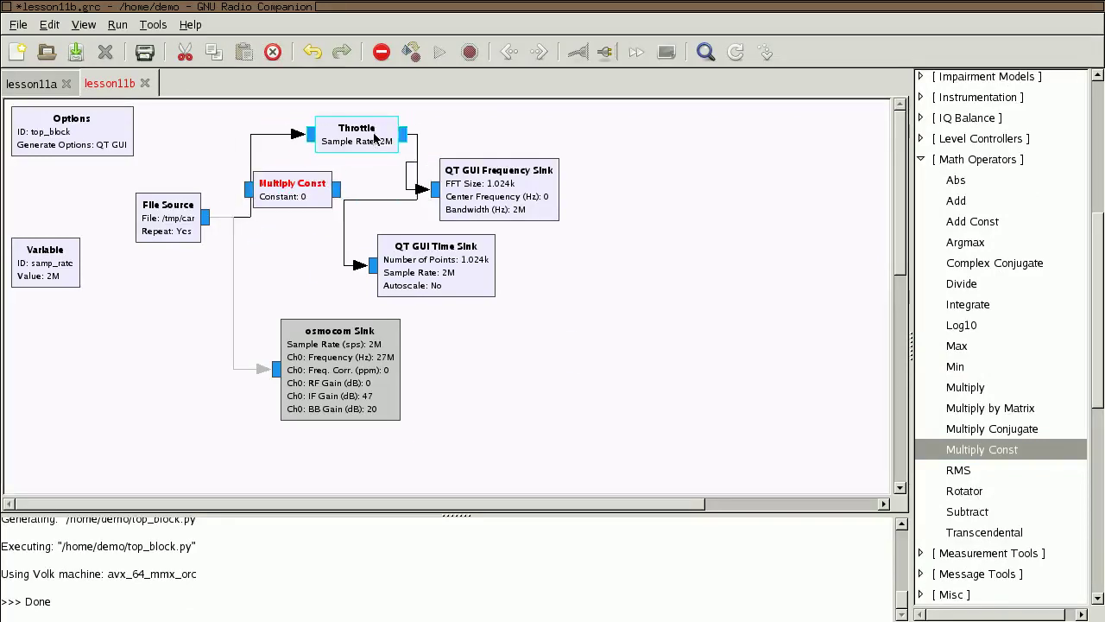
Replace the File Source to Throttle connection with File Source to Multiply Const to Throttle, spreading the blocks apart
{"action": "left_click", "coordinate": [251, 157]}
{"action": "key", "text": "Delete"}
{"action": "left_click_drag", "start_coordinate": [285, 192], "coordinate": [233, 177]}
{"action": "left_click", "coordinate": [207, 217]}
{"action": "left_click", "coordinate": [243, 191]}
{"action": "left_click_drag", "start_coordinate": [325, 179], "coordinate": [288, 166]}
{"action": "left_click", "coordinate": [308, 133]}
{"action": "left_click_drag", "start_coordinate": [576, 295], "coordinate": [307, 114]}
{"action": "left_click_drag", "start_coordinate": [373, 128], "coordinate": [456, 128]}
{"action": "left_click_drag", "start_coordinate": [262, 146], "coordinate": [299, 158]}
{"action": "left_click_drag", "start_coordinate": [602, 196], "coordinate": [623, 196]}
Set the Multiply Const block's constant to 6 and run the flowgraph
{"action": "double_click", "coordinate": [301, 174]}
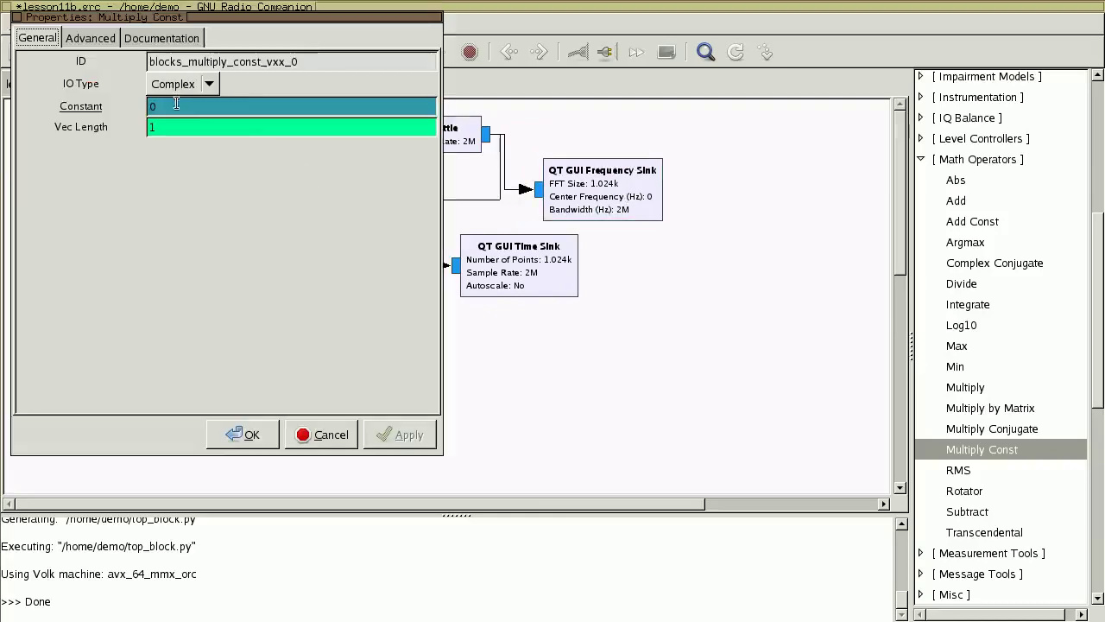
{"action": "type", "text": "6"}
{"action": "left_click", "coordinate": [245, 435]}
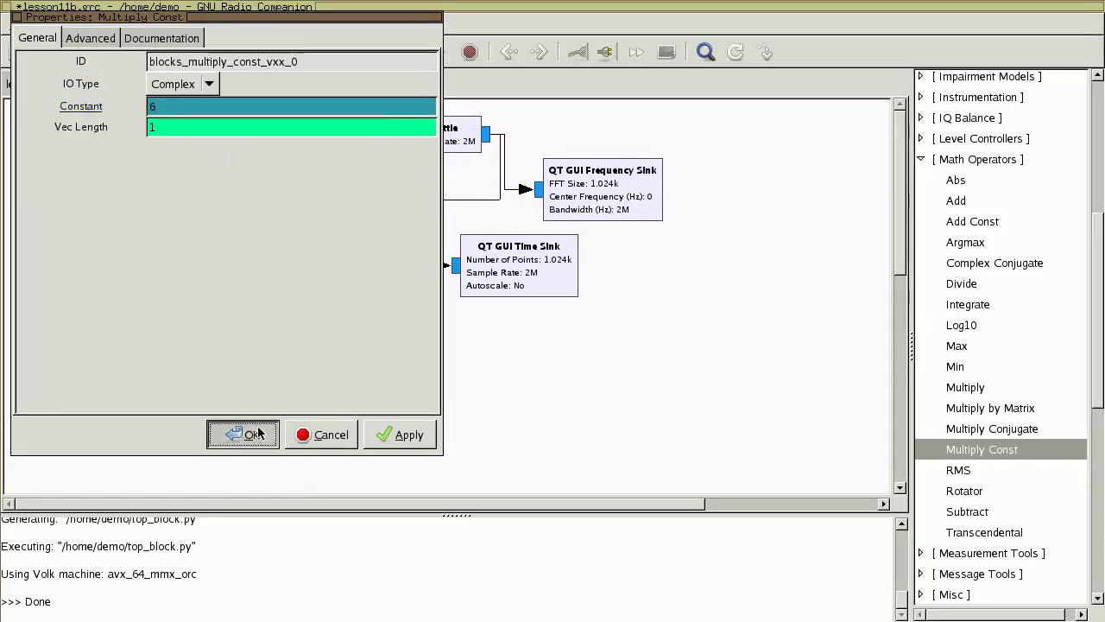
{"action": "left_click", "coordinate": [439, 52]}
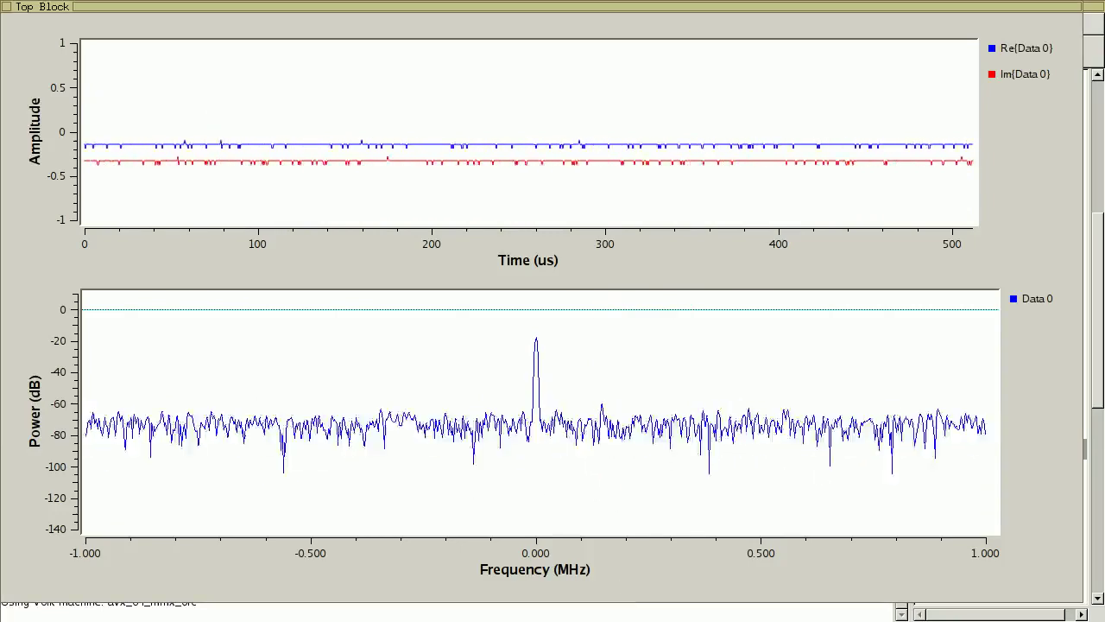
Bring up the terminal and dump the recording with "od -f -w8 car | less"
{"action": "left_click_drag", "start_coordinate": [631, 400], "coordinate": [631, 117]}
{"action": "key", "text": "Up"}
{"action": "key", "text": "Up"}
{"action": "key", "text": "Up"}
{"action": "key", "text": "Up"}
{"action": "key", "text": "Up"}
{"action": "key", "text": "Down"}
{"action": "key", "text": "Left"}
{"action": "key", "text": "Left"}
{"action": "key", "text": "Left"}
{"action": "key", "text": "Left"}
{"action": "key", "text": "Left"}
{"action": "key", "text": "Left"}
{"action": "key", "text": "Left"}
{"action": "key", "text": "Left"}
{"action": "key", "text": "Left"}
{"action": "key", "text": "Left"}
{"action": "type", "text": "-w8"}
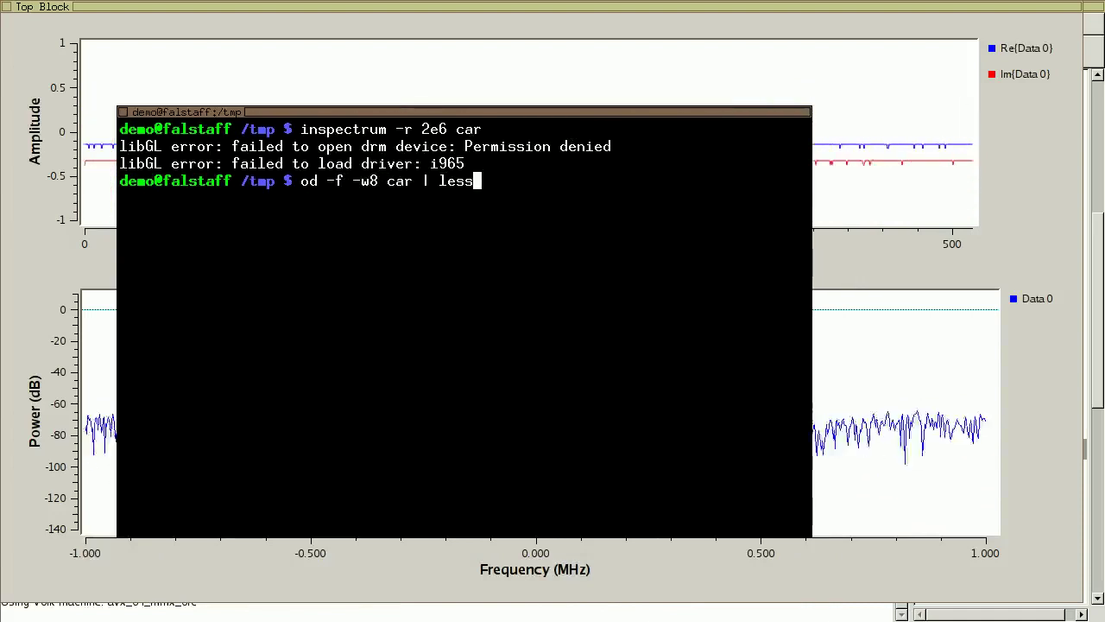
{"action": "key", "text": "Return"}
Page through the dump of the car file down to around line 1060 to examine the sample values
{"action": "key", "text": "Down"}
{"action": "key", "text": "space"}
{"action": "key", "text": "space"}
{"action": "key", "text": "space"}
{"action": "key", "text": "space"}
{"action": "key", "text": "space"}
{"action": "key", "text": "space"}
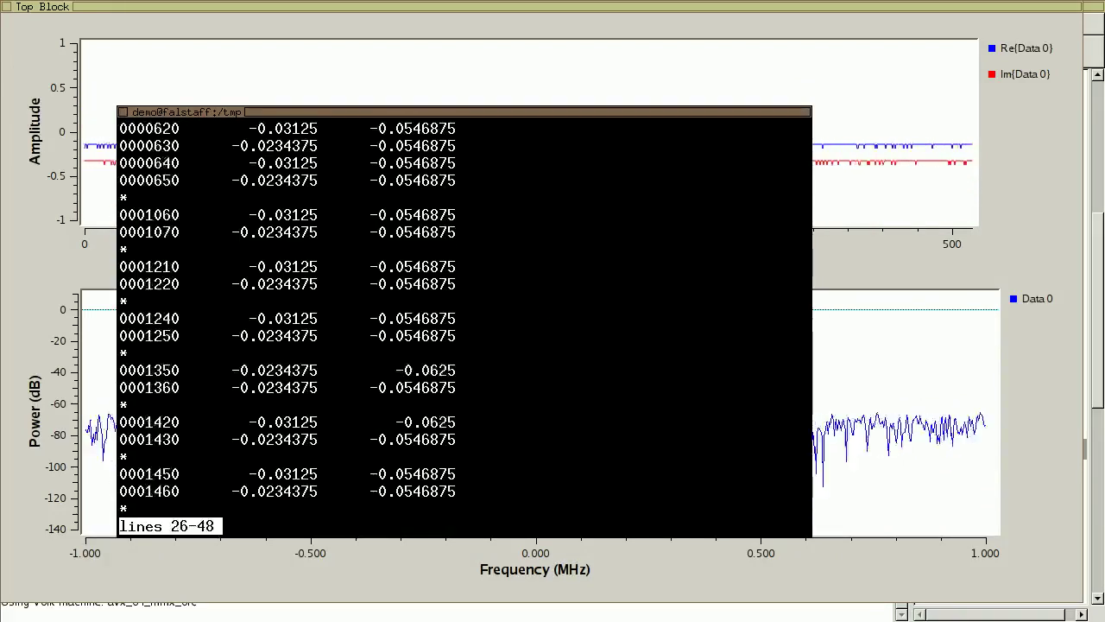
{"action": "key", "text": "space"}
{"action": "key", "text": "space"}
{"action": "key", "text": "space"}
{"action": "key", "text": "space"}
{"action": "key", "text": "space"}
{"action": "key", "text": "space"}
{"action": "key", "text": "space"}
{"action": "key", "text": "space"}
{"action": "key", "text": "space"}
{"action": "key", "text": "space"}
{"action": "key", "text": "space"}
{"action": "key", "text": "space"}
{"action": "key", "text": "space"}
{"action": "key", "text": "space"}
{"action": "key", "text": "space"}
{"action": "key", "text": "space"}
{"action": "key", "text": "space"}
{"action": "key", "text": "space"}
{"action": "key", "text": "space"}
{"action": "key", "text": "space"}
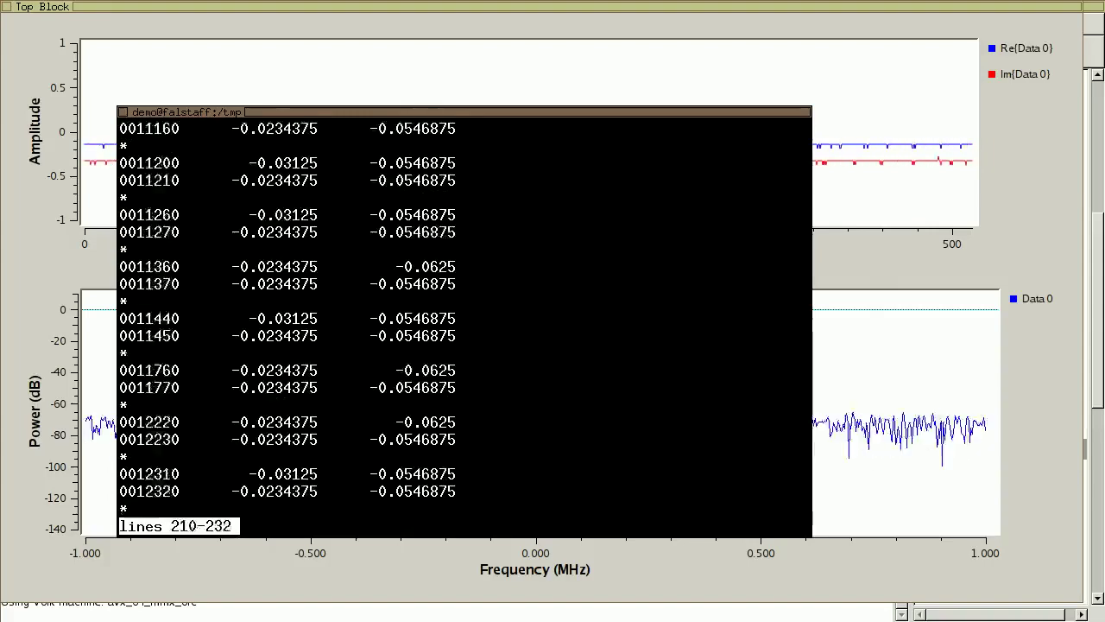
{"action": "key", "text": "space"}
{"action": "key", "text": "space"}
{"action": "key", "text": "space"}
{"action": "key", "text": "space"}
{"action": "key", "text": "space"}
{"action": "key", "text": "space"}
{"action": "key", "text": "space"}
{"action": "key", "text": "space"}
{"action": "key", "text": "space"}
{"action": "key", "text": "space"}
{"action": "key", "text": "space"}
{"action": "key", "text": "space"}
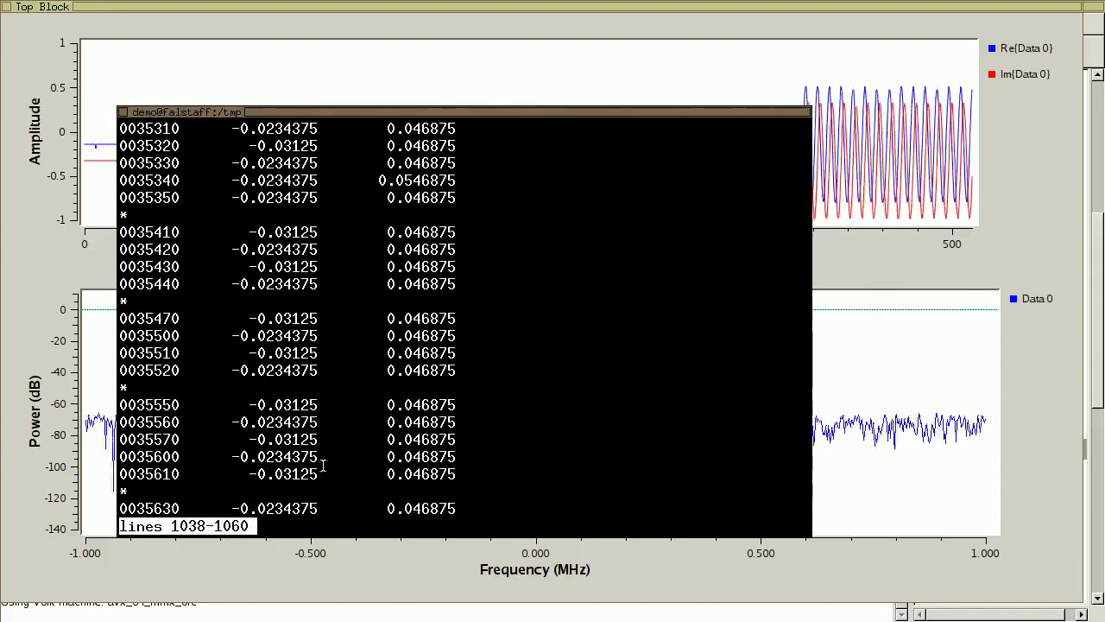
Highlight the real and imaginary values of several samples between offsets 0035470 and 0035520
{"action": "left_click_drag", "start_coordinate": [319, 318], "coordinate": [248, 318]}
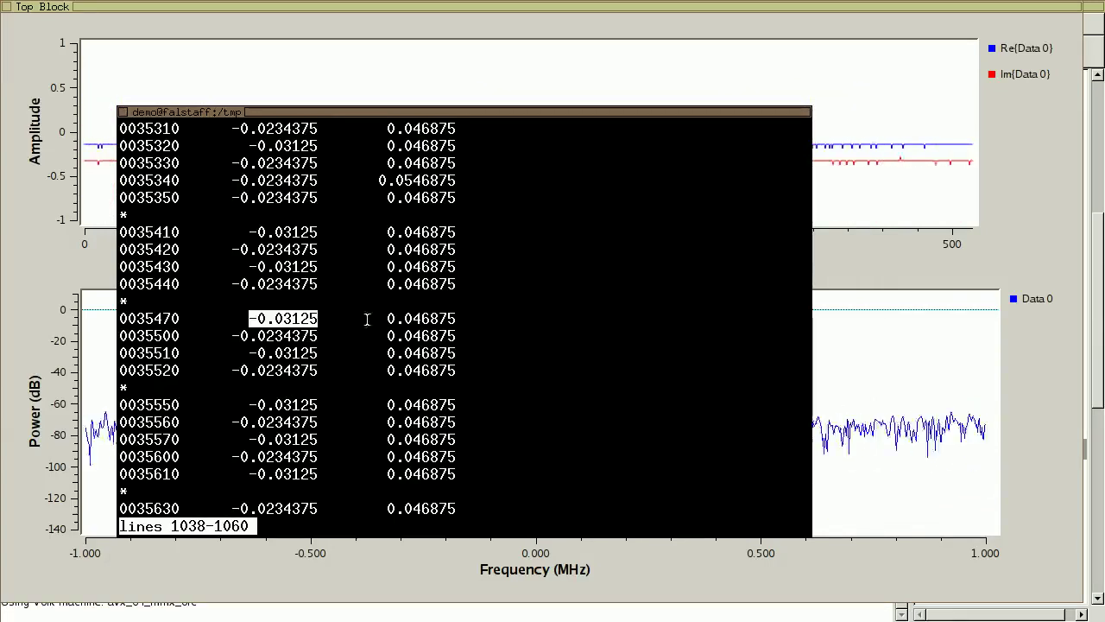
{"action": "left_click_drag", "start_coordinate": [461, 319], "coordinate": [399, 318]}
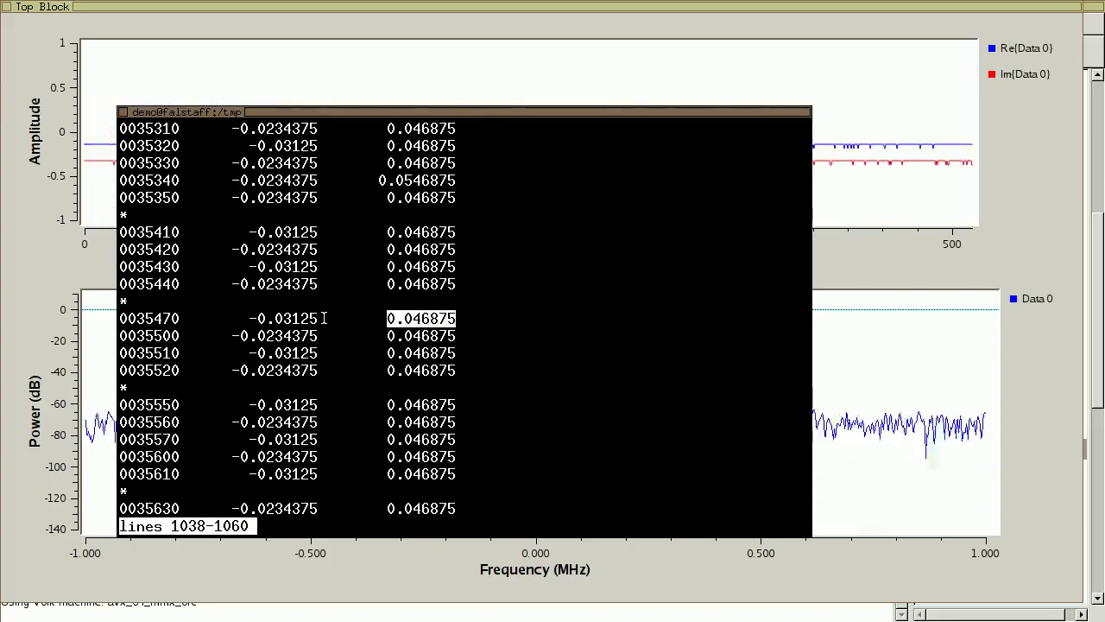
{"action": "left_click_drag", "start_coordinate": [318, 318], "coordinate": [386, 352]}
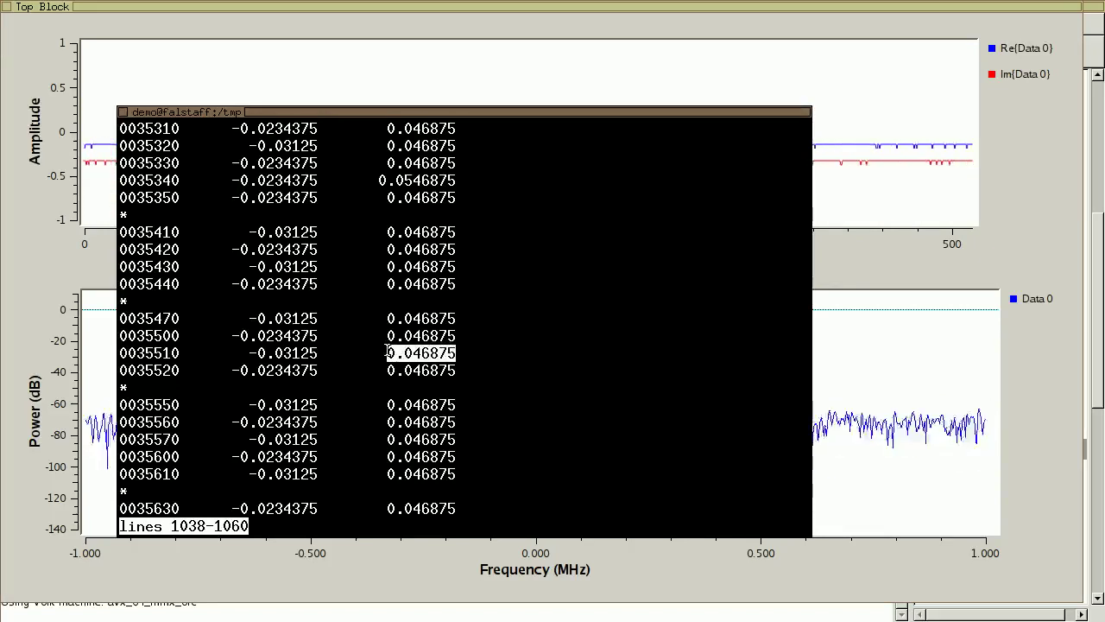
{"action": "left_click_drag", "start_coordinate": [461, 364], "coordinate": [396, 371]}
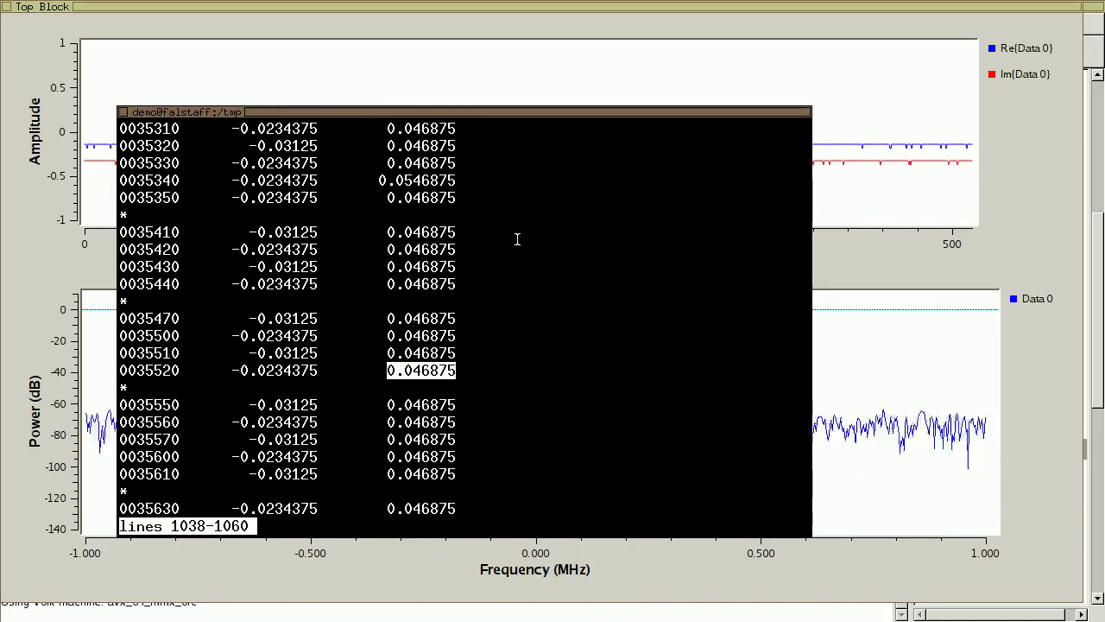
Move the terminal out of view and close the running plot window
{"action": "left_click_drag", "start_coordinate": [536, 116], "coordinate": [489, 621]}
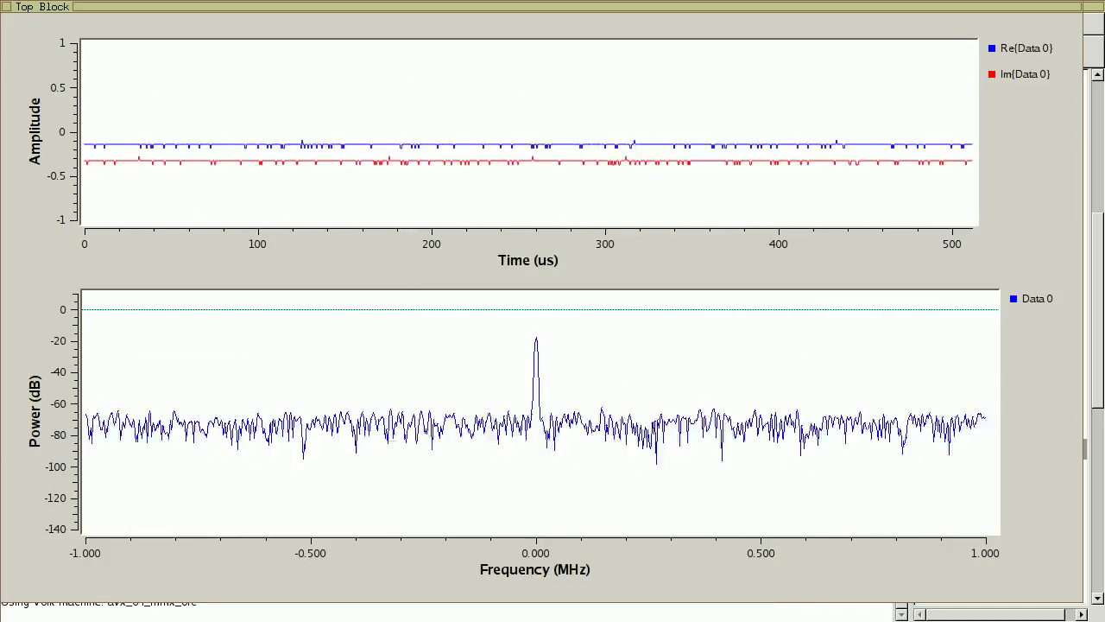
{"action": "left_click", "coordinate": [496, 11]}
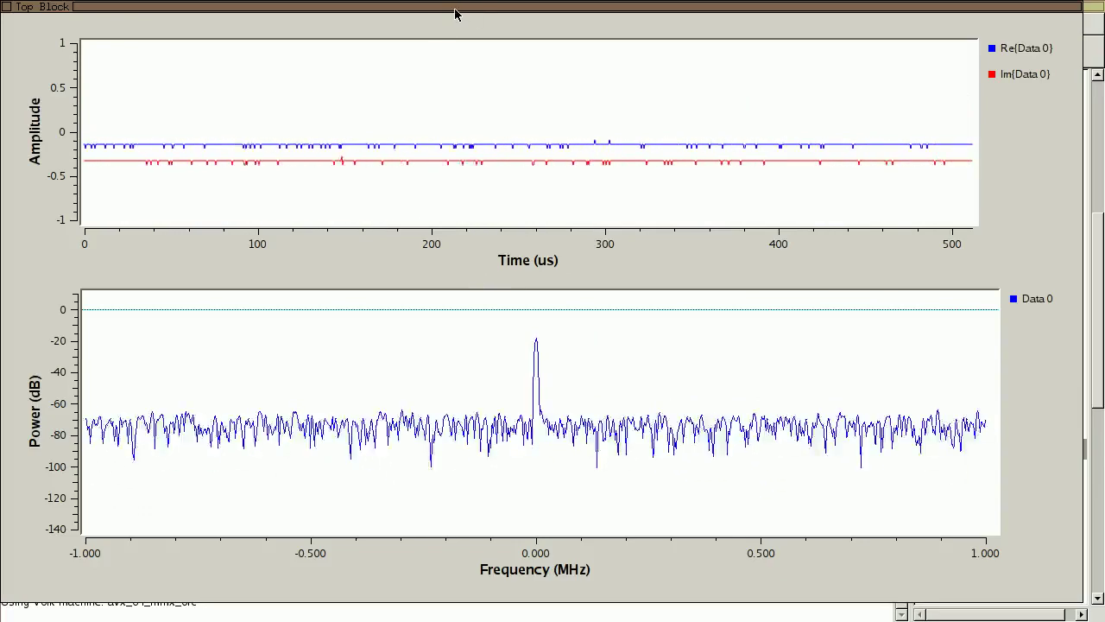
{"action": "key", "text": "alt+F4"}
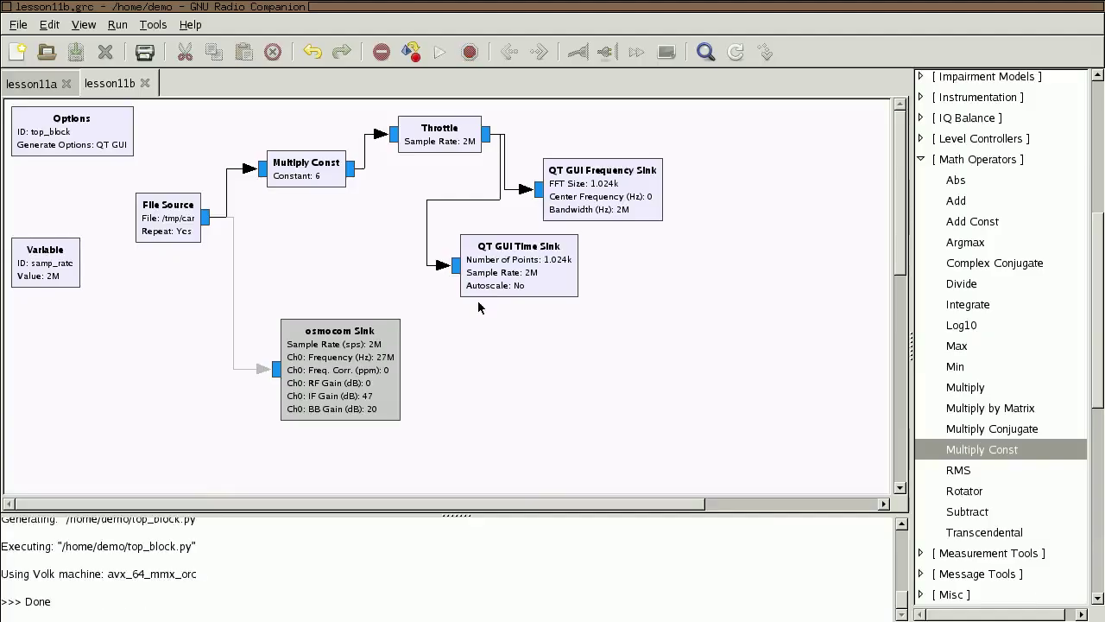
Enable the osmocom Sink and connect its input to the Multiply Const output instead of the File Source
{"action": "left_click_drag", "start_coordinate": [321, 380], "coordinate": [348, 386]}
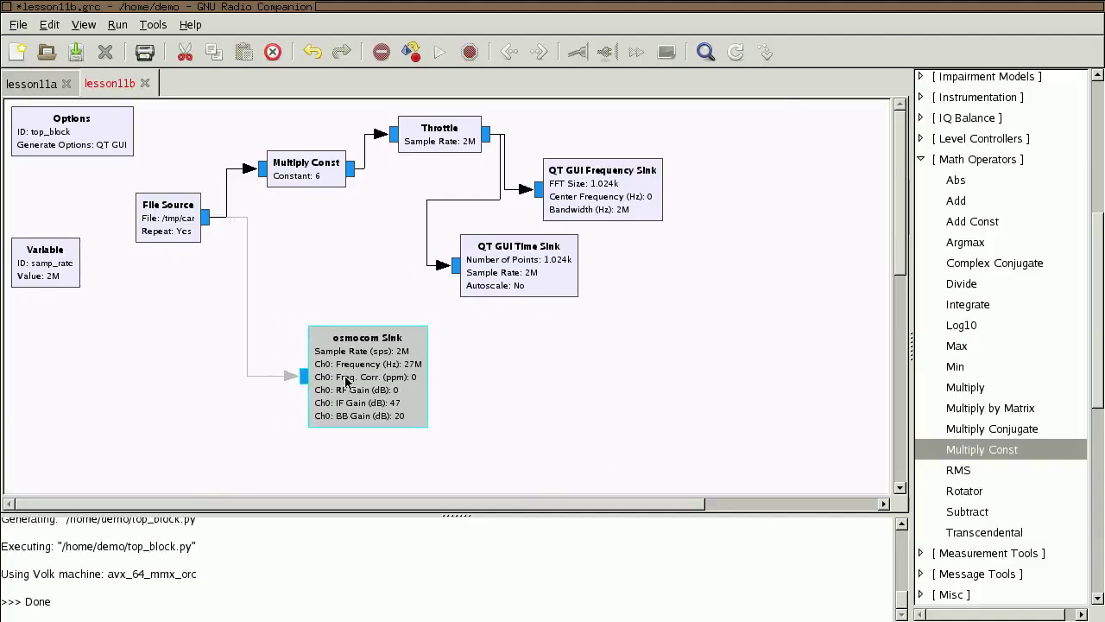
{"action": "key", "text": "e"}
{"action": "left_click", "coordinate": [246, 331]}
{"action": "key", "text": "Delete"}
{"action": "left_click_drag", "start_coordinate": [345, 371], "coordinate": [407, 359]}
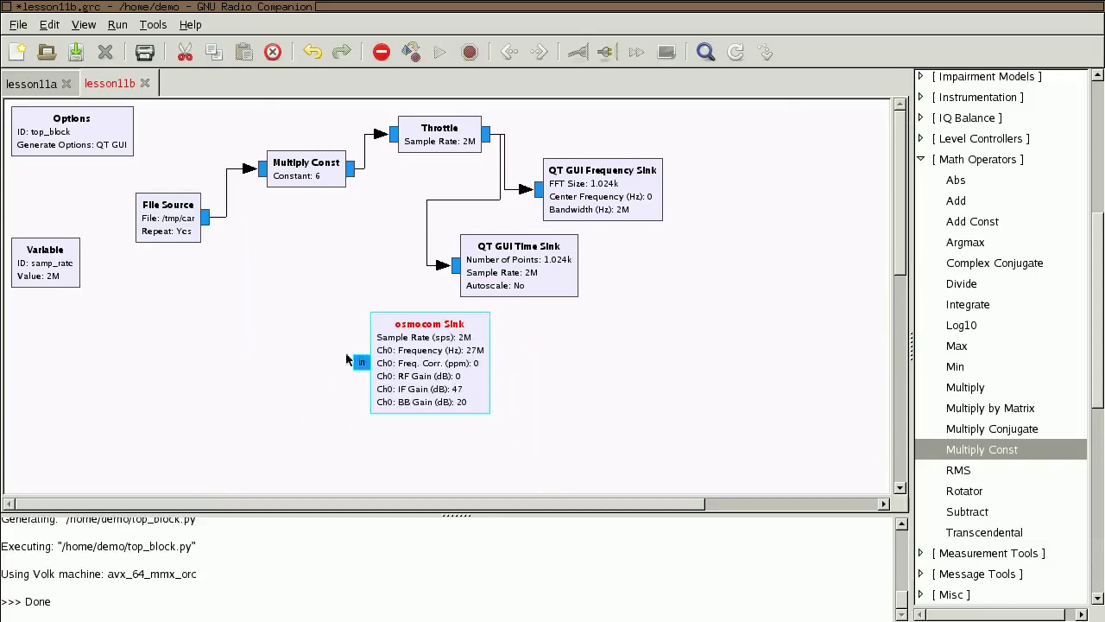
{"action": "left_click", "coordinate": [361, 361]}
{"action": "left_click_drag", "start_coordinate": [432, 394], "coordinate": [378, 414]}
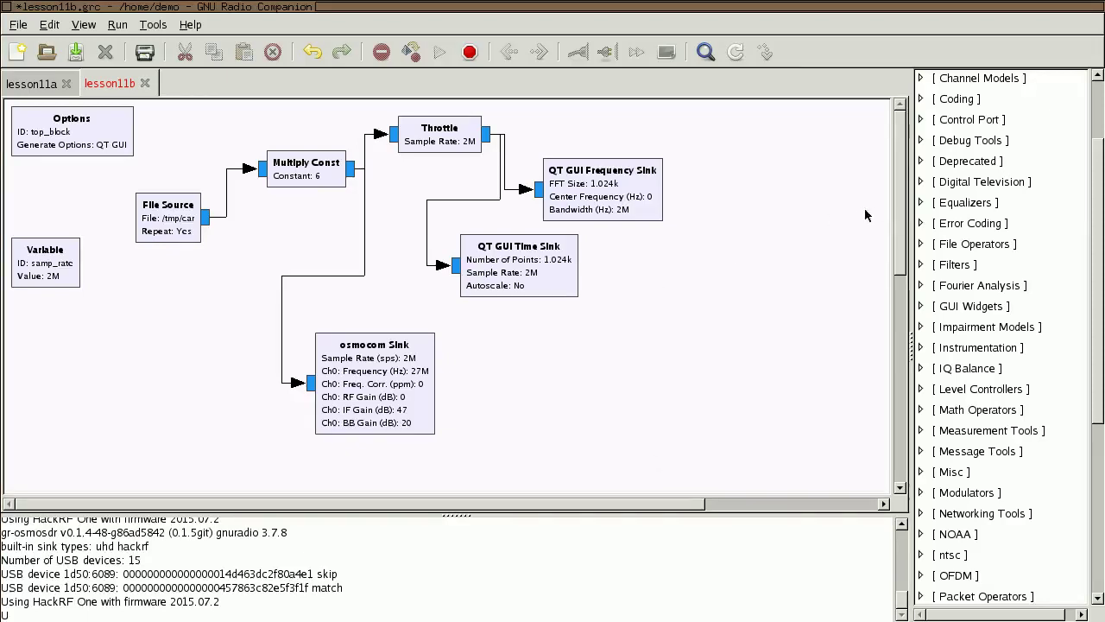
Add an osmocom Source block from the Sources category below the QT GUI Time Sink
{"action": "scroll", "coordinate": [1000, 259], "scroll_direction": "down", "scroll_amount": 1}
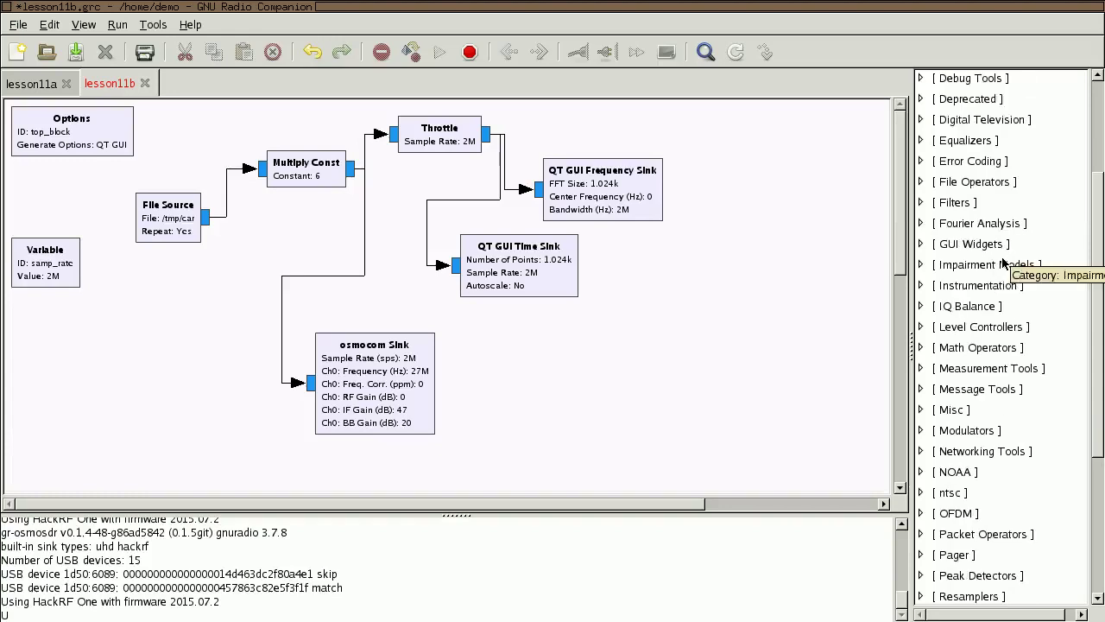
{"action": "scroll", "coordinate": [1002, 262], "scroll_direction": "down", "scroll_amount": 4}
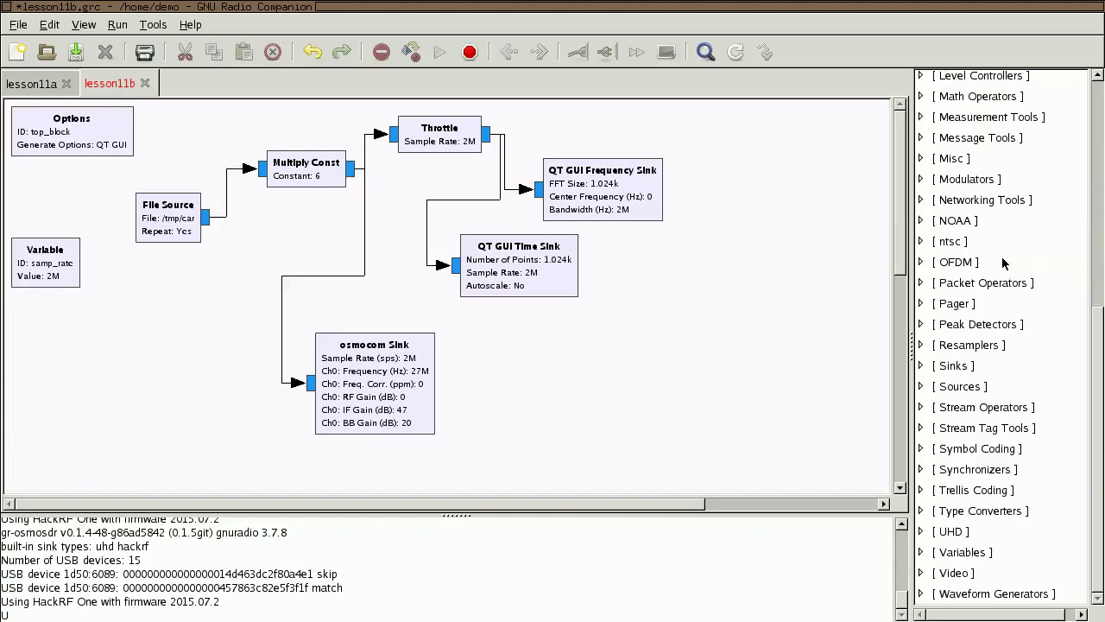
{"action": "double_click", "coordinate": [941, 386]}
{"action": "left_click_drag", "start_coordinate": [950, 406], "coordinate": [565, 336]}
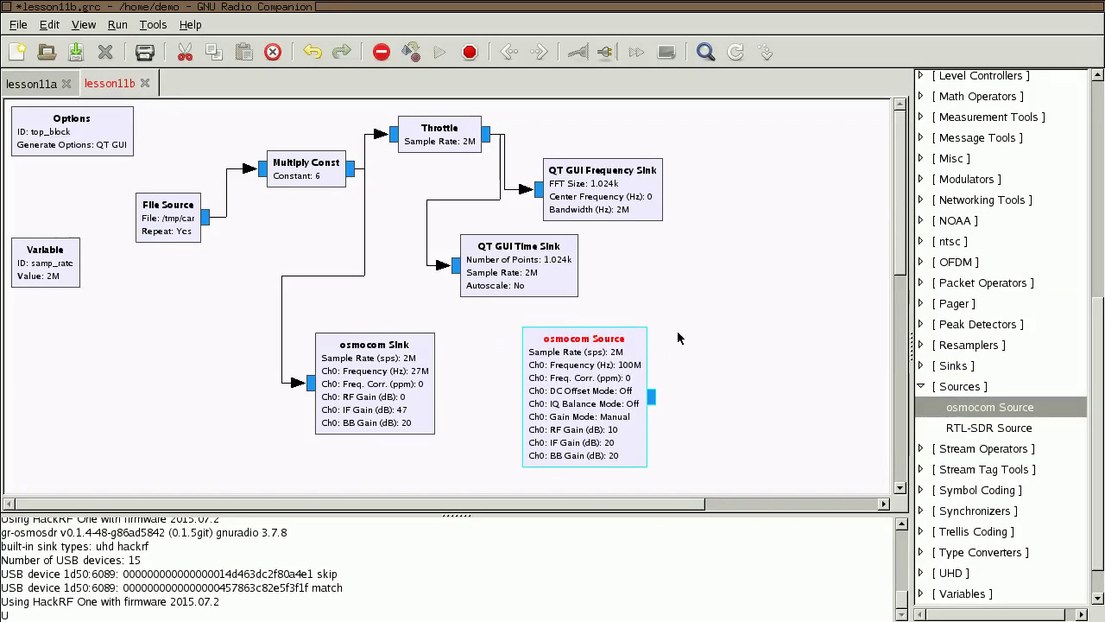
Move the QT GUI Frequency Sink away from the Throttle block and delete the connection between them
{"action": "left_click_drag", "start_coordinate": [620, 199], "coordinate": [776, 221]}
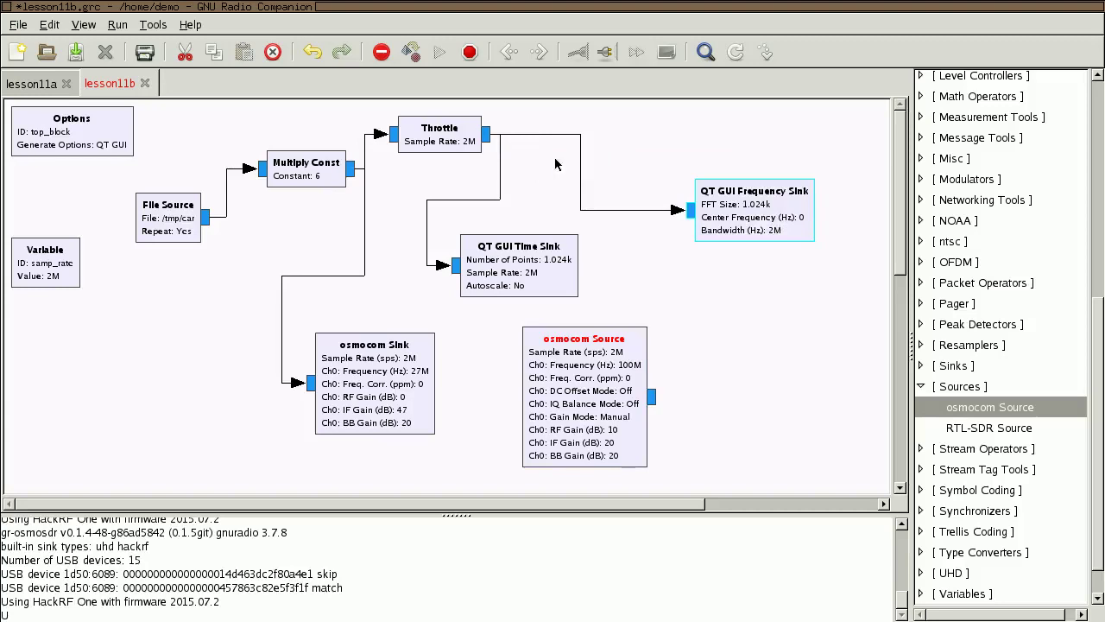
{"action": "left_click", "coordinate": [581, 176]}
{"action": "key", "text": "Delete"}
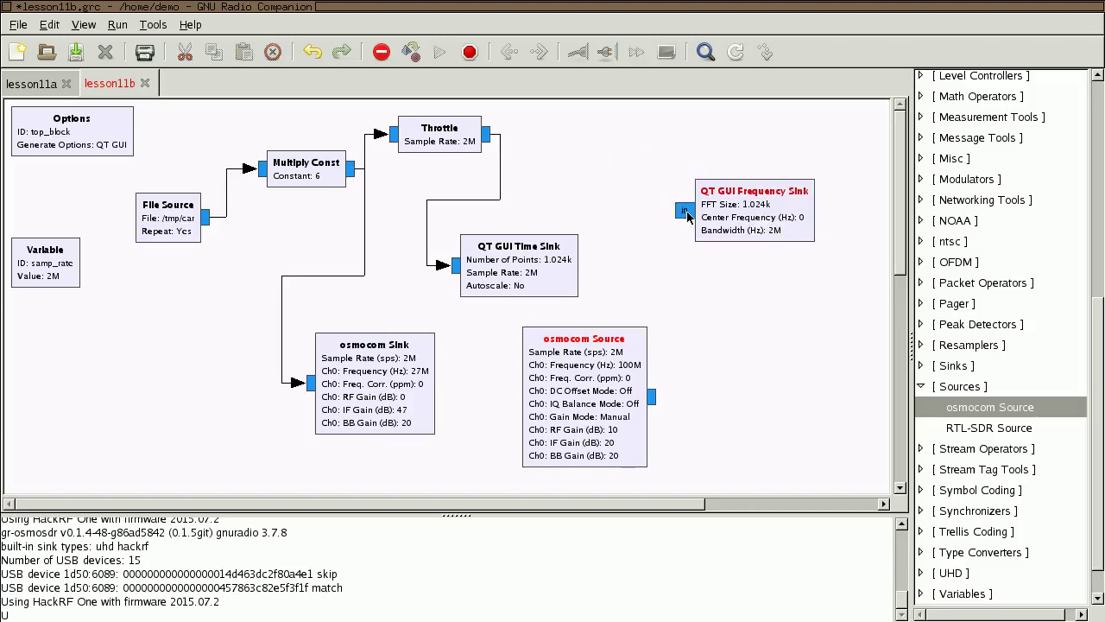
Connect the osmocom Source output to the QT GUI Frequency Sink input and space the two blocks apart
{"action": "left_click", "coordinate": [653, 397]}
{"action": "left_click_drag", "start_coordinate": [630, 387], "coordinate": [671, 373]}
{"action": "left_click_drag", "start_coordinate": [764, 233], "coordinate": [778, 253]}
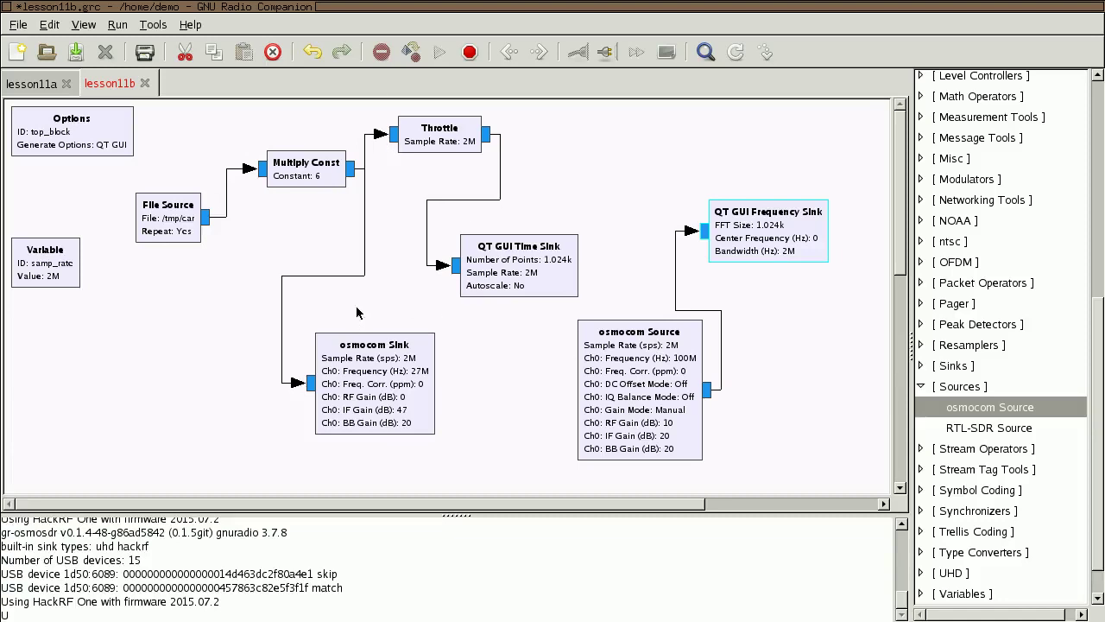
Disable the Throttle and QT GUI Time Sink blocks together
{"action": "left_click", "coordinate": [526, 275]}
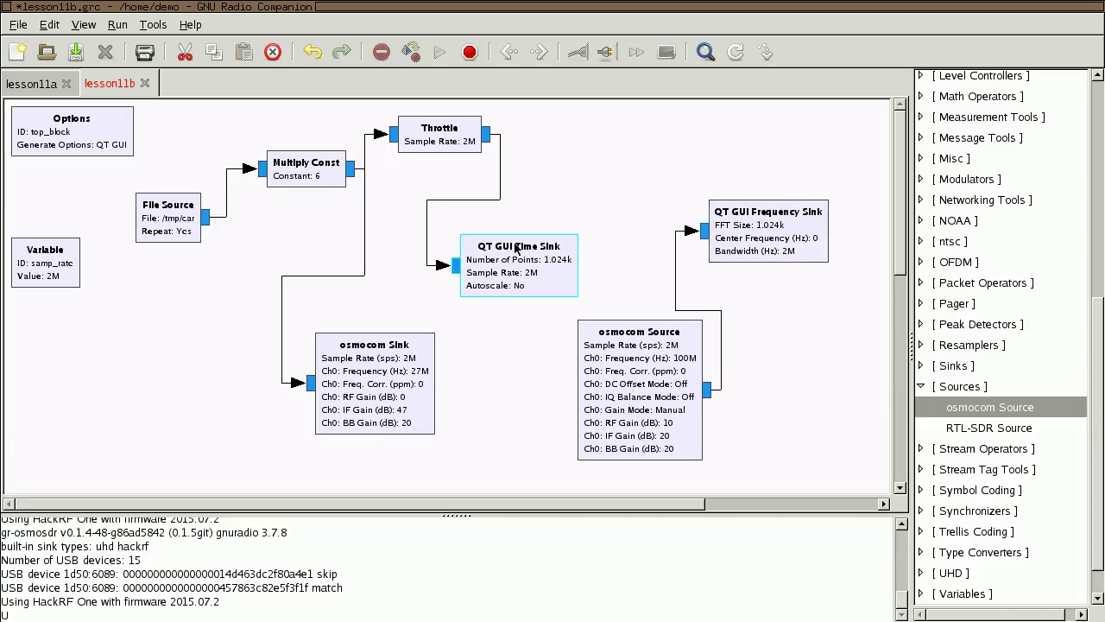
{"action": "left_click_drag", "start_coordinate": [607, 294], "coordinate": [418, 113]}
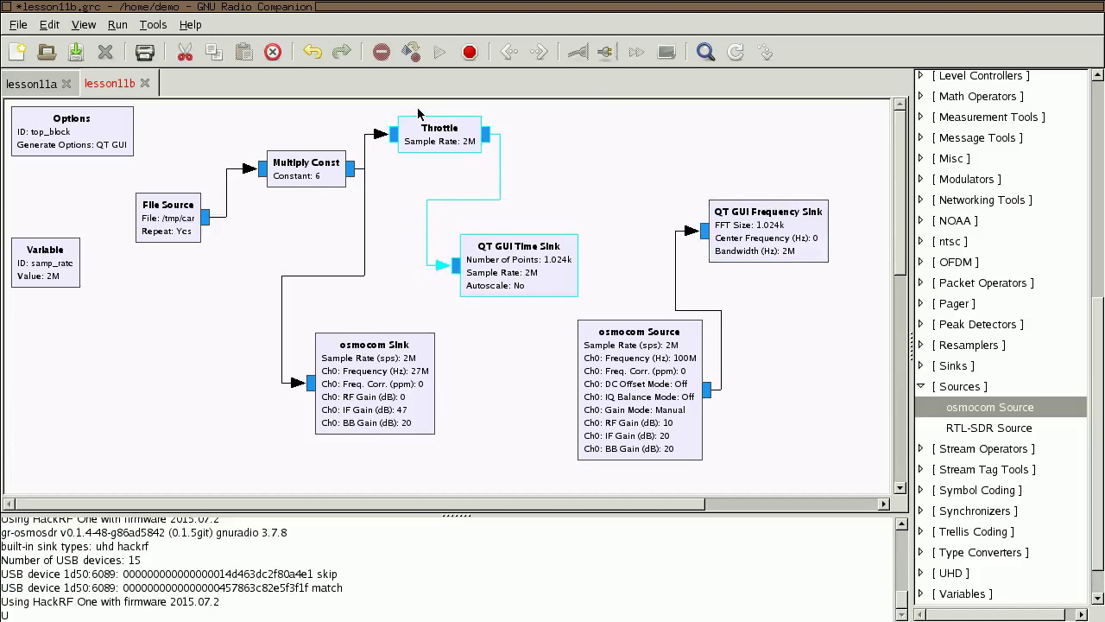
{"action": "key", "text": "d"}
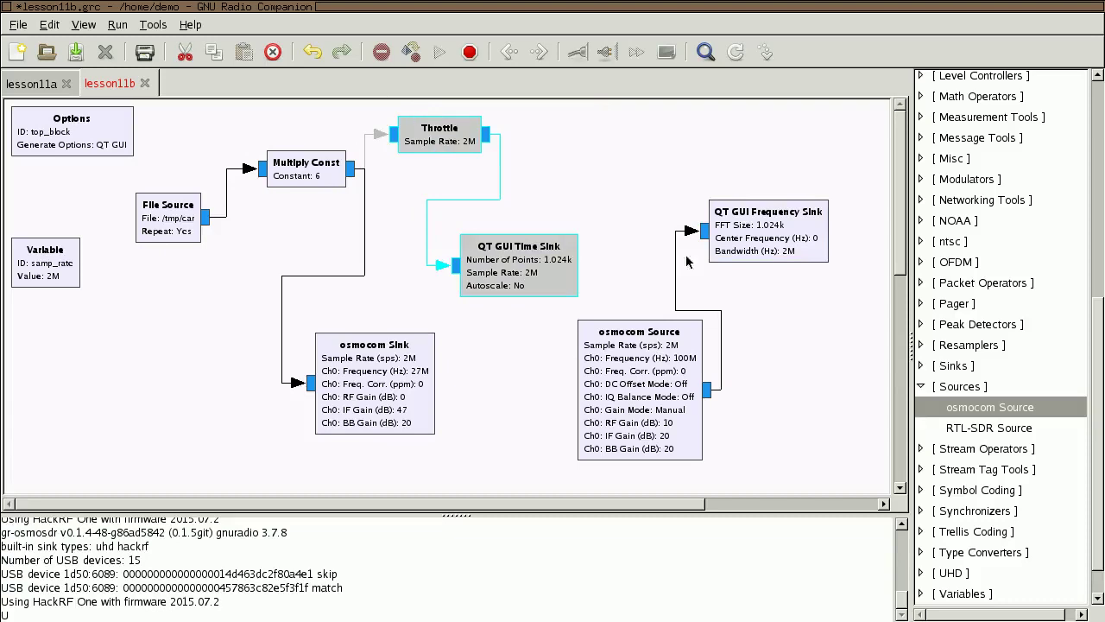
{"action": "left_click_drag", "start_coordinate": [668, 389], "coordinate": [654, 396]}
{"action": "mouse_move", "coordinate": [635, 386]}
{"action": "left_mouse_down"}
{"action": "mouse_move", "coordinate": [625, 381]}
{"action": "mouse_move", "coordinate": [647, 384]}
{"action": "left_mouse_up"}
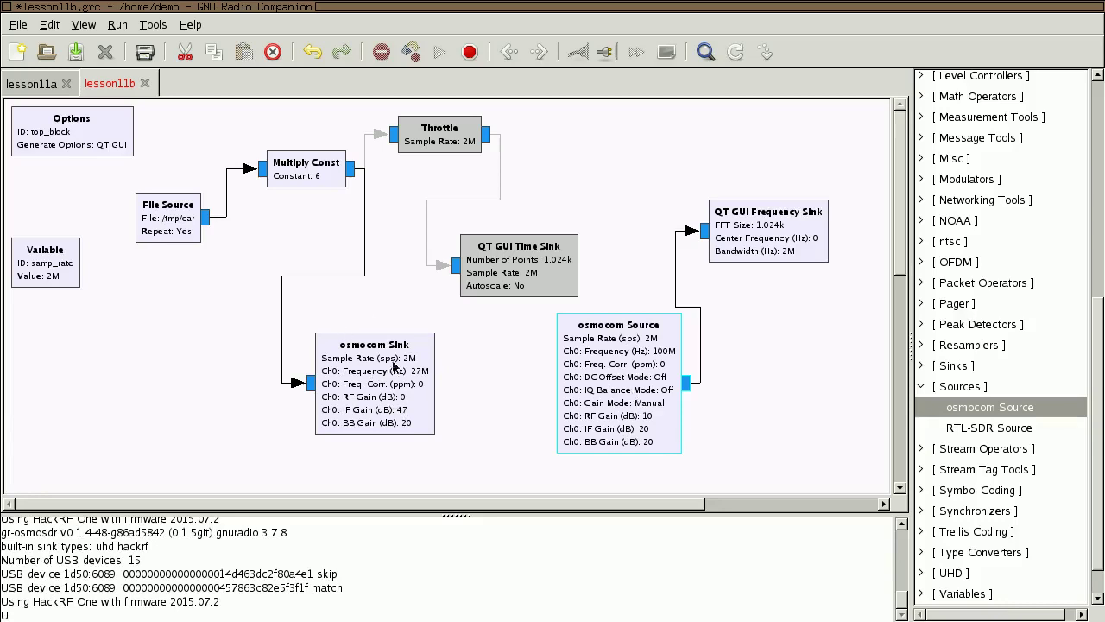
{"action": "mouse_move", "coordinate": [657, 376]}
{"action": "left_mouse_down"}
{"action": "mouse_move", "coordinate": [623, 376]}
{"action": "mouse_move", "coordinate": [658, 377]}
{"action": "mouse_move", "coordinate": [658, 387]}
{"action": "left_mouse_up"}
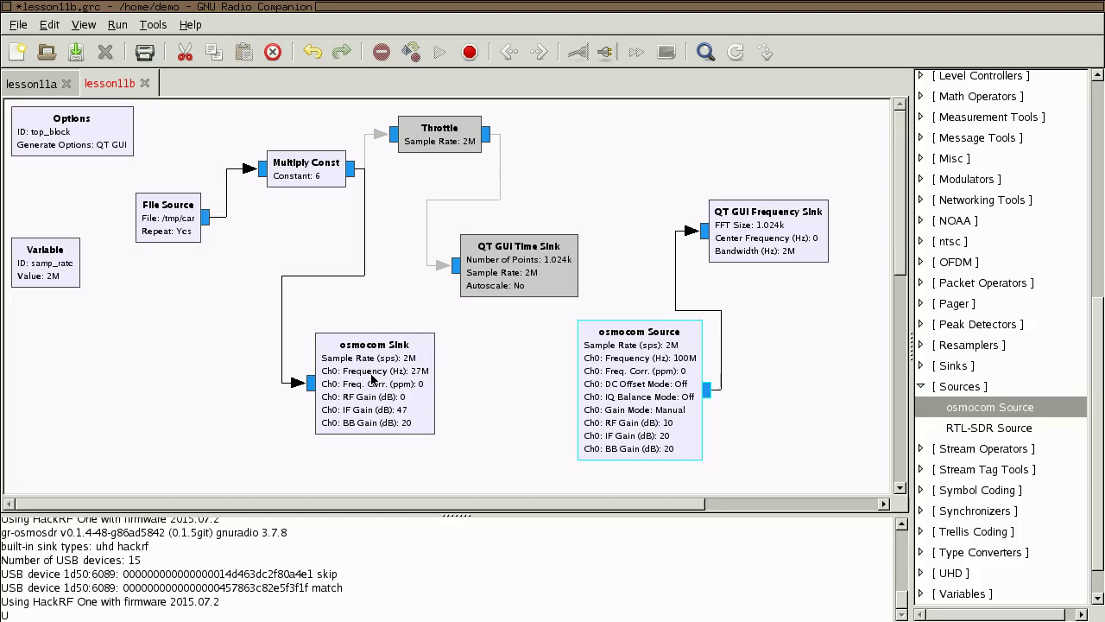
{"action": "left_click_drag", "start_coordinate": [765, 235], "coordinate": [757, 230]}
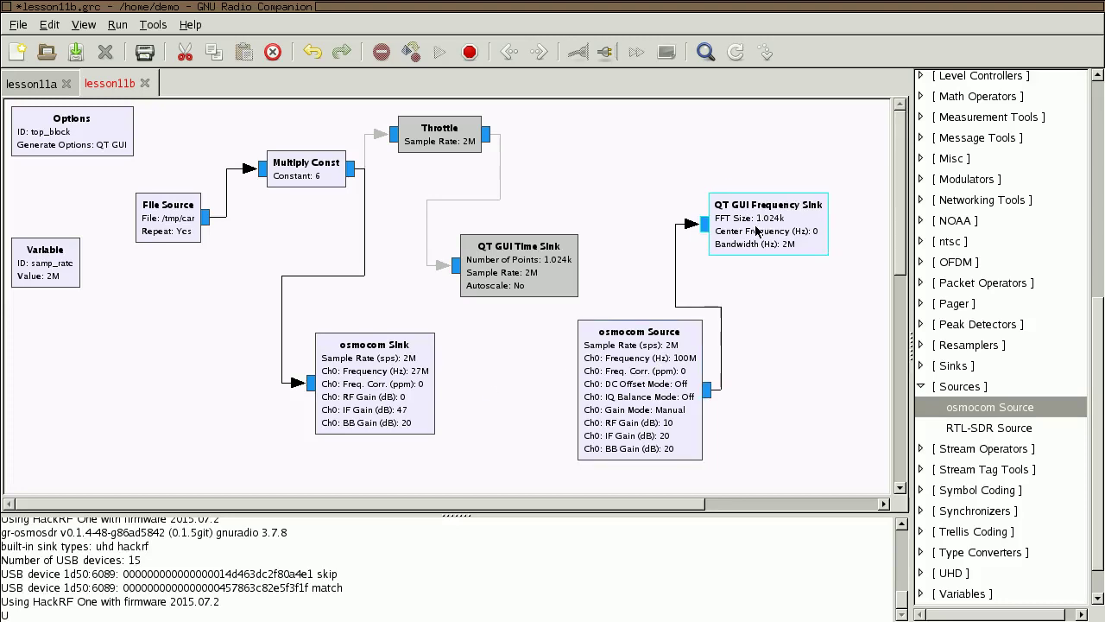
{"action": "left_click", "coordinate": [700, 358]}
{"action": "right_click", "coordinate": [694, 347]}
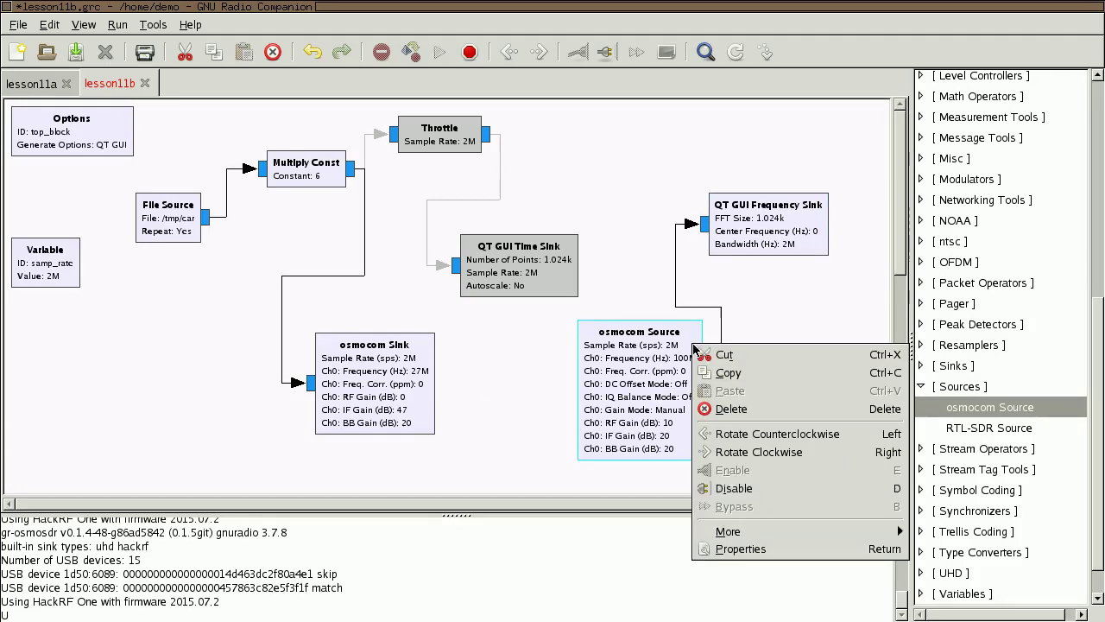
{"action": "left_click", "coordinate": [768, 551]}
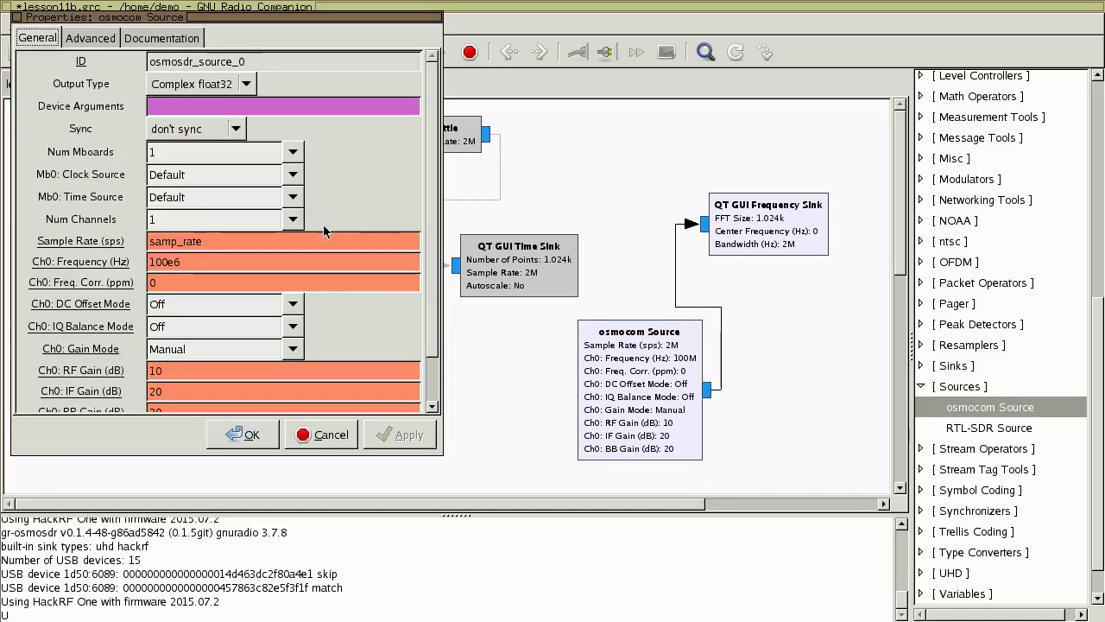
{"action": "left_click_drag", "start_coordinate": [168, 262], "coordinate": [127, 261]}
{"action": "type", "text": "27"}
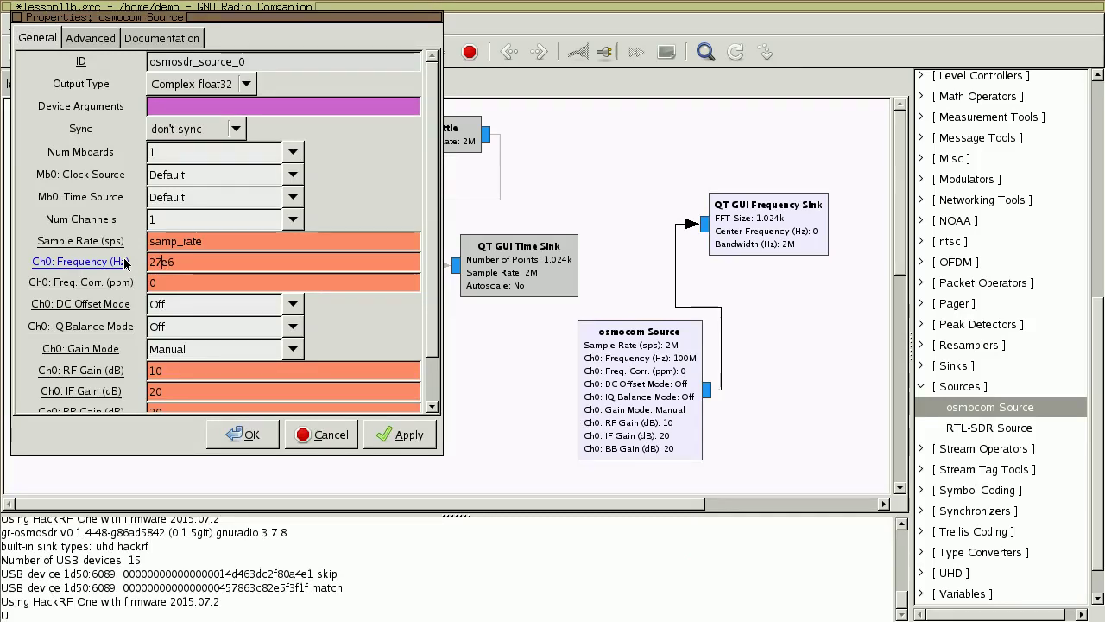
{"action": "key", "text": "BackSpace"}
{"action": "type", "text": "6"}
{"action": "left_click", "coordinate": [186, 263]}
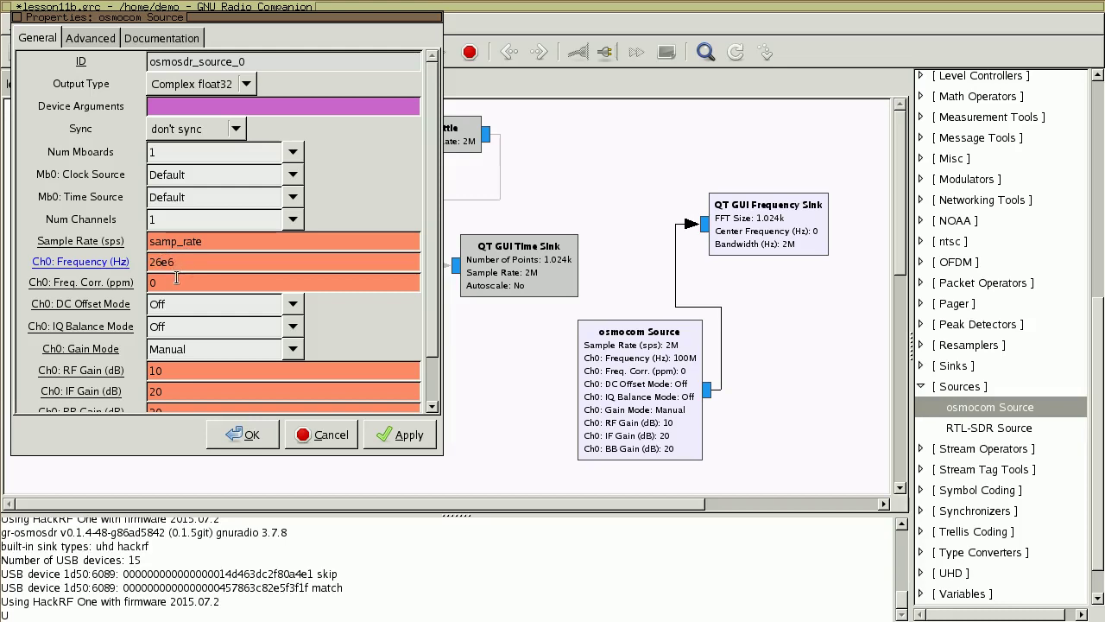
Set the osmocom Source's RF gain to 0 dB, IF gain to 24 dB and BB gain to 24 dB, and accept the properties
{"action": "left_click", "coordinate": [188, 371]}
{"action": "key", "text": "BackSpace"}
{"action": "key", "text": "BackSpace"}
{"action": "type", "text": "0"}
{"action": "scroll", "coordinate": [124, 368], "scroll_direction": "down", "scroll_amount": 1}
{"action": "left_click", "coordinate": [179, 344]}
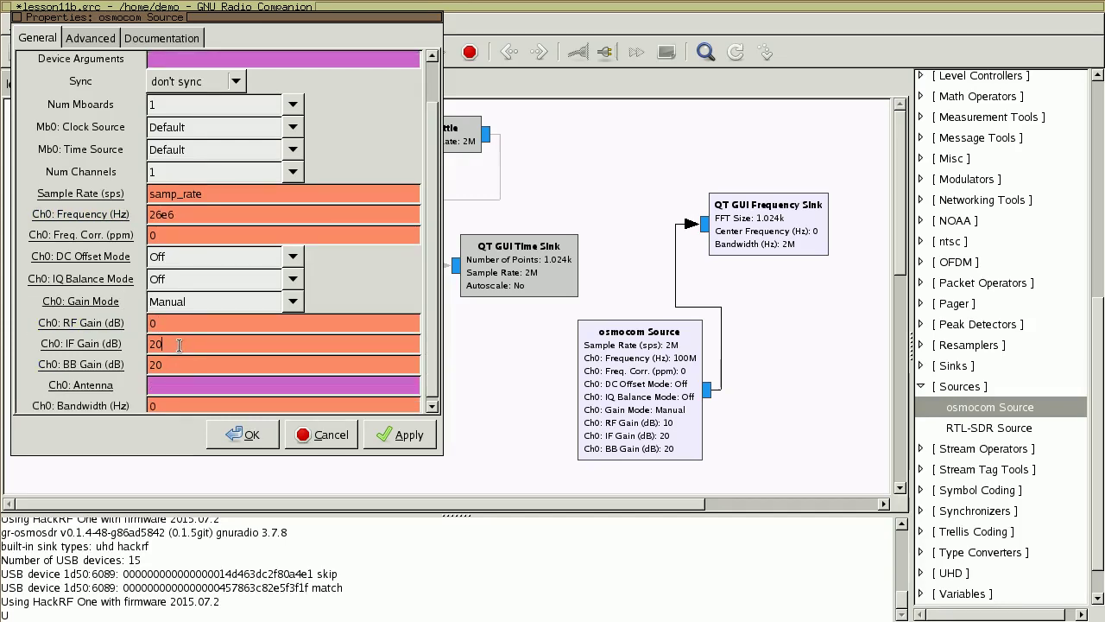
{"action": "key", "text": "BackSpace"}
{"action": "type", "text": "4"}
{"action": "left_click", "coordinate": [179, 370]}
{"action": "key", "text": "BackSpace"}
{"action": "type", "text": "4"}
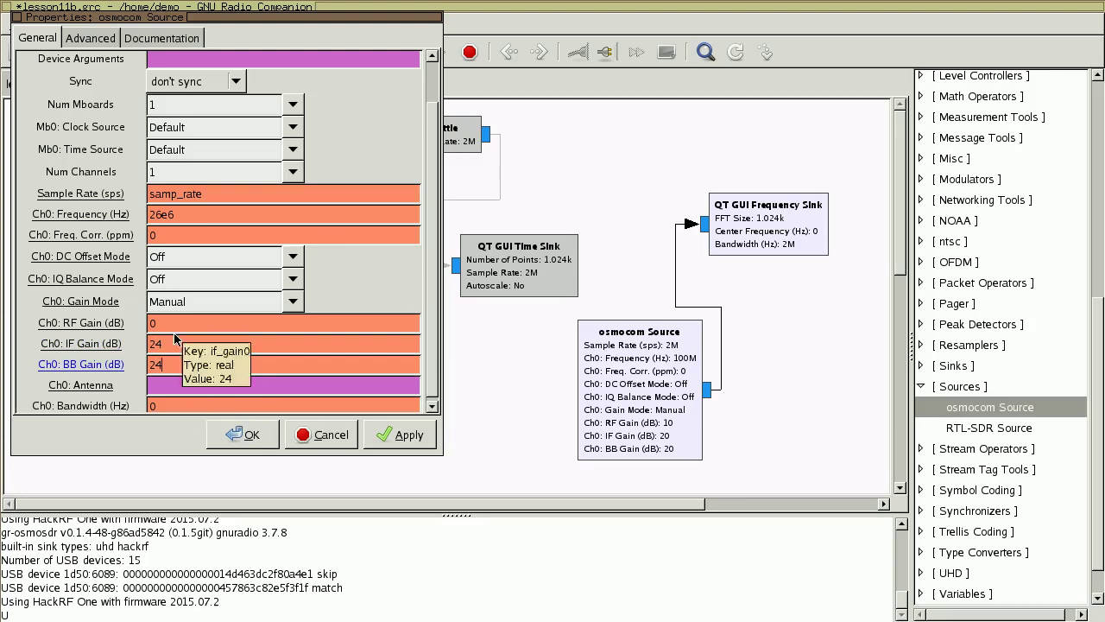
{"action": "left_click", "coordinate": [251, 435]}
{"action": "left_click_drag", "start_coordinate": [660, 397], "coordinate": [654, 396]}
{"action": "left_click_drag", "start_coordinate": [761, 224], "coordinate": [754, 226]}
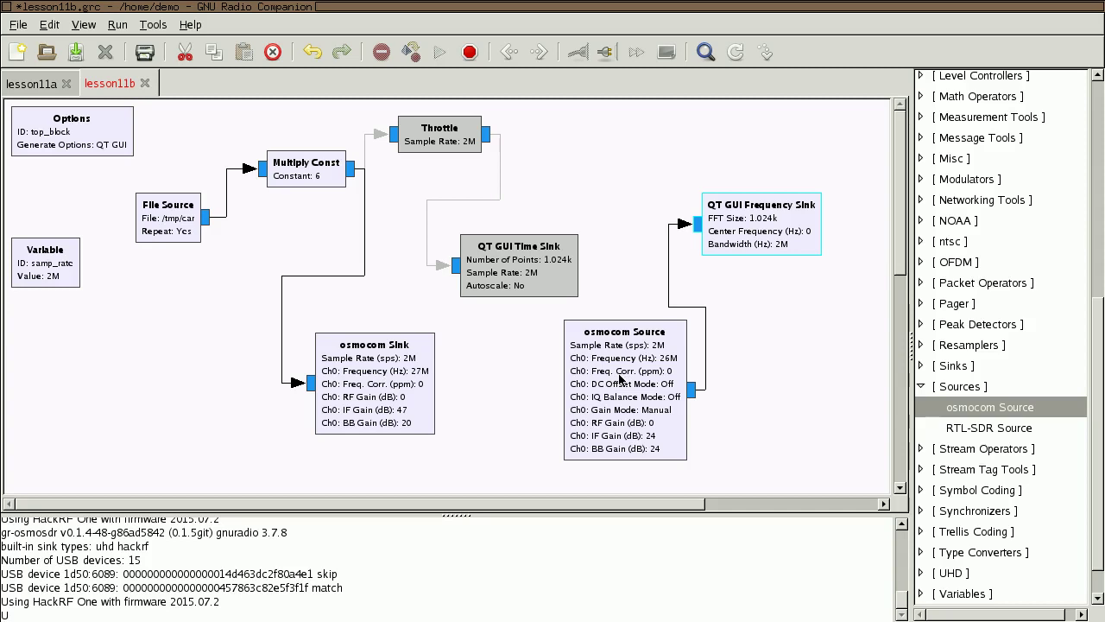
{"action": "left_click", "coordinate": [400, 378]}
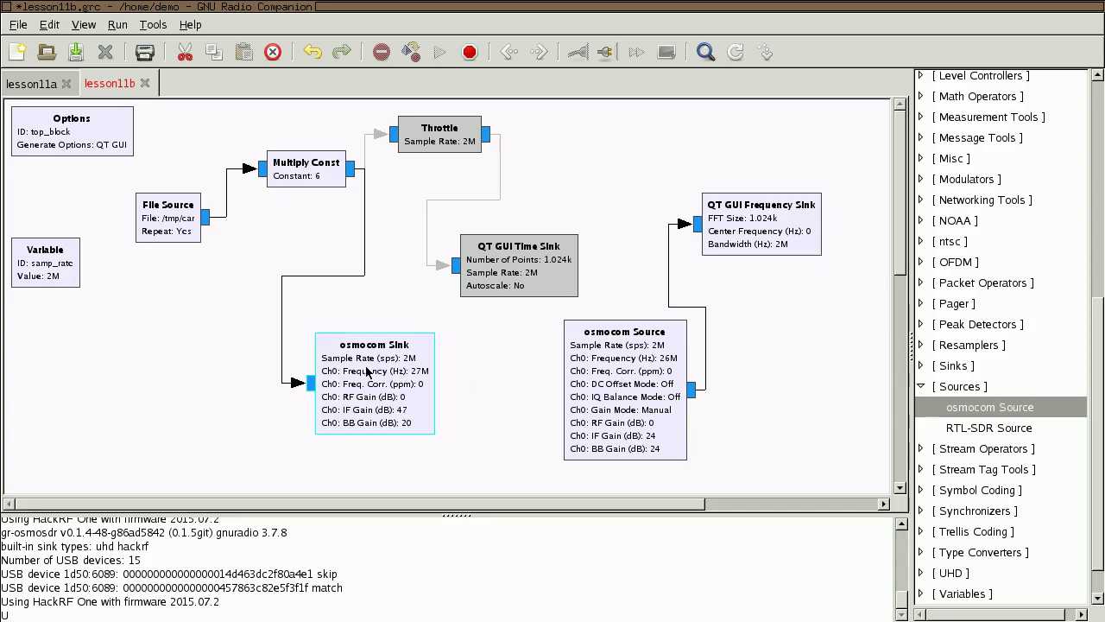
{"action": "left_click", "coordinate": [648, 389]}
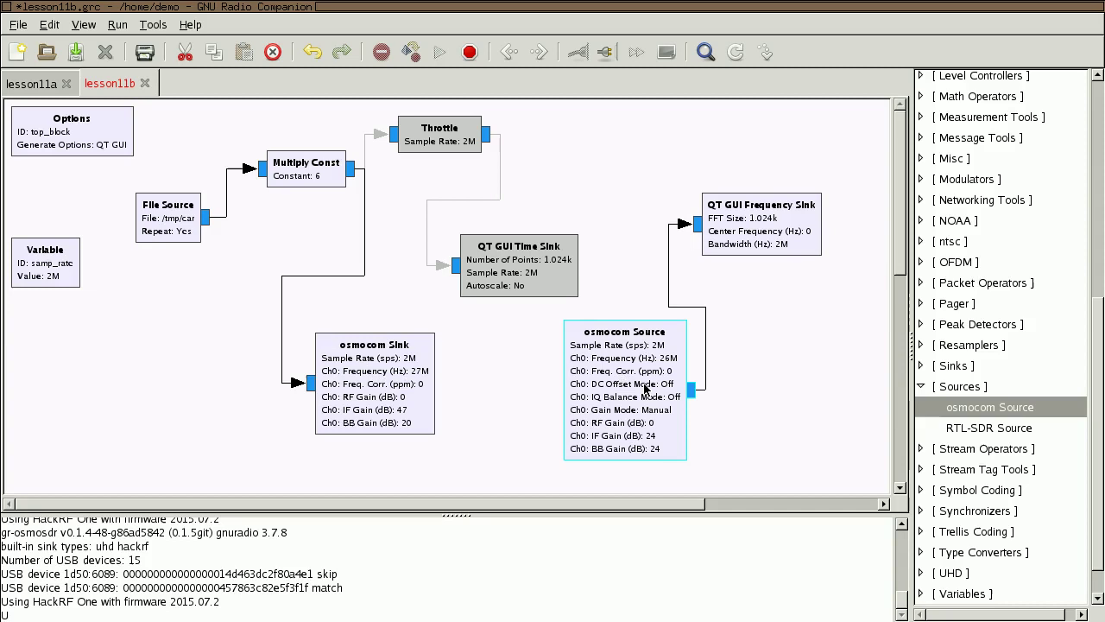
{"action": "left_click", "coordinate": [748, 393]}
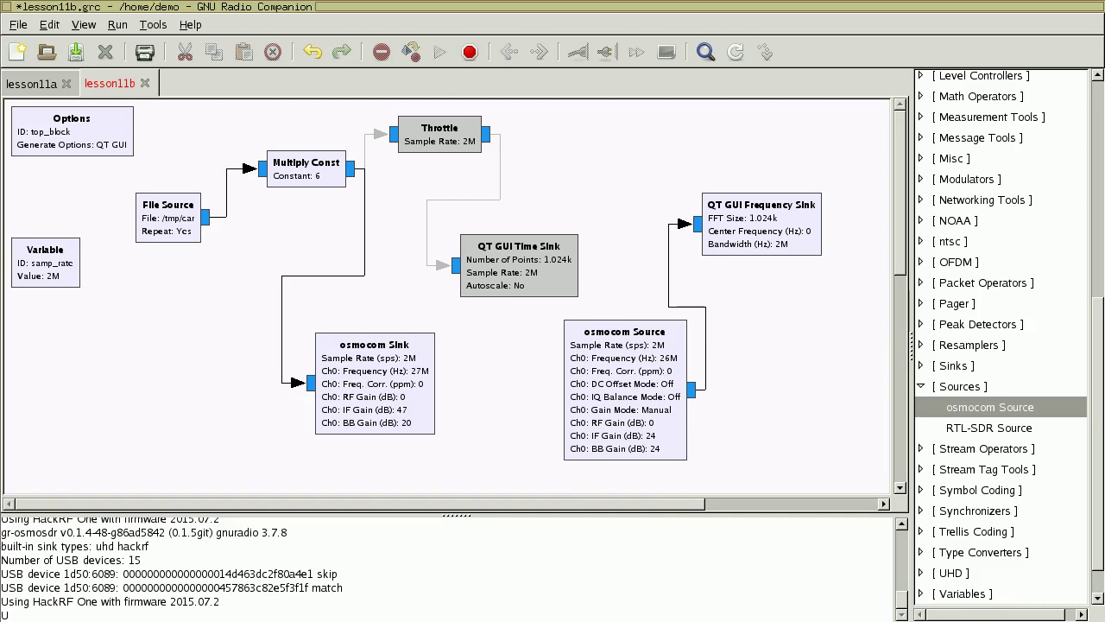
Stop the running flowgraph and run hackrf_info in a terminal to list the attached HackRF boards
{"action": "key", "text": "F7"}
{"action": "key", "text": "ctrl+alt+t"}
{"action": "type", "text": "hackrf_info"}
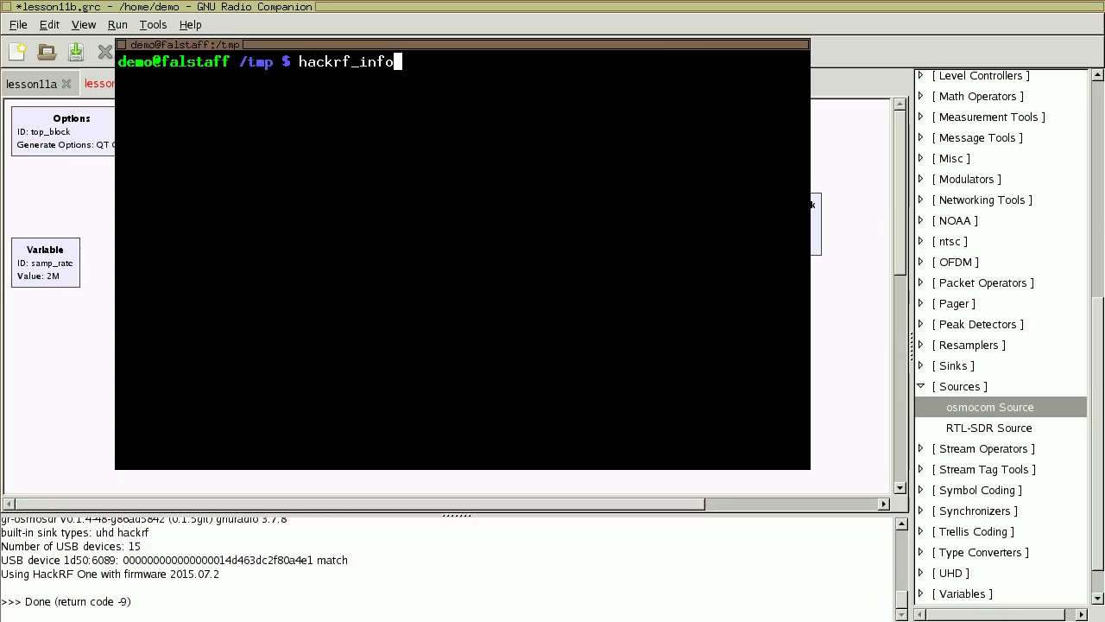
{"action": "key", "text": "Return"}
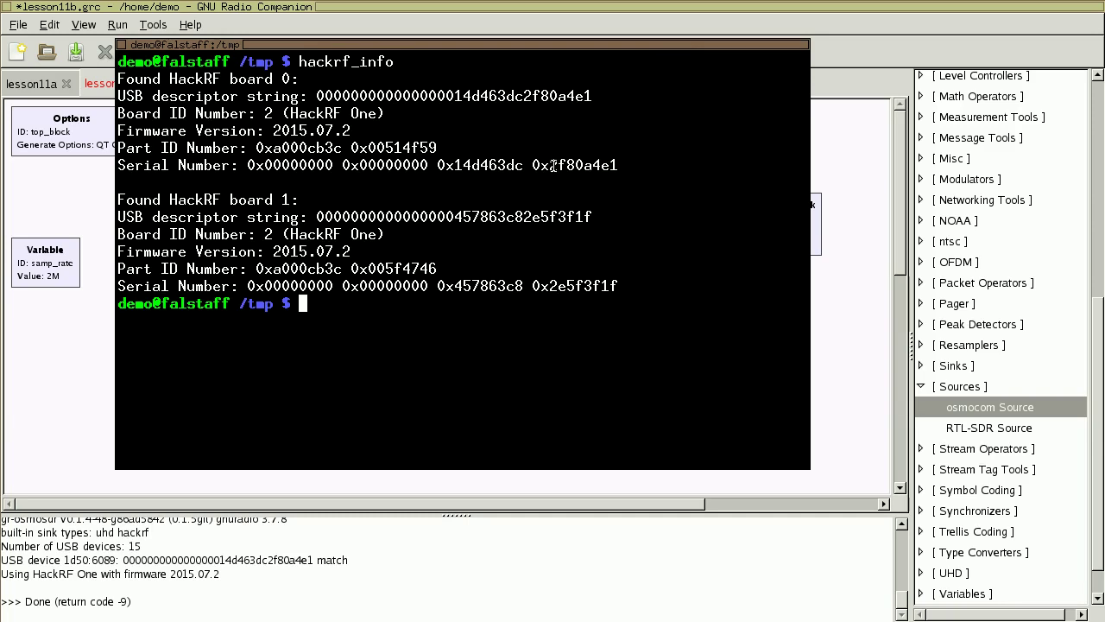
Copy the last eight digits of HackRF board 0's serial number and return to the flowgraph
{"action": "left_click_drag", "start_coordinate": [551, 165], "coordinate": [620, 165]}
{"action": "key", "text": "ctrl+c"}
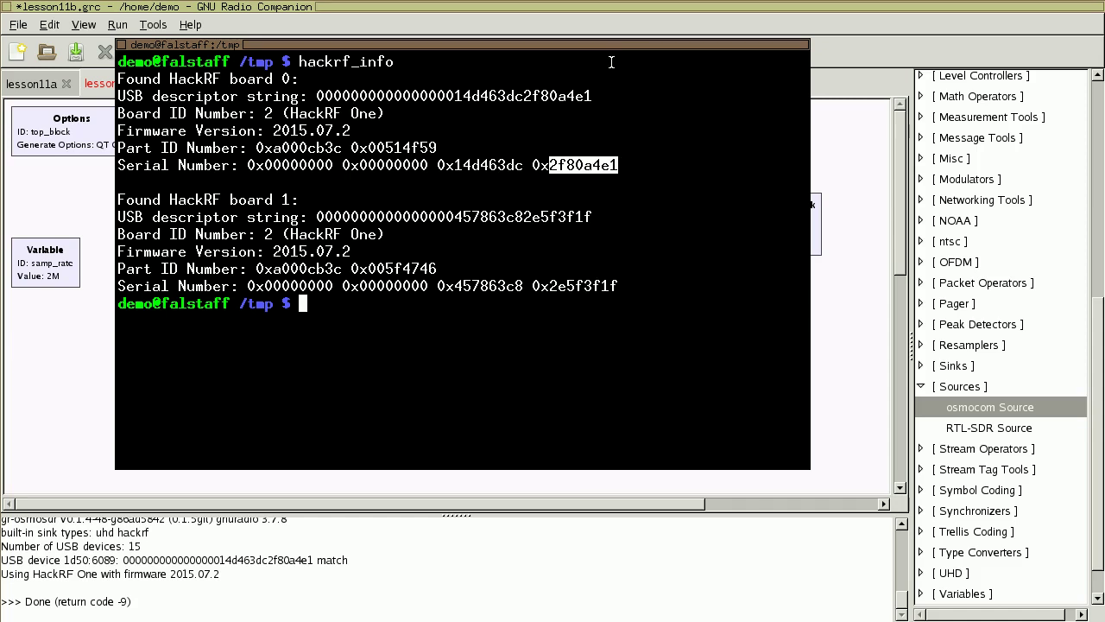
{"action": "key", "text": "ctrl+d"}
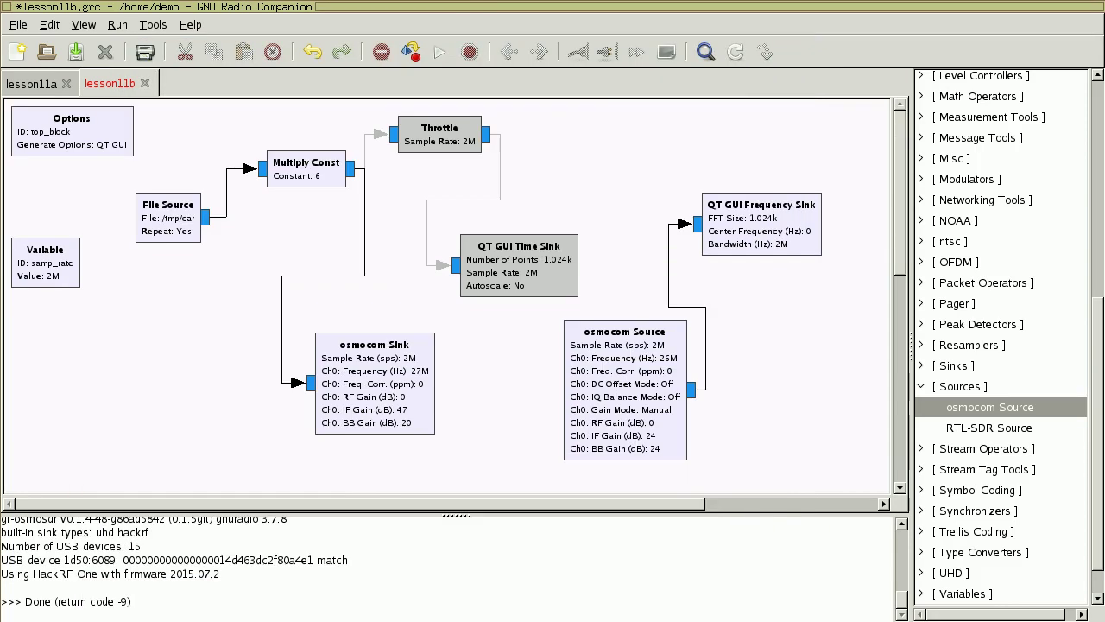
{"action": "right_click", "coordinate": [410, 370]}
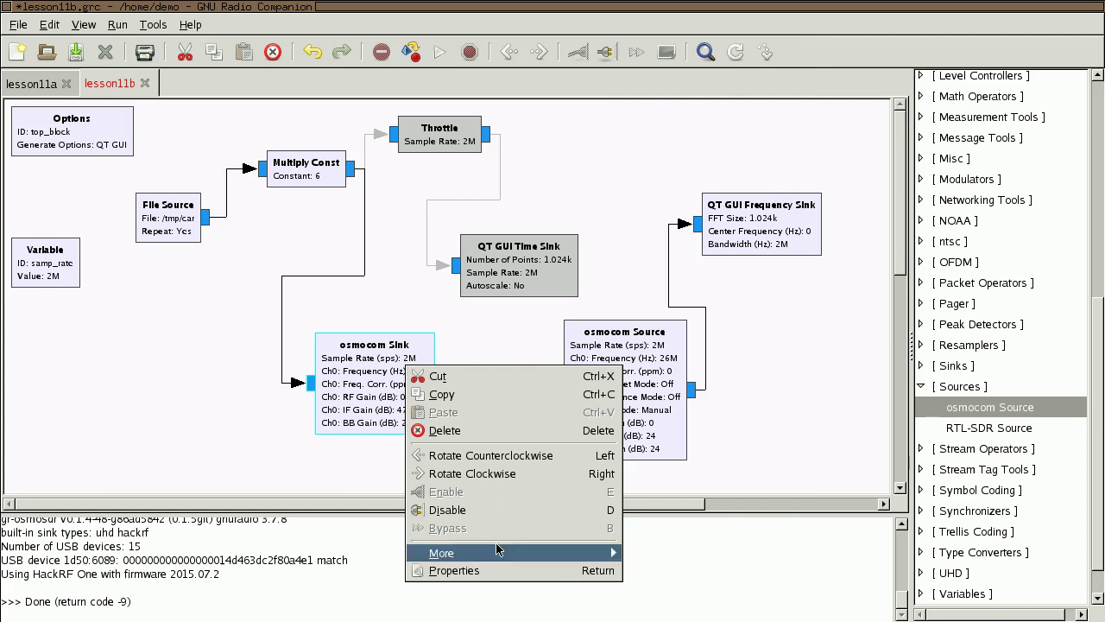
{"action": "left_click", "coordinate": [498, 570]}
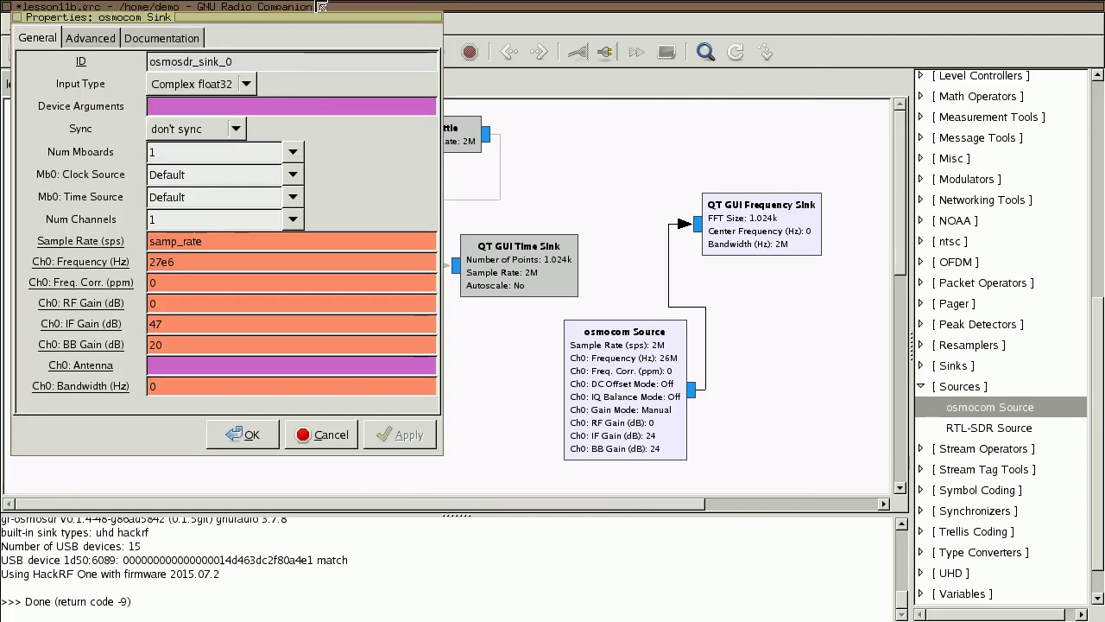
{"action": "left_click", "coordinate": [199, 105]}
{"action": "type", "text": "hackrf="}
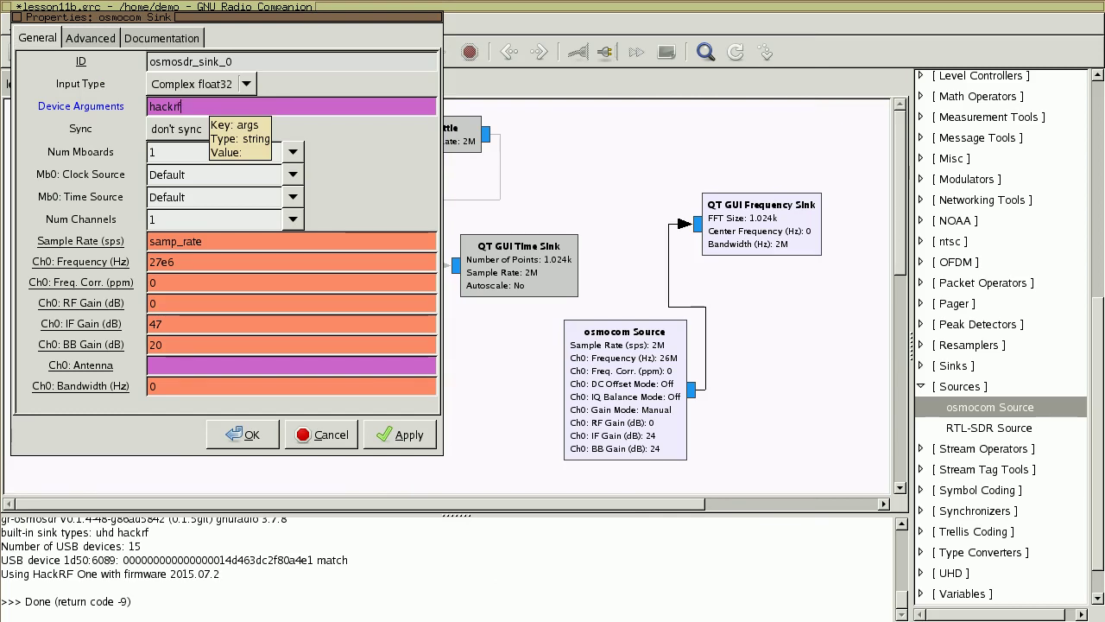
{"action": "middle_click", "coordinate": [251, 105]}
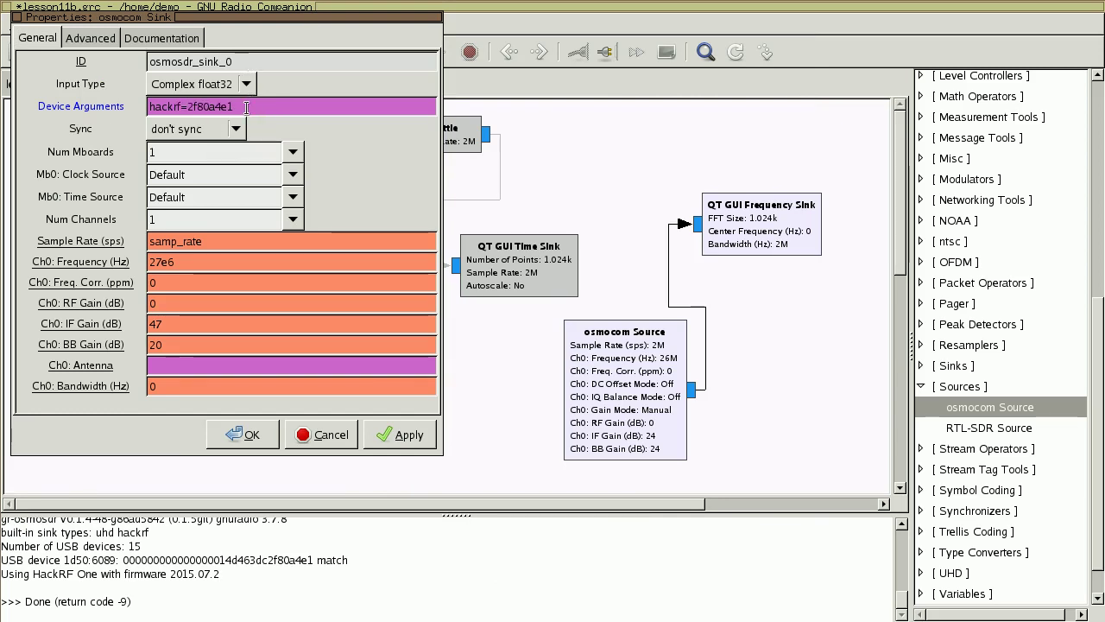
{"action": "left_click", "coordinate": [246, 436]}
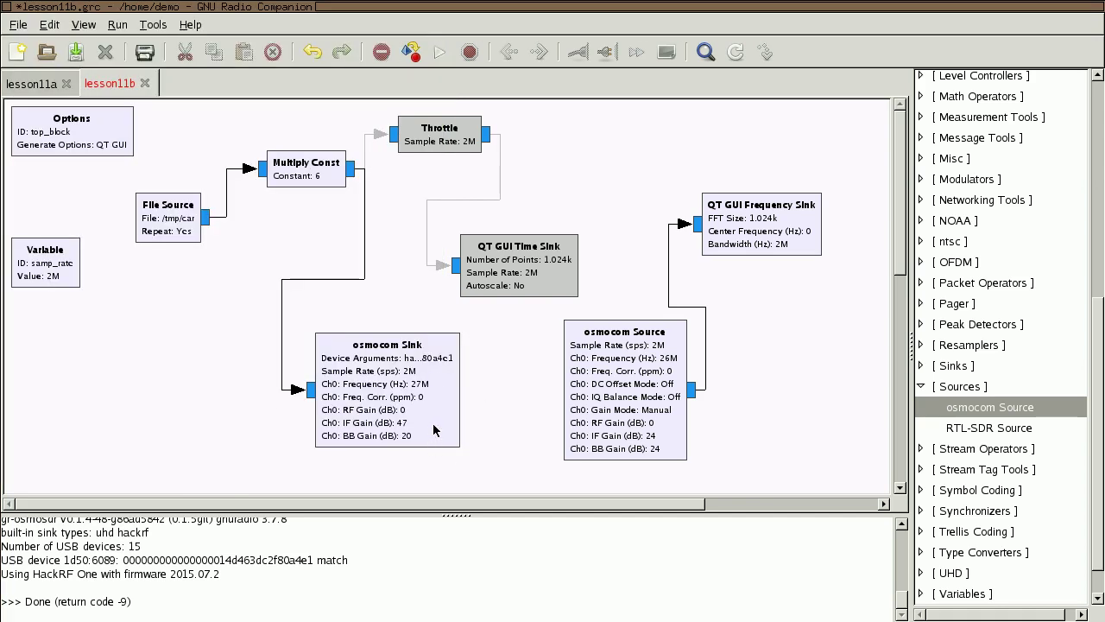
Copy the last eight digits of HackRF board 1's serial number from the terminal and return to the flowgraph
{"action": "key", "text": "alt+Tab"}
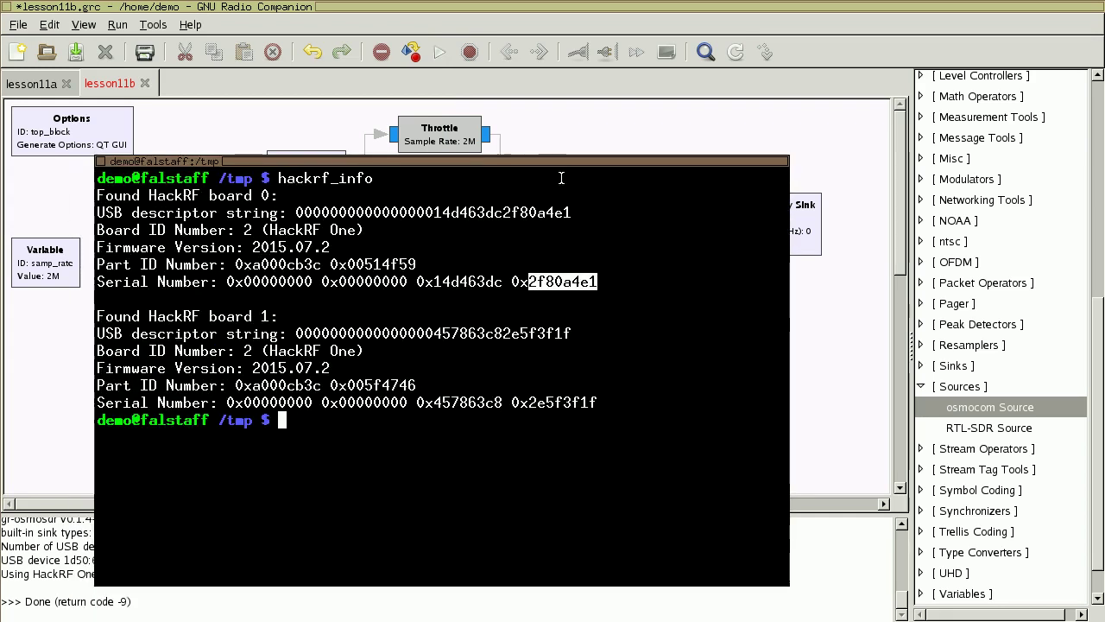
{"action": "left_click_drag", "start_coordinate": [602, 403], "coordinate": [529, 402]}
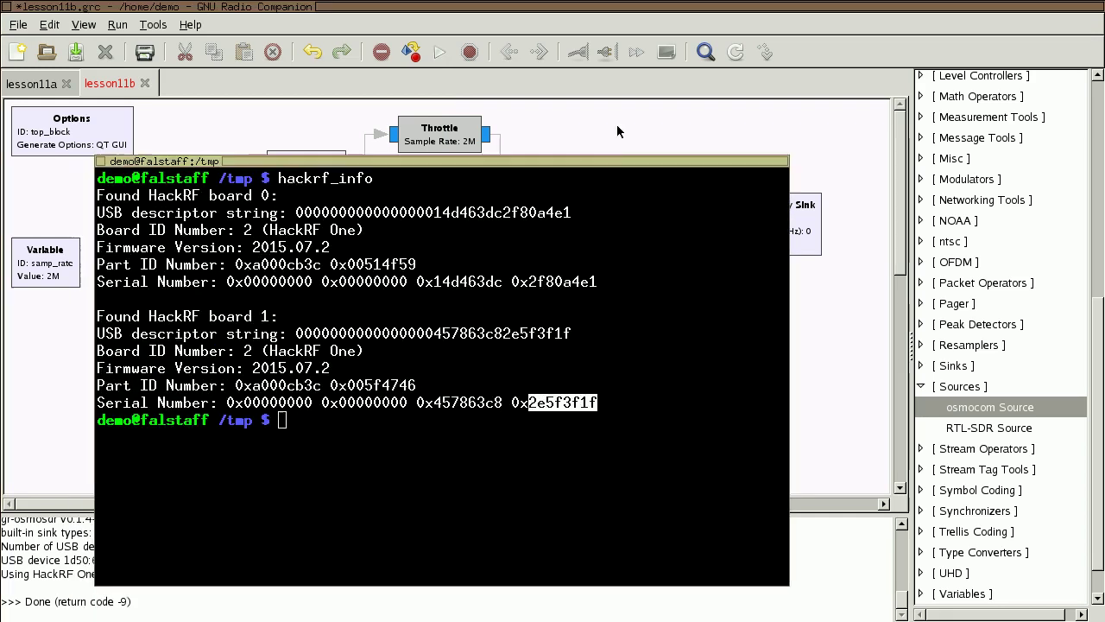
{"action": "key", "text": "alt+Tab"}
{"action": "right_click", "coordinate": [629, 372]}
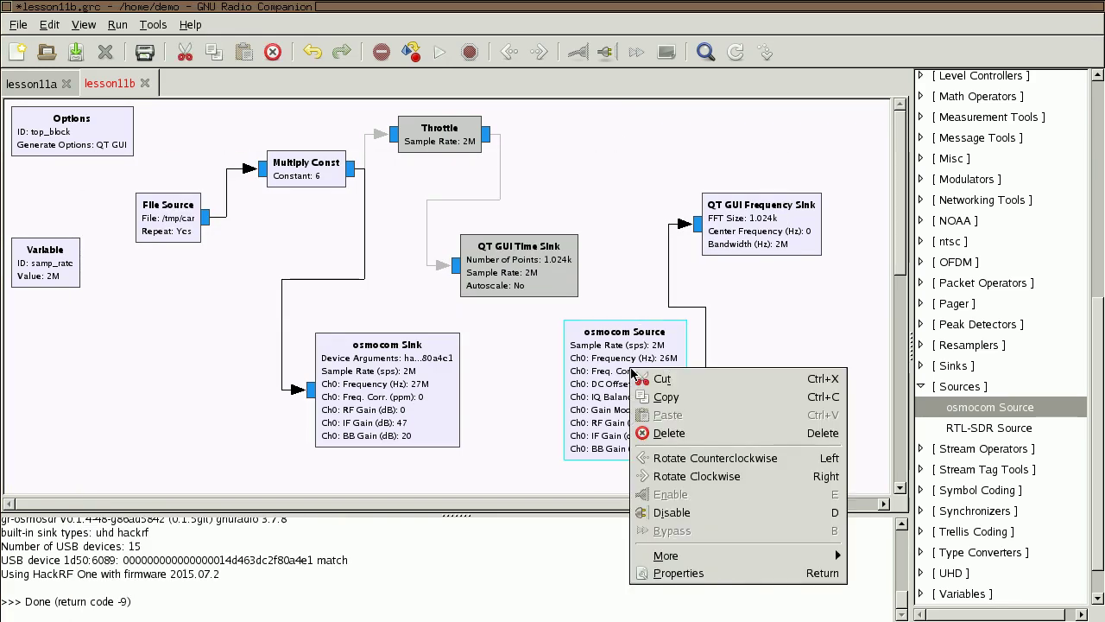
{"action": "left_click", "coordinate": [739, 574]}
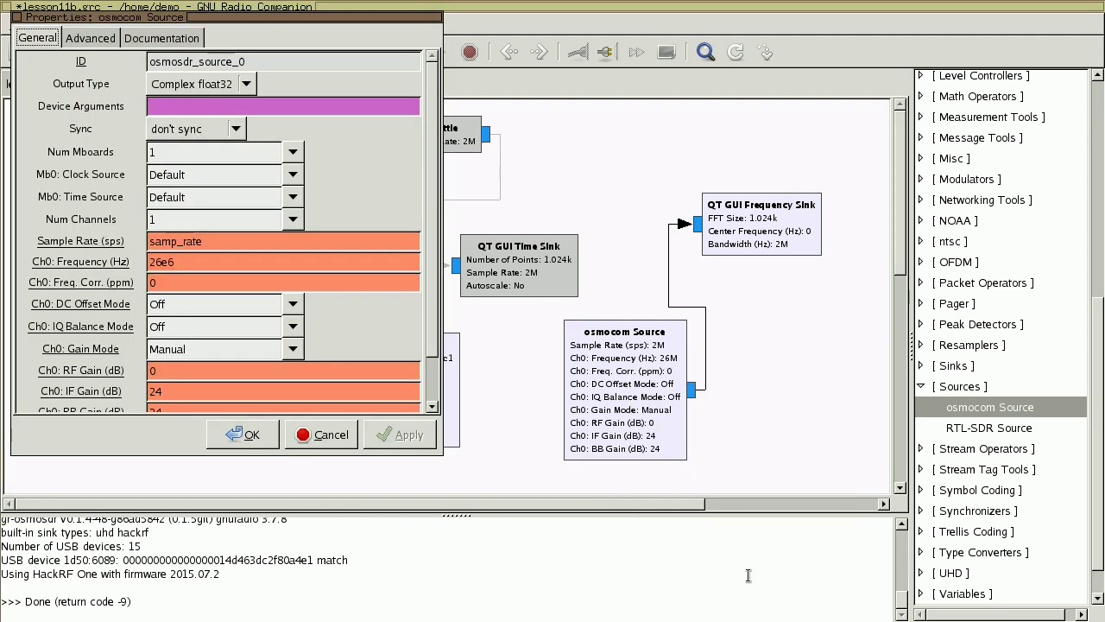
{"action": "left_click", "coordinate": [185, 107]}
{"action": "type", "text": "hackrf"}
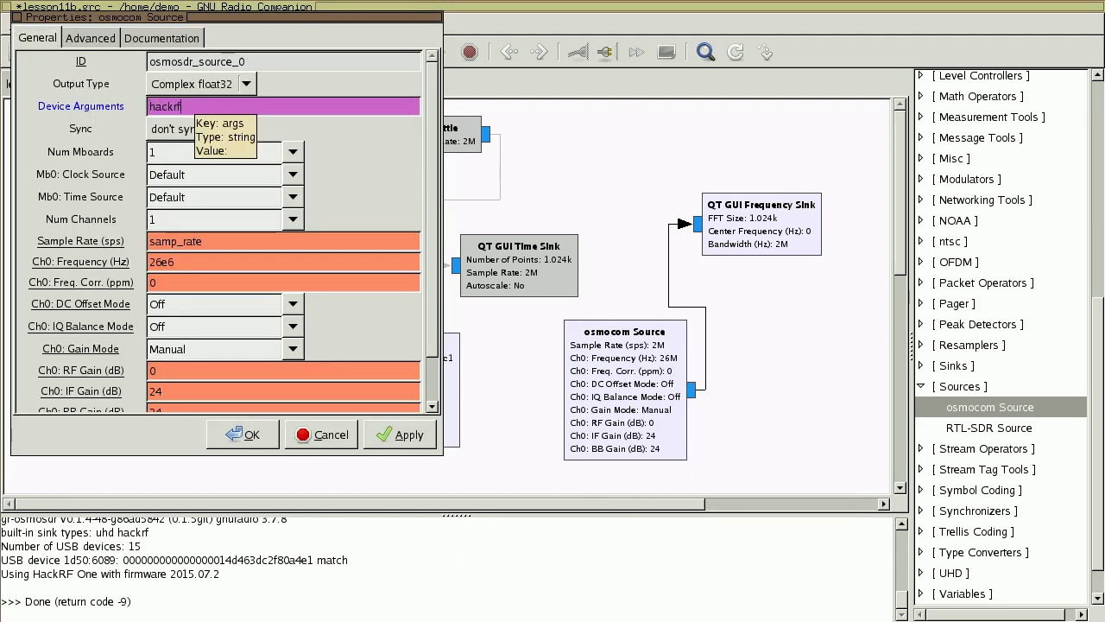
{"action": "type", "text": "="}
{"action": "type", "text": "2e5f3f1f"}
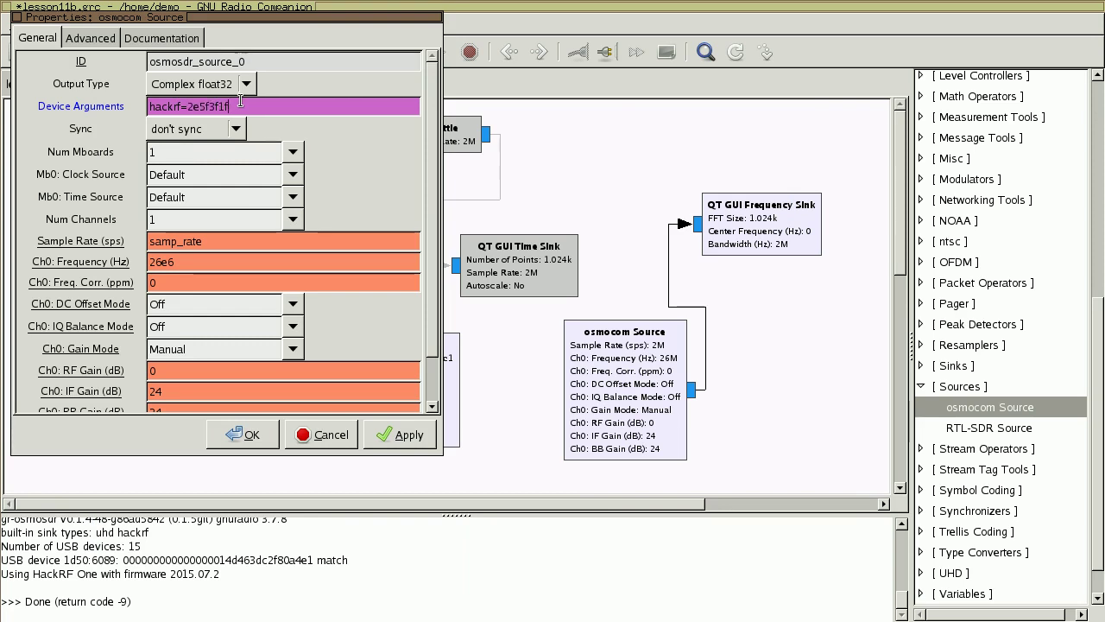
{"action": "left_click", "coordinate": [252, 435]}
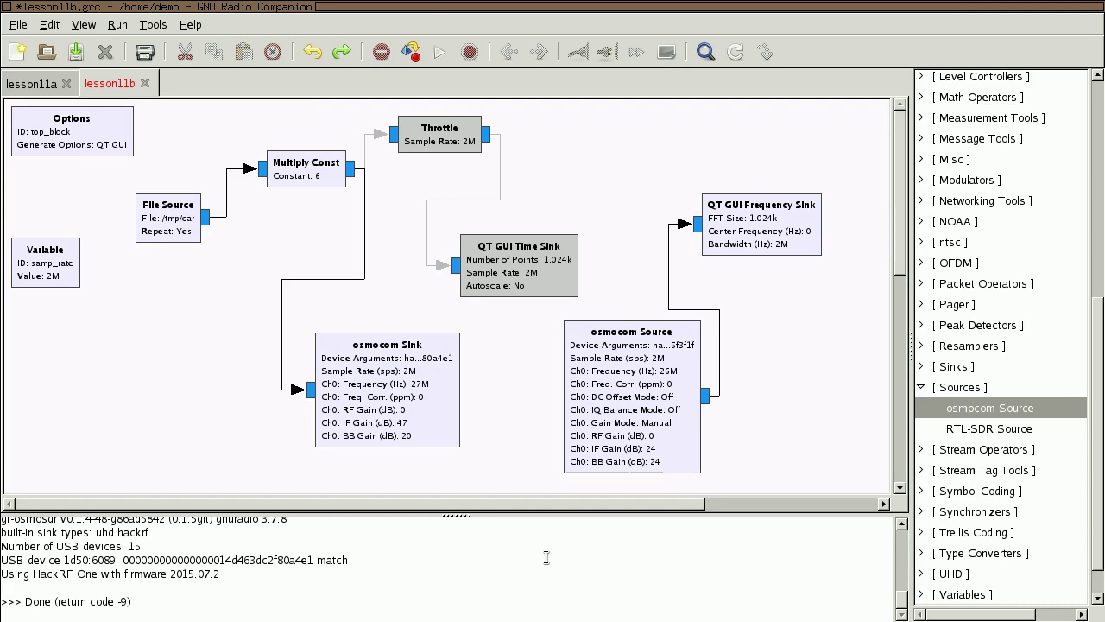
Set the osmocom Source's sample rate to samp_rate*4 and accept the properties
{"action": "right_click", "coordinate": [671, 366]}
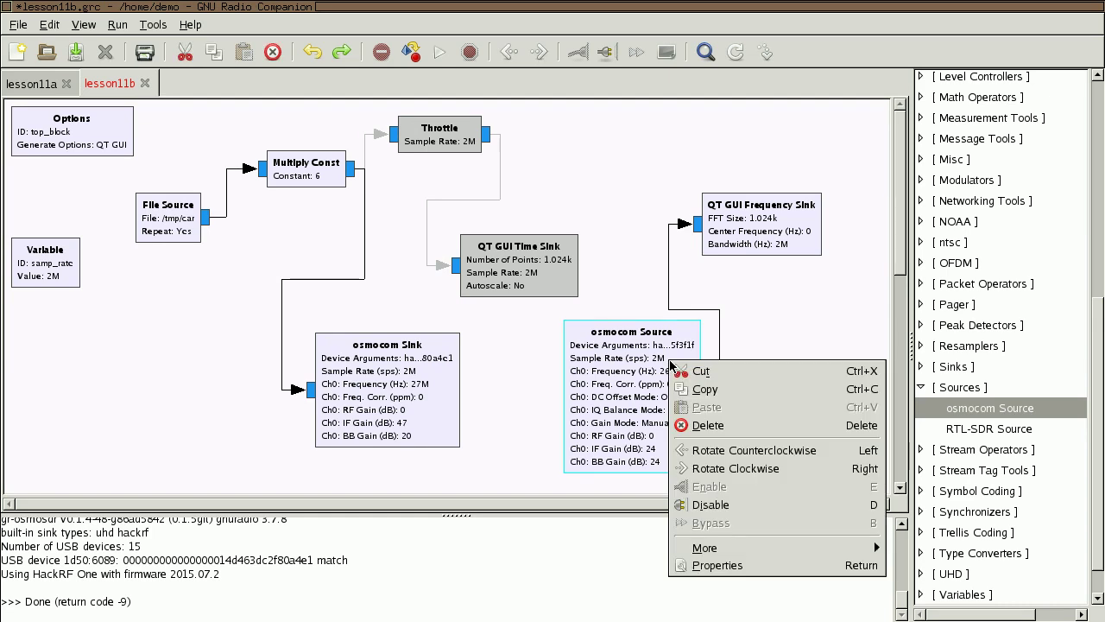
{"action": "left_click", "coordinate": [750, 566]}
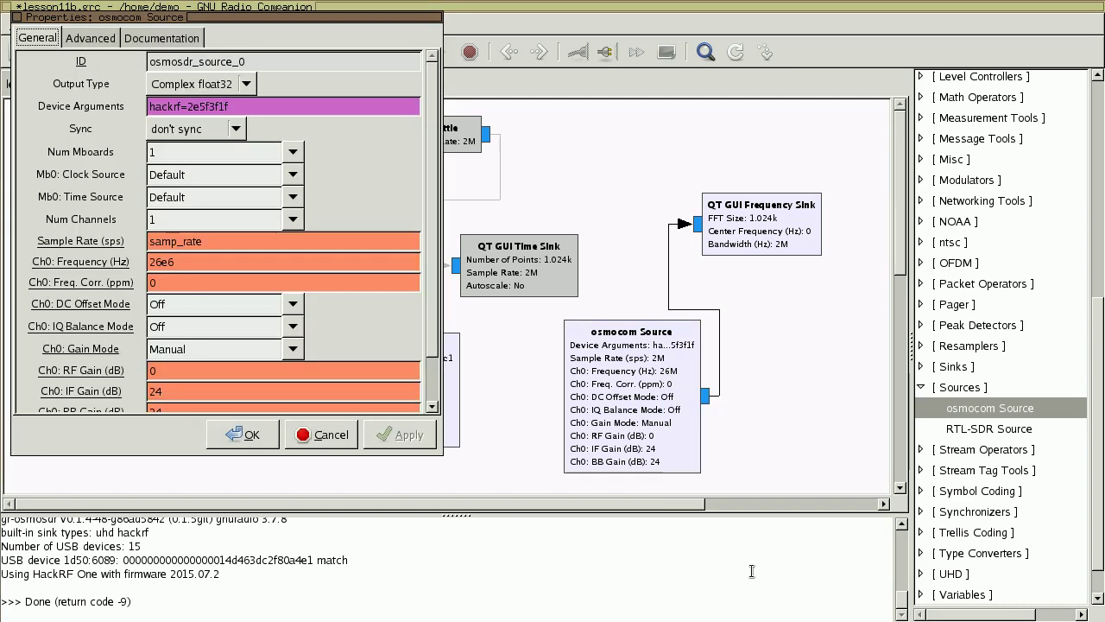
{"action": "left_click", "coordinate": [229, 239]}
{"action": "type", "text": "*"}
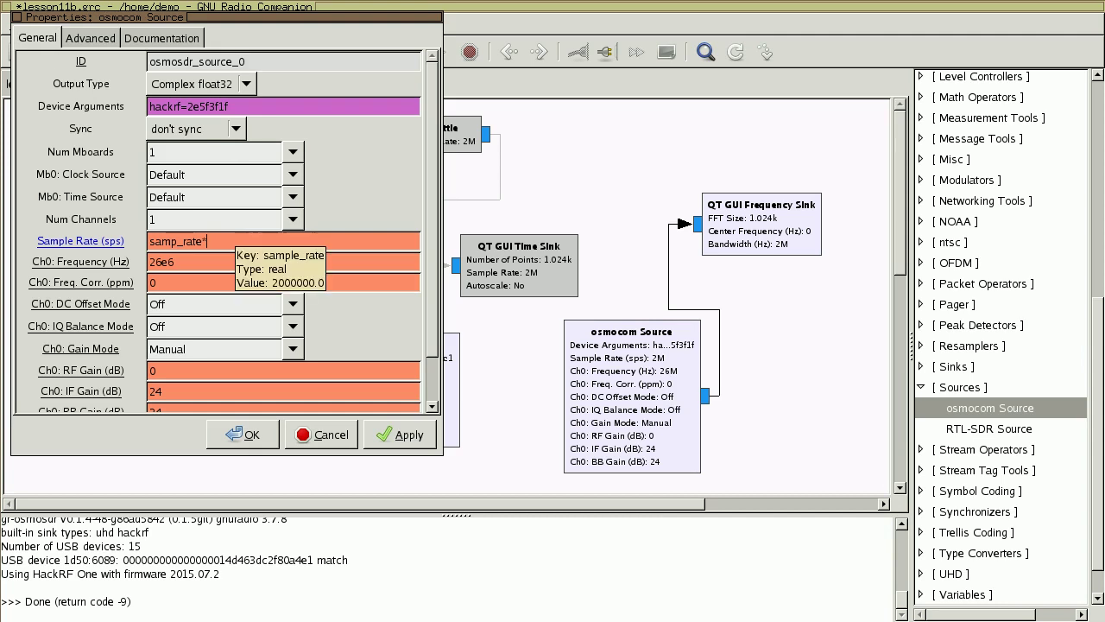
{"action": "type", "text": "4"}
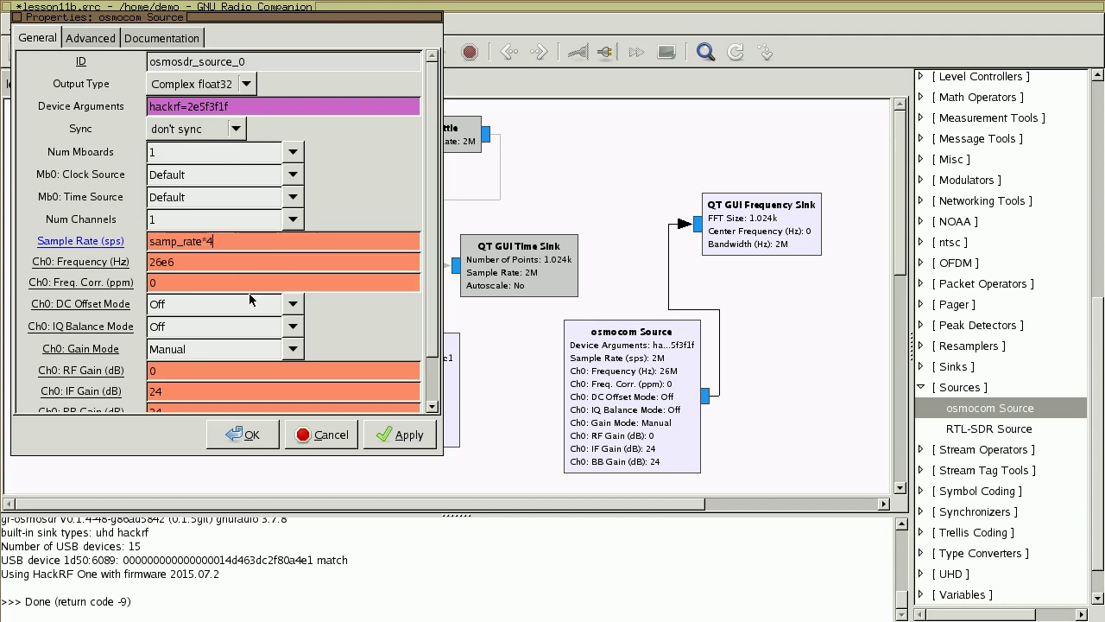
{"action": "left_click", "coordinate": [251, 435]}
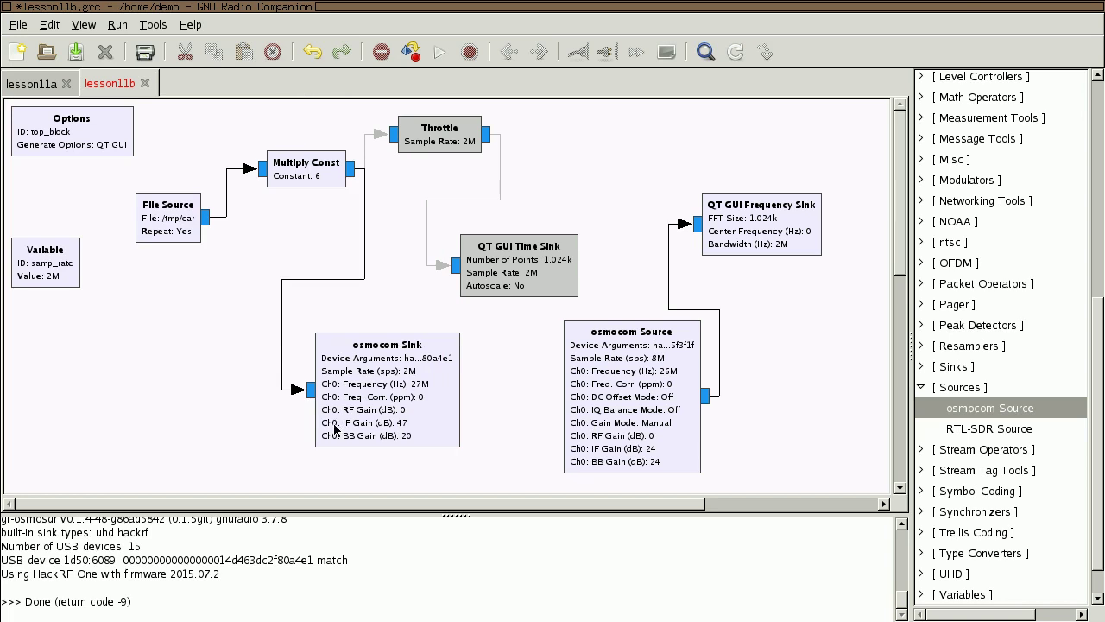
Set the QT GUI Frequency Sink's bandwidth to samp_rate*4 and accept the properties
{"action": "right_click", "coordinate": [792, 223]}
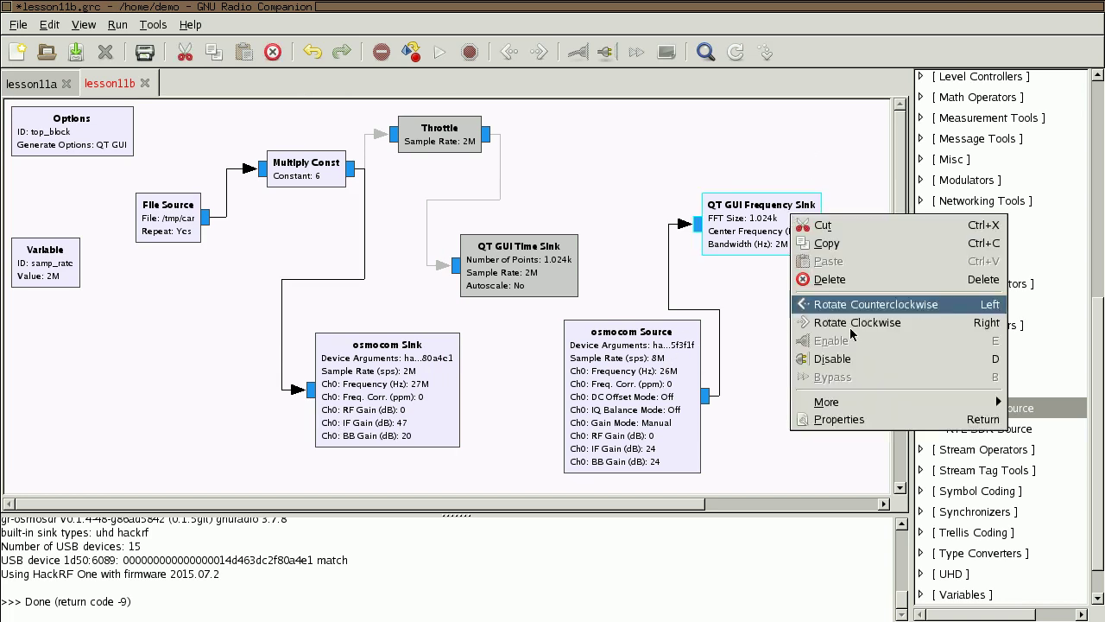
{"action": "left_click", "coordinate": [837, 420]}
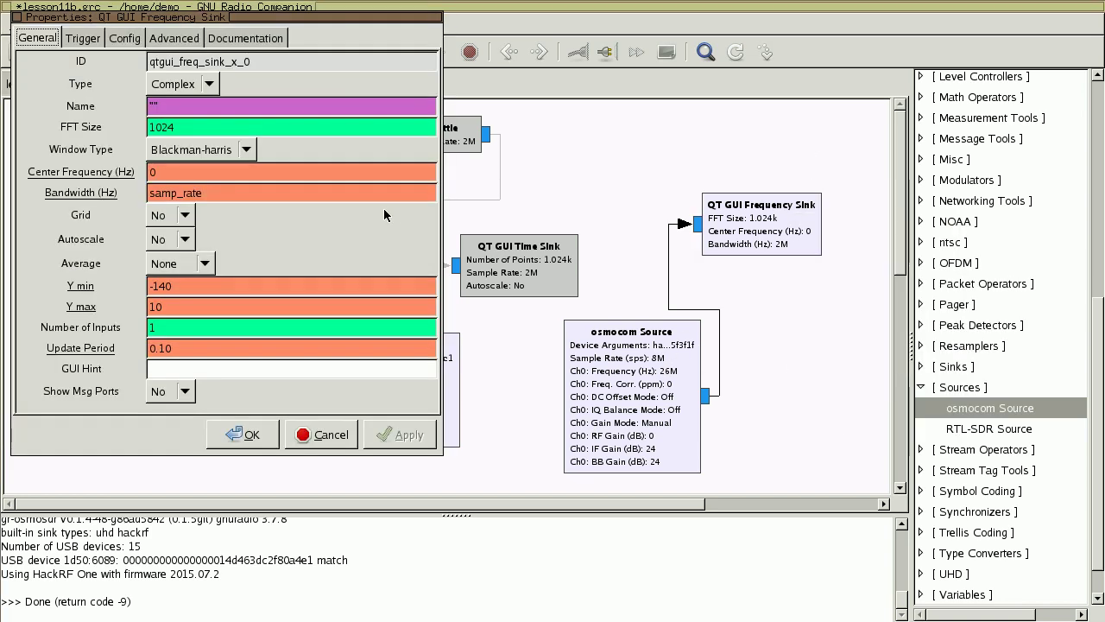
{"action": "left_click", "coordinate": [231, 196]}
{"action": "type", "text": "*4"}
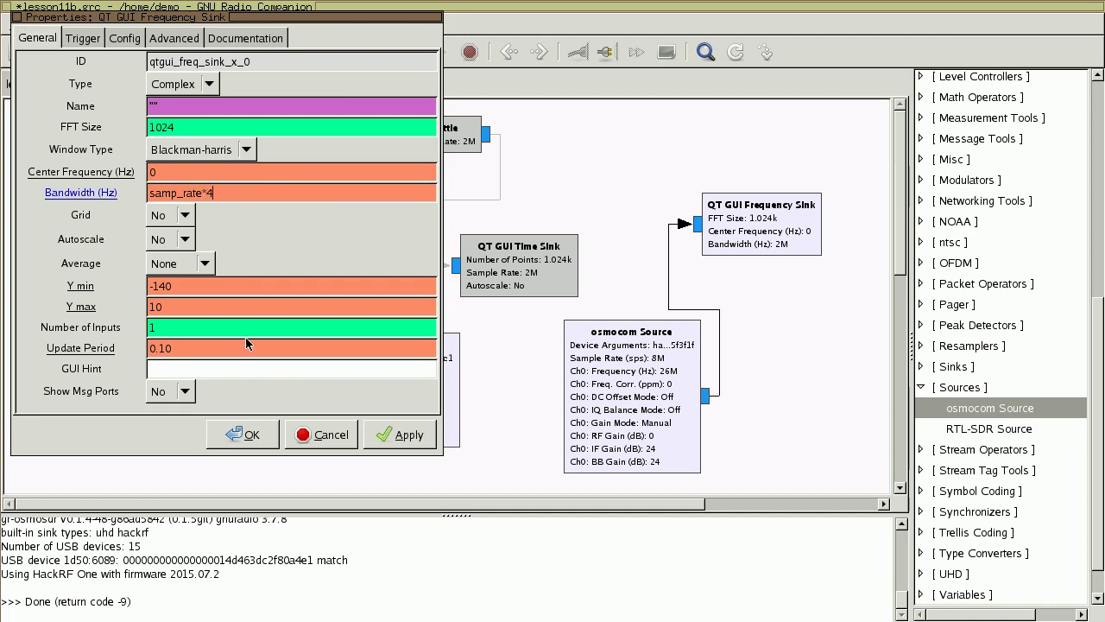
{"action": "left_click", "coordinate": [249, 438]}
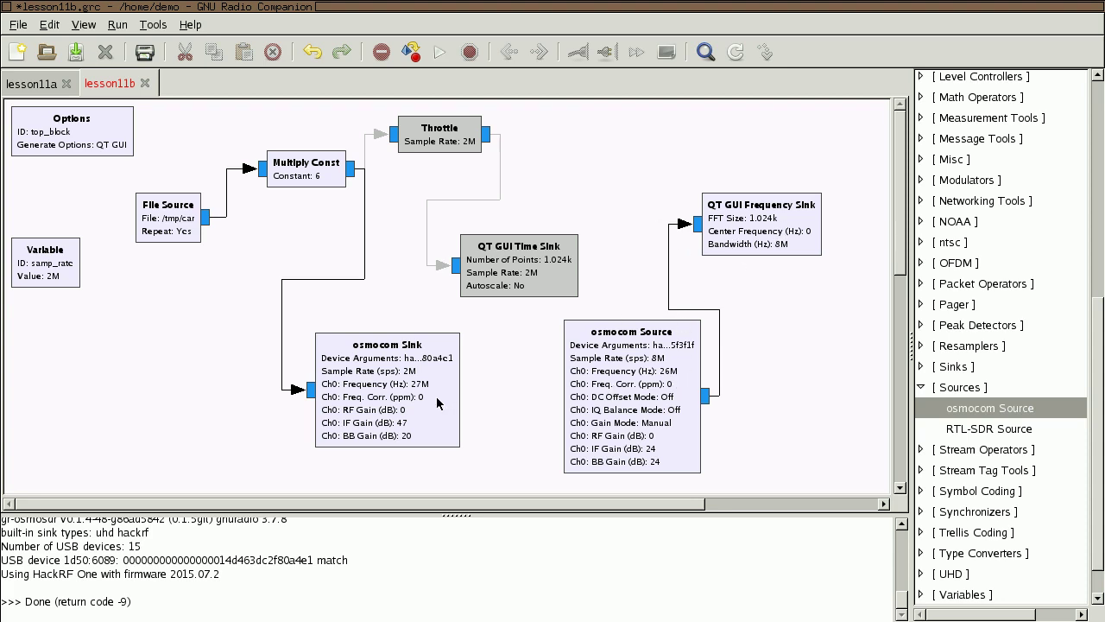
Run the flowgraph with Max Hold enabled on the frequency plot to examine the transmitted spectrum, and stop it
{"action": "left_click", "coordinate": [436, 52]}
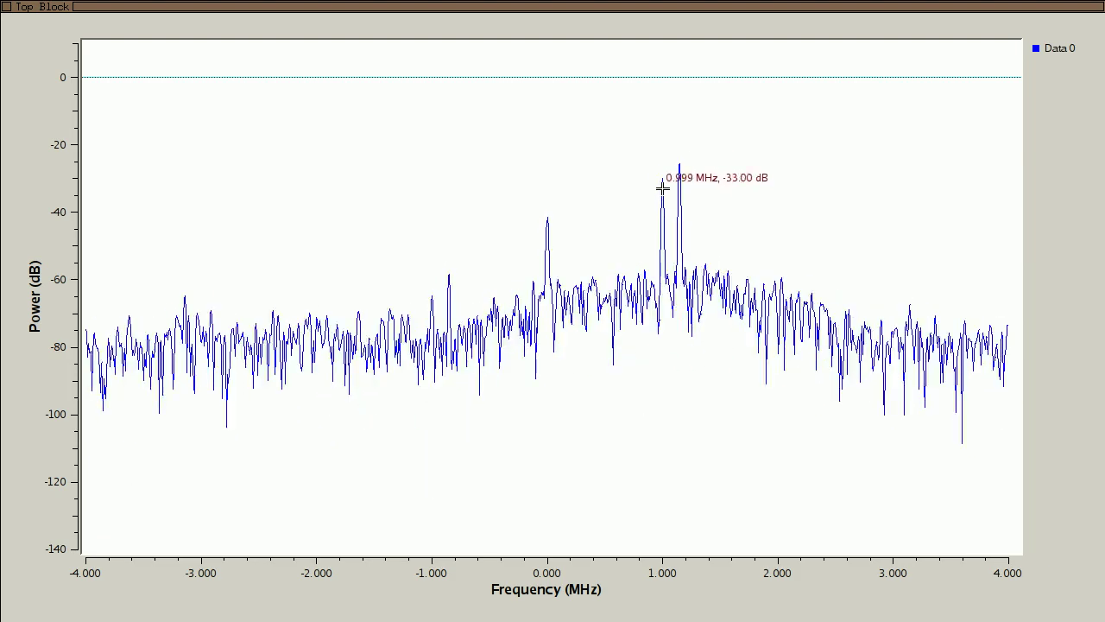
{"action": "right_click", "coordinate": [722, 135]}
{"action": "left_click", "coordinate": [792, 350]}
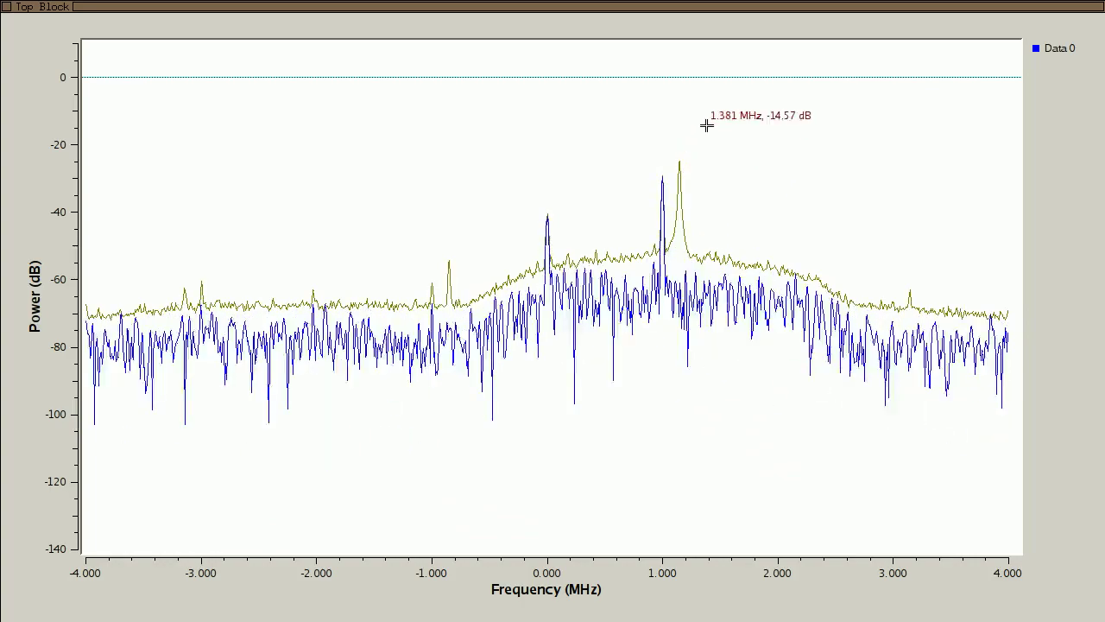
{"action": "key", "text": "alt+Tab"}
{"action": "left_click", "coordinate": [469, 51]}
Add a Band Pass Filter block from the Filters category below the File Source
{"action": "left_click", "coordinate": [922, 388]}
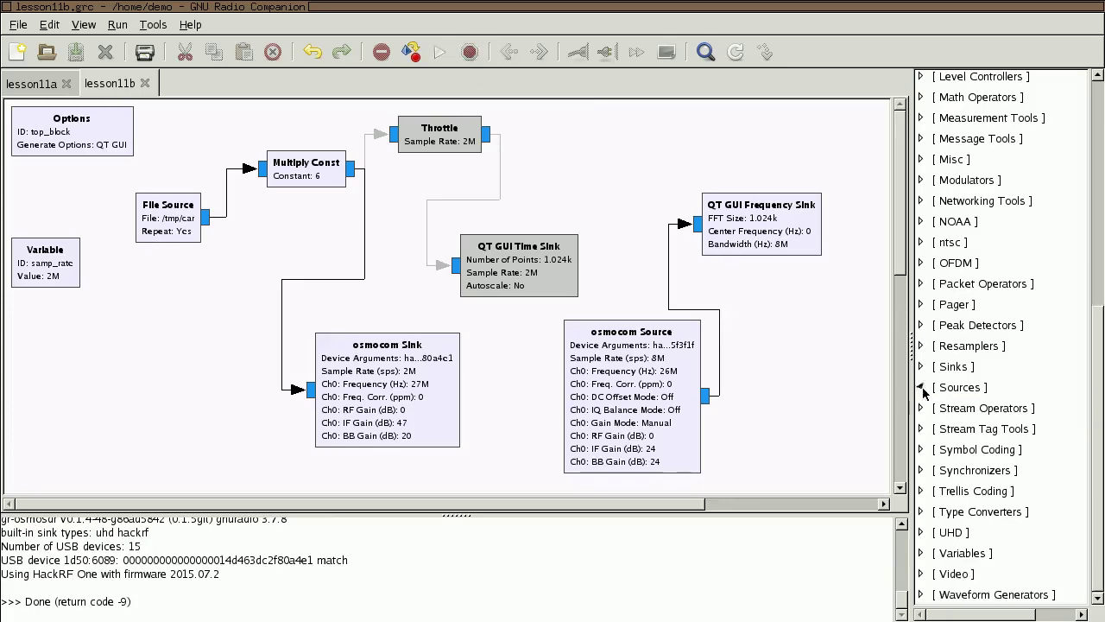
{"action": "scroll", "coordinate": [1004, 328], "scroll_direction": "up", "scroll_amount": 10}
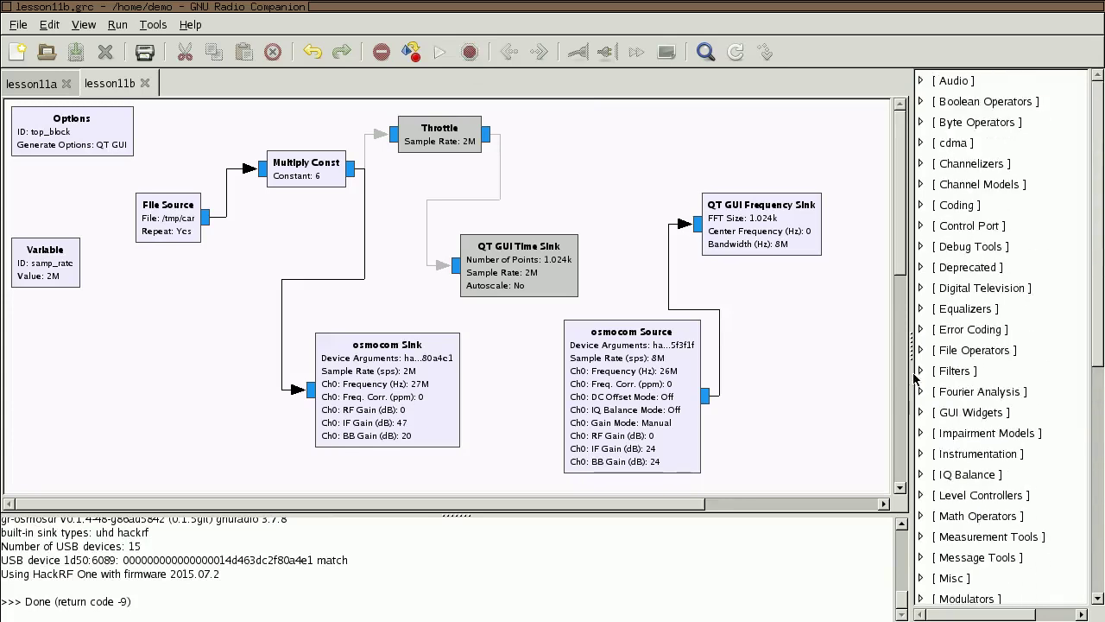
{"action": "left_click", "coordinate": [920, 371]}
{"action": "scroll", "coordinate": [987, 388], "scroll_direction": "down", "scroll_amount": 5}
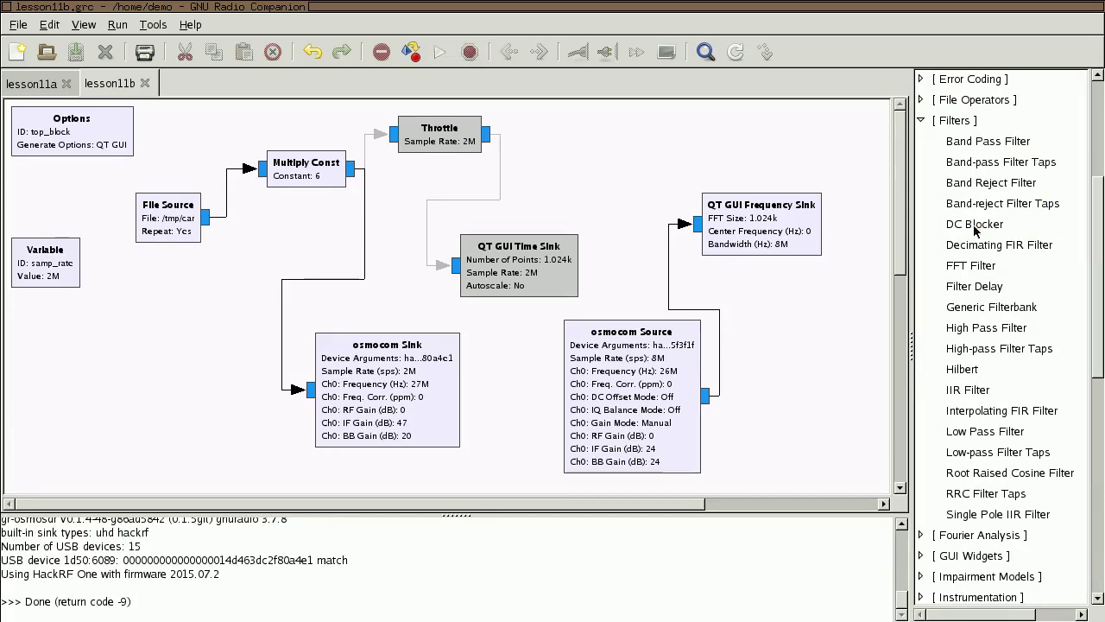
{"action": "left_click_drag", "start_coordinate": [993, 147], "coordinate": [177, 363]}
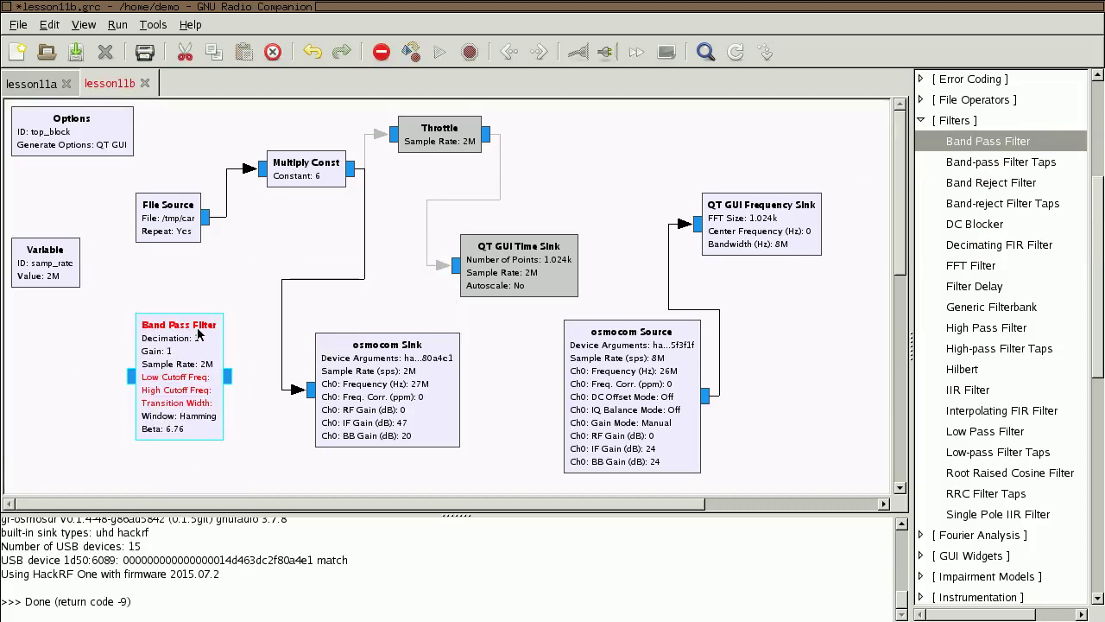
Set the Band Pass Filter's FIR type to Complex->Complex (Complex Taps) (Decim)
{"action": "double_click", "coordinate": [201, 365]}
{"action": "left_click", "coordinate": [341, 84]}
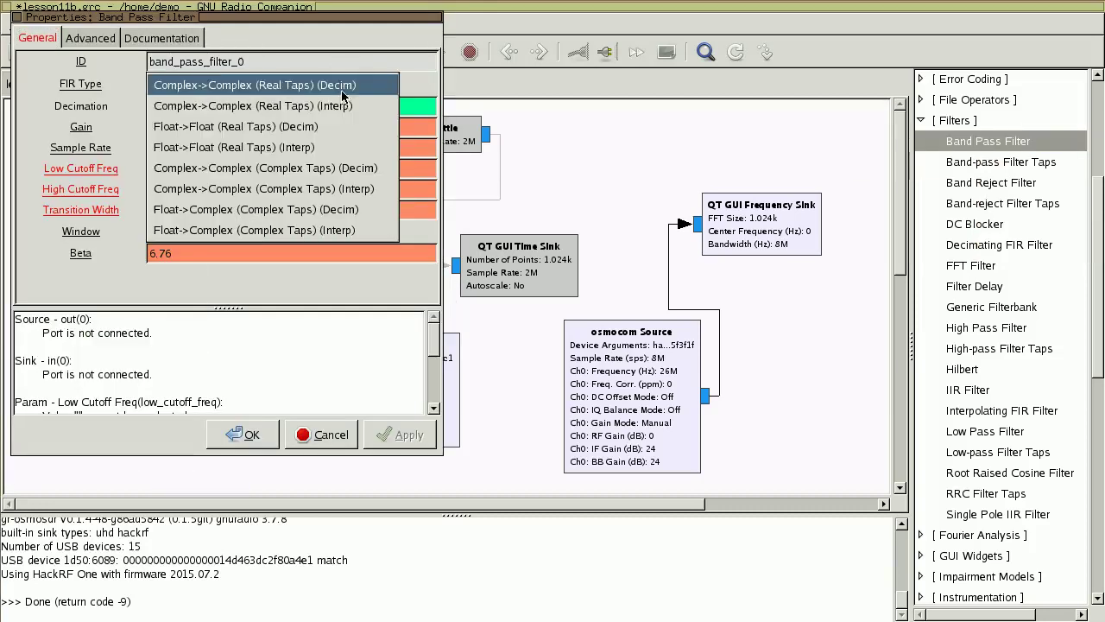
{"action": "left_click", "coordinate": [334, 170]}
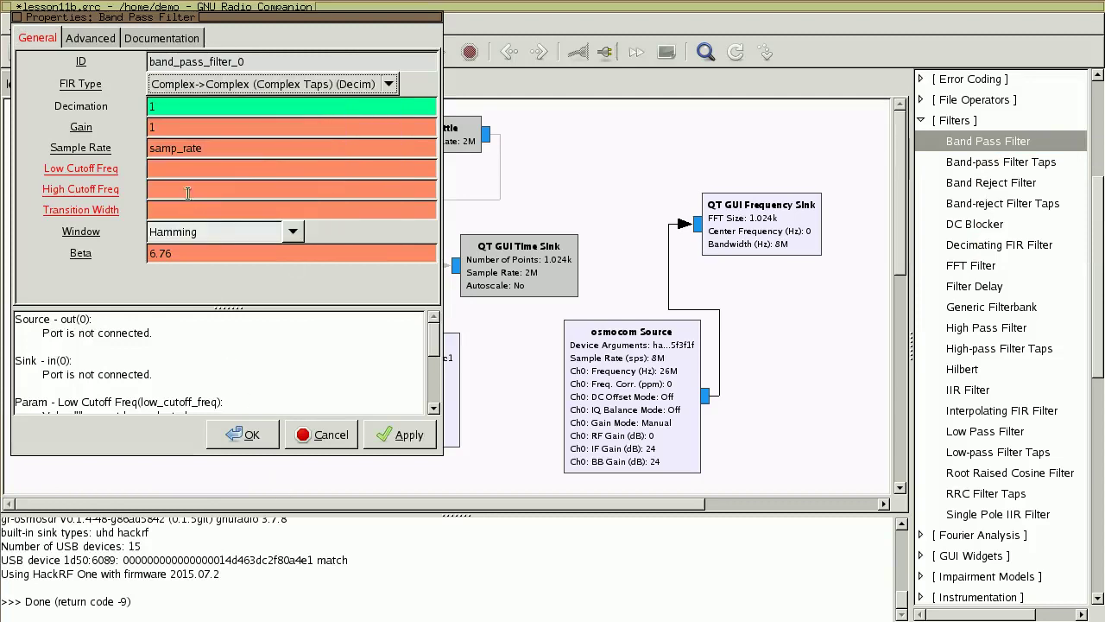
Set the filter's low cutoff to 100e3, high cutoff to 200e3 and transition width to 50e3, and accept the properties
{"action": "left_click", "coordinate": [163, 166]}
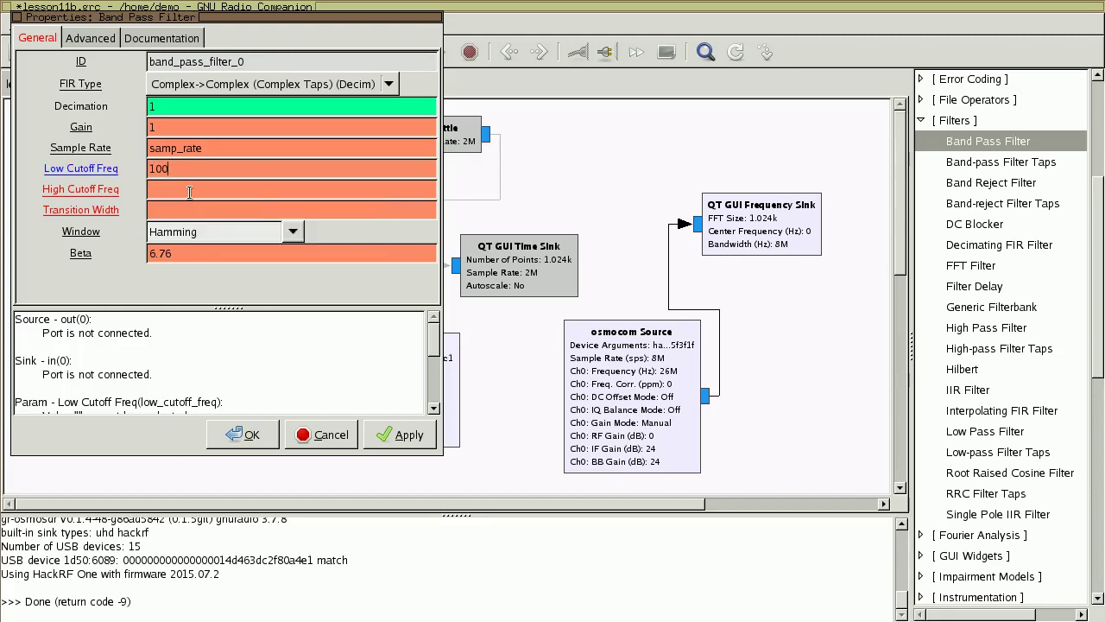
{"action": "type", "text": "100e3"}
{"action": "key", "text": "Tab"}
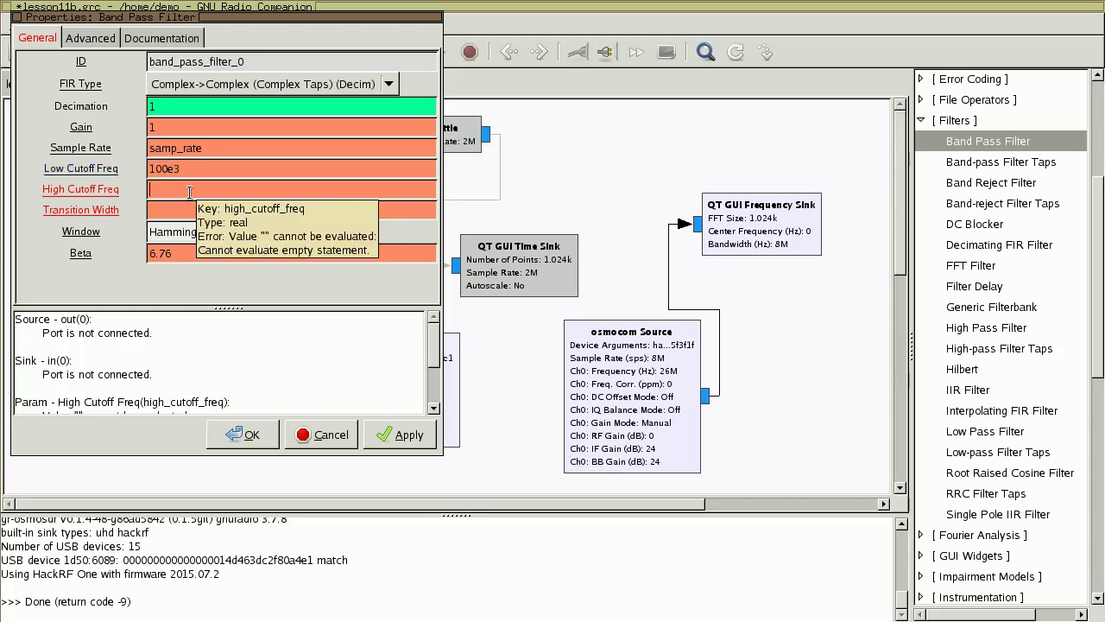
{"action": "type", "text": "200e3"}
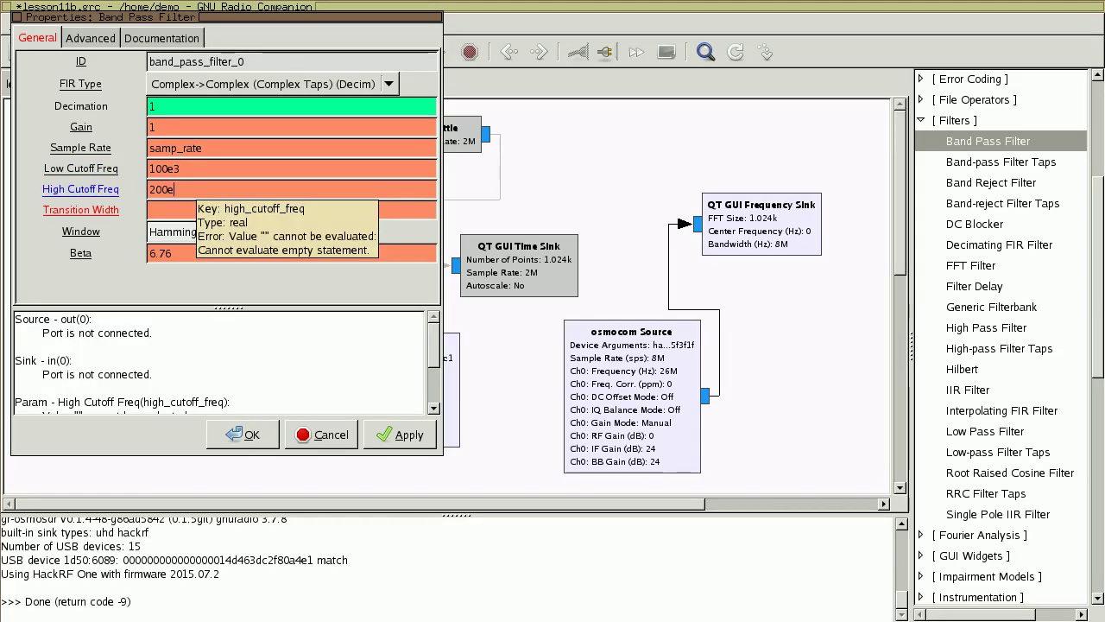
{"action": "key", "text": "Tab"}
{"action": "type", "text": "50e3"}
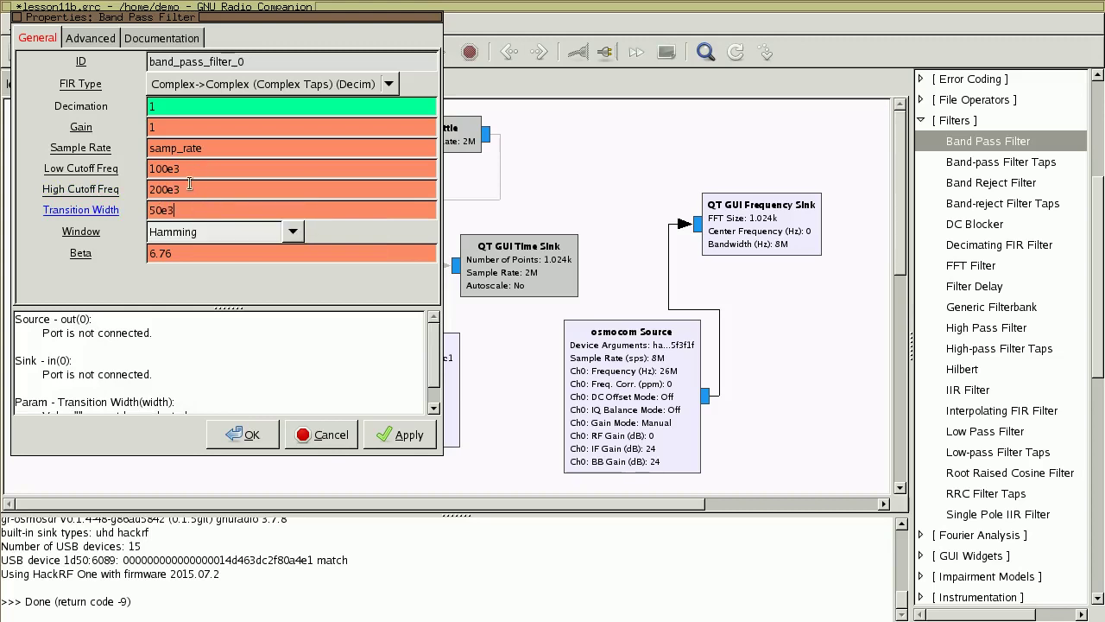
{"action": "left_click_drag", "start_coordinate": [200, 170], "coordinate": [150, 169]}
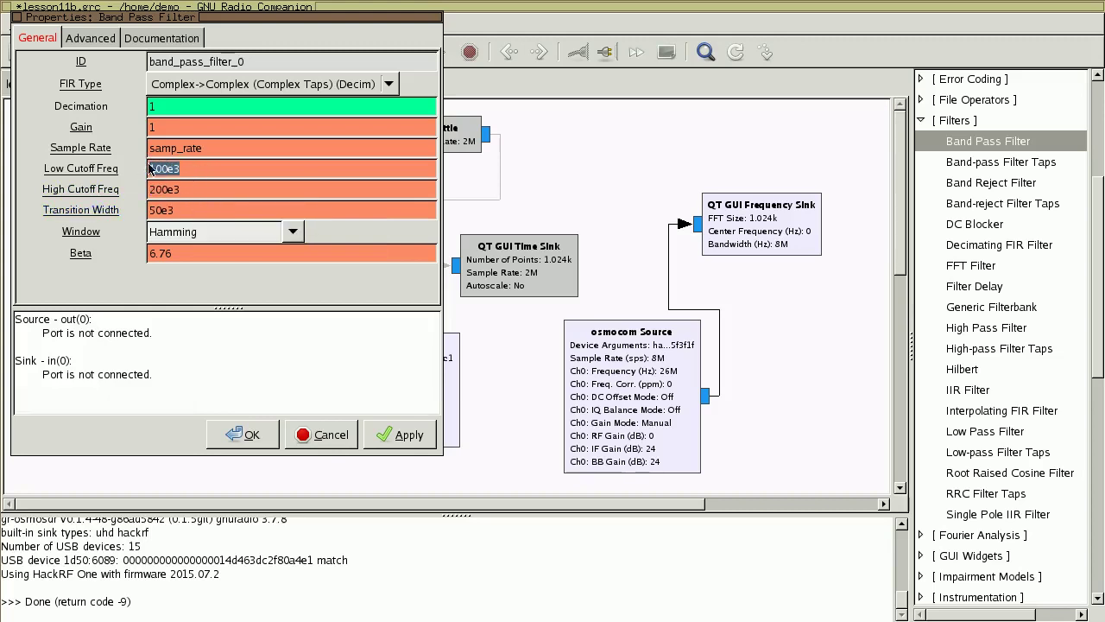
{"action": "left_click", "coordinate": [206, 190]}
{"action": "left_click", "coordinate": [203, 168]}
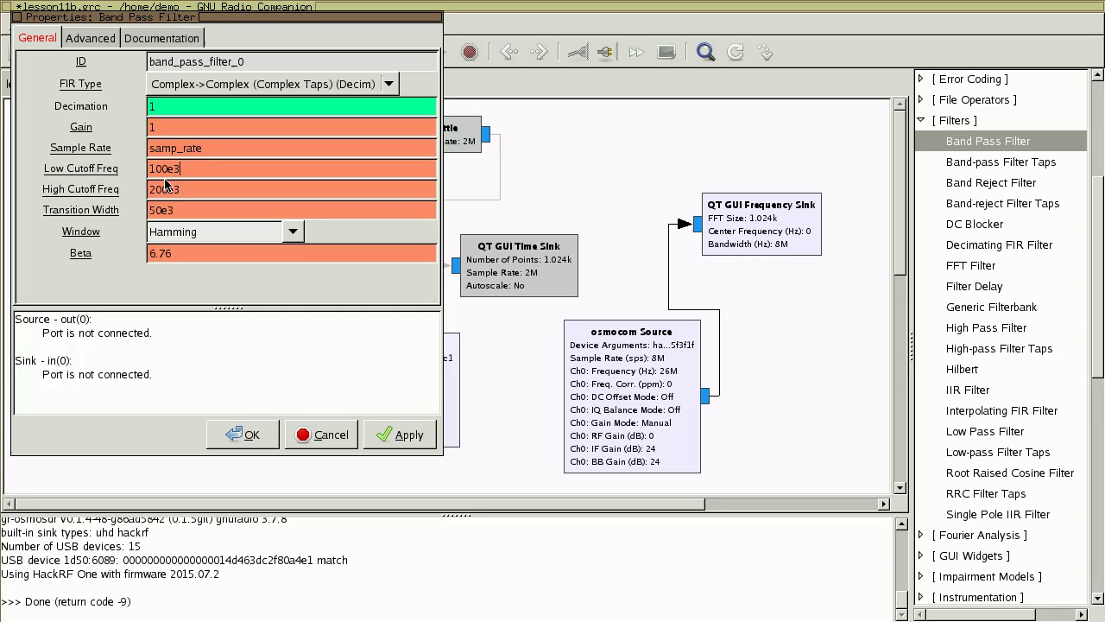
{"action": "left_click", "coordinate": [250, 436]}
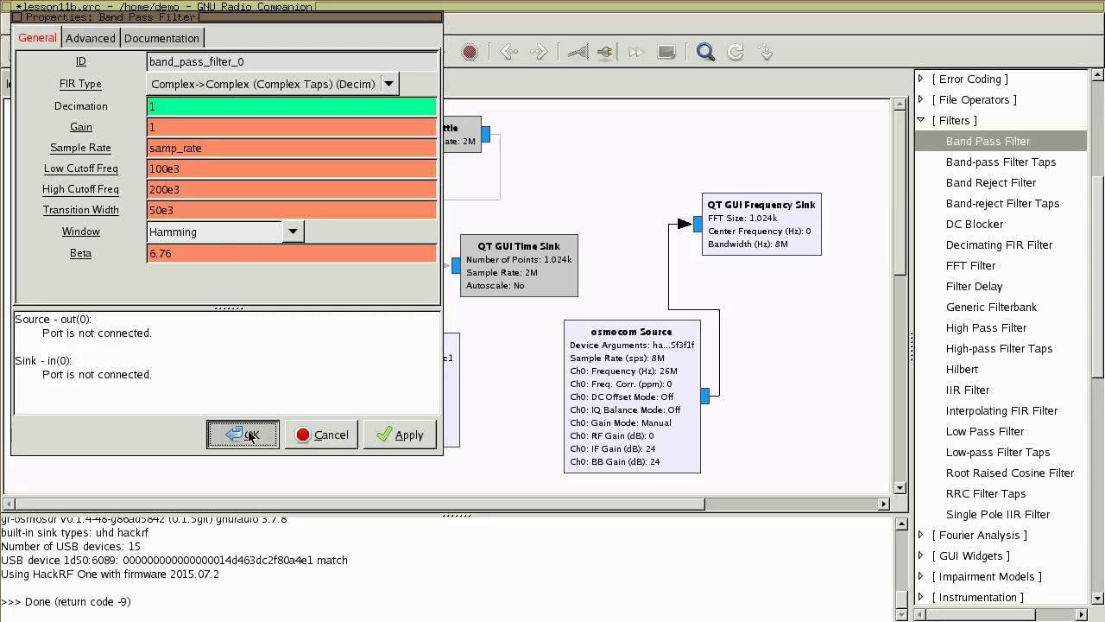
Wire the Band Pass Filter between Multiply Const and the osmocom Sink, deleting the direct connection between those two blocks
{"action": "left_click", "coordinate": [249, 375]}
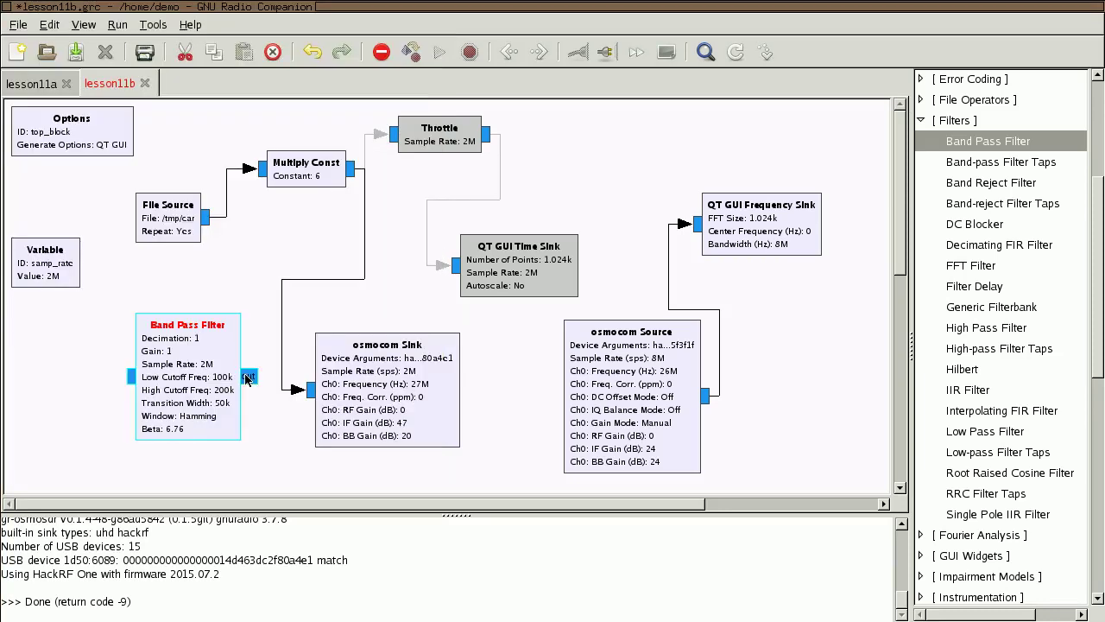
{"action": "left_click", "coordinate": [308, 390]}
{"action": "left_click", "coordinate": [352, 170]}
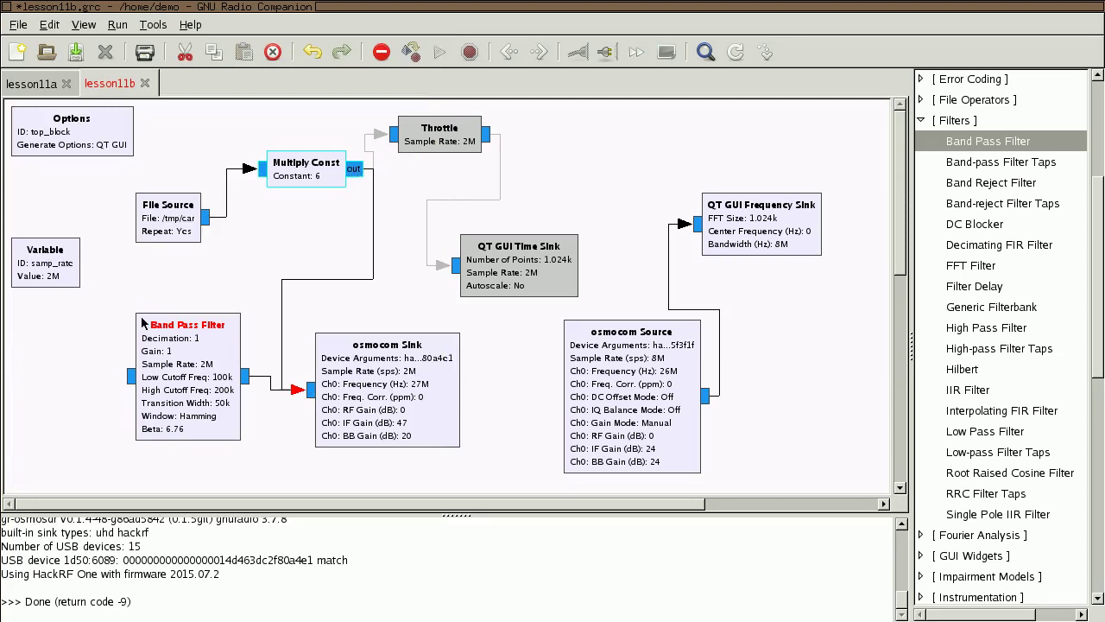
{"action": "left_click", "coordinate": [127, 375]}
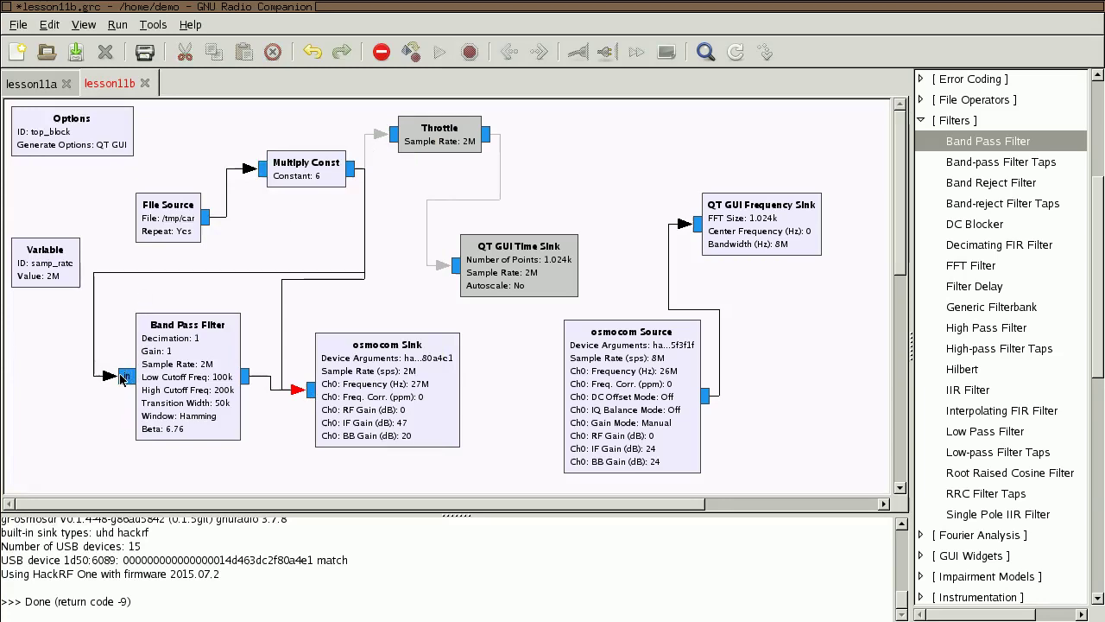
{"action": "left_click", "coordinate": [282, 342]}
{"action": "key", "text": "Delete"}
{"action": "left_click", "coordinate": [420, 409]}
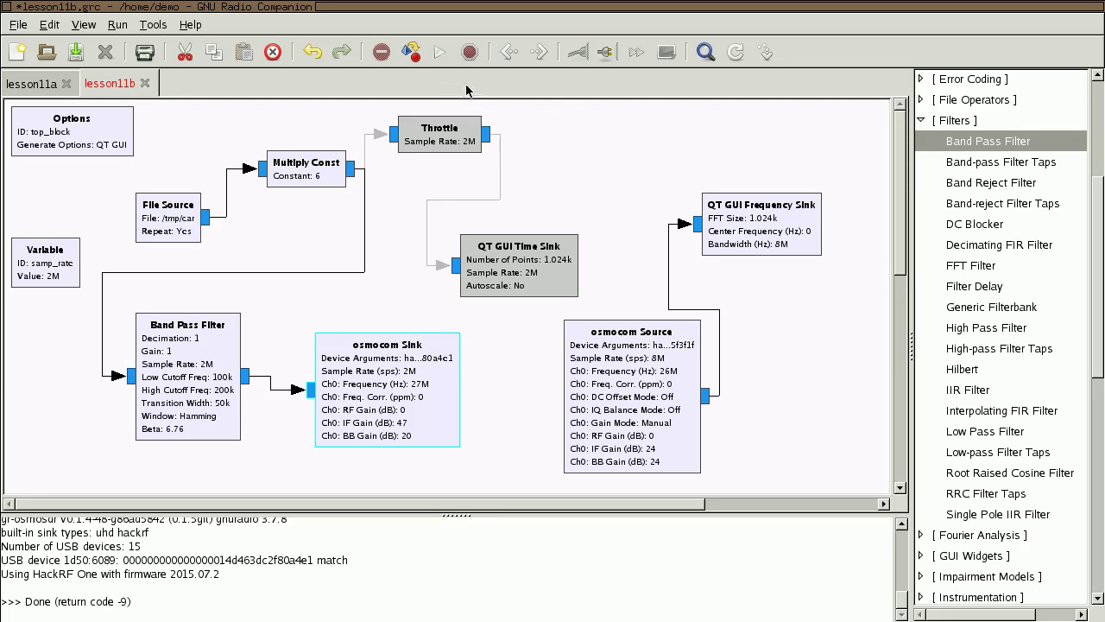
Run the filtered flowgraph and enable Max Hold on the frequency plot to examine the spectrum
{"action": "left_click", "coordinate": [439, 52]}
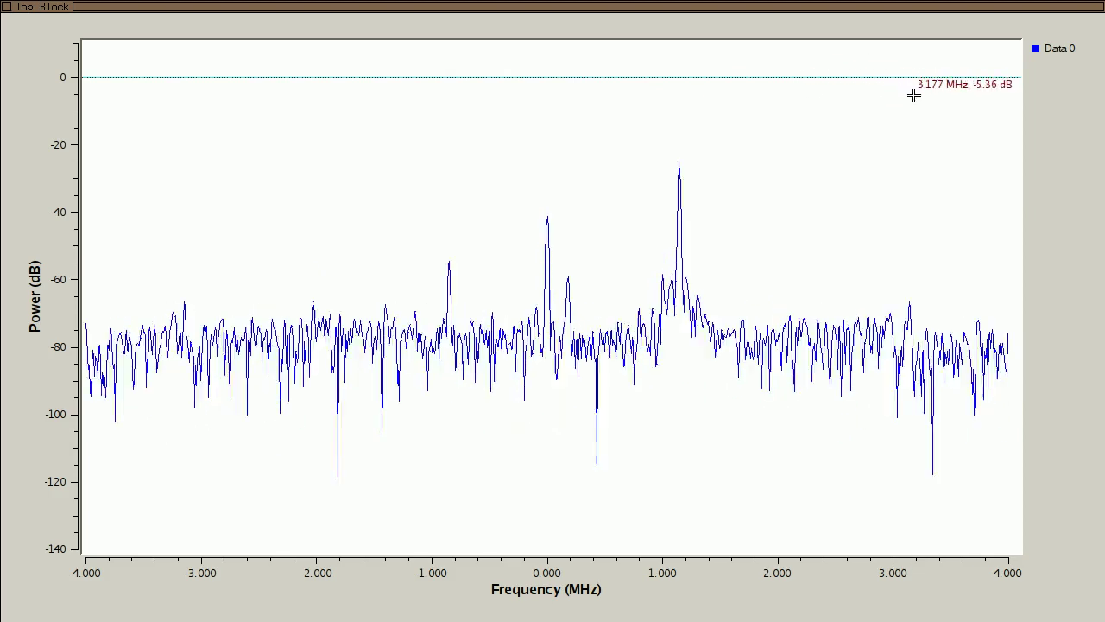
{"action": "right_click", "coordinate": [833, 110]}
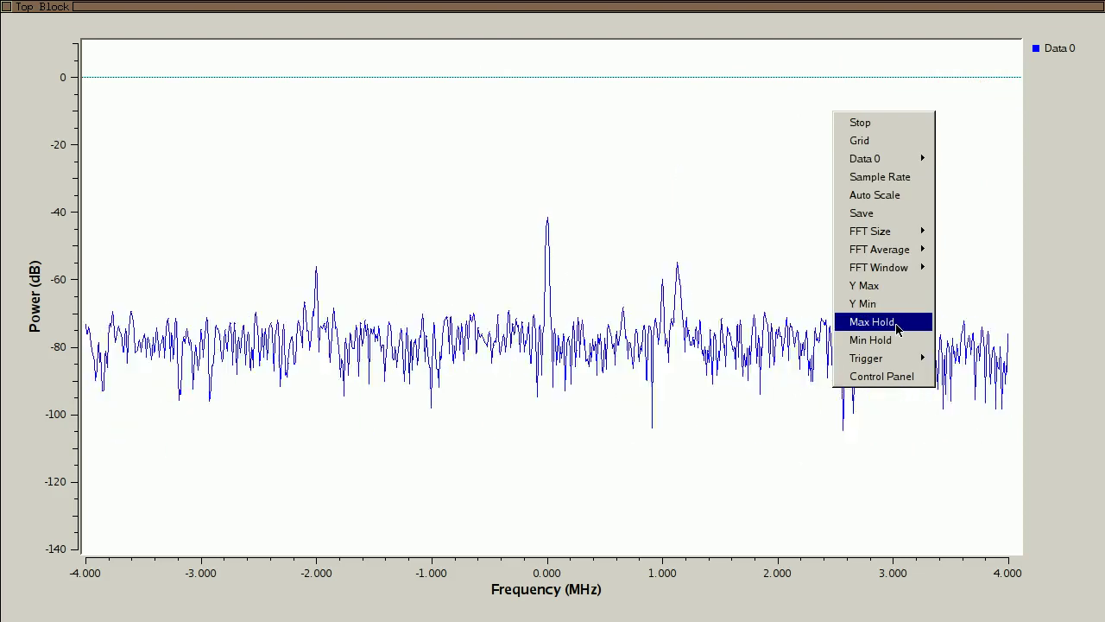
{"action": "left_click", "coordinate": [897, 323]}
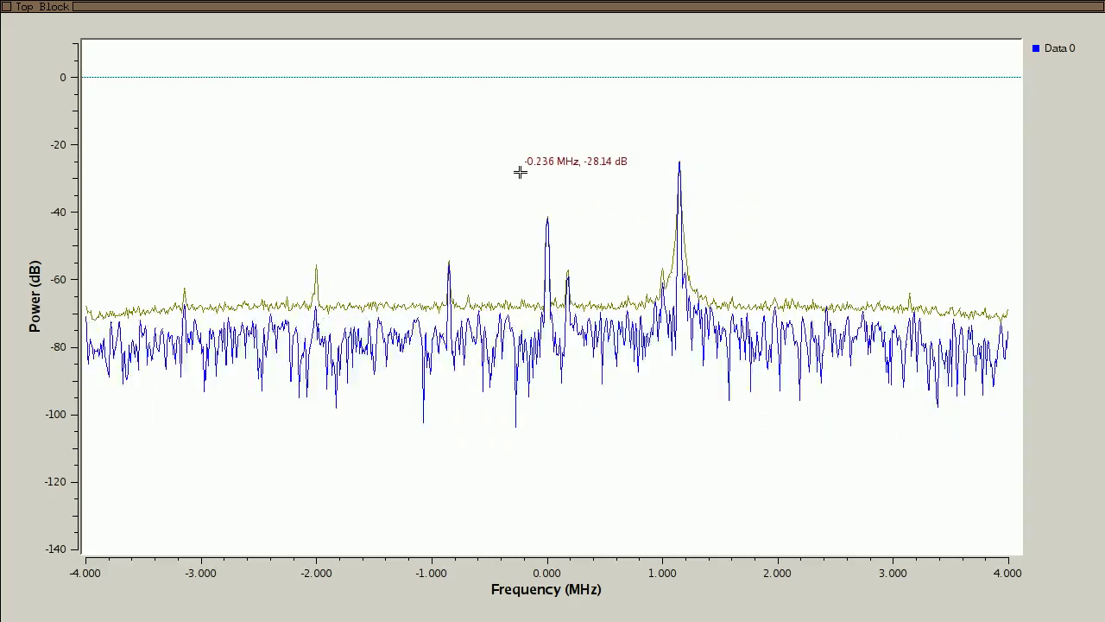
Return to the lesson11b flowgraph and set the Band Pass Filter's gain to 6, accepting the properties
{"action": "key", "text": "alt+Tab"}
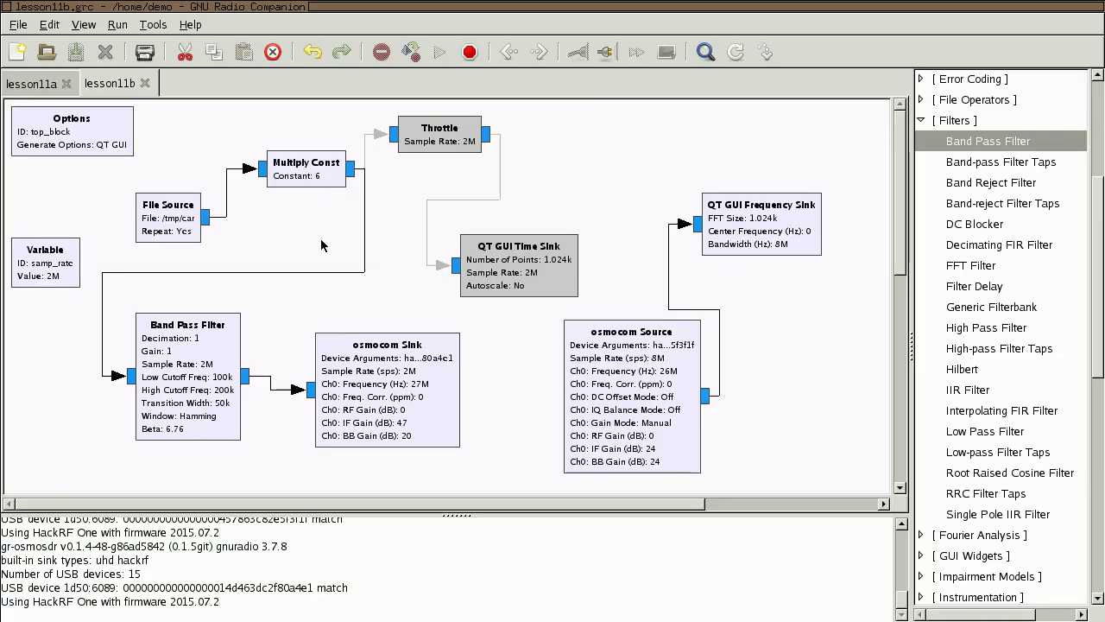
{"action": "left_click", "coordinate": [305, 180]}
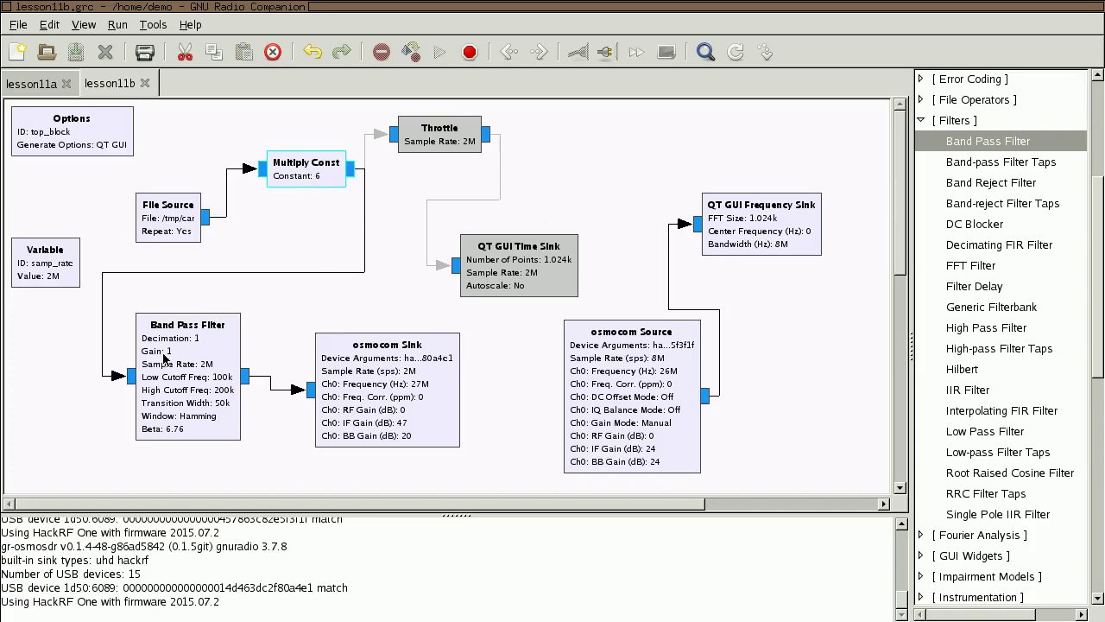
{"action": "right_click", "coordinate": [212, 358]}
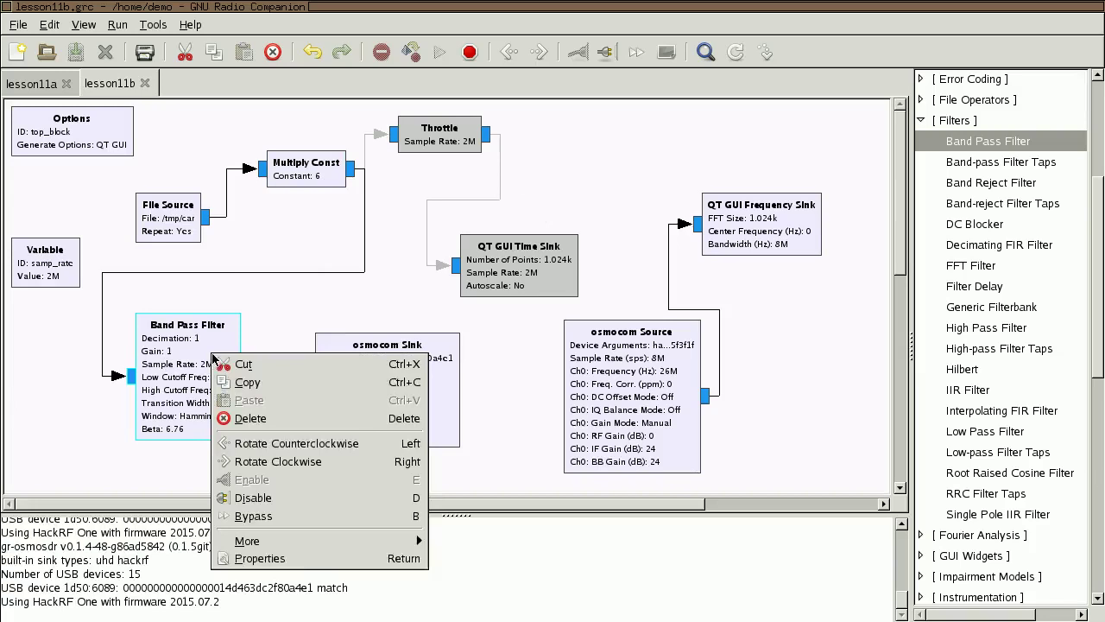
{"action": "left_click", "coordinate": [298, 569]}
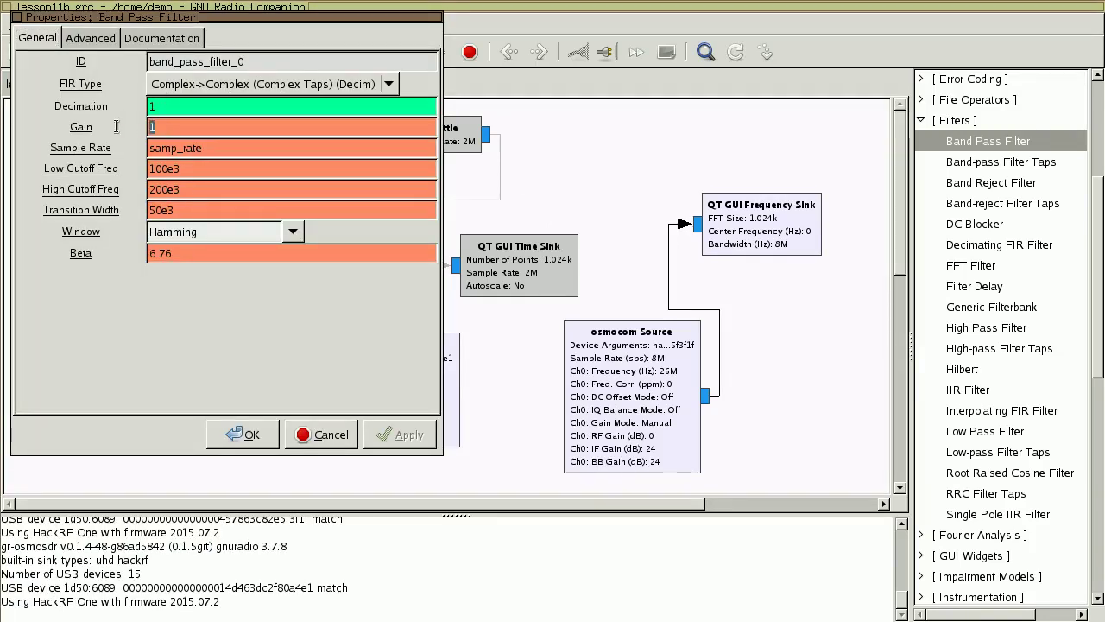
{"action": "left_click", "coordinate": [172, 129]}
{"action": "key", "text": "BackSpace"}
{"action": "type", "text": "6"}
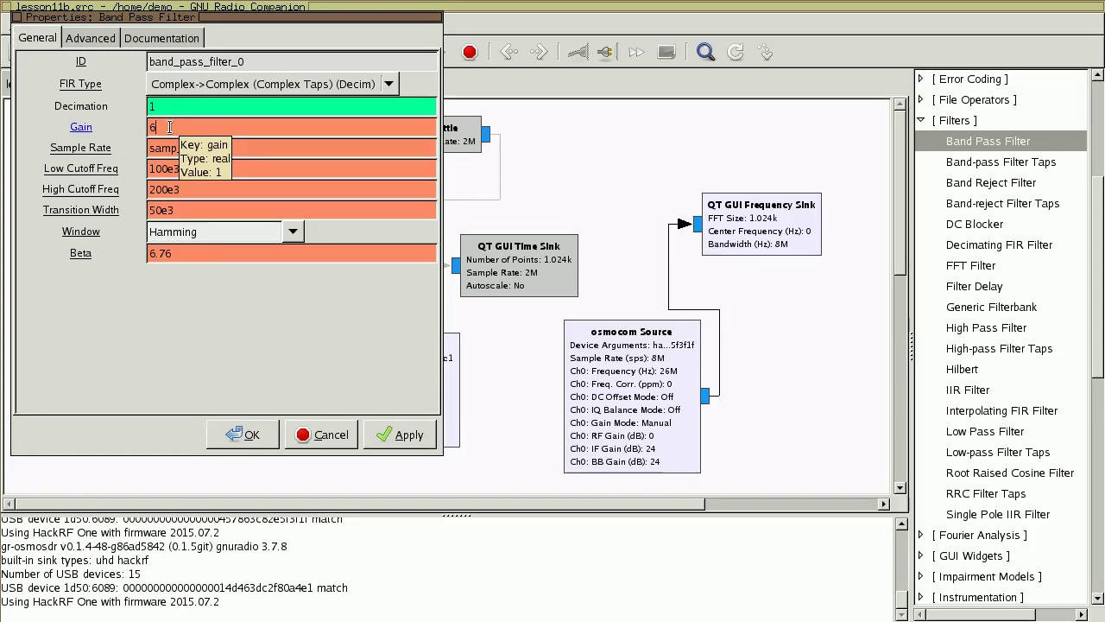
{"action": "left_click", "coordinate": [181, 106]}
{"action": "left_click", "coordinate": [170, 127]}
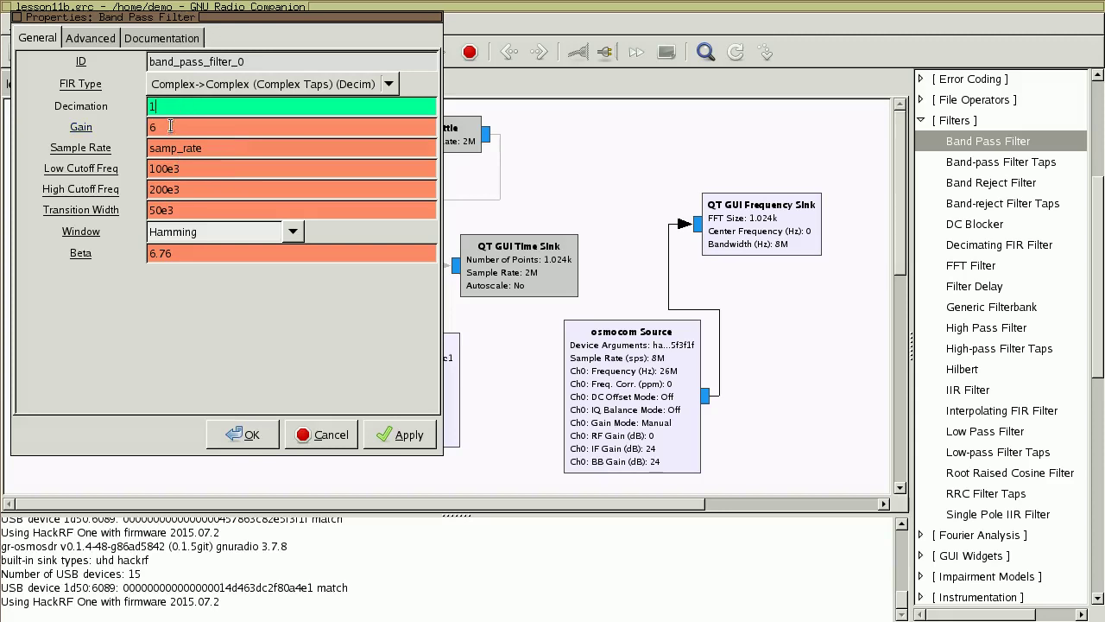
{"action": "left_click", "coordinate": [252, 436]}
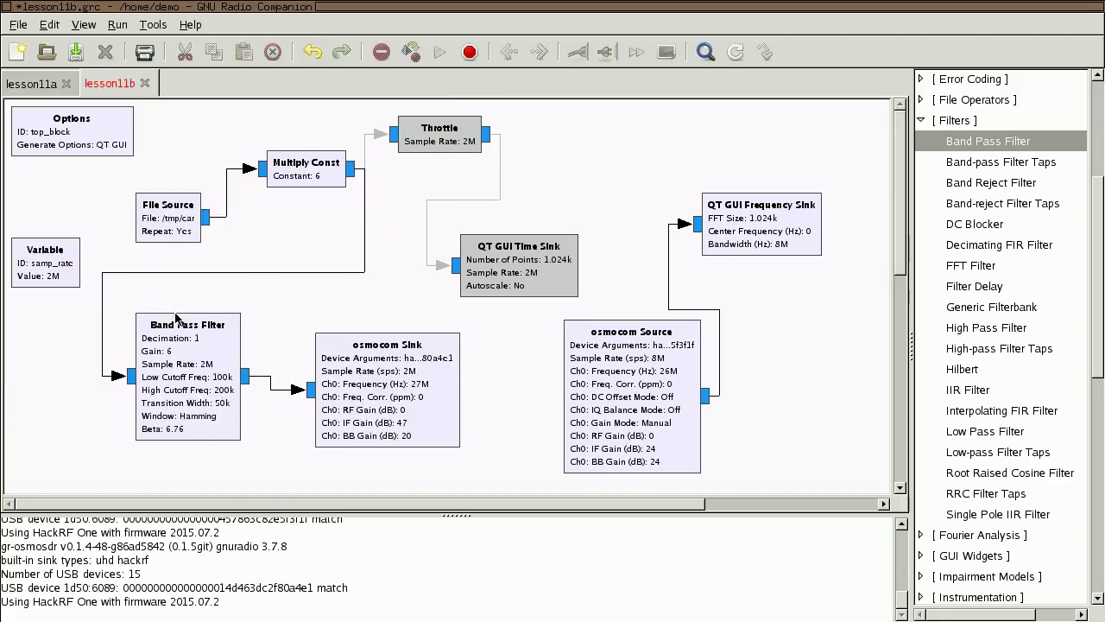
Wire the File Source directly to the Band Pass Filter with Multiply Const disabled, and run the flowgraph
{"action": "left_click", "coordinate": [206, 220]}
{"action": "left_click", "coordinate": [127, 378]}
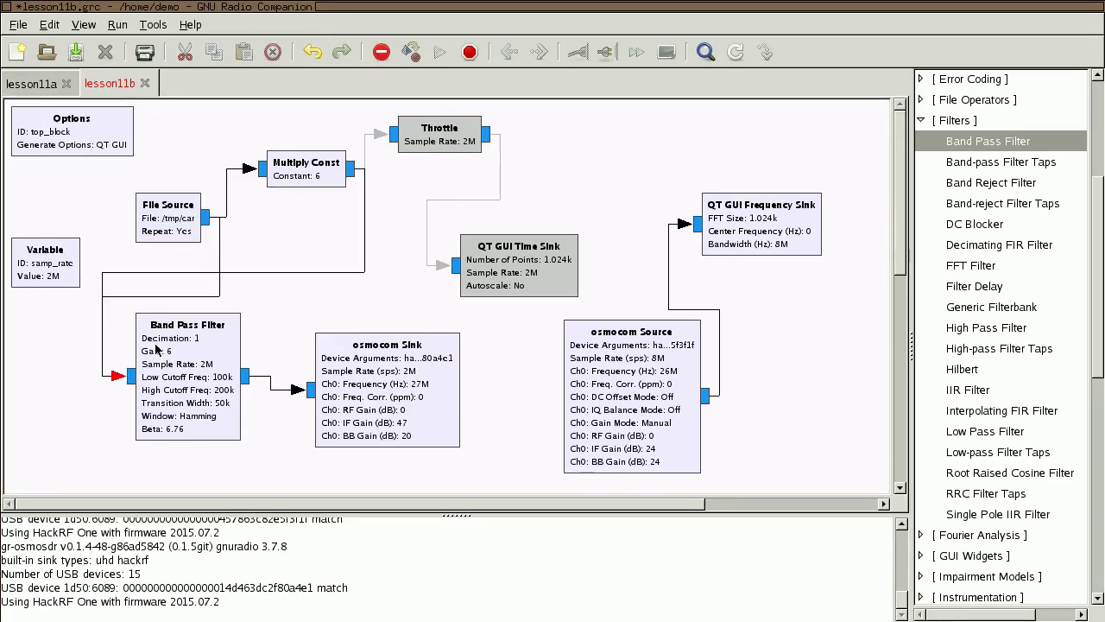
{"action": "left_click", "coordinate": [308, 177]}
{"action": "key", "text": "d"}
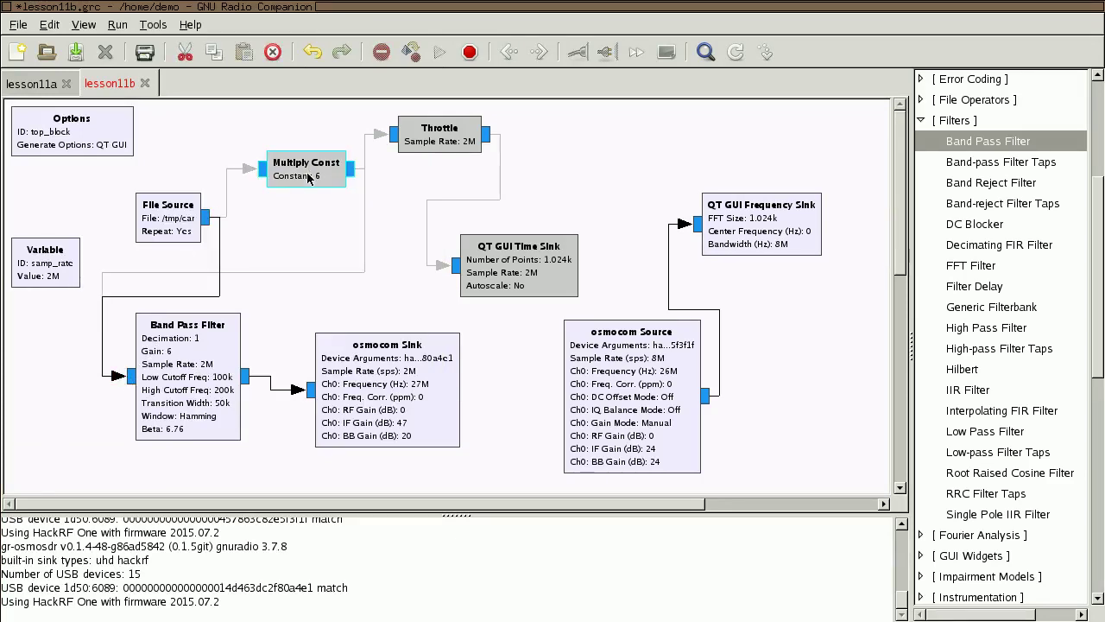
{"action": "right_click", "coordinate": [312, 176]}
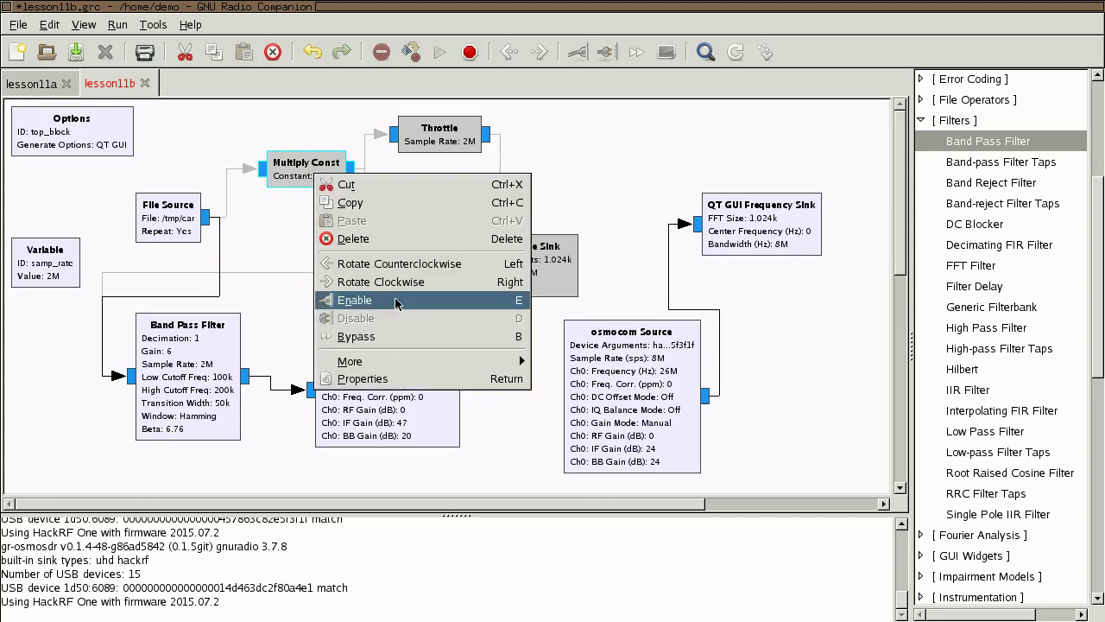
{"action": "key", "text": "e"}
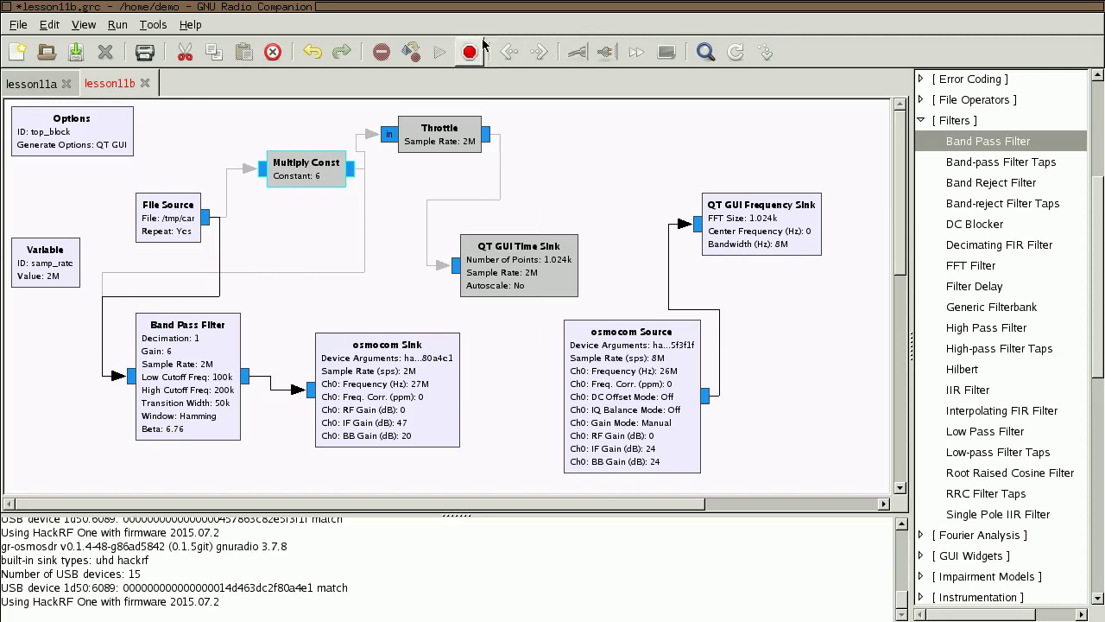
{"action": "left_click", "coordinate": [439, 52]}
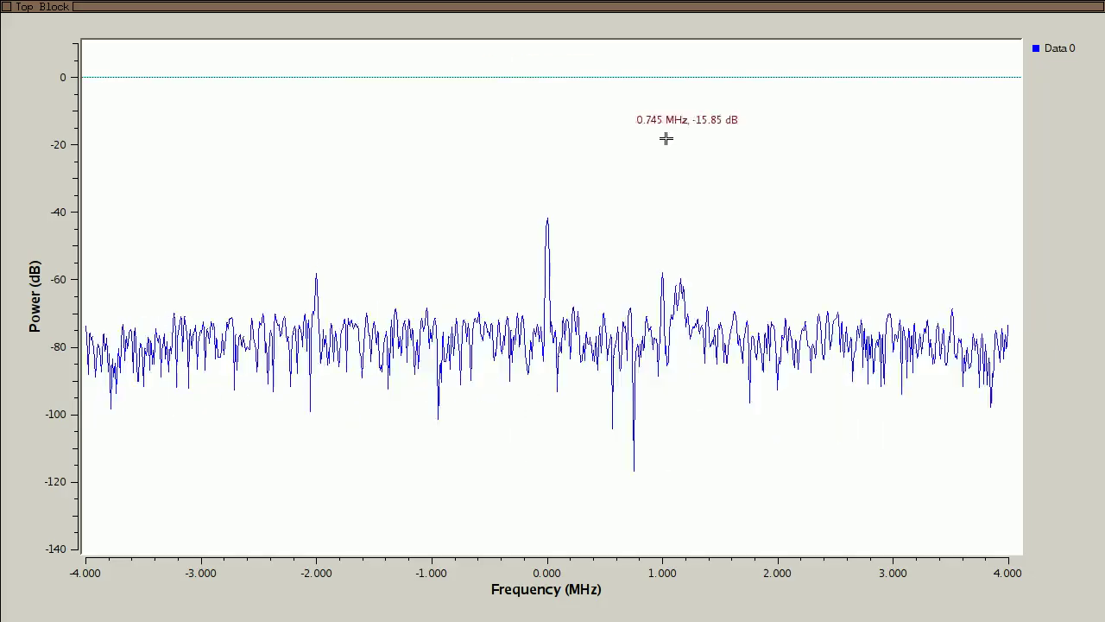